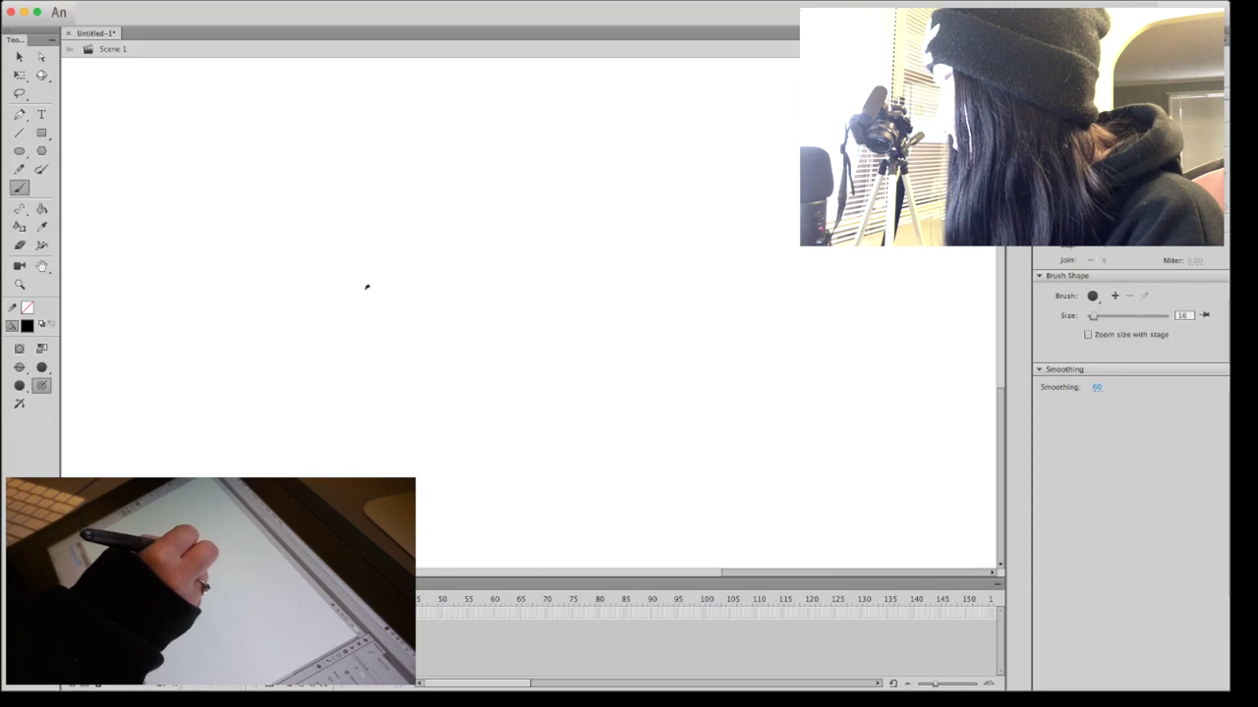
- Brush a rounded muzzle outline with a small lip bump on its facing side and a curved mouth line across it
left_click_drag(485, 303, 511, 362)
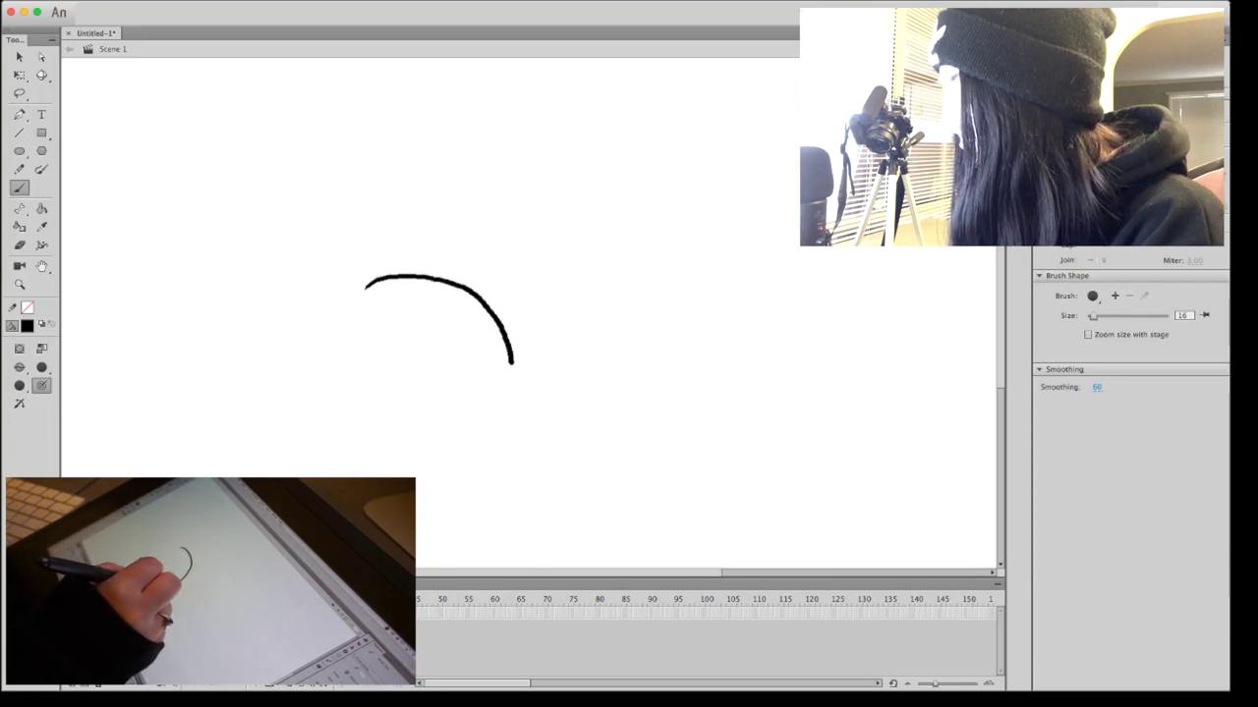
left_click_drag(458, 437, 402, 435)
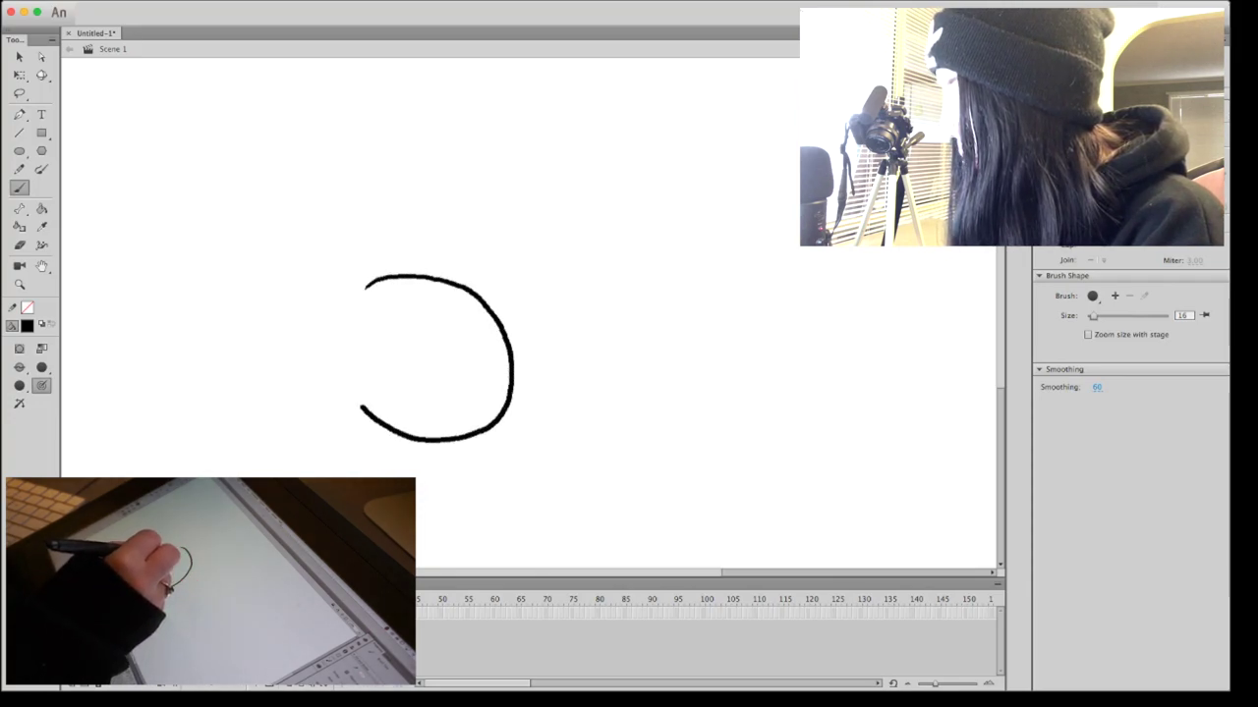
left_click_drag(349, 373, 346, 361)
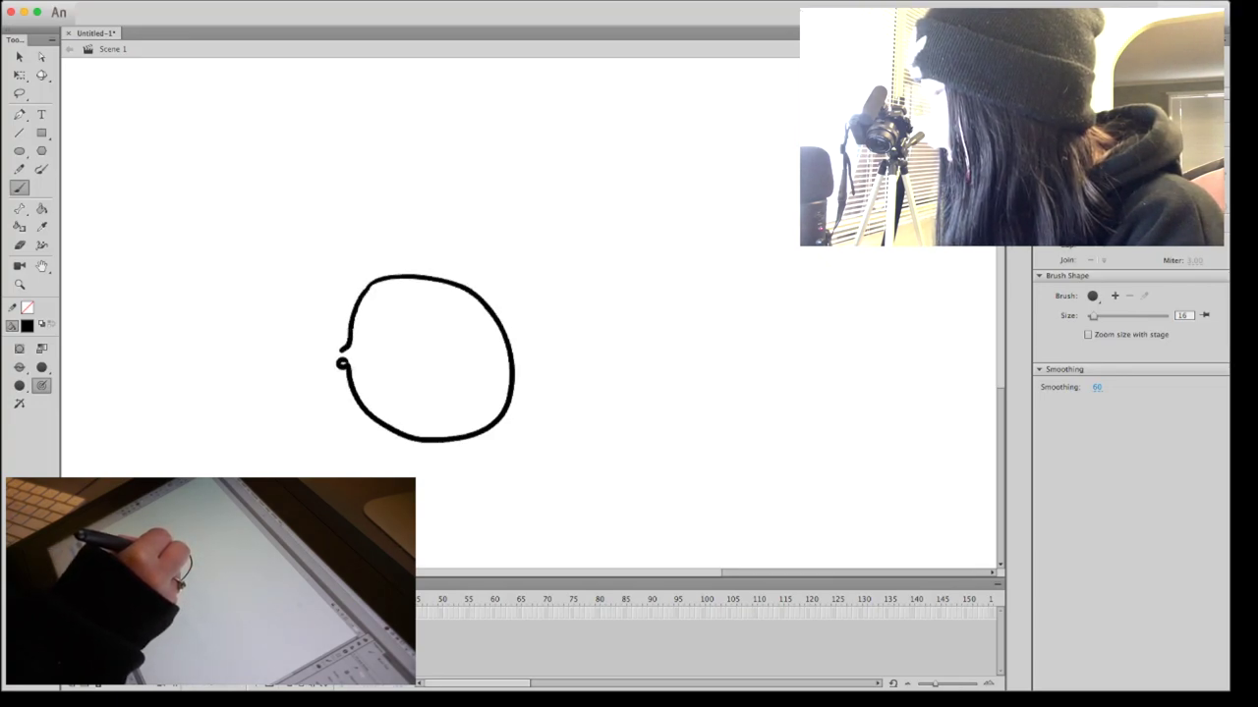
left_click_drag(345, 363, 476, 366)
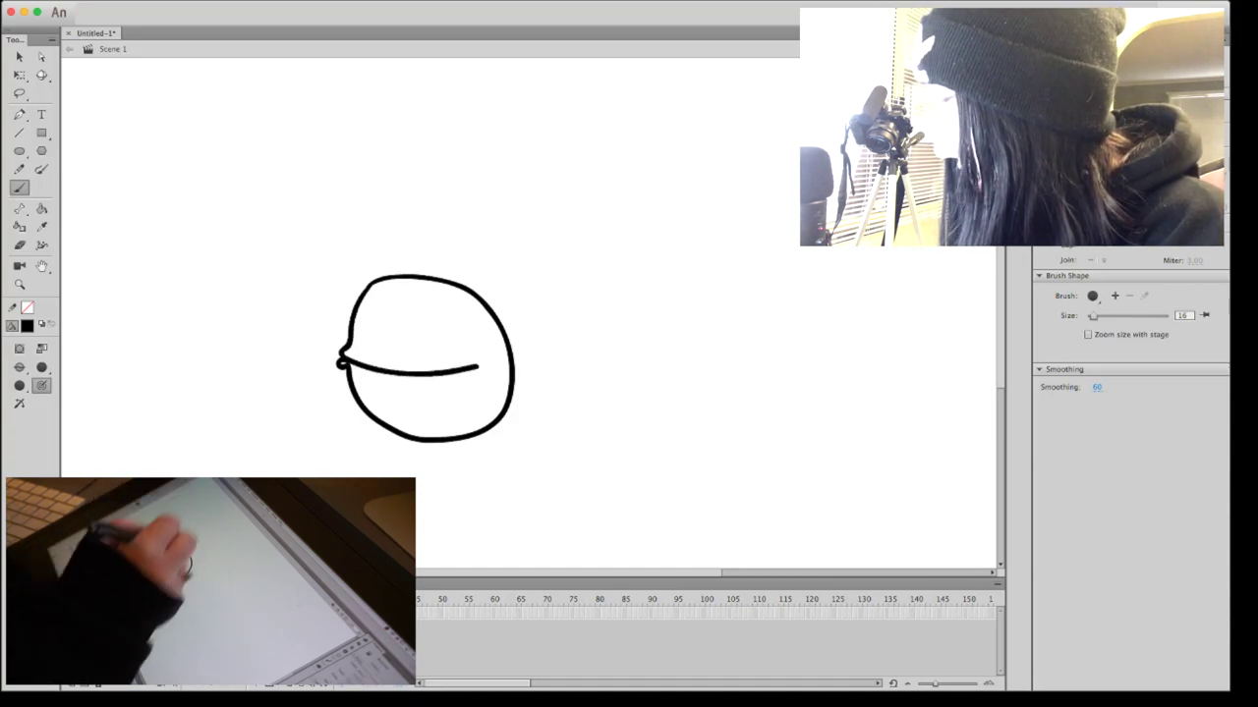
- Erase the small loop at the front of the mouth and brush a rounded lower lip in its place
key("e")
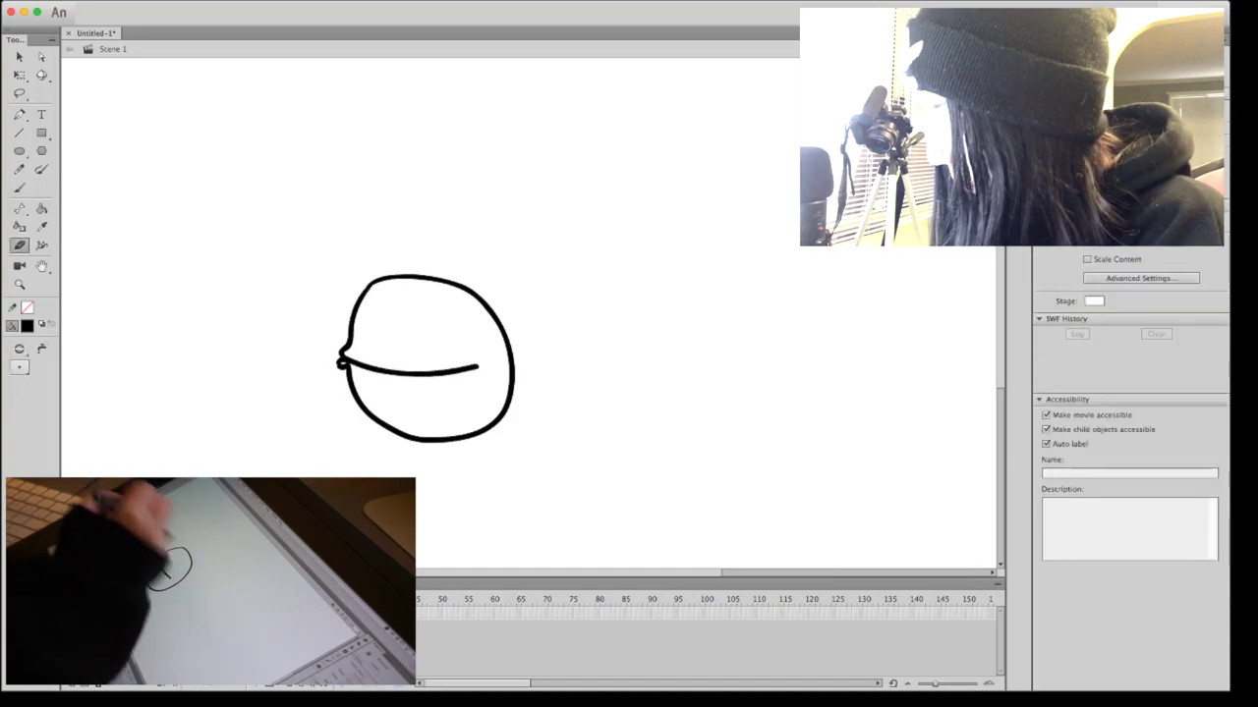
left_click_drag(342, 360, 346, 373)
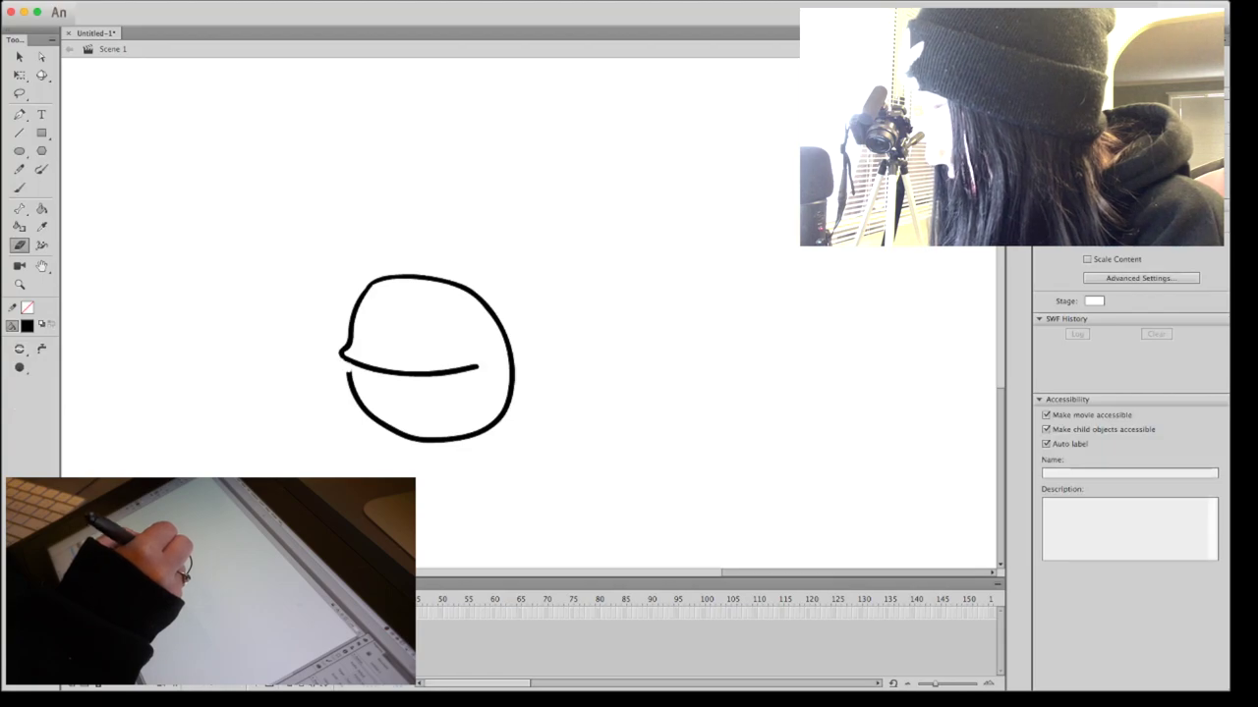
key("b")
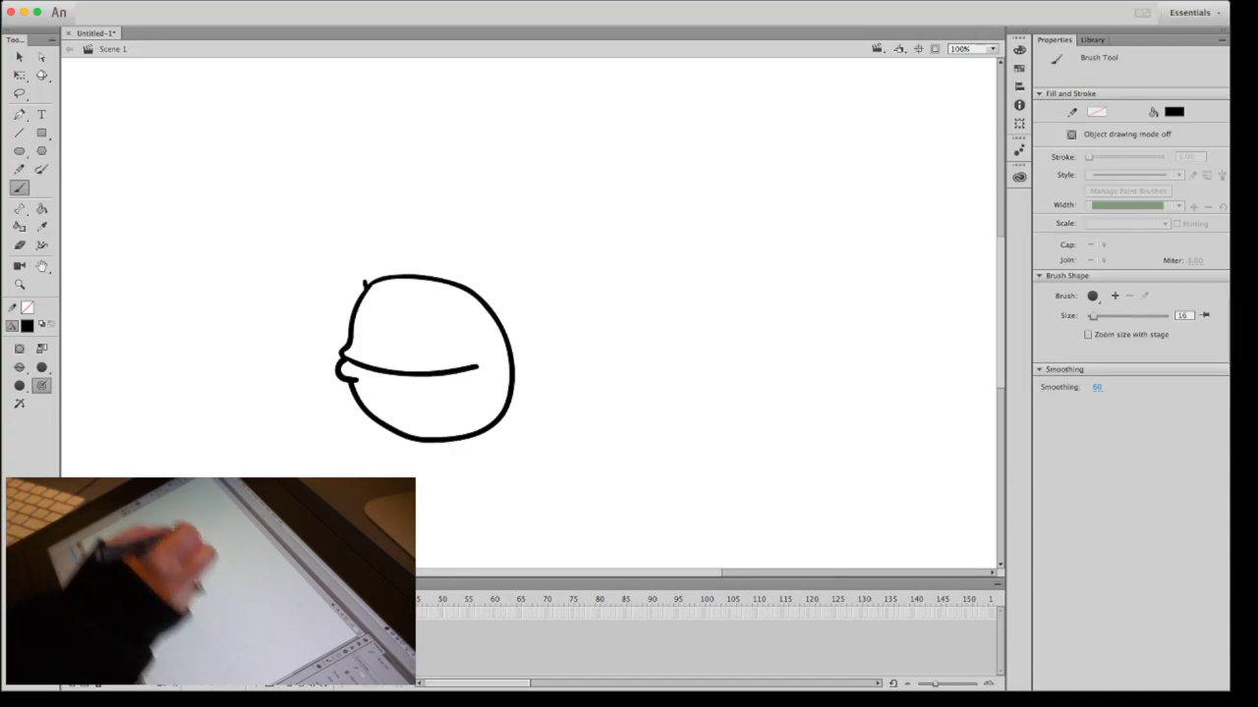
- Erase the upper front part of the muzzle outline and brush a rounded nose over the gap
key("e")
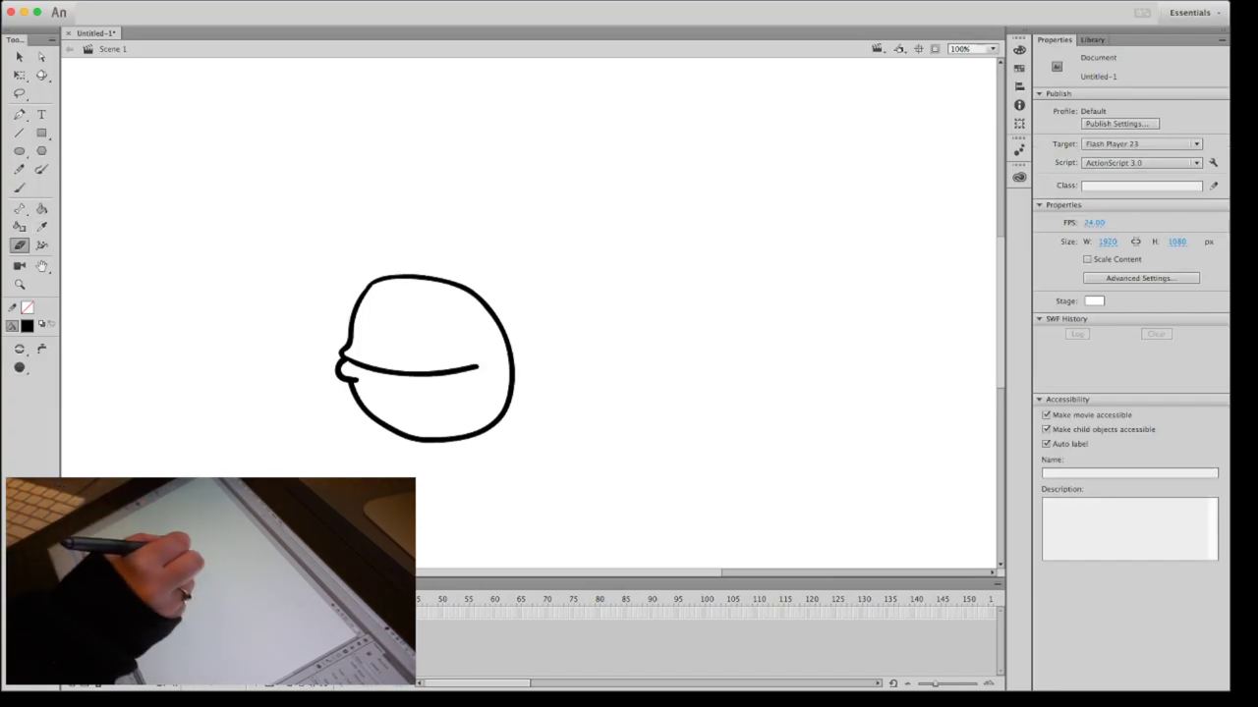
left_click_drag(364, 289, 429, 278)
key("b")
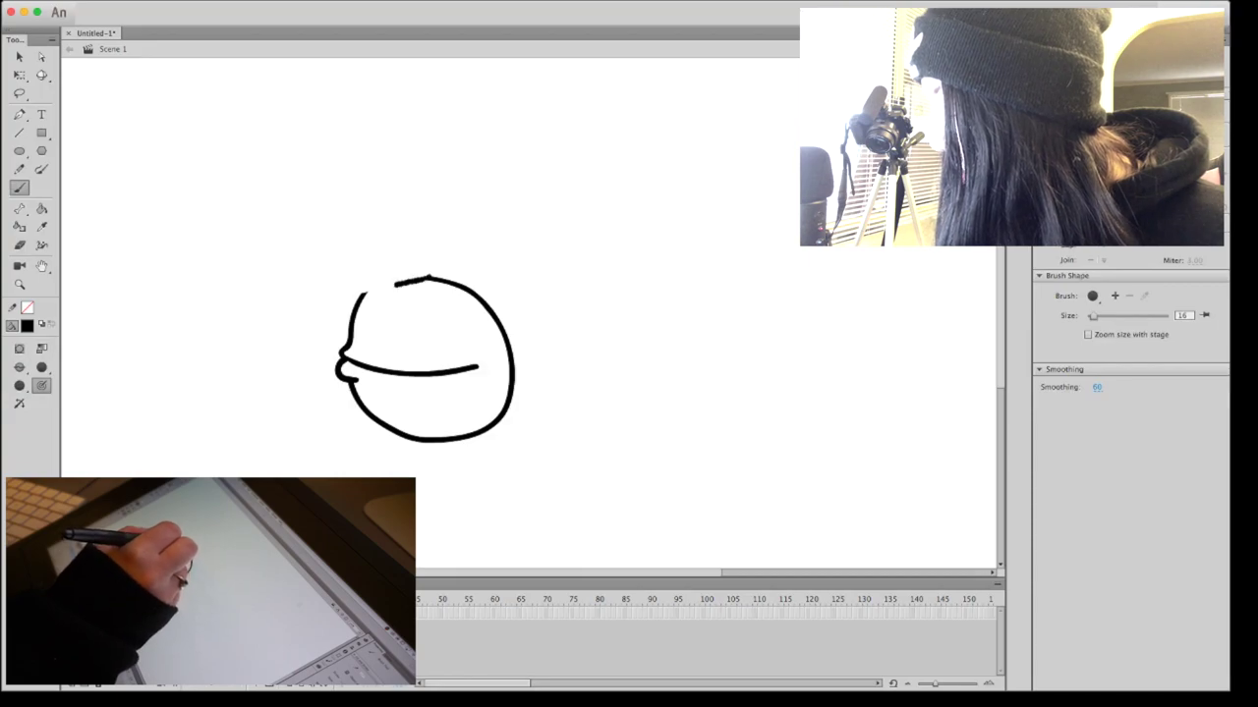
mouse_move(352, 292)
left_mouse_down()
mouse_move(371, 258)
mouse_move(413, 251)
left_mouse_up()
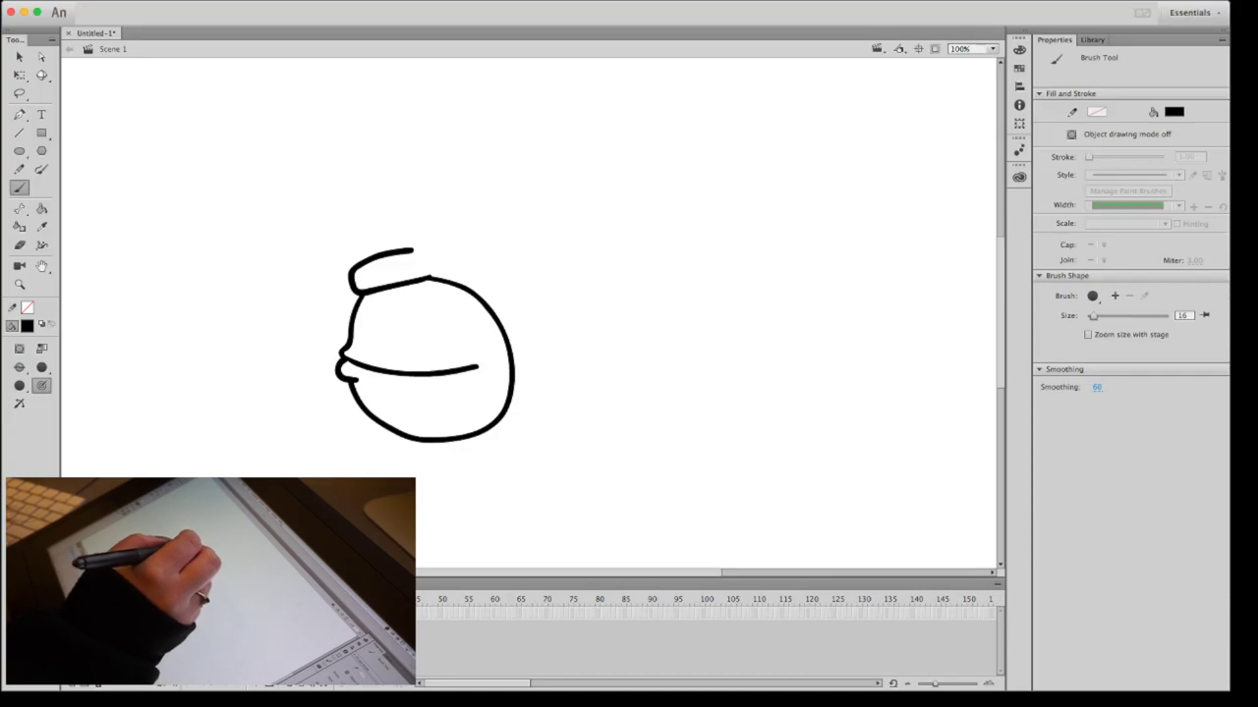
key("ctrl+z")
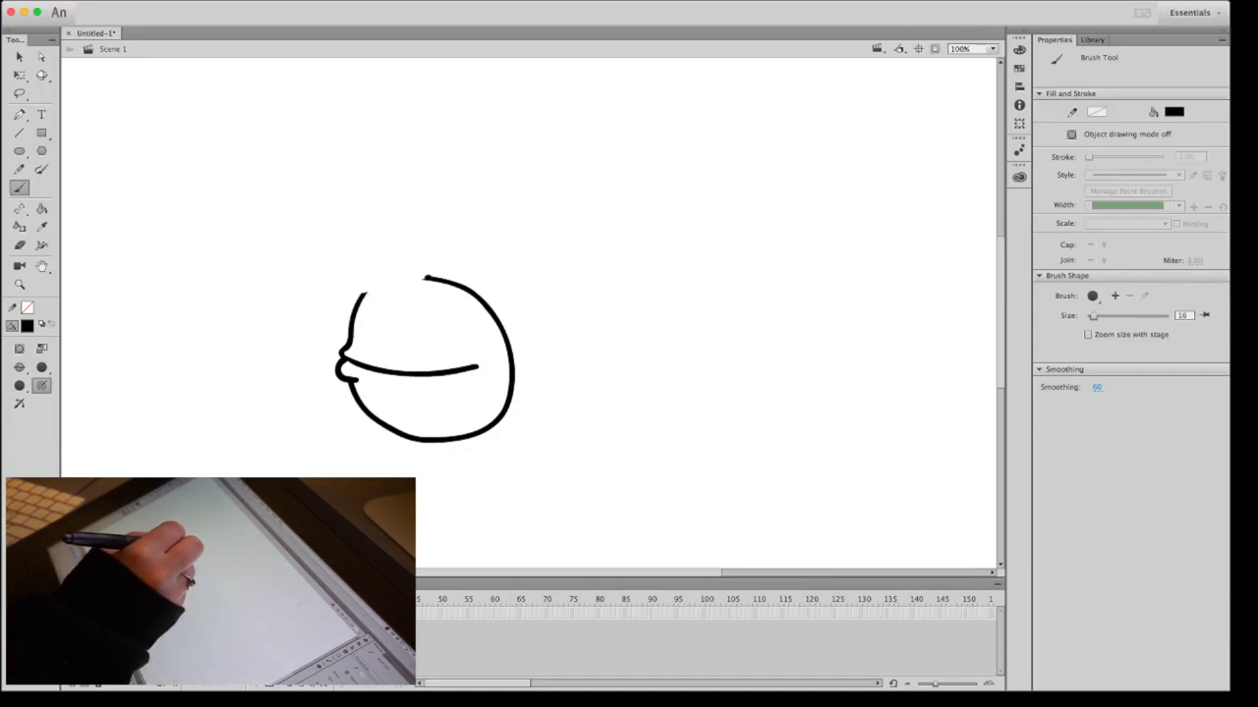
mouse_move(382, 285)
left_mouse_down()
mouse_move(364, 291)
mouse_move(383, 238)
mouse_move(414, 237)
left_mouse_up()
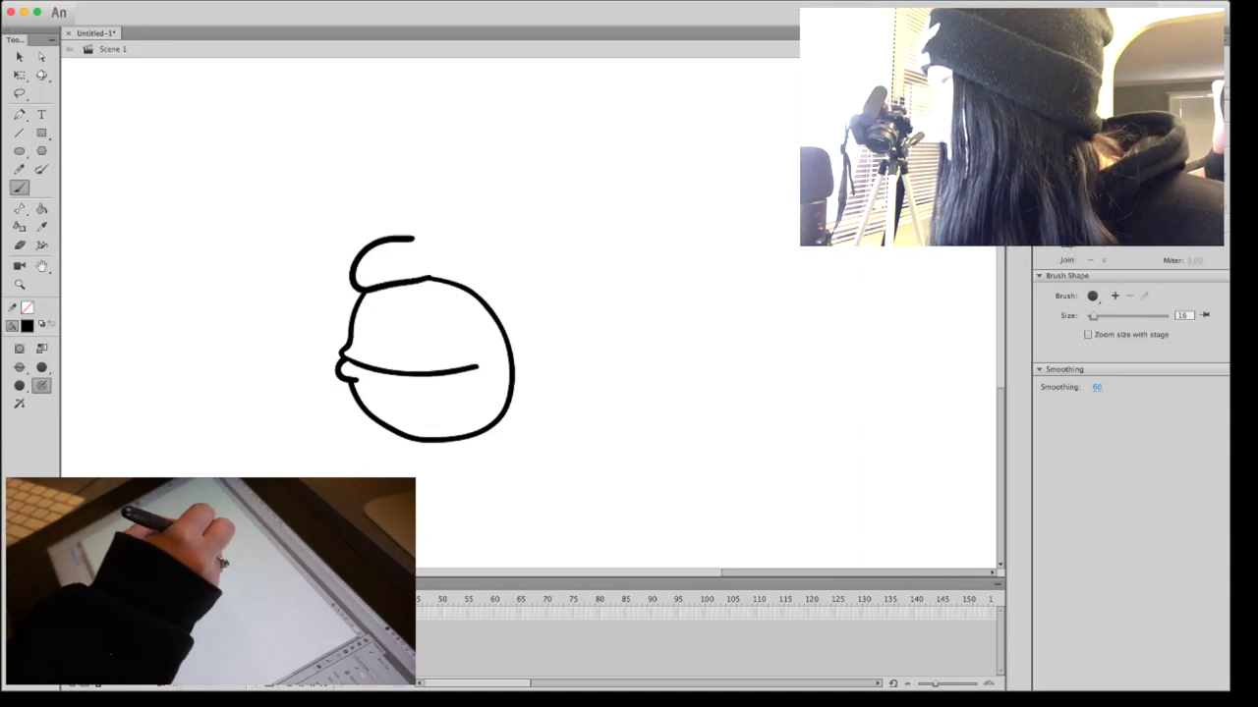
- Draw two large round eyes above the nose, with the nearer eye overlapping the farther one
mouse_move(361, 250)
left_mouse_down()
mouse_move(344, 228)
mouse_move(342, 169)
mouse_move(399, 139)
mouse_move(435, 157)
left_mouse_up()
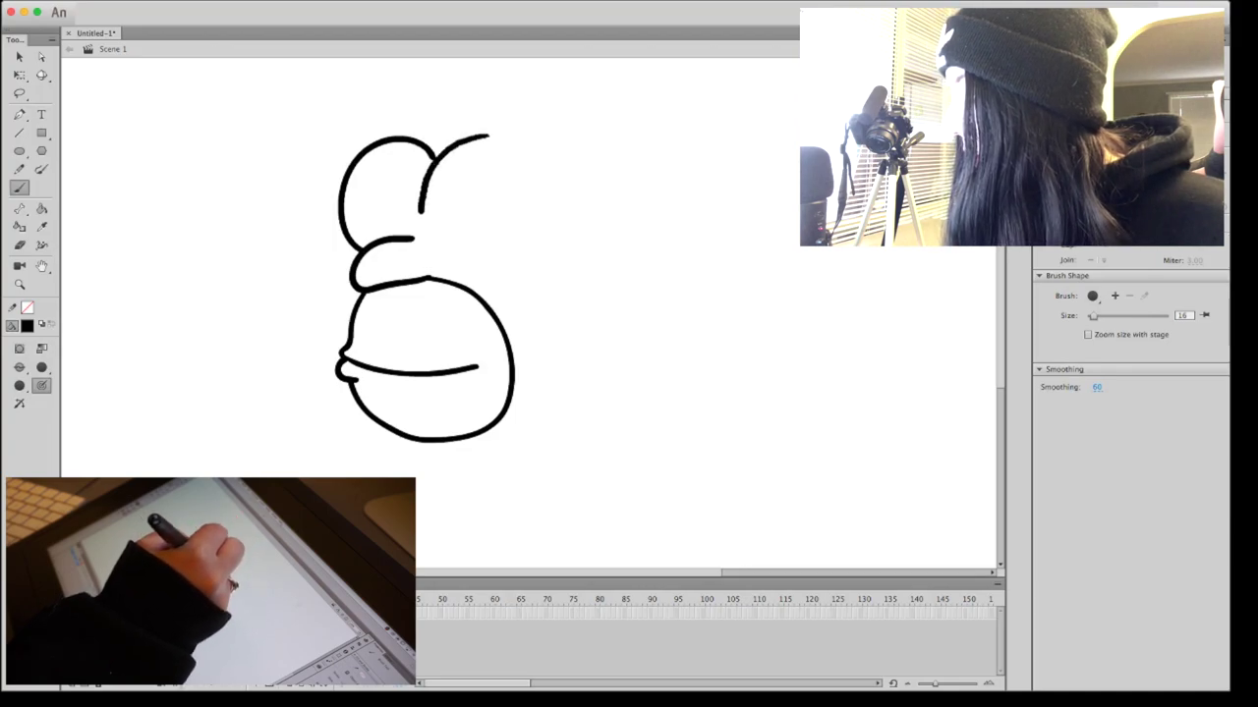
mouse_move(433, 246)
left_mouse_down()
mouse_move(491, 275)
mouse_move(559, 240)
mouse_move(568, 165)
mouse_move(534, 135)
mouse_move(481, 136)
left_mouse_up()
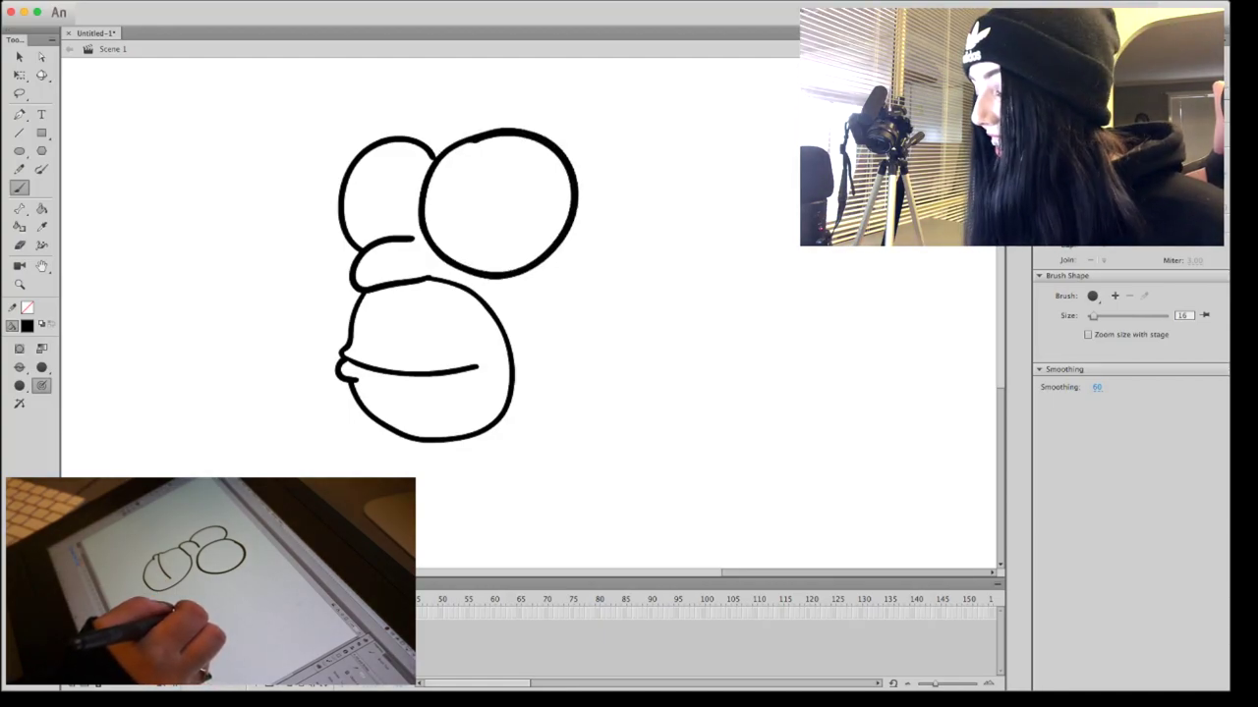
key("super+z")
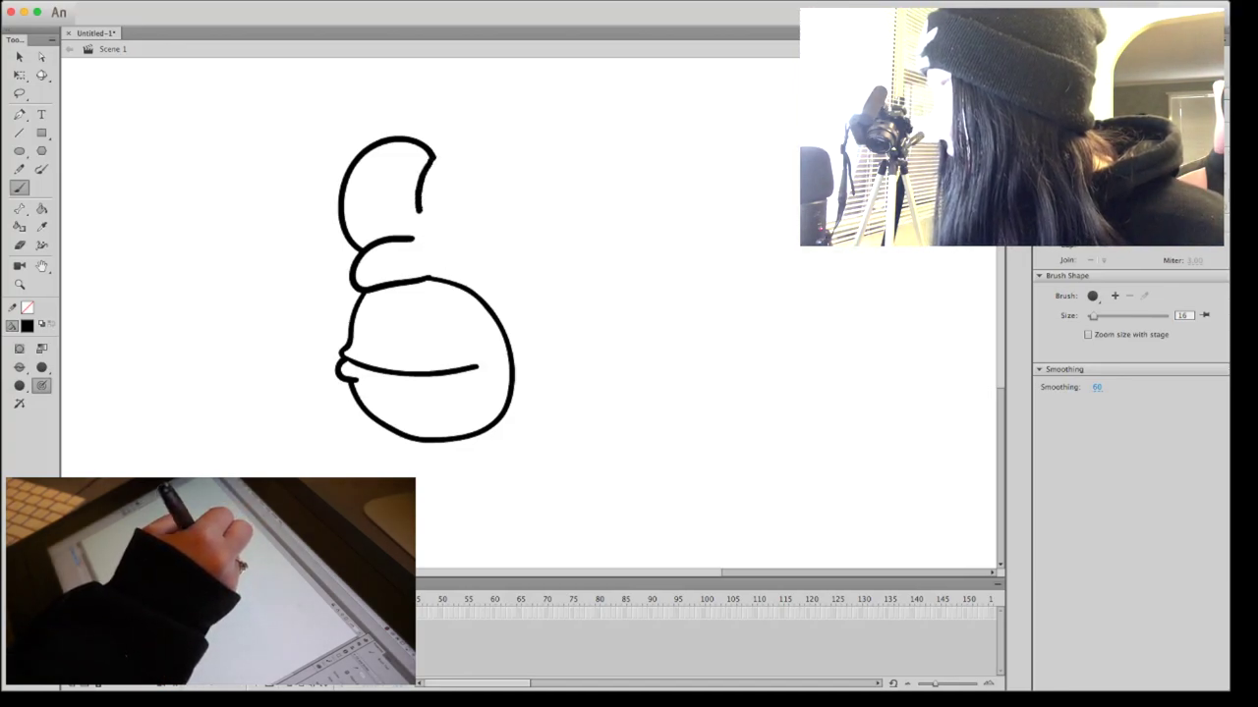
mouse_move(450, 246)
left_mouse_down()
mouse_move(509, 249)
mouse_move(536, 236)
mouse_move(551, 204)
mouse_move(525, 140)
mouse_move(466, 135)
left_mouse_up()
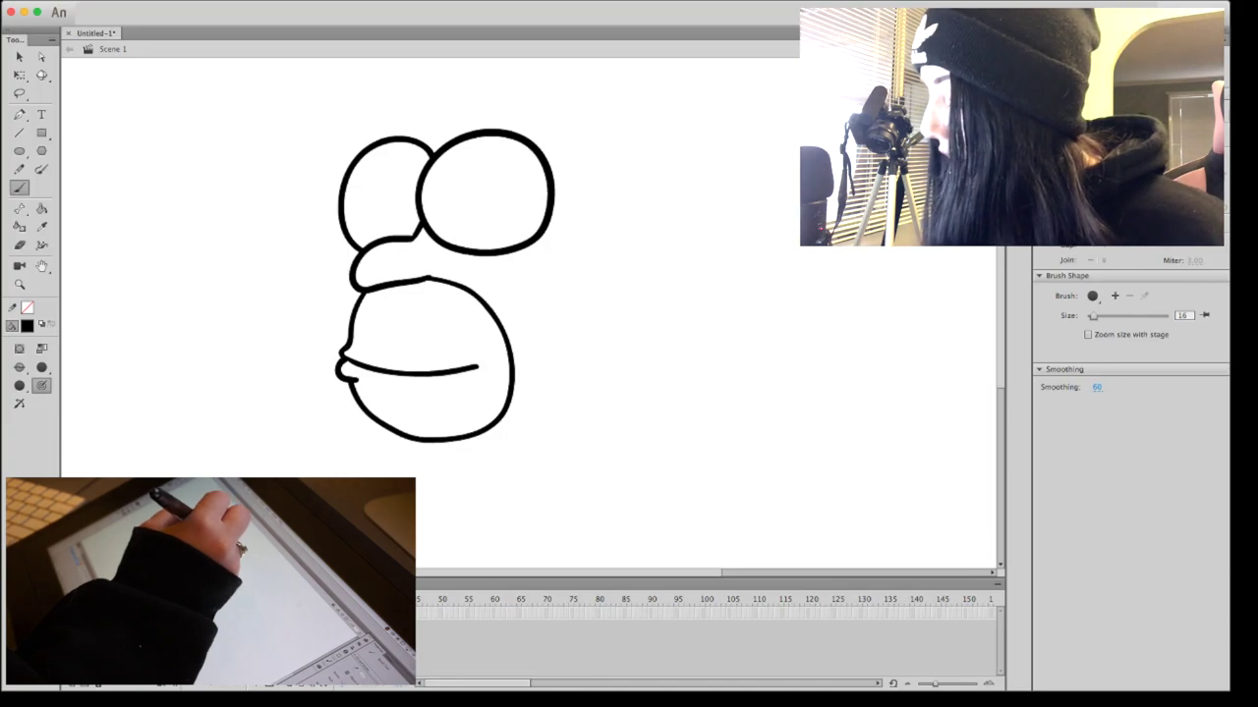
- Draw a small oval pupil in each eye
left_click_drag(357, 186, 360, 183)
left_click_drag(517, 181, 518, 183)
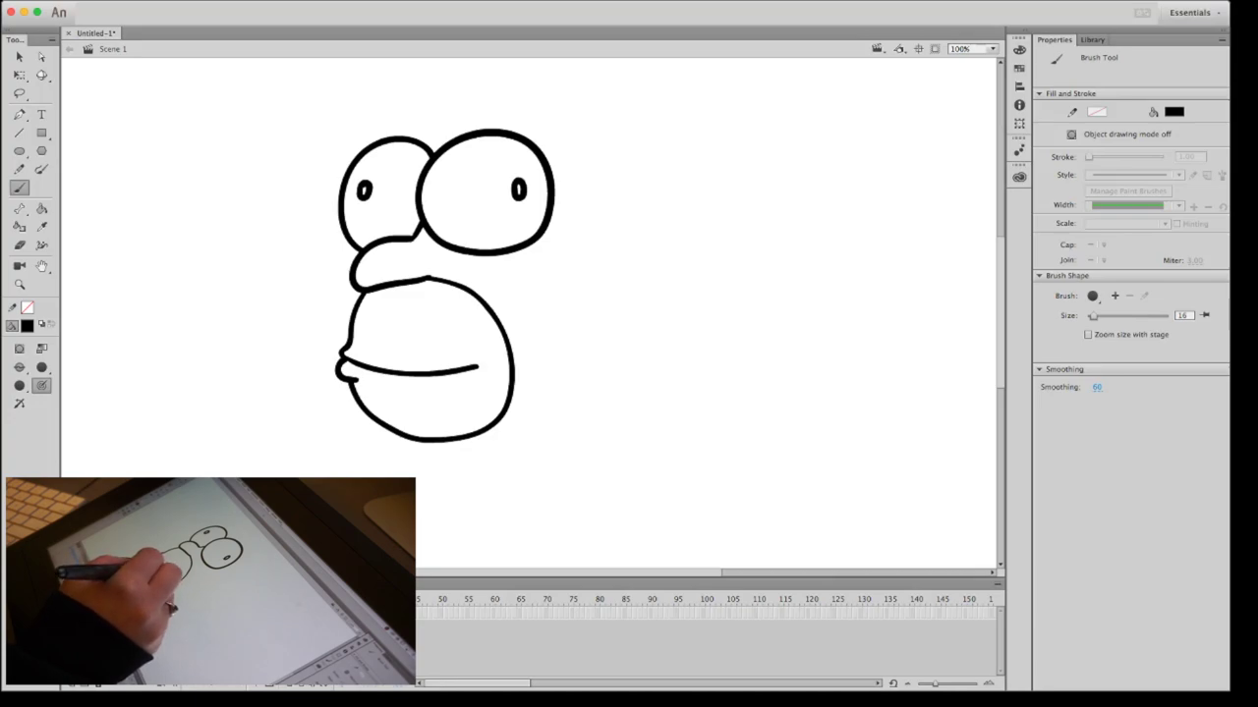
mouse_move(410, 409)
left_mouse_down()
mouse_move(430, 433)
mouse_move(402, 452)
left_mouse_up()
key("super+z")
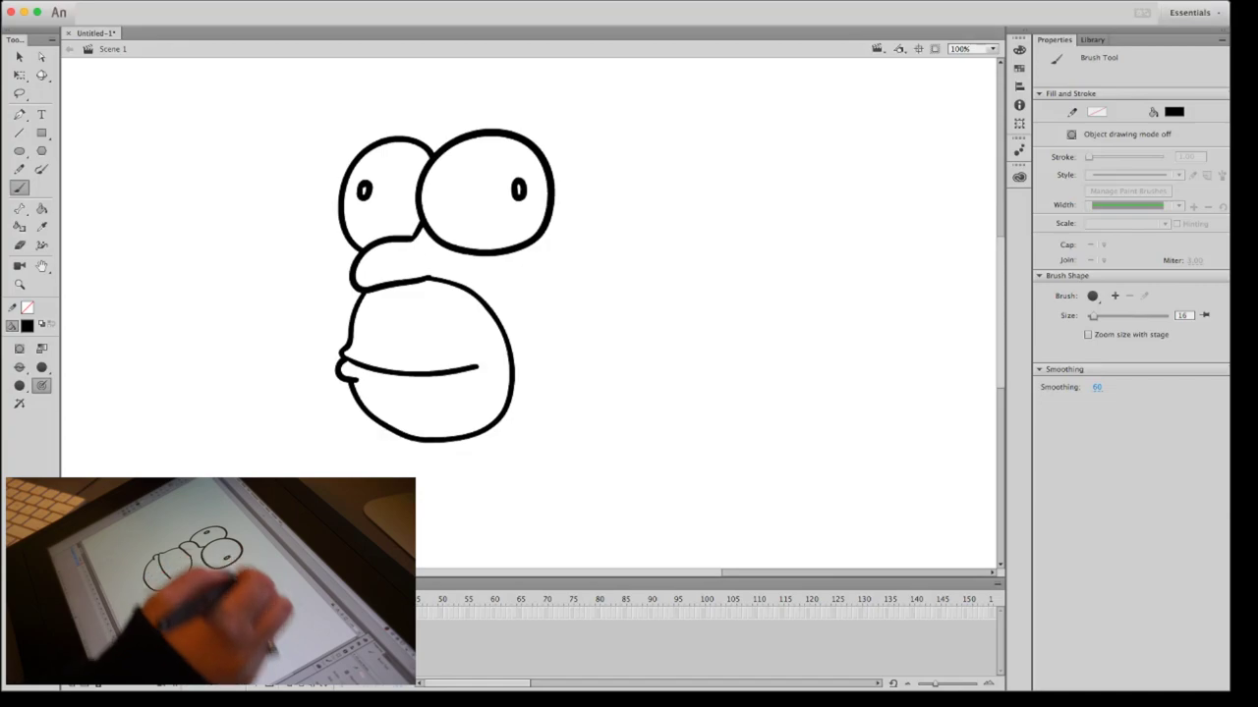
- Add short crease marks above both eyes and outline the tall domed head down to a round ear at the back
scroll(529, 314, "up", 3)
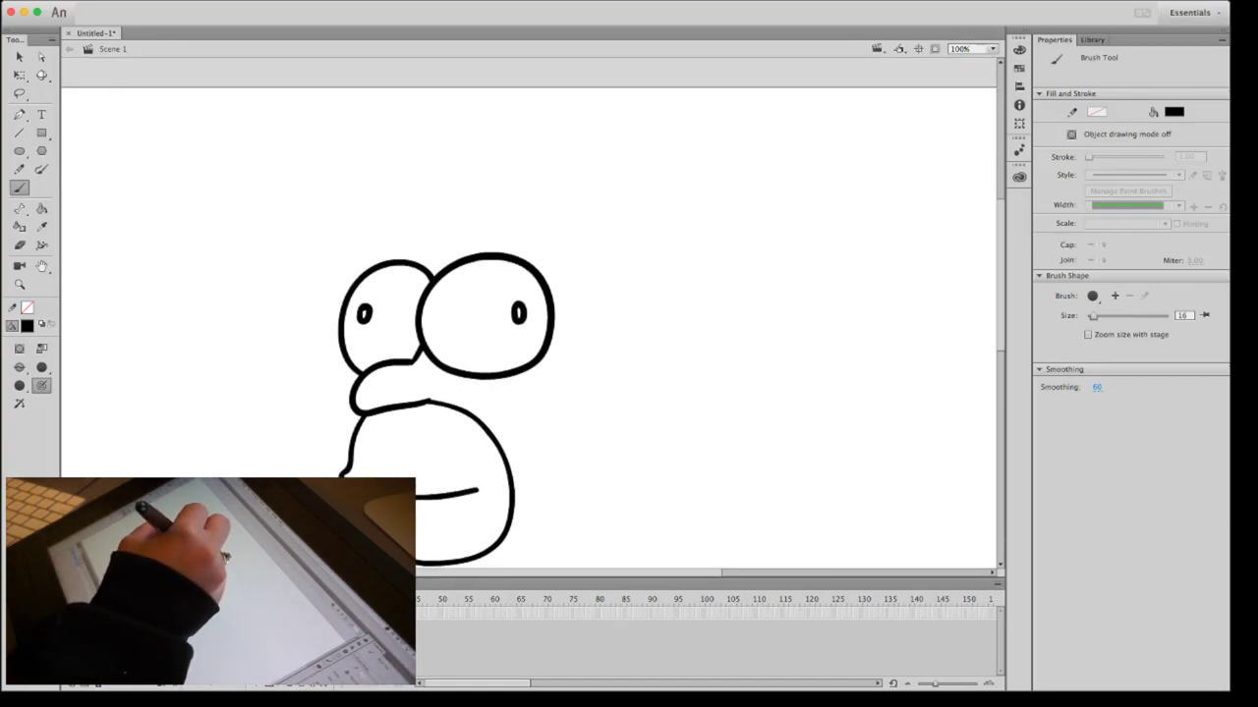
left_click_drag(355, 281, 361, 258)
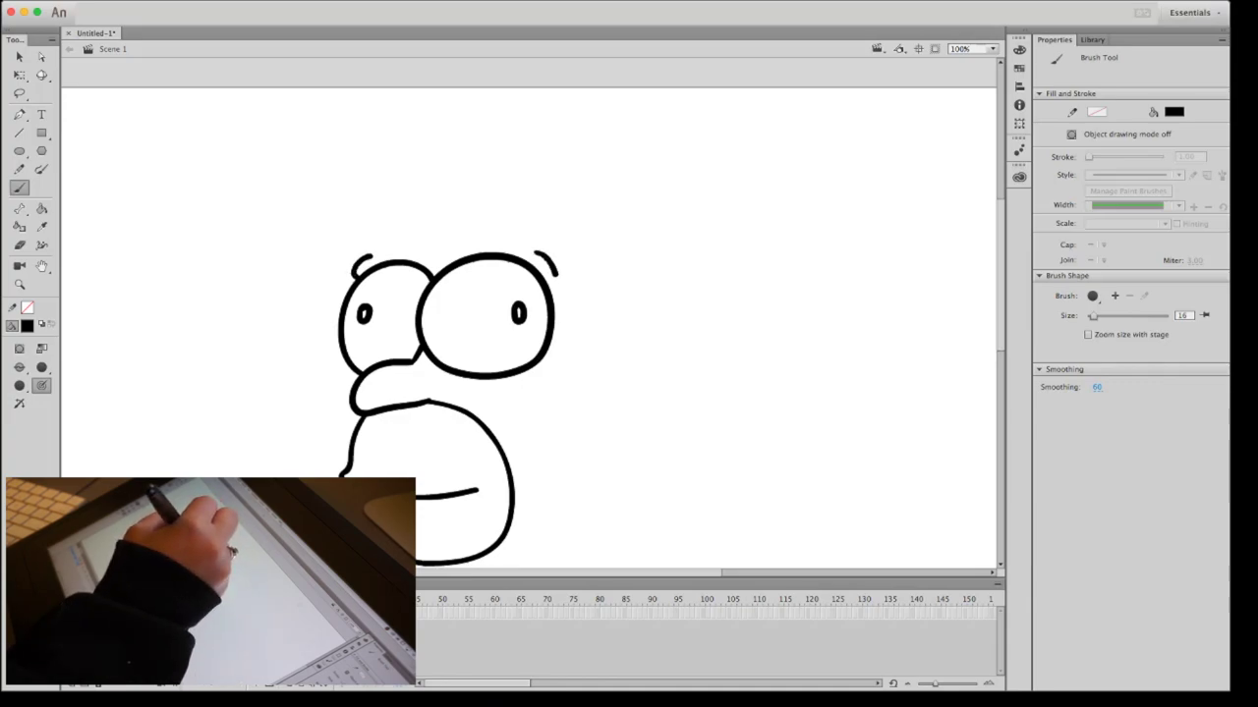
mouse_move(361, 257)
left_mouse_down()
mouse_move(384, 183)
mouse_move(430, 135)
mouse_move(512, 114)
mouse_move(588, 121)
mouse_move(635, 143)
left_mouse_up()
mouse_move(664, 185)
left_mouse_down()
mouse_move(684, 367)
mouse_move(713, 372)
mouse_move(716, 387)
mouse_move(703, 411)
mouse_move(668, 409)
left_mouse_up()
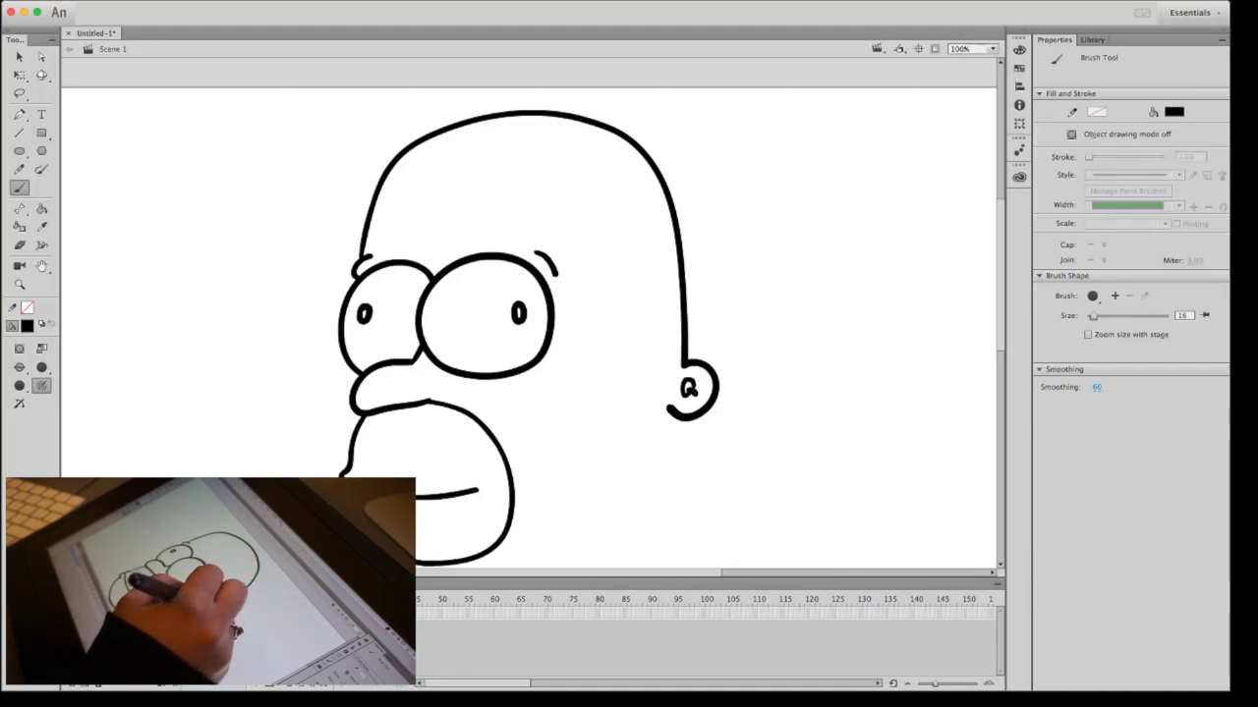
- Draw the M-shaped zigzag of hair above the ear and two overlapping hair arcs on top of the head
mouse_move(626, 363)
left_mouse_down()
mouse_move(623, 301)
mouse_move(663, 359)
mouse_move(697, 301)
mouse_move(700, 355)
left_mouse_up()
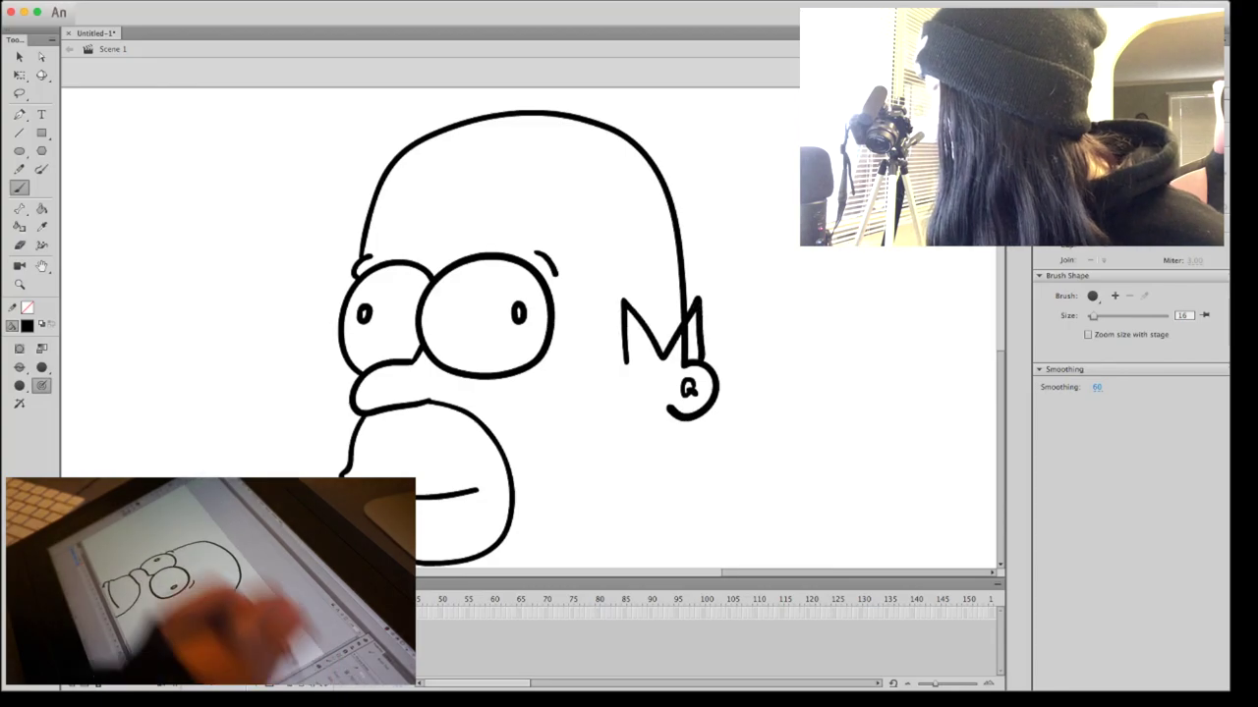
scroll(531, 324, "up", 3)
mouse_move(505, 203)
left_mouse_down()
mouse_move(537, 153)
mouse_move(565, 145)
mouse_move(593, 154)
mouse_move(607, 178)
mouse_move(569, 201)
mouse_move(539, 148)
mouse_move(502, 142)
mouse_move(460, 183)
left_mouse_up()
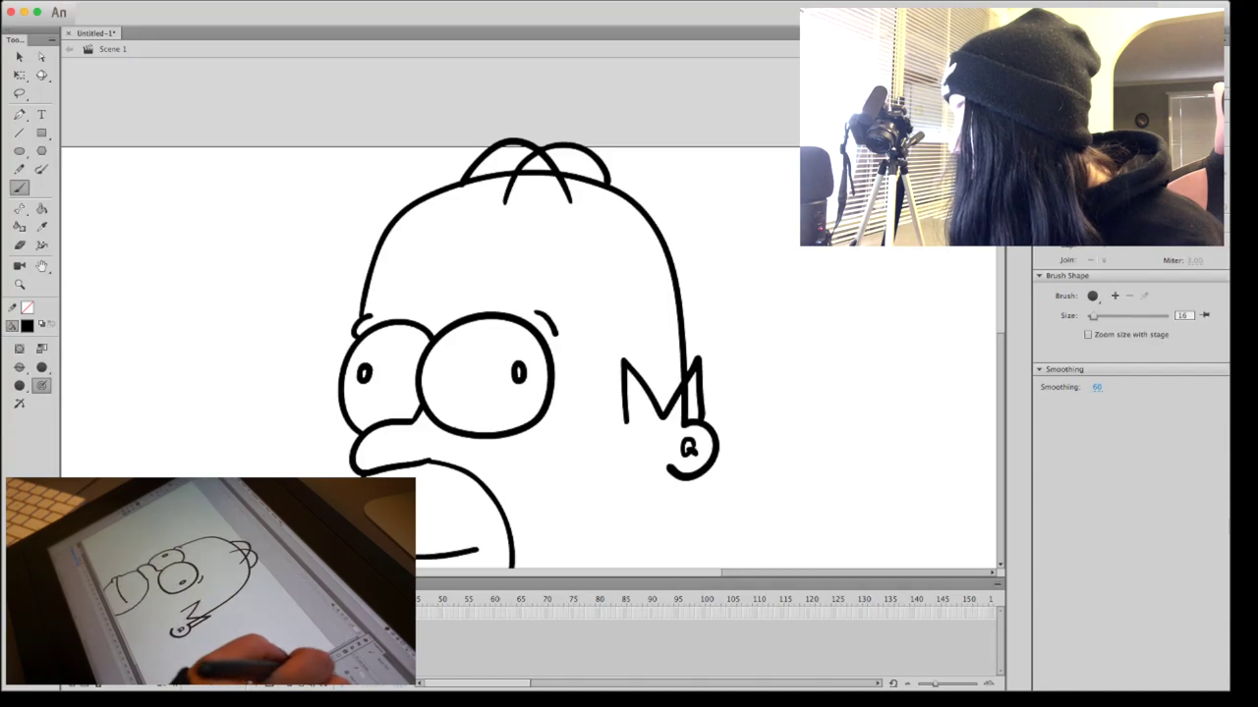
scroll(528, 312, "down", 3)
scroll(527, 312, "up", 2)
scroll(528, 312, "down", 4)
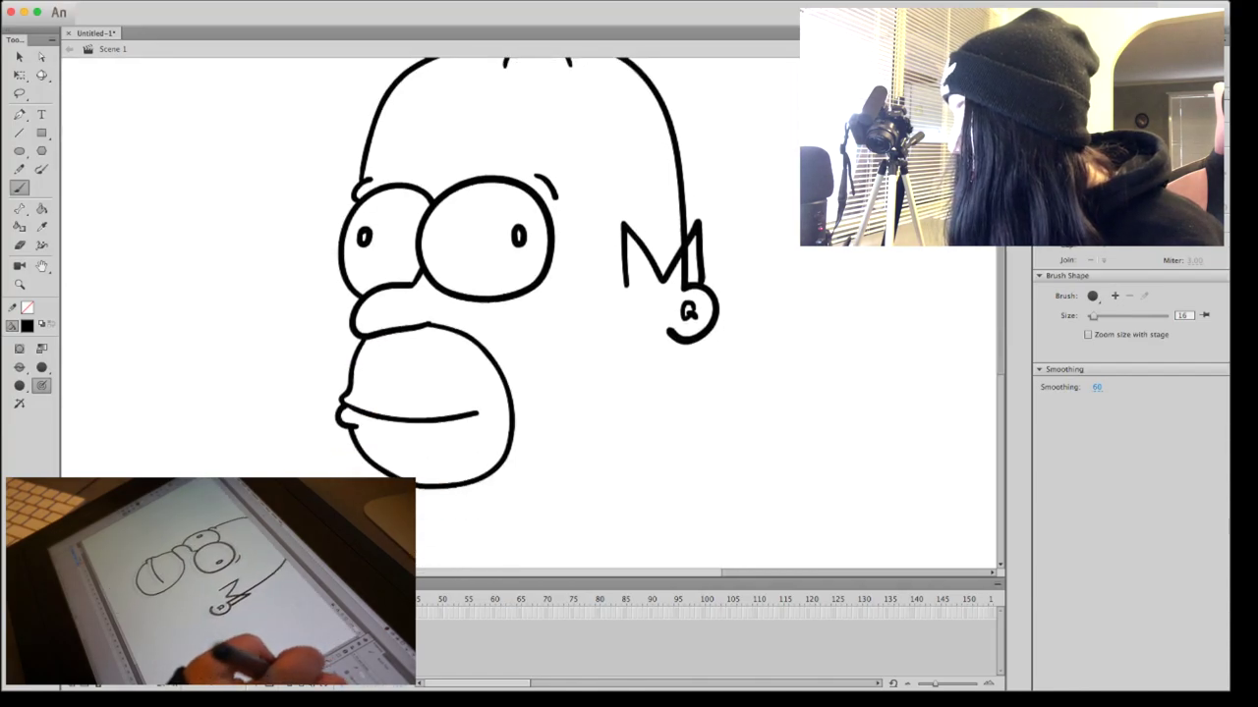
scroll(430, 315, "down", 1)
scroll(430, 314, "up", 5)
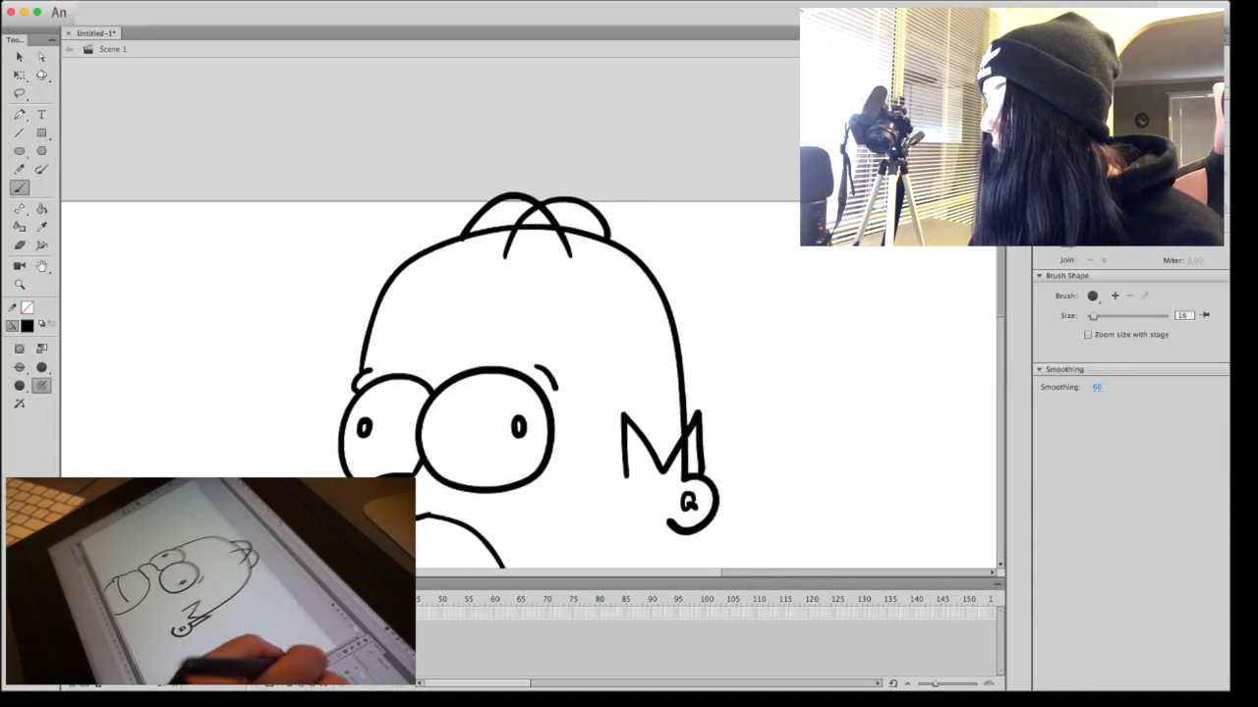
scroll(431, 314, "down", 3)
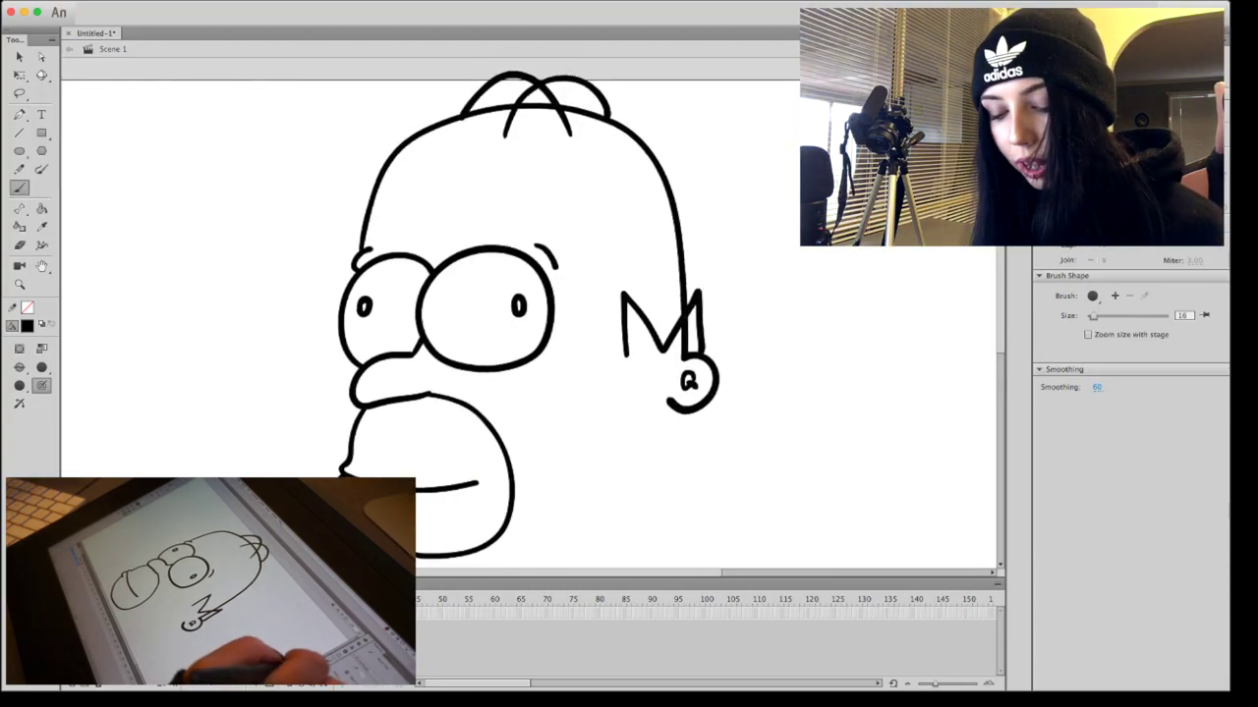
- Draw a short curved bag line beneath each eye
key("super+minus")
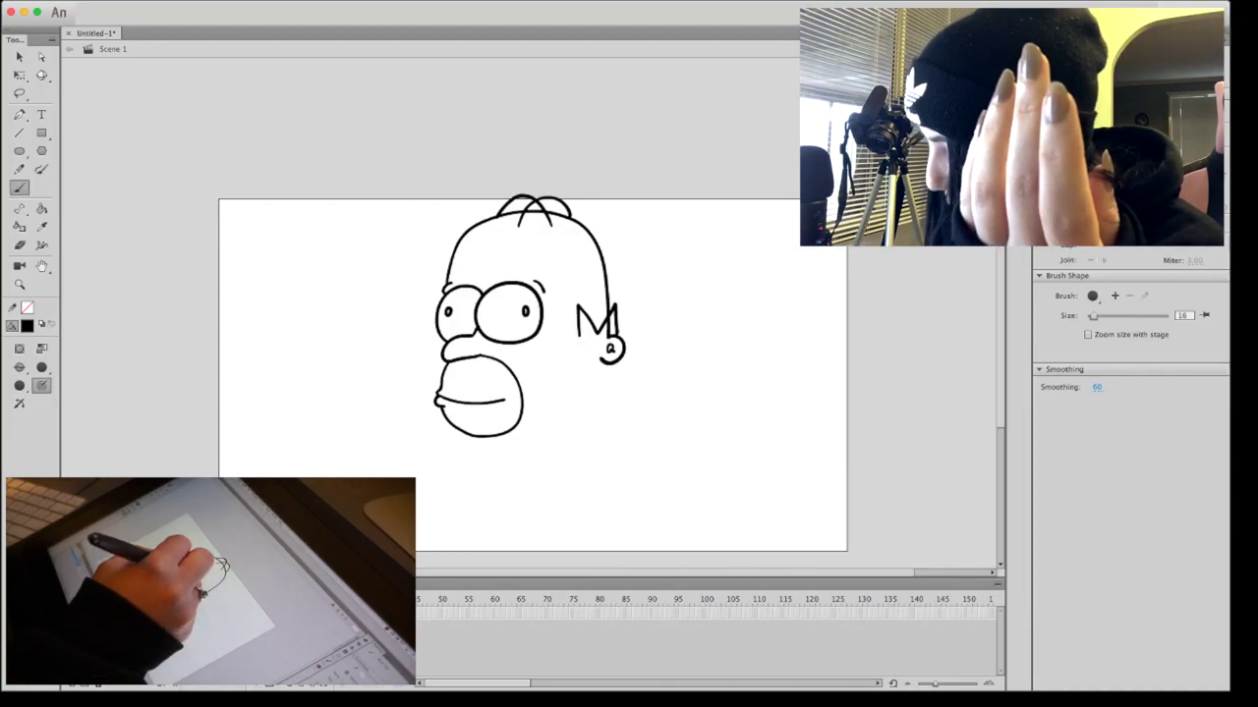
left_click_drag(438, 335, 443, 348)
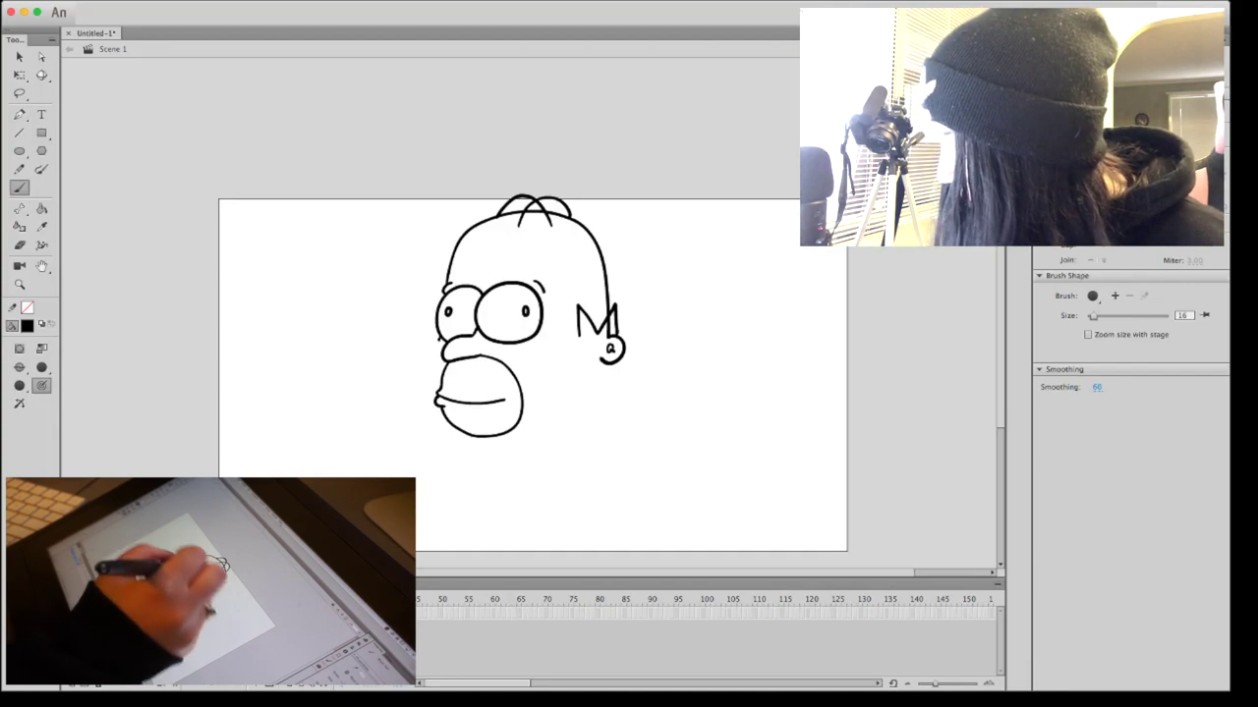
left_click_drag(519, 350, 546, 338)
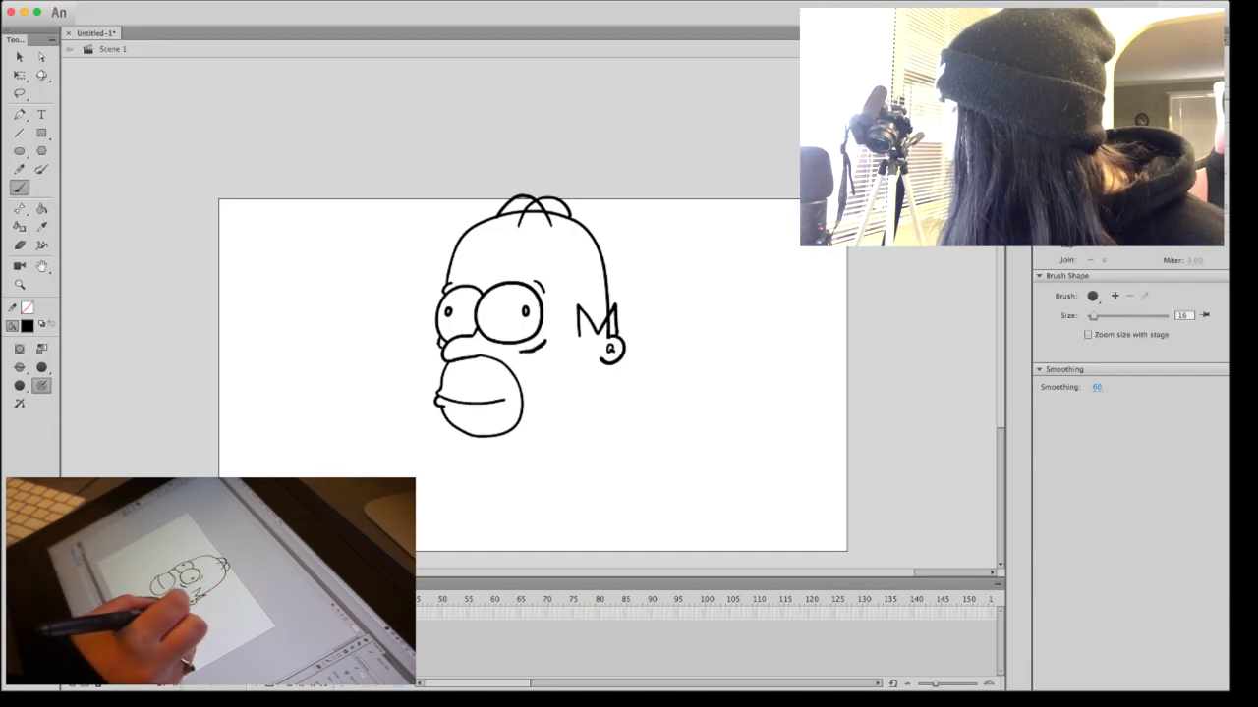
mouse_move(459, 450)
left_mouse_down()
mouse_move(524, 483)
mouse_move(623, 451)
mouse_move(648, 413)
left_mouse_up()
key("super+z")
mouse_move(448, 425)
left_mouse_down()
mouse_move(458, 481)
mouse_move(625, 421)
left_mouse_up()
key("super+z")
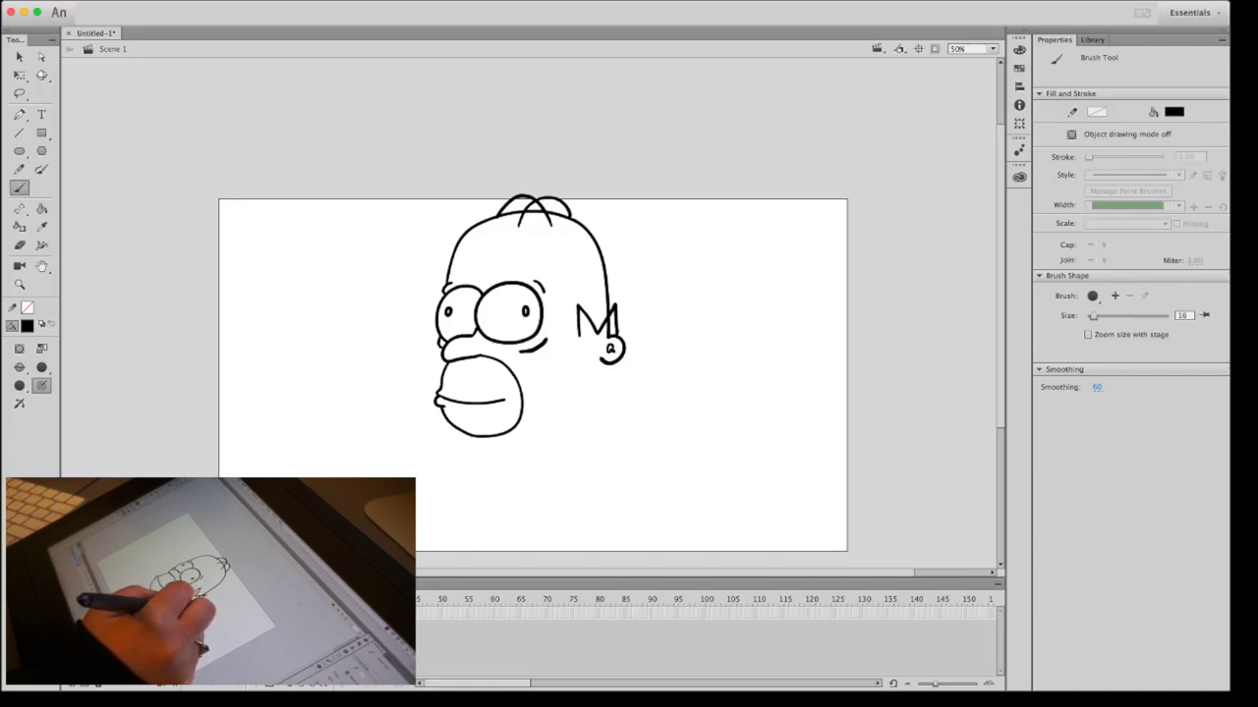
mouse_move(607, 365)
left_mouse_down()
mouse_move(617, 448)
mouse_move(591, 470)
mouse_move(490, 483)
mouse_move(458, 435)
left_mouse_up()
key("super+z")
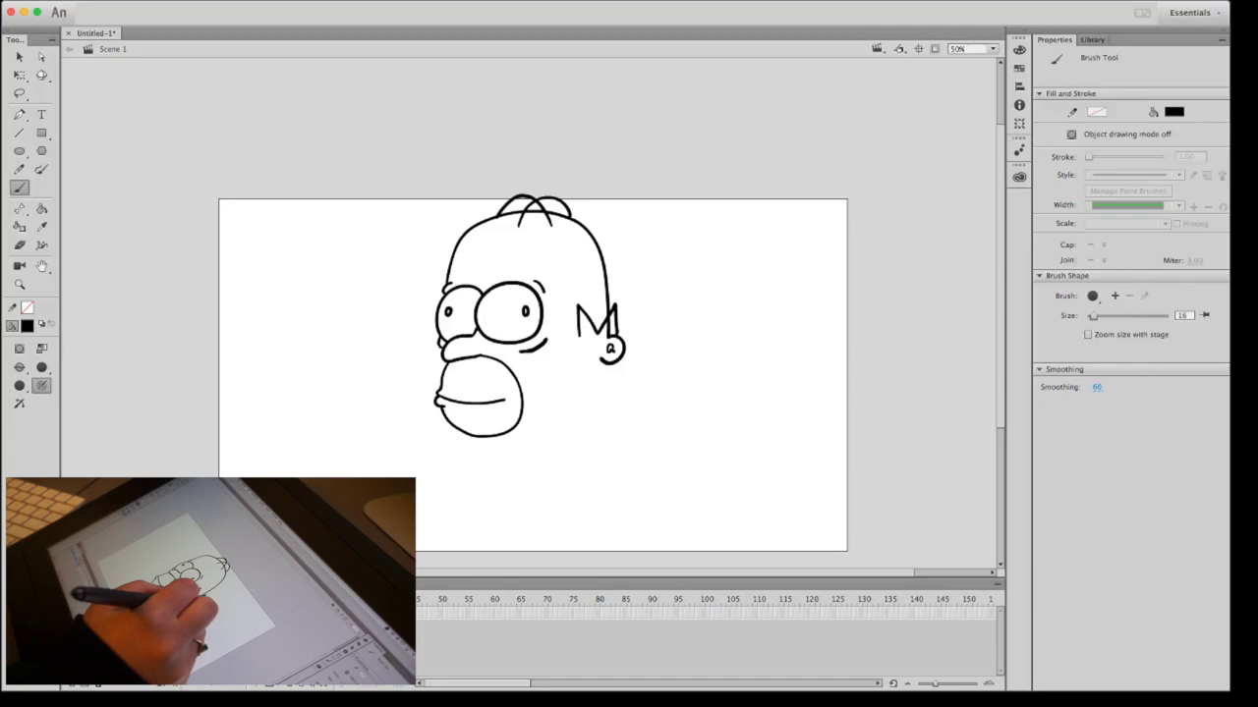
- Draw the neck from the ear round to the muzzle and add the shirt collar with a point on each side
mouse_move(597, 442)
left_mouse_down()
mouse_move(513, 460)
mouse_move(488, 439)
left_mouse_up()
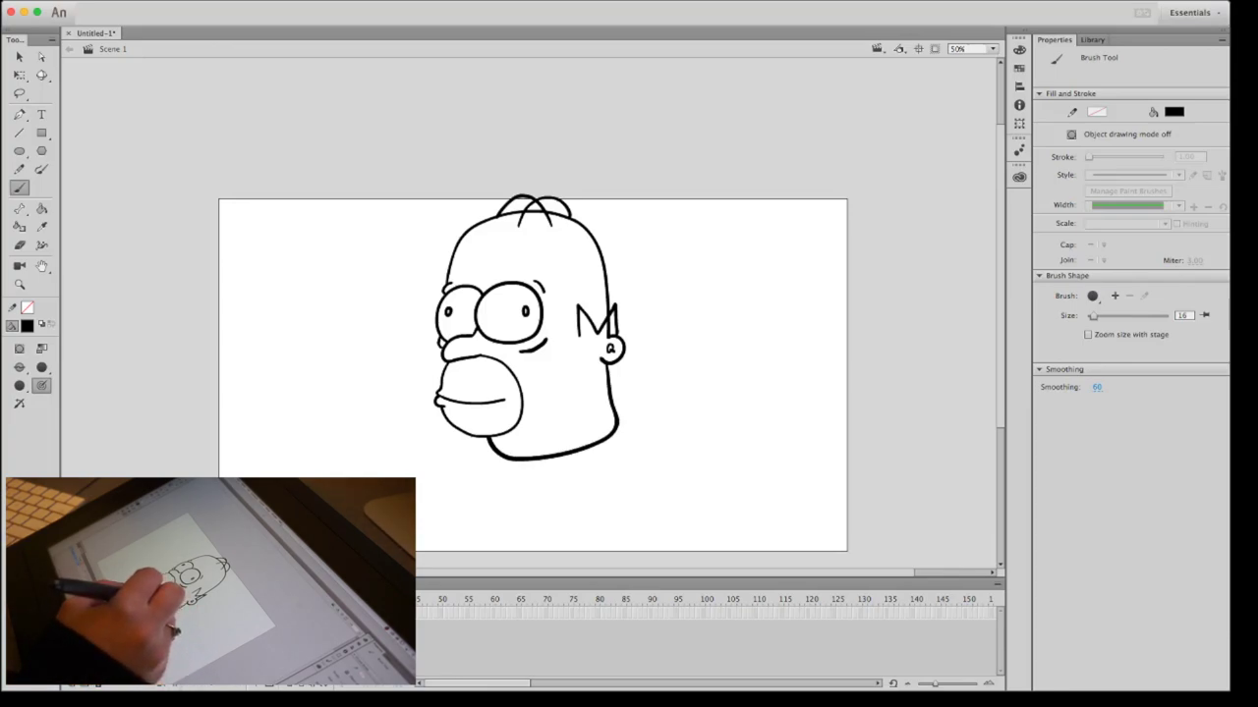
mouse_move(550, 485)
left_mouse_down()
mouse_move(616, 468)
mouse_move(634, 441)
mouse_move(617, 415)
left_mouse_up()
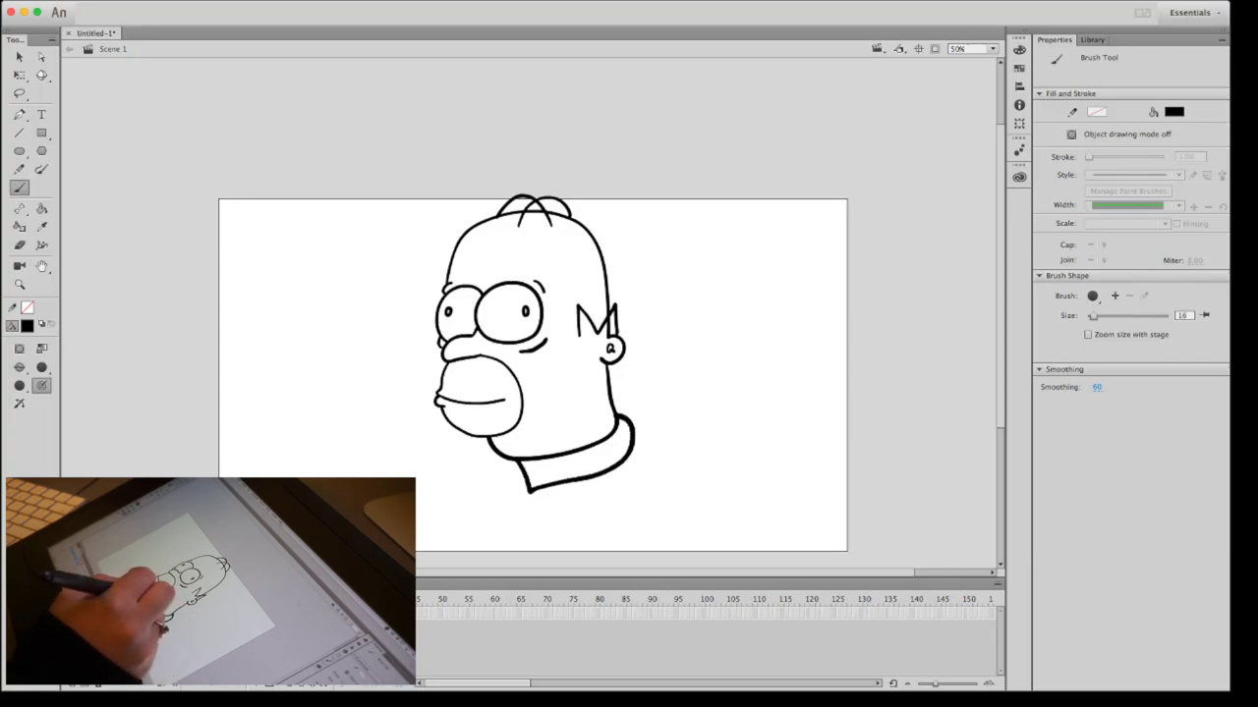
left_click_drag(487, 473, 476, 432)
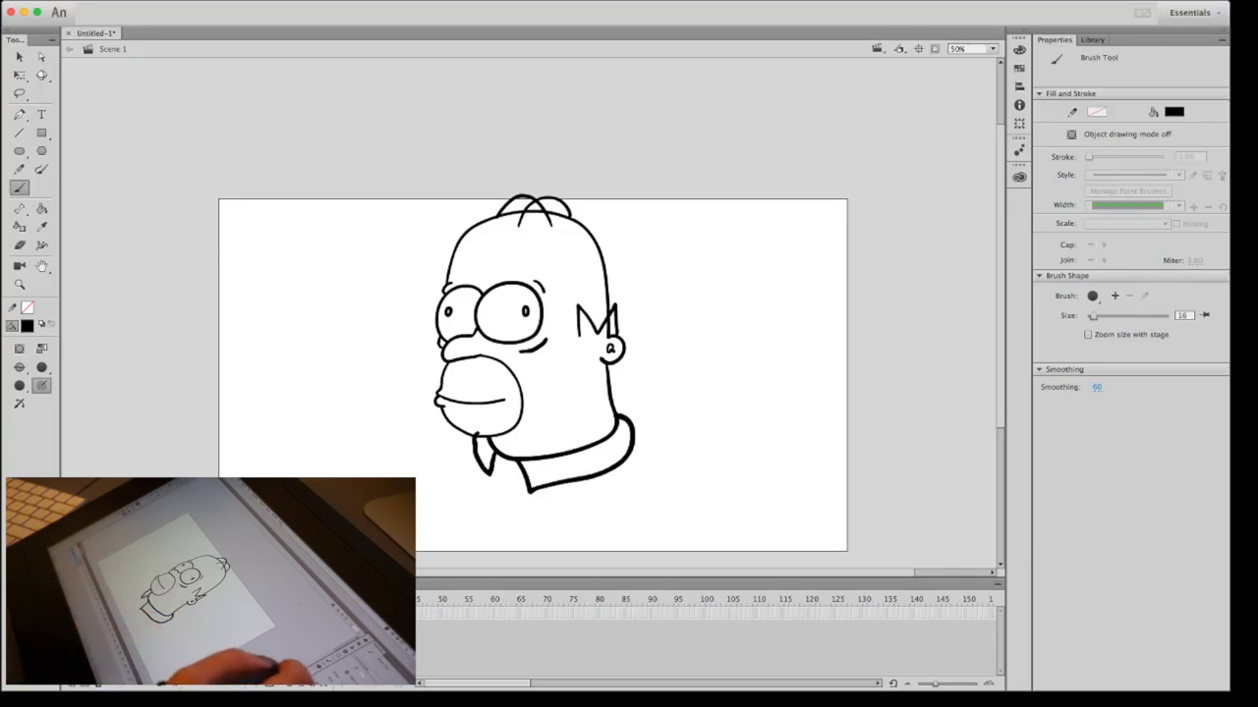
scroll(530, 314, "down", 5)
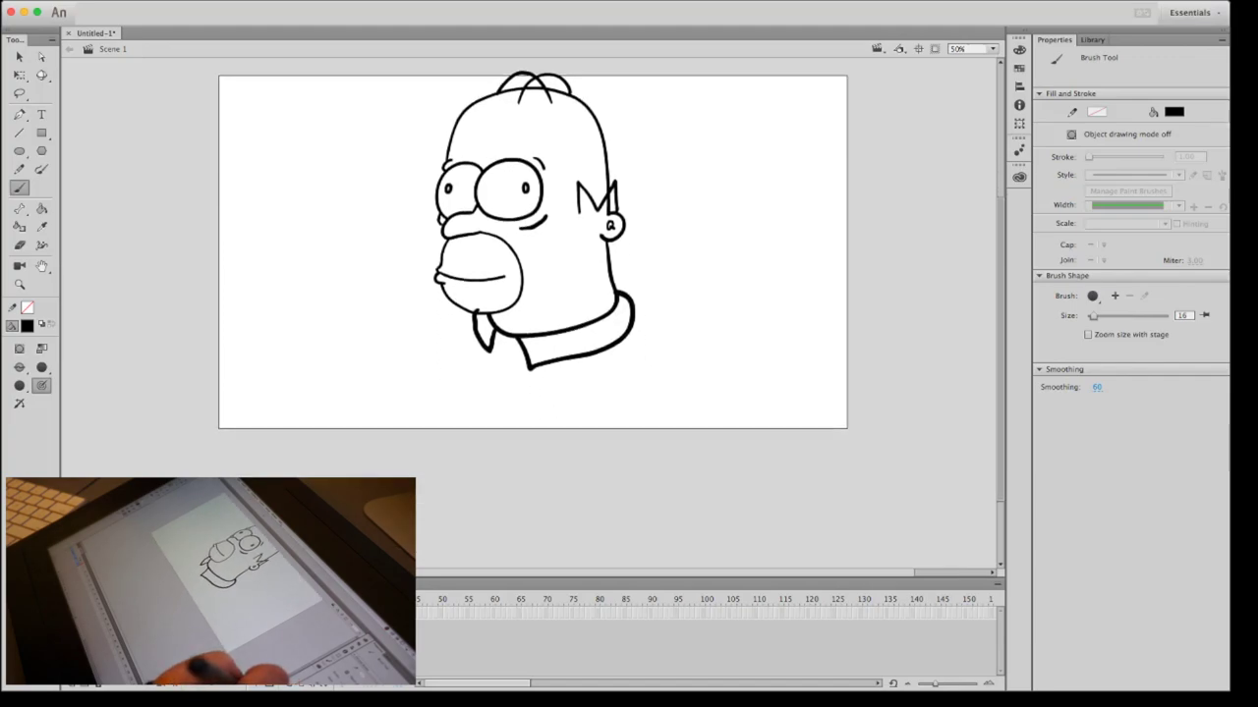
- Redraw the collar point beneath the muzzle and add the front chest curve with a short crease on the chest
key("super+z")
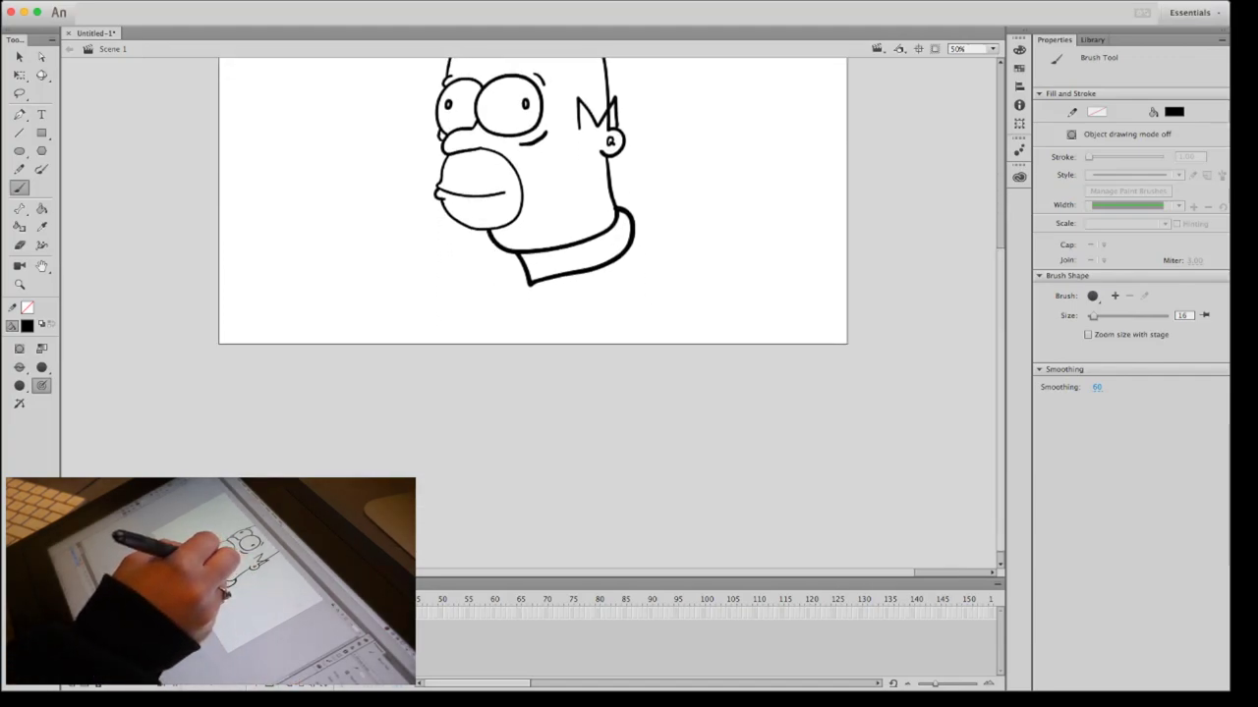
left_click_drag(480, 265, 466, 238)
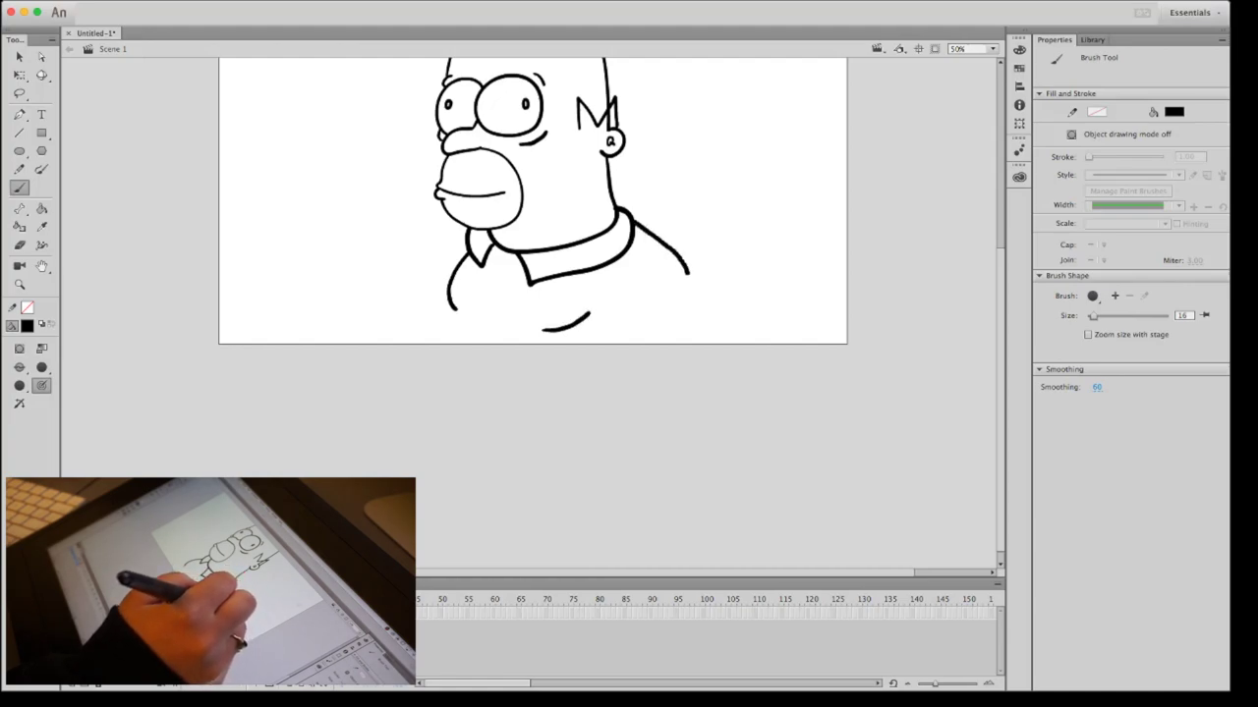
key("ctrl+z")
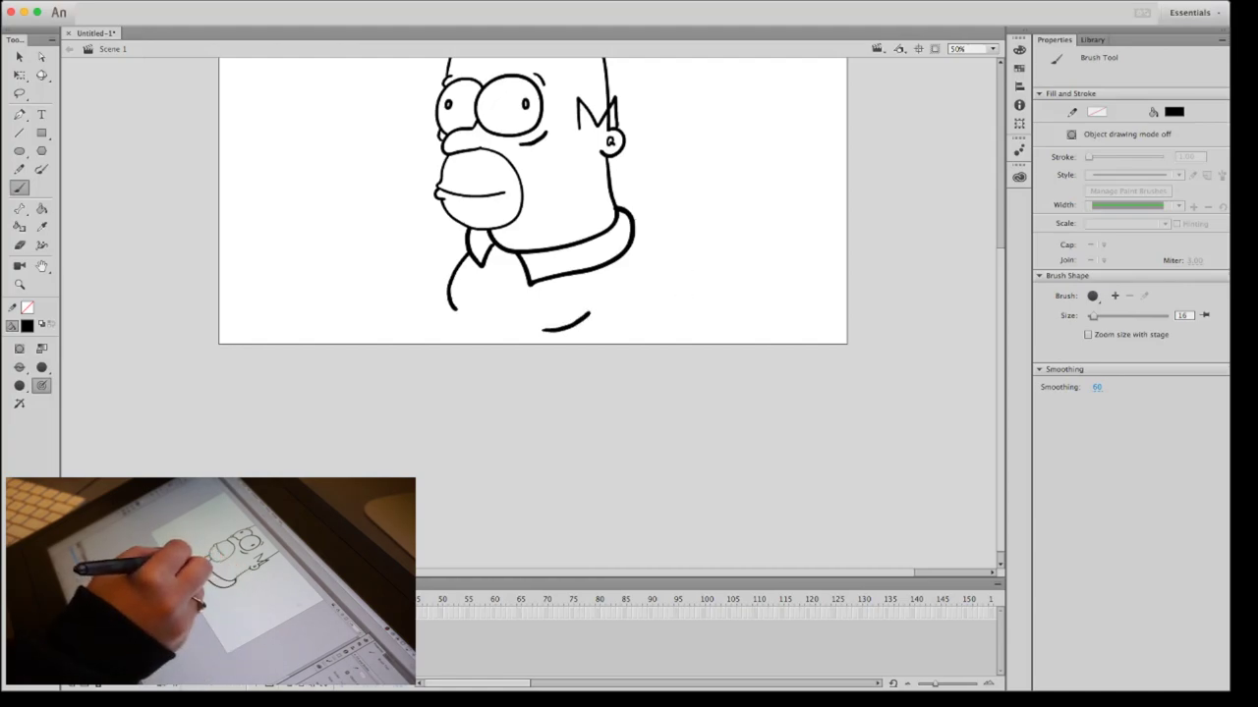
mouse_move(450, 305)
left_mouse_down()
mouse_move(383, 400)
mouse_move(375, 462)
mouse_move(462, 539)
mouse_move(550, 543)
mouse_move(634, 511)
left_mouse_up()
key("ctrl+z")
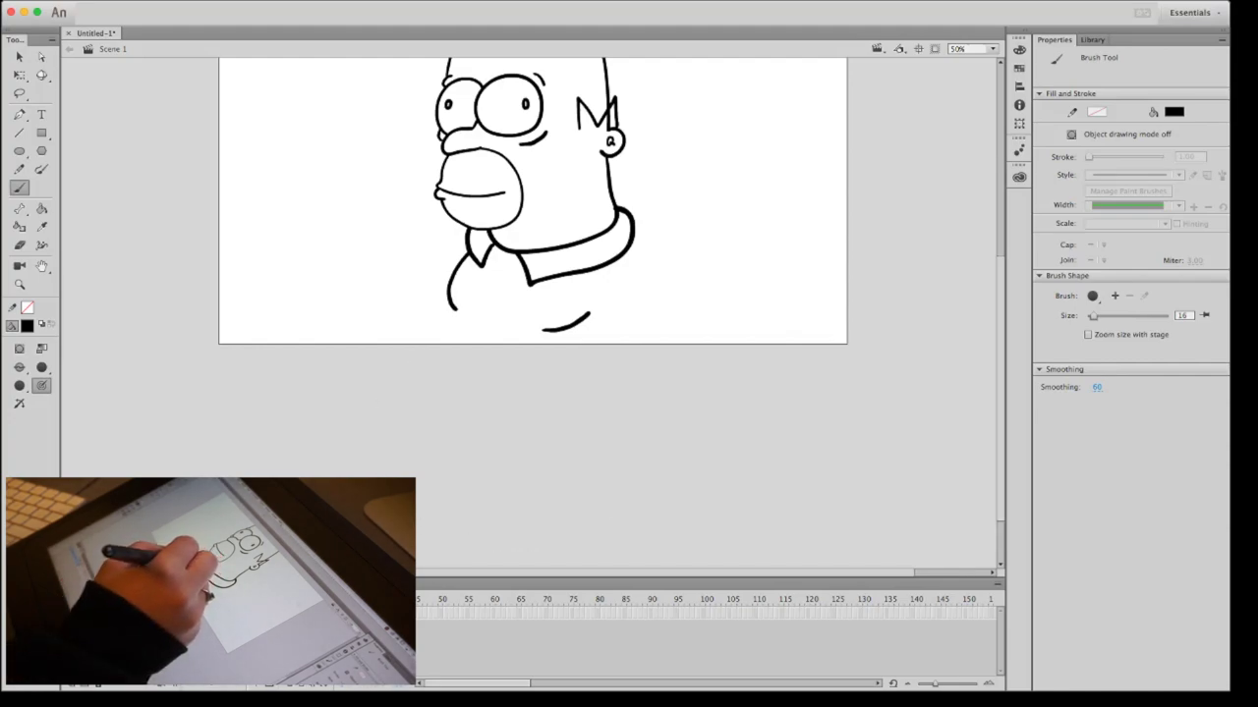
mouse_move(448, 303)
left_mouse_down()
mouse_move(426, 423)
mouse_move(440, 470)
mouse_move(474, 500)
mouse_move(574, 519)
left_mouse_up()
key("ctrl+z")
- Draw the large round belly below the chest curve, with a curved shirt hem across it and a small navel near the front
mouse_move(450, 306)
left_mouse_down()
mouse_move(414, 387)
mouse_move(421, 441)
mouse_move(457, 485)
mouse_move(586, 497)
mouse_move(639, 478)
mouse_move(698, 401)
left_mouse_up()
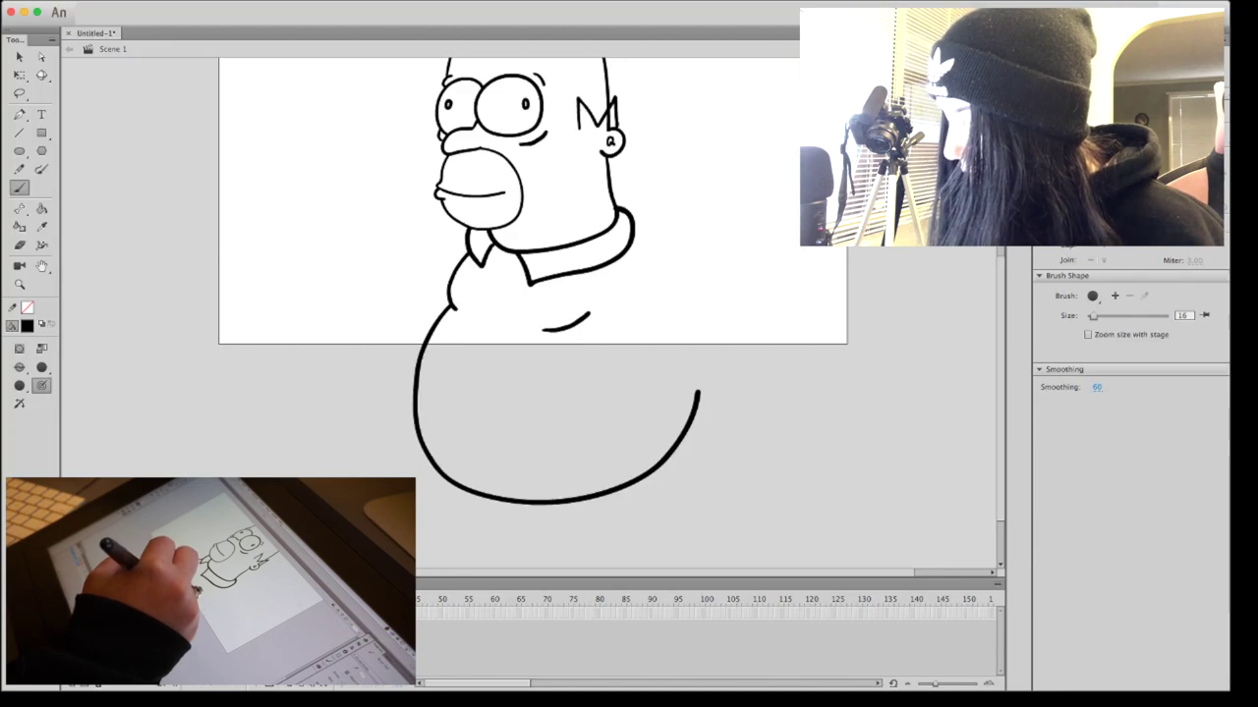
left_click_drag(415, 410, 420, 414)
mouse_move(514, 440)
left_mouse_down()
mouse_move(575, 439)
mouse_move(681, 405)
left_mouse_up()
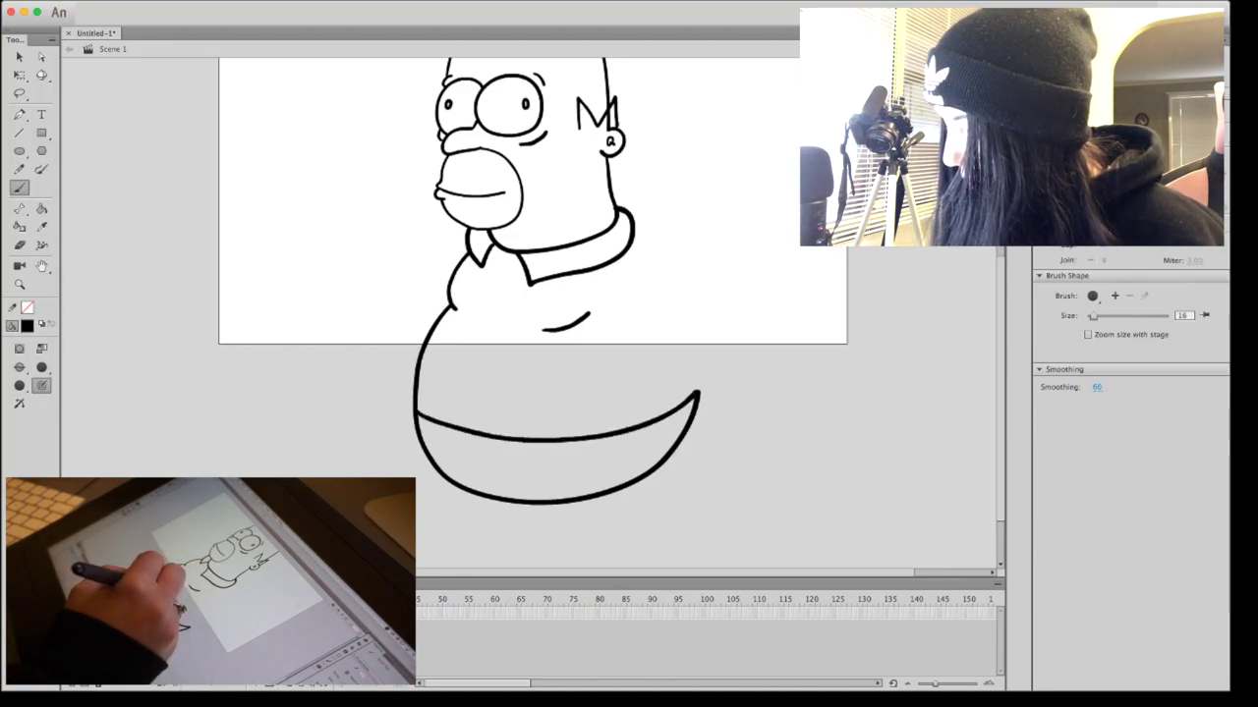
left_click_drag(450, 455, 463, 458)
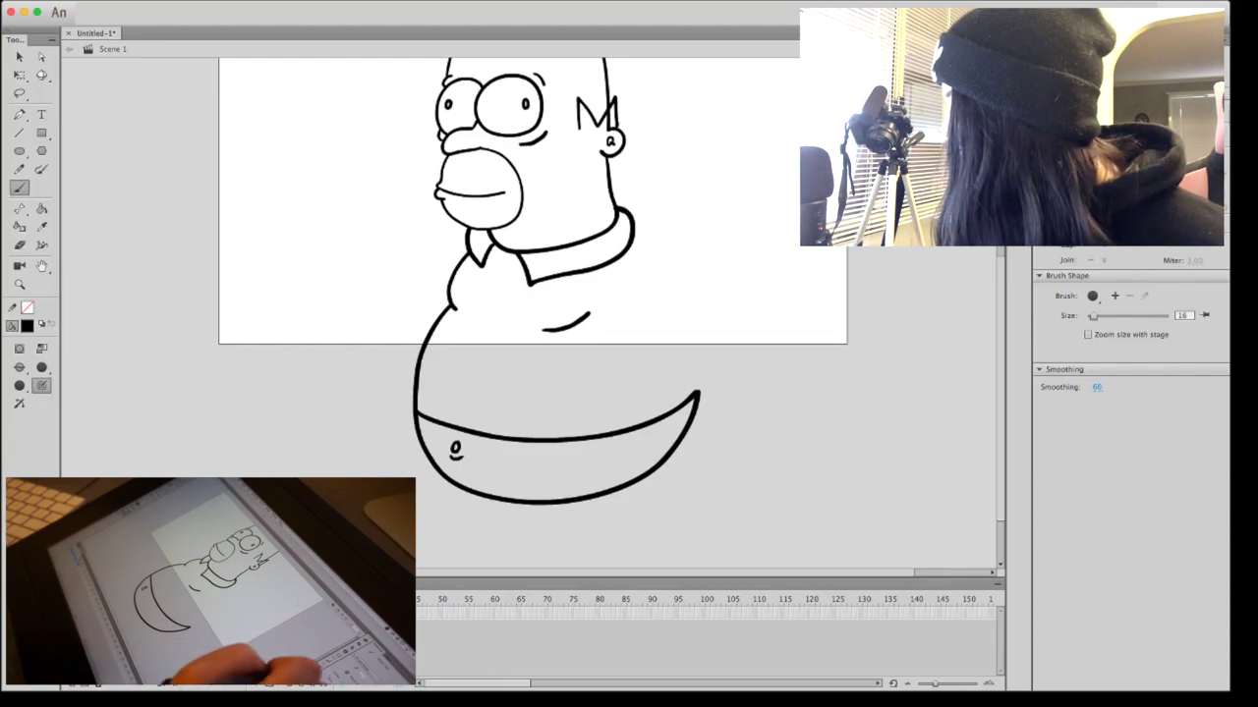
scroll(532, 282, "down", 3)
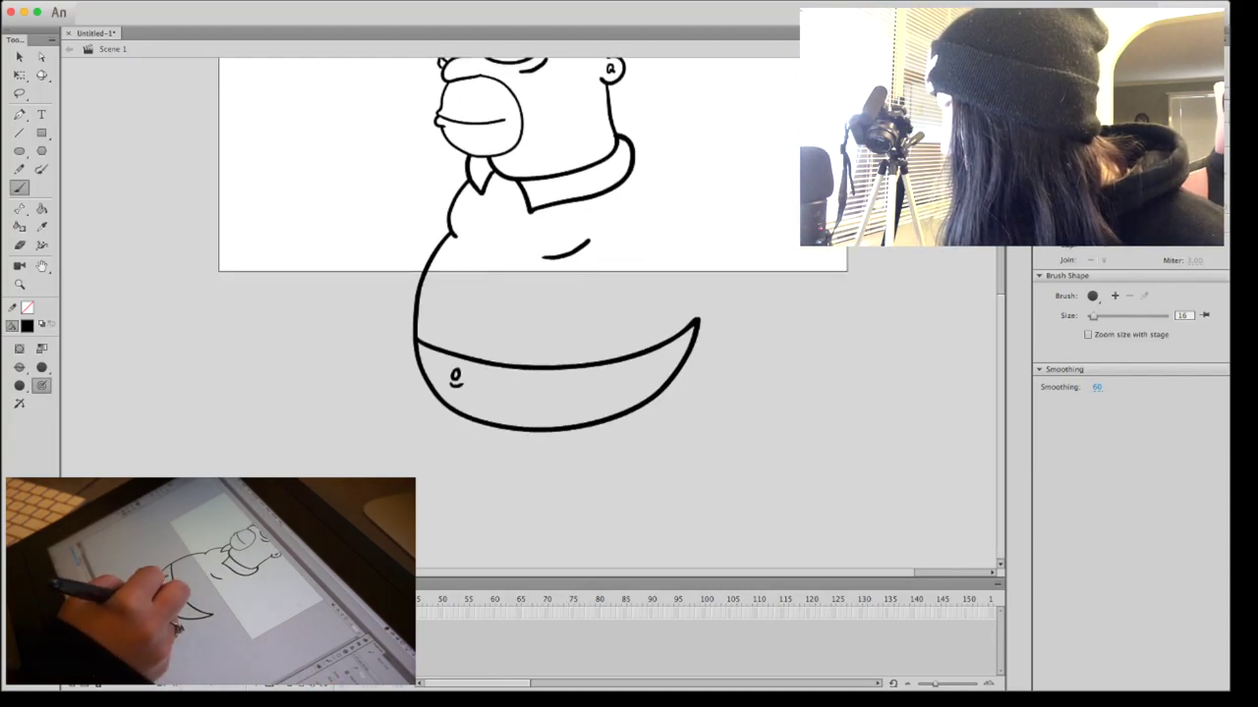
left_click_drag(454, 414, 423, 548)
left_click_drag(669, 388, 704, 480)
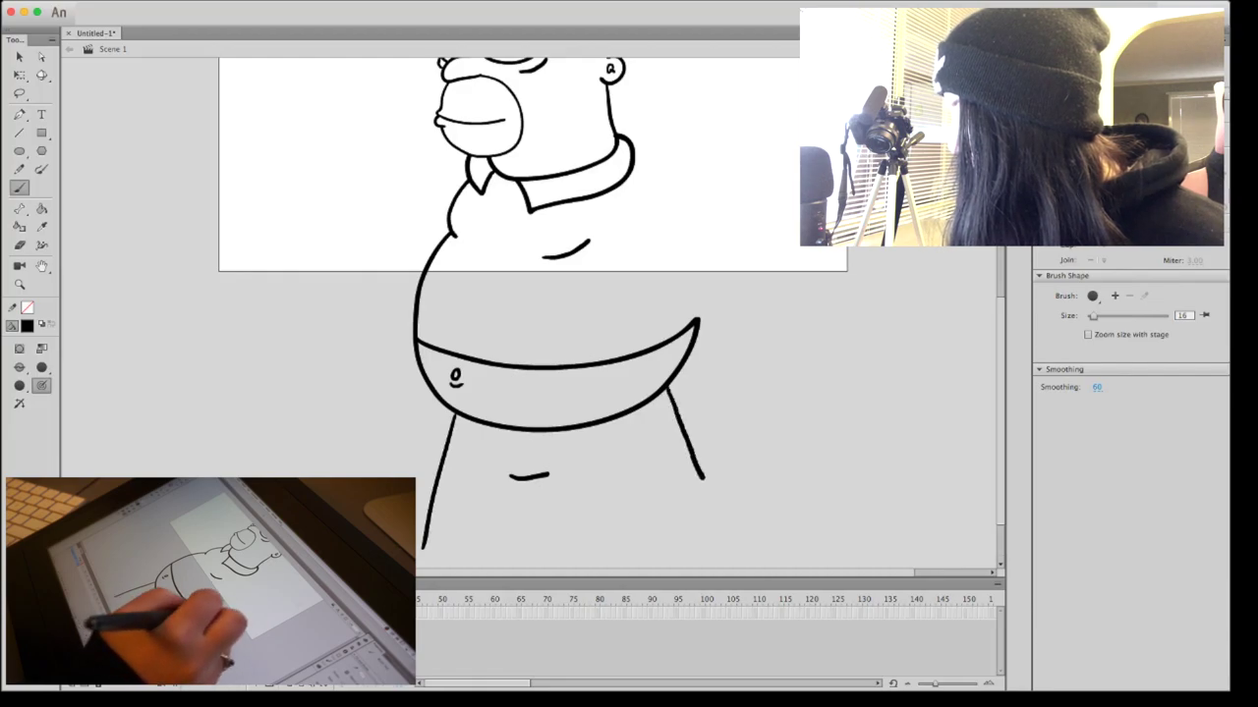
key("super+z")
mouse_move(707, 354)
left_mouse_down()
mouse_move(763, 386)
mouse_move(799, 446)
mouse_move(797, 499)
mouse_move(772, 524)
left_mouse_up()
key("super+z")
key("super+z")
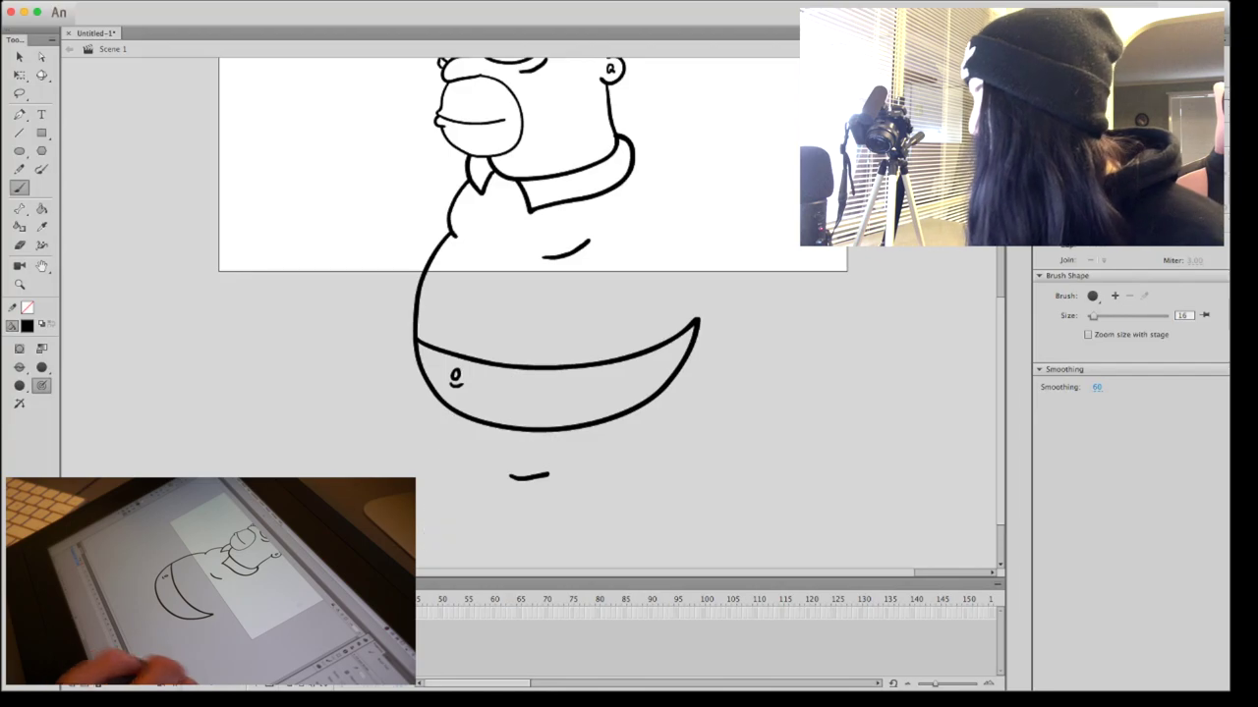
key("super+z")
- Draw the back shoulder line from the collar and close it into a short shirt sleeve
scroll(531, 256, "up", 2)
scroll(531, 294, "up", 4)
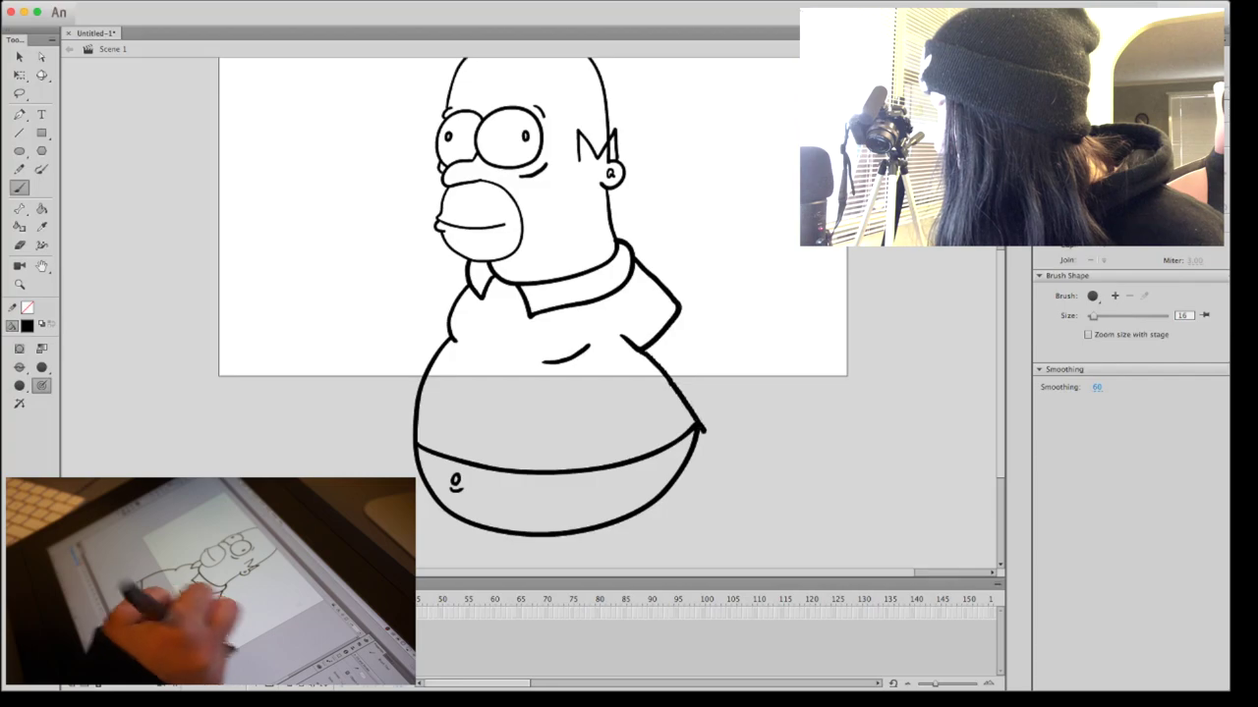
left_click_drag(682, 313, 712, 375)
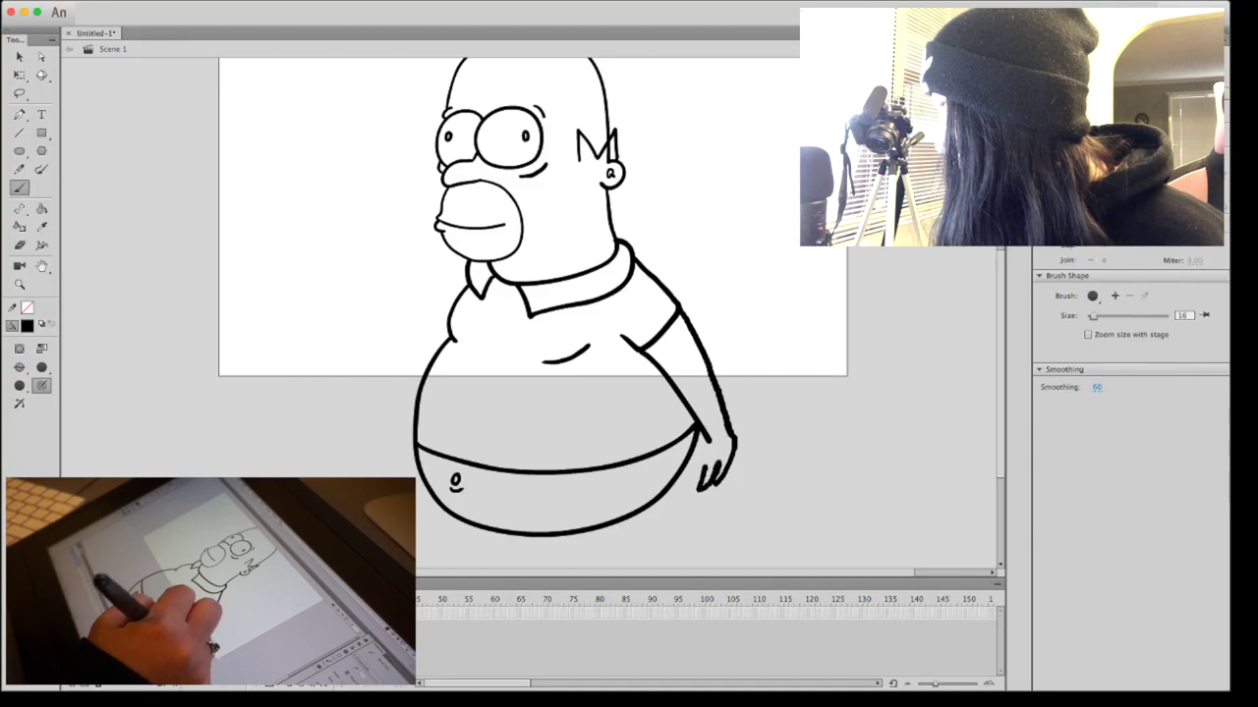
left_click_drag(703, 434, 689, 481)
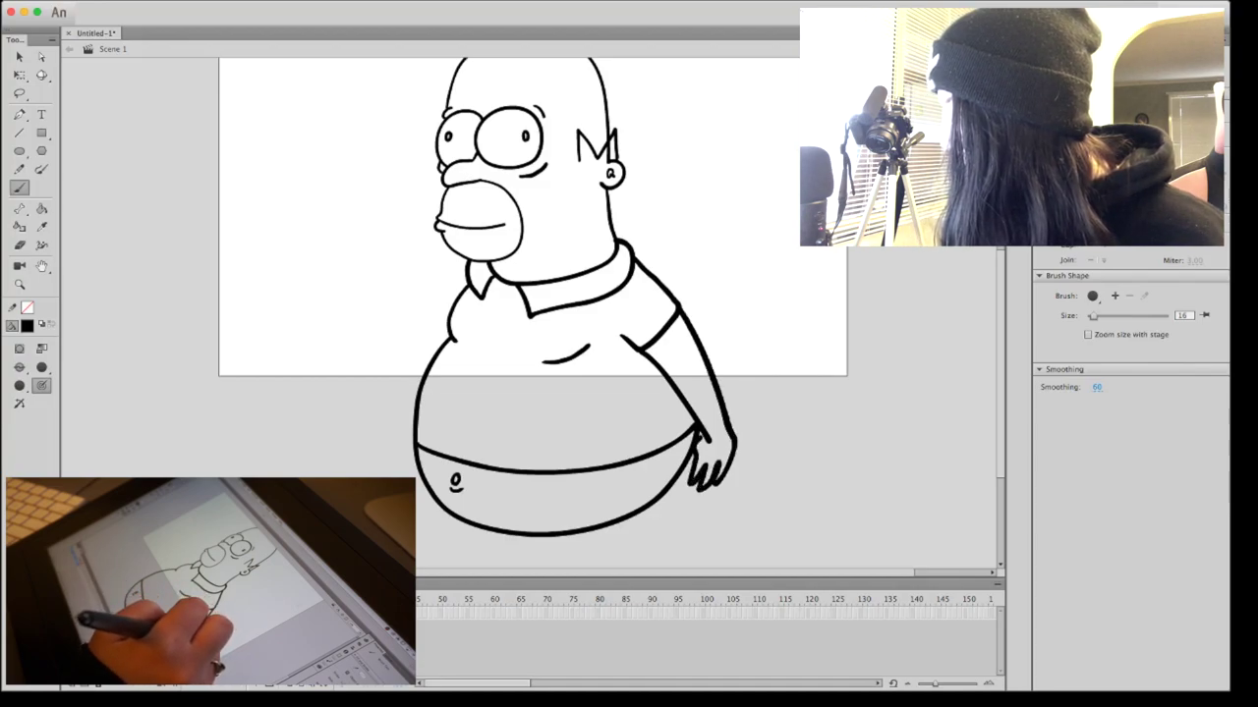
key("ctrl+z")
key("ctrl+z")
key("ctrl+z")
mouse_move(679, 311)
left_mouse_down()
mouse_move(743, 402)
mouse_move(732, 505)
left_mouse_up()
key("ctrl+z")
key("ctrl+z")
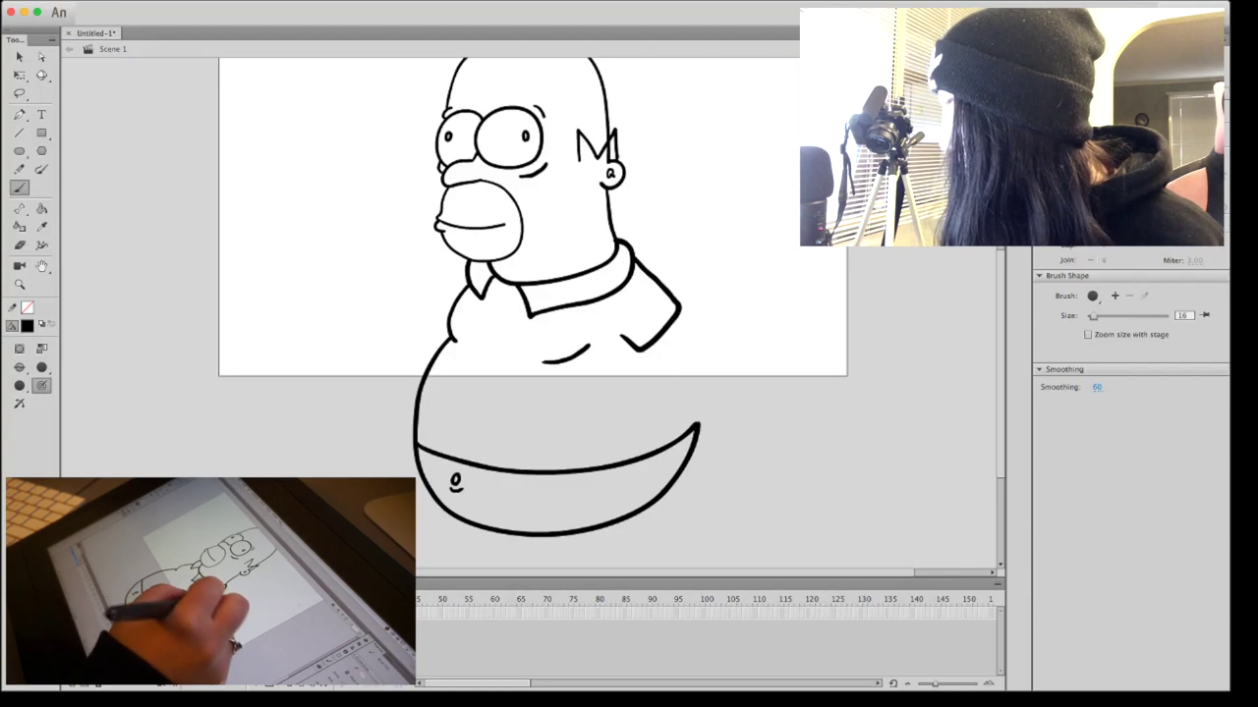
- Draw a stick arm with three fingers from the back sleeve, and a front sleeve with a matching stick arm
mouse_move(669, 336)
left_mouse_down()
mouse_move(735, 413)
mouse_move(742, 475)
left_mouse_up()
mouse_move(735, 415)
left_mouse_down()
mouse_move(774, 436)
mouse_move(755, 456)
left_mouse_up()
left_click_drag(742, 423, 765, 454)
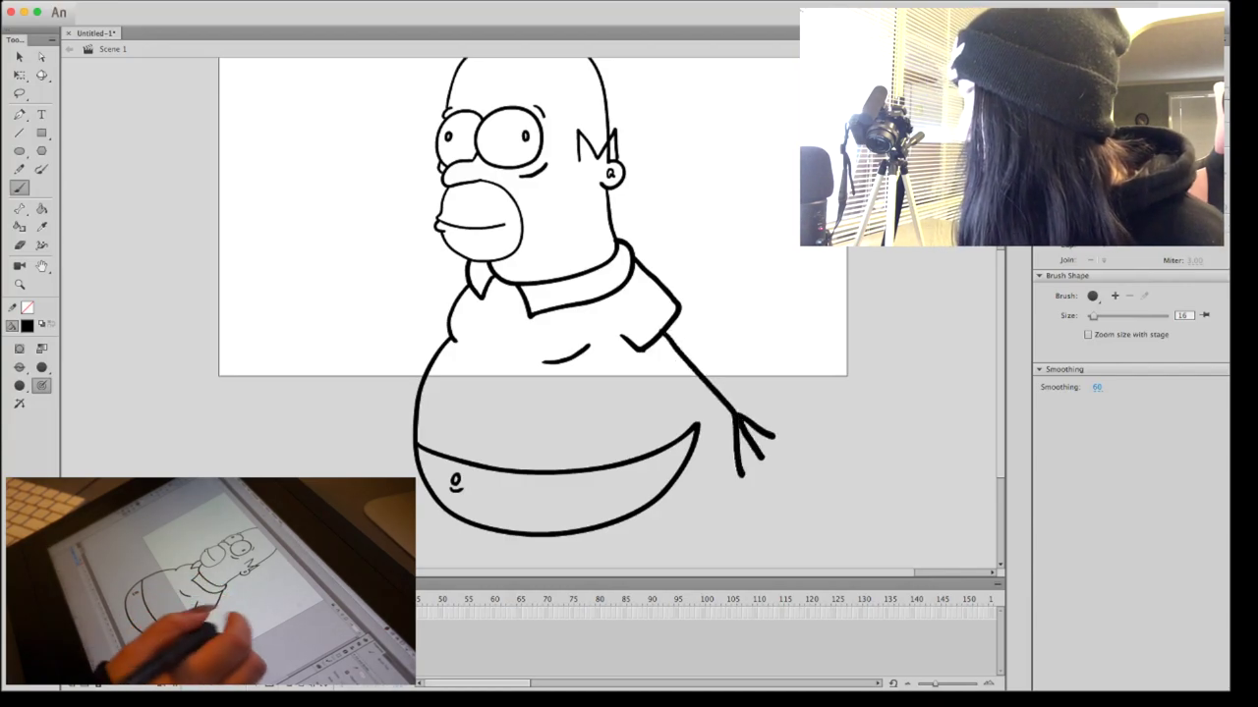
mouse_move(442, 287)
left_mouse_down()
mouse_move(434, 330)
mouse_move(447, 342)
mouse_move(325, 356)
mouse_move(336, 380)
mouse_move(320, 372)
left_mouse_up()
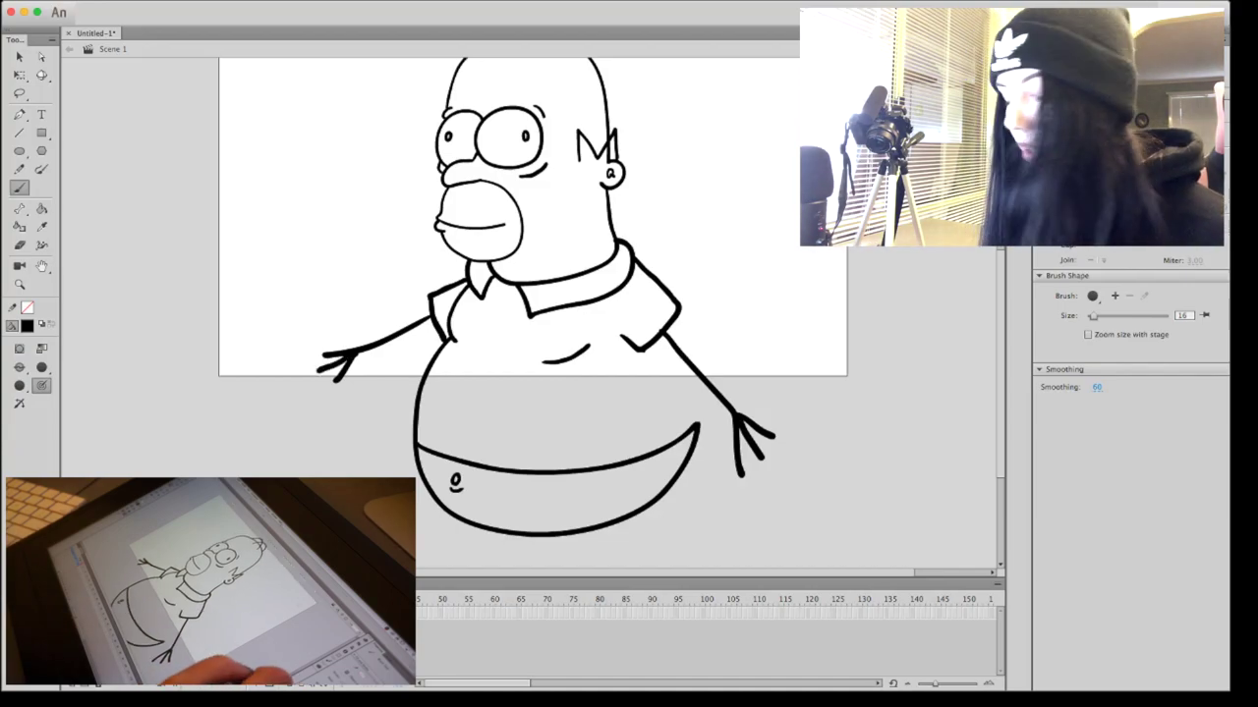
- Draw the back line from the sleeve to the shirt hem and two stick legs with small feet beneath the belly
scroll(532, 315, "up", 3)
key("super+minus")
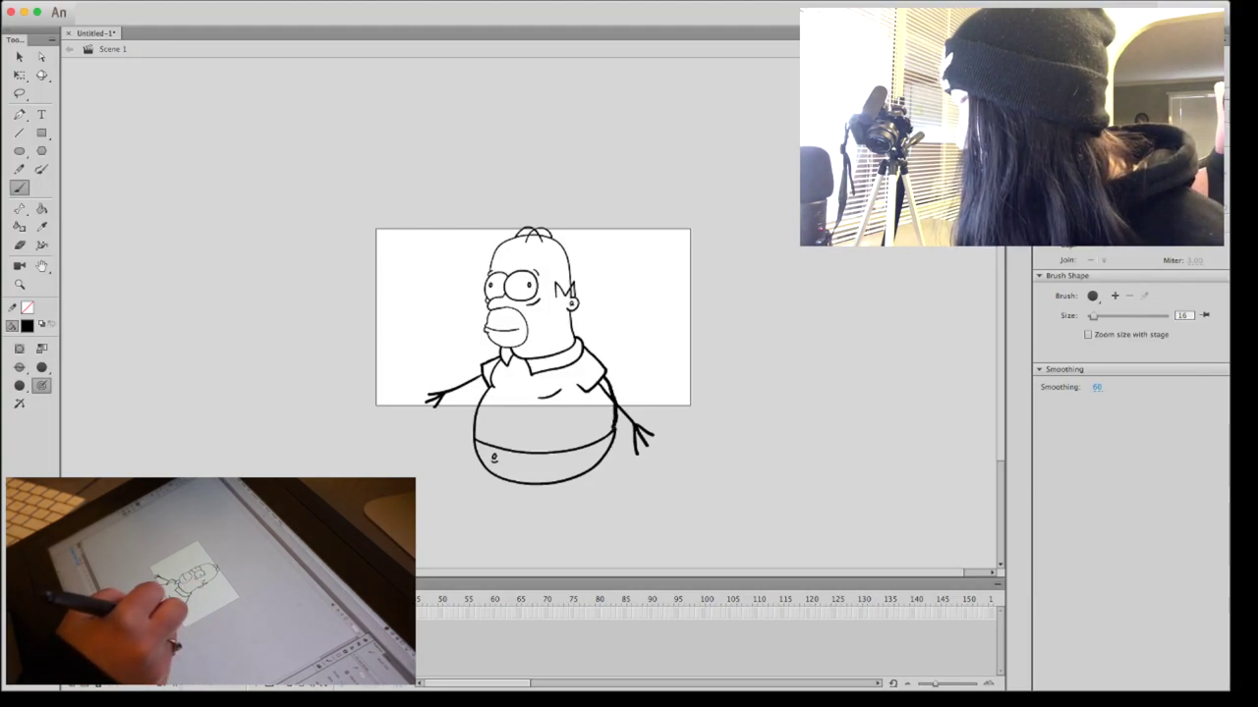
left_click_drag(583, 478, 584, 552)
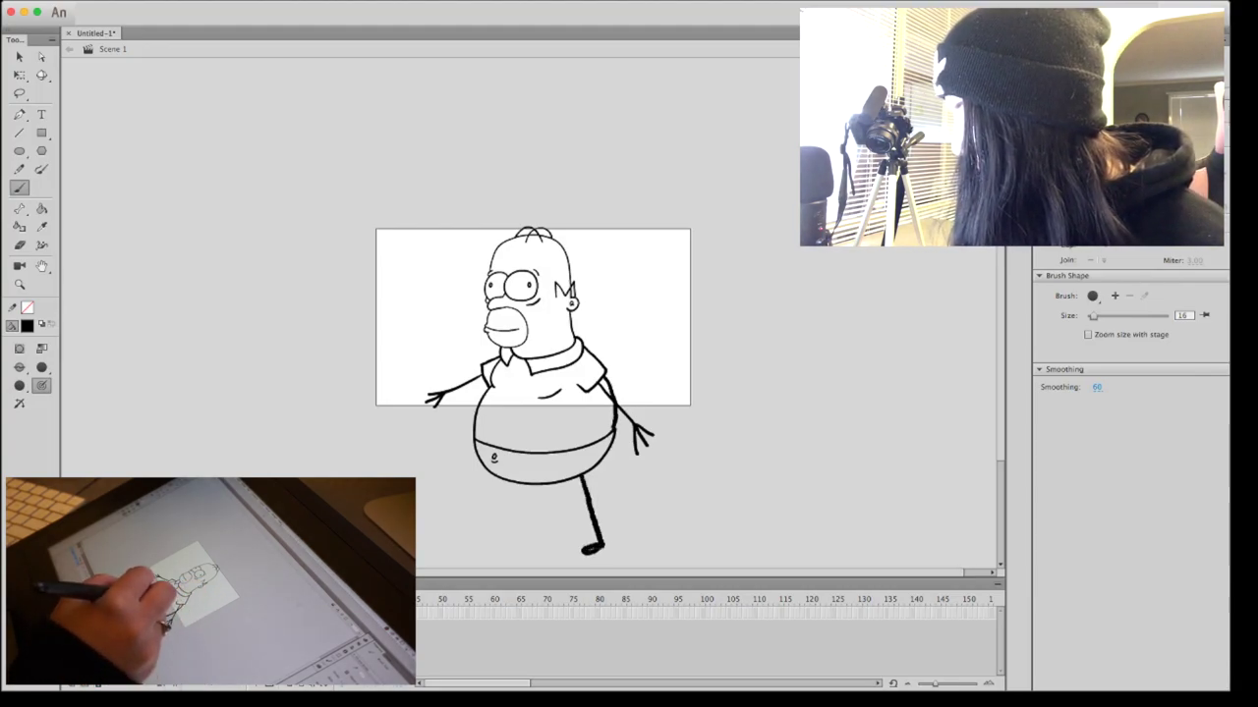
left_click_drag(488, 479, 448, 535)
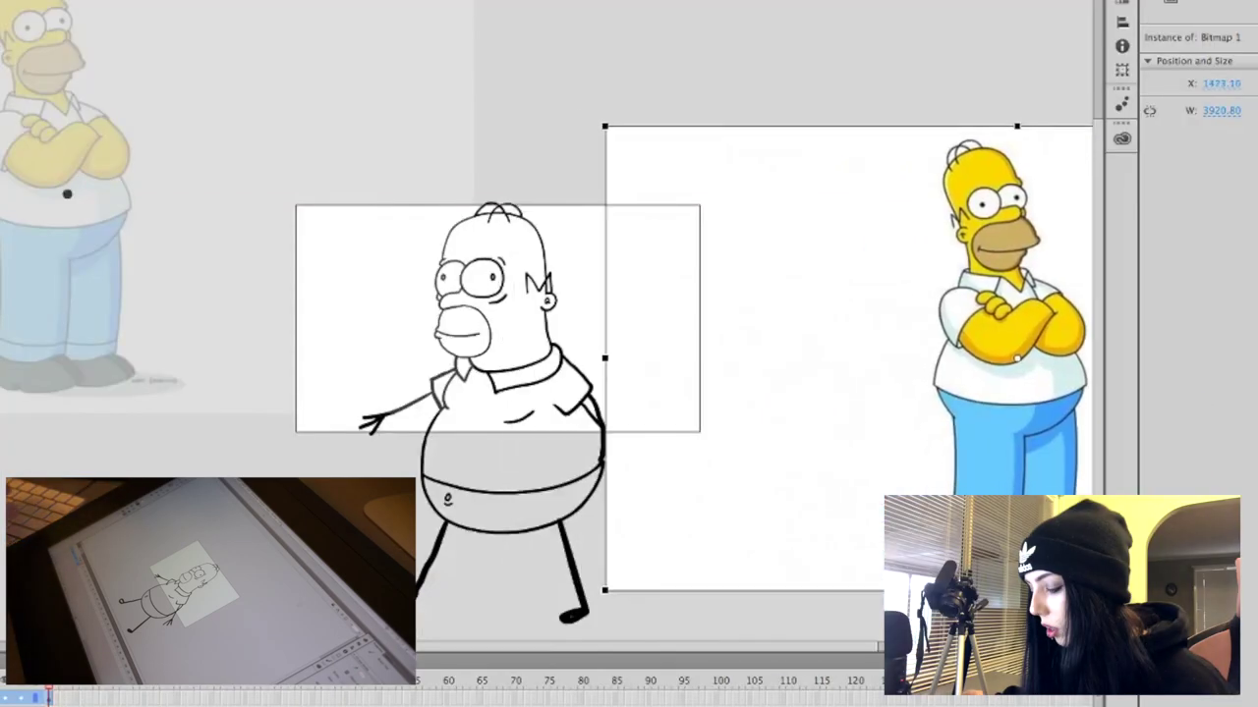
- Move the Homer reference bitmap from behind the drawing's back over to its front side for comparison
mouse_move(1047, 398)
left_mouse_down()
mouse_move(735, 380)
mouse_move(0, 554)
mouse_move(0, 513)
mouse_move(83, 435)
left_mouse_up()
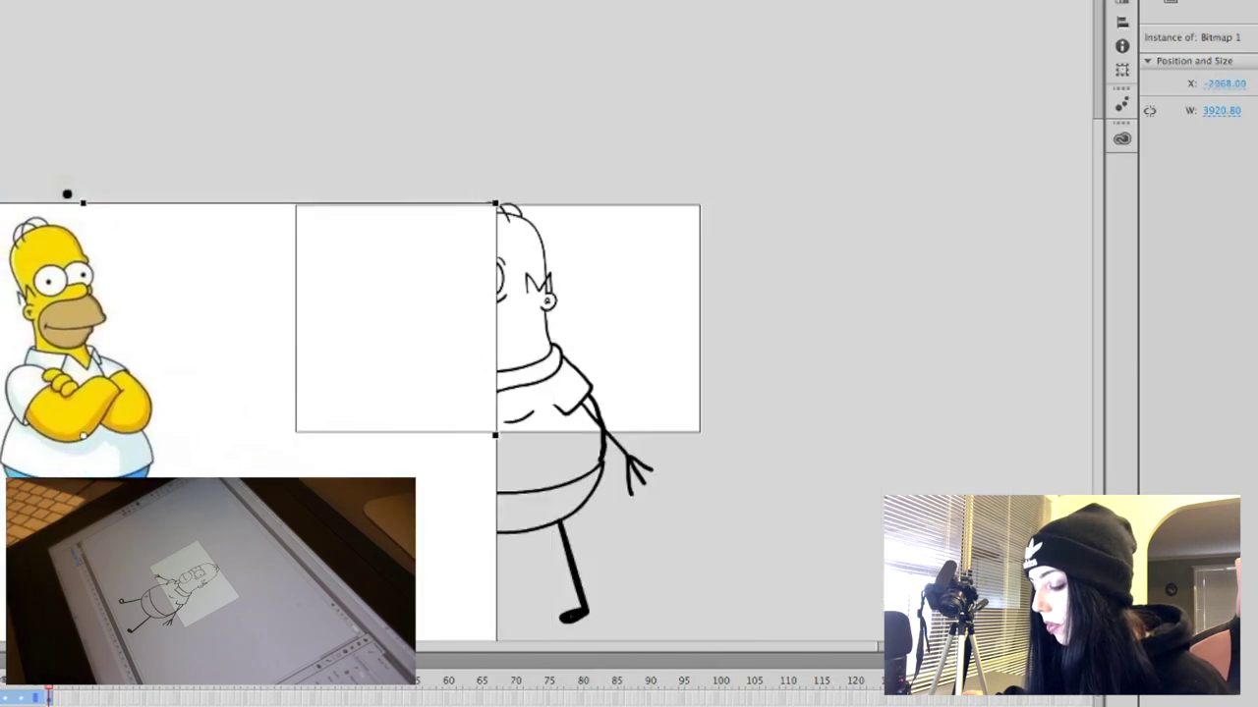
mouse_move(197, 295)
left_mouse_down()
mouse_move(294, 636)
mouse_move(363, 560)
mouse_move(354, 572)
left_mouse_up()
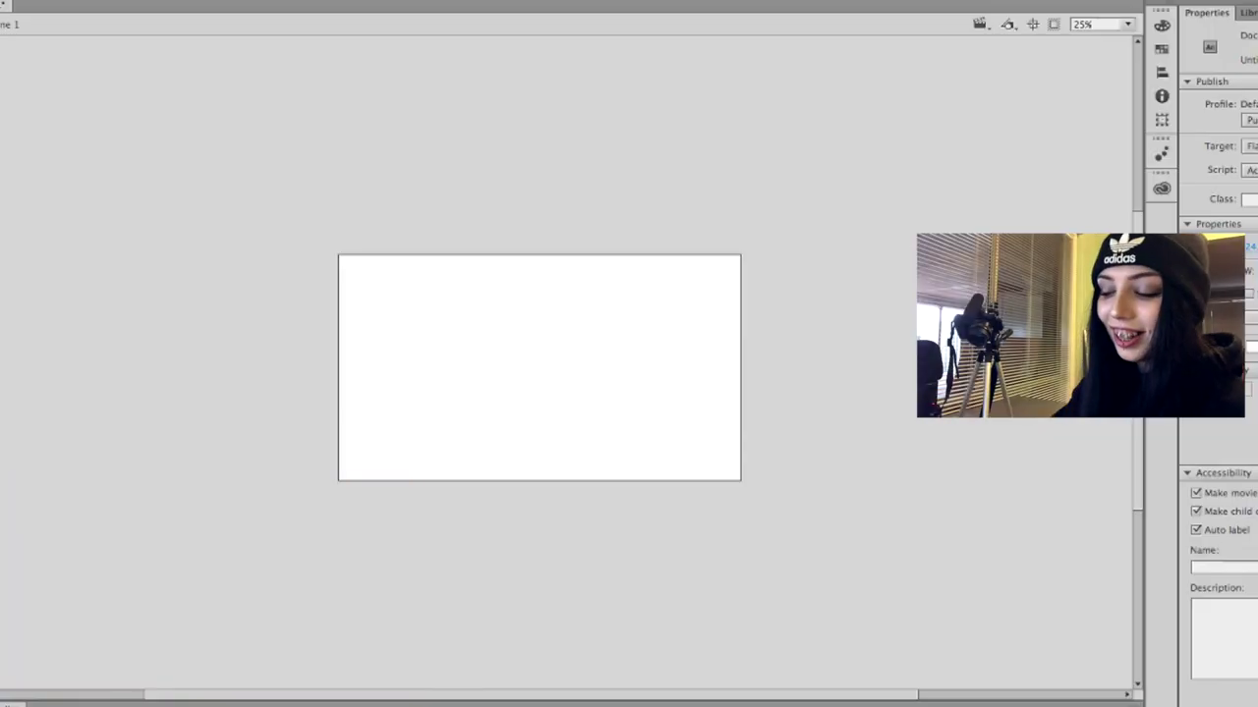
- With the Brush tool, draw Bart's spiky hairline and the back of the head down to a round ear with an inner mark
key("b")
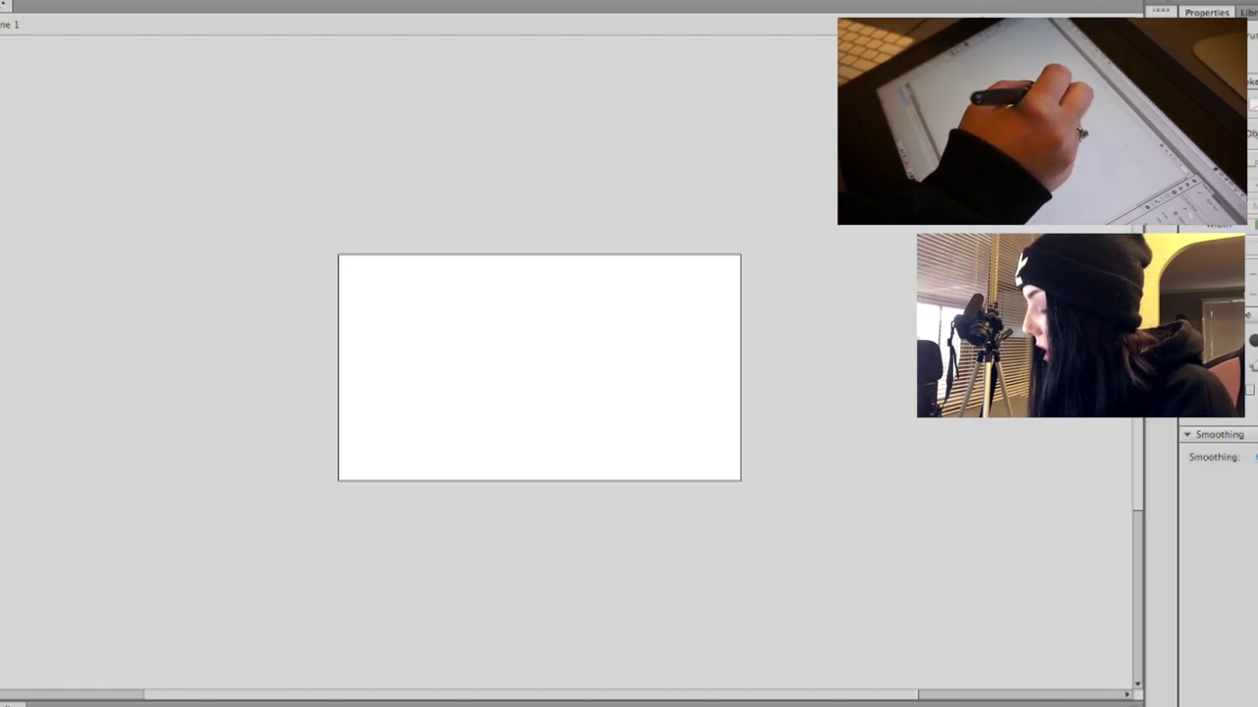
mouse_move(505, 282)
left_mouse_down()
mouse_move(216, 387)
mouse_move(664, 300)
left_mouse_up()
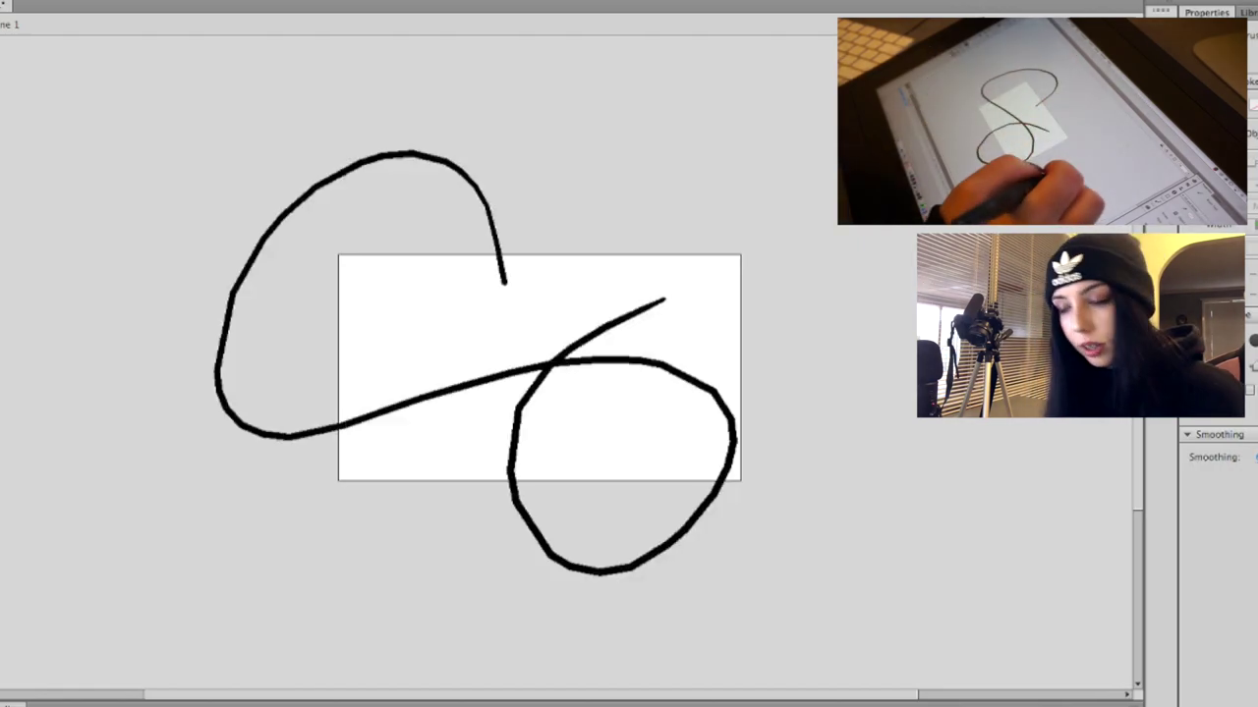
key("ctrl+z")
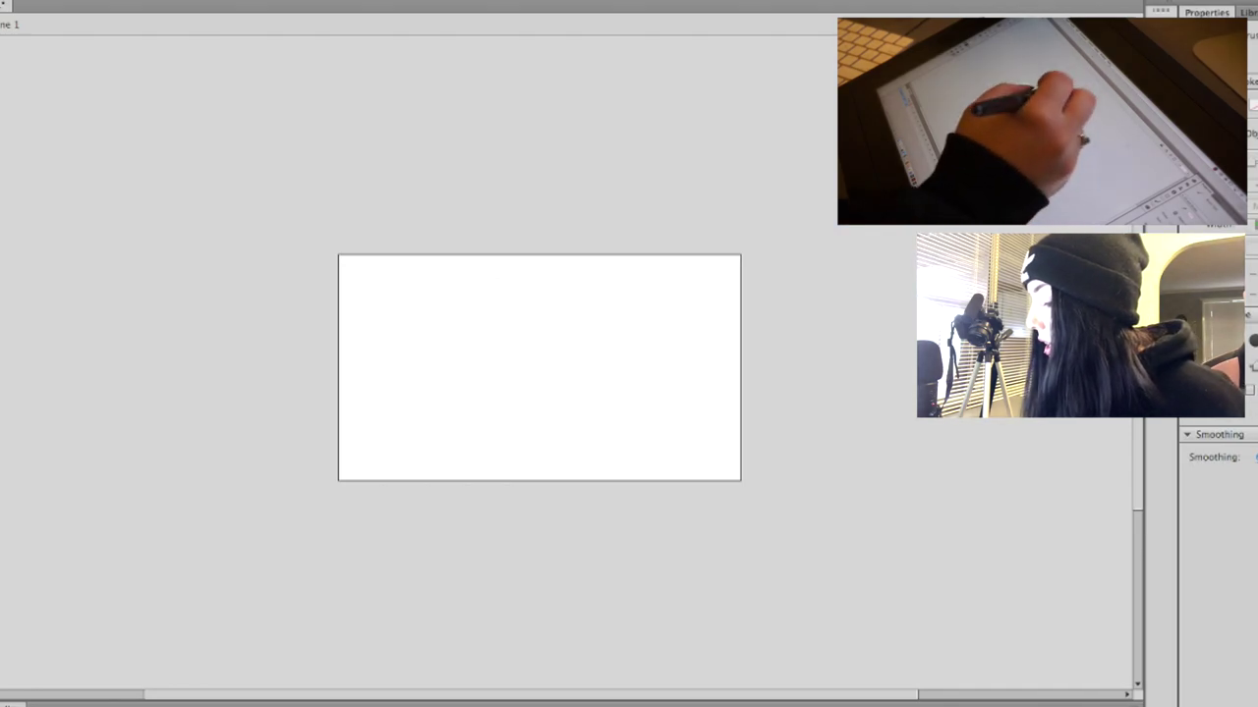
mouse_move(436, 301)
left_mouse_down()
mouse_move(436, 252)
mouse_move(456, 279)
mouse_move(474, 239)
mouse_move(499, 263)
mouse_move(517, 232)
mouse_move(537, 271)
mouse_move(567, 232)
mouse_move(576, 270)
mouse_move(602, 230)
mouse_move(621, 274)
mouse_move(653, 224)
mouse_move(668, 275)
mouse_move(695, 239)
mouse_move(701, 263)
mouse_move(729, 253)
mouse_move(769, 454)
mouse_move(813, 469)
mouse_move(755, 524)
left_mouse_up()
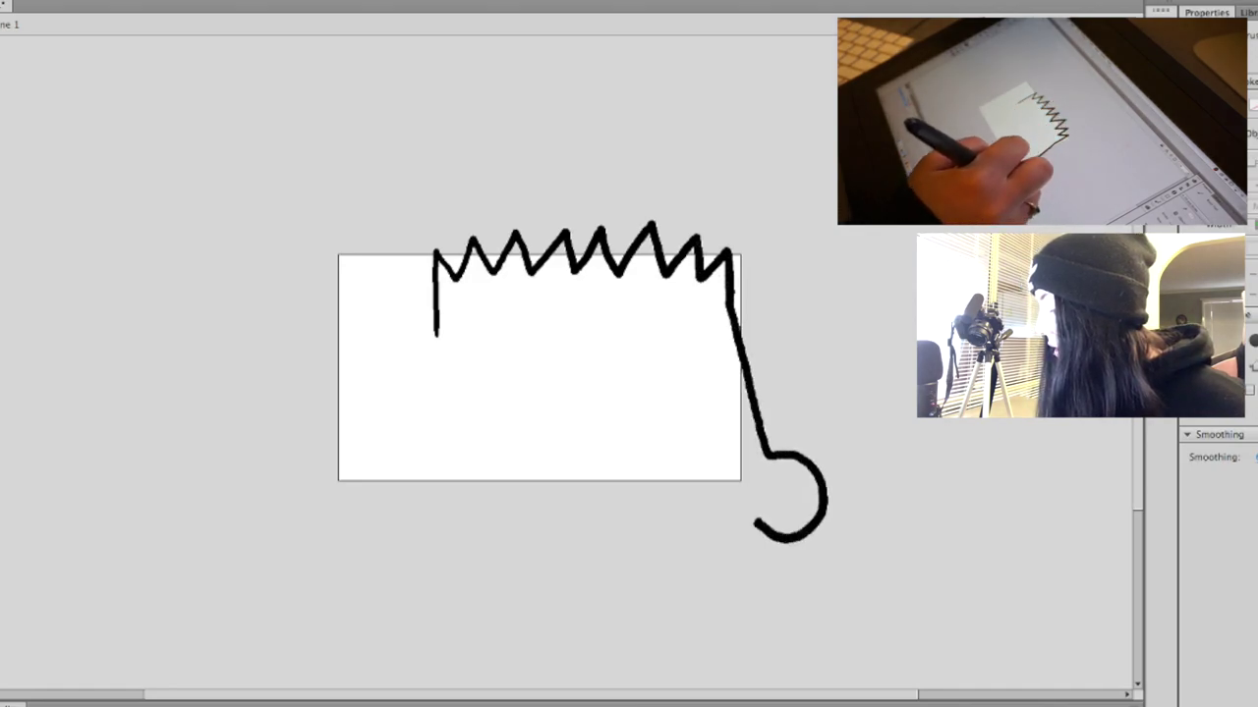
left_click_drag(787, 485, 786, 512)
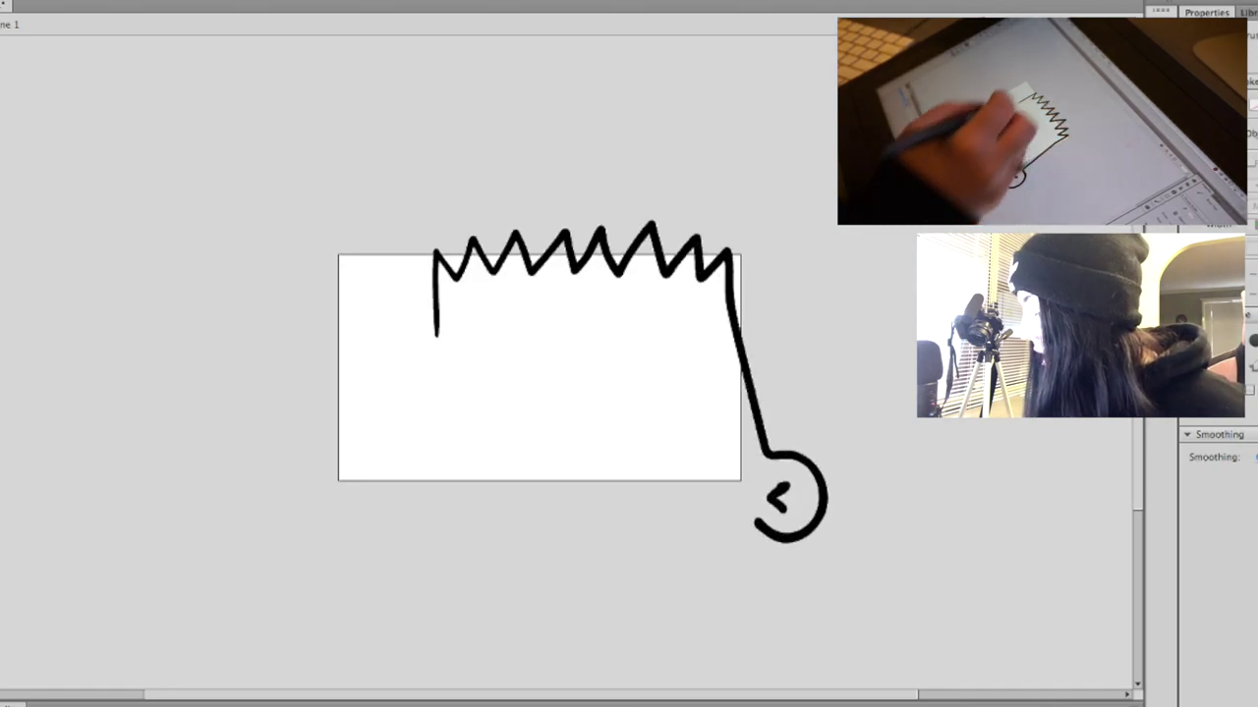
- Extend the forehead line down from the hair and draw the oval front eye with a small oval pupil beneath it
left_click_drag(435, 346, 436, 398)
key("super+z")
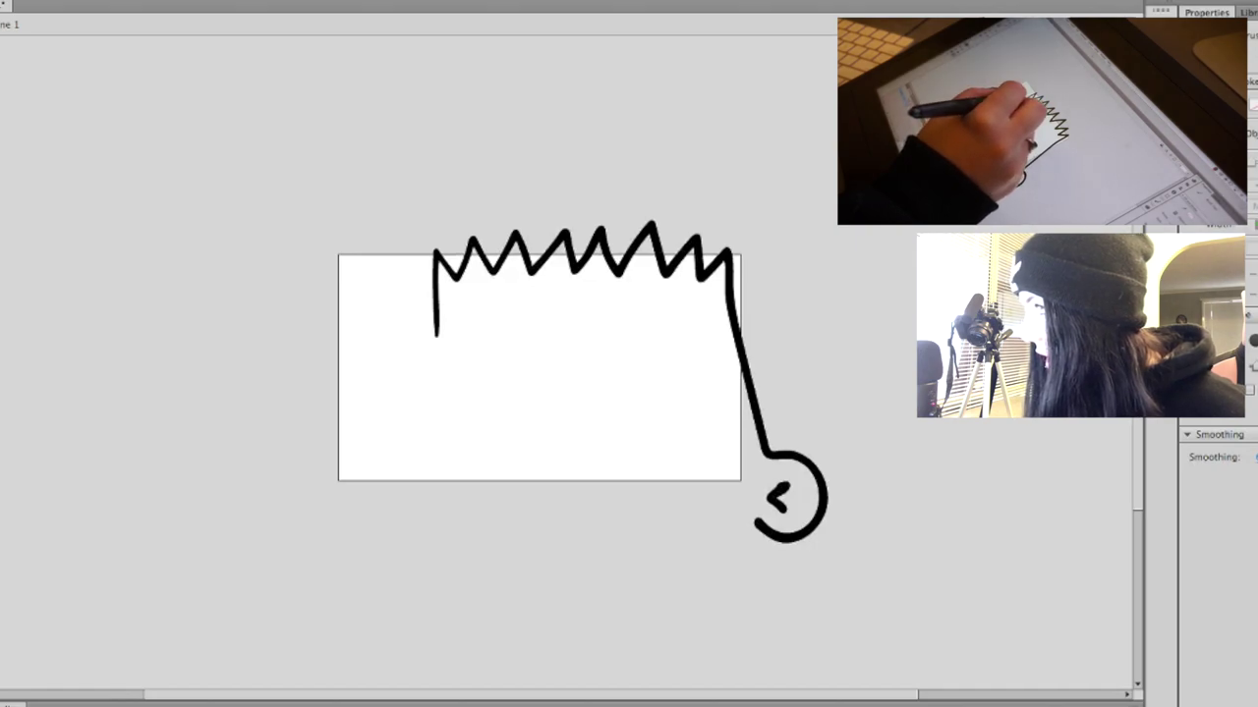
mouse_move(446, 401)
left_mouse_down()
mouse_move(407, 497)
mouse_move(463, 542)
mouse_move(520, 498)
mouse_move(507, 426)
mouse_move(444, 400)
left_mouse_up()
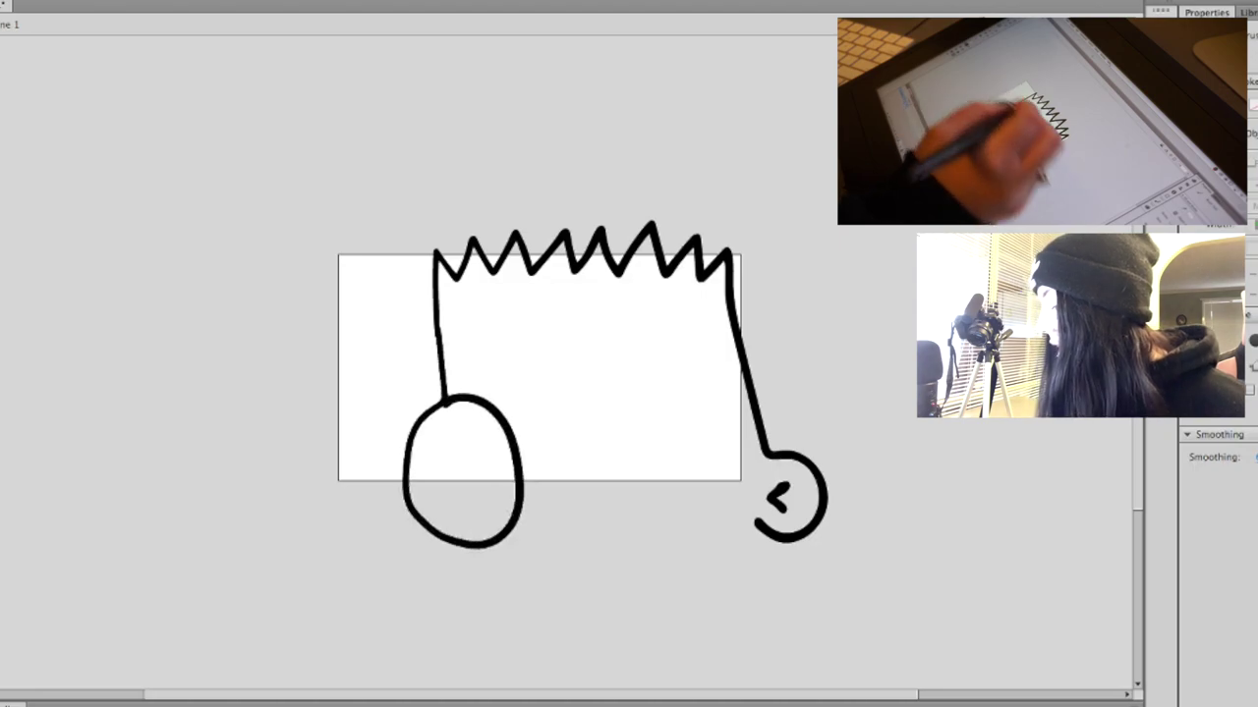
key("ctrl+z")
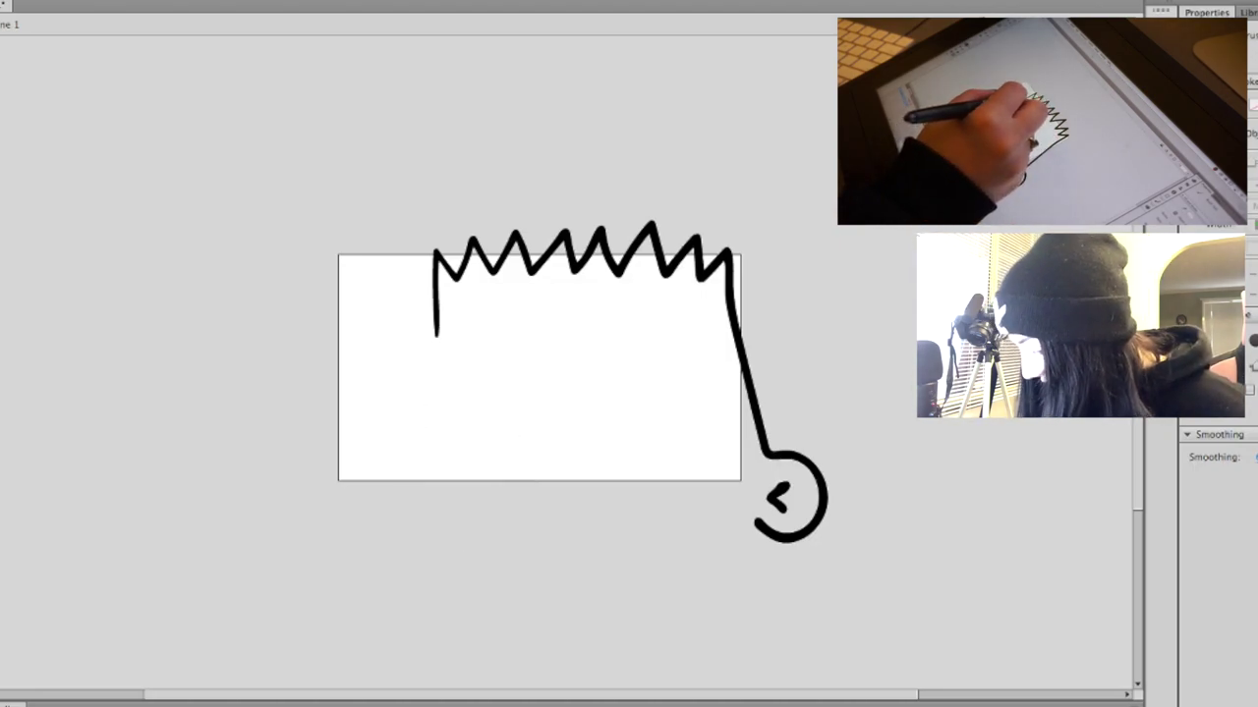
mouse_move(435, 353)
left_mouse_down()
mouse_move(436, 389)
mouse_move(404, 424)
mouse_move(403, 519)
mouse_move(470, 542)
mouse_move(493, 464)
mouse_move(471, 410)
mouse_move(440, 389)
left_mouse_up()
left_click_drag(414, 457, 412, 458)
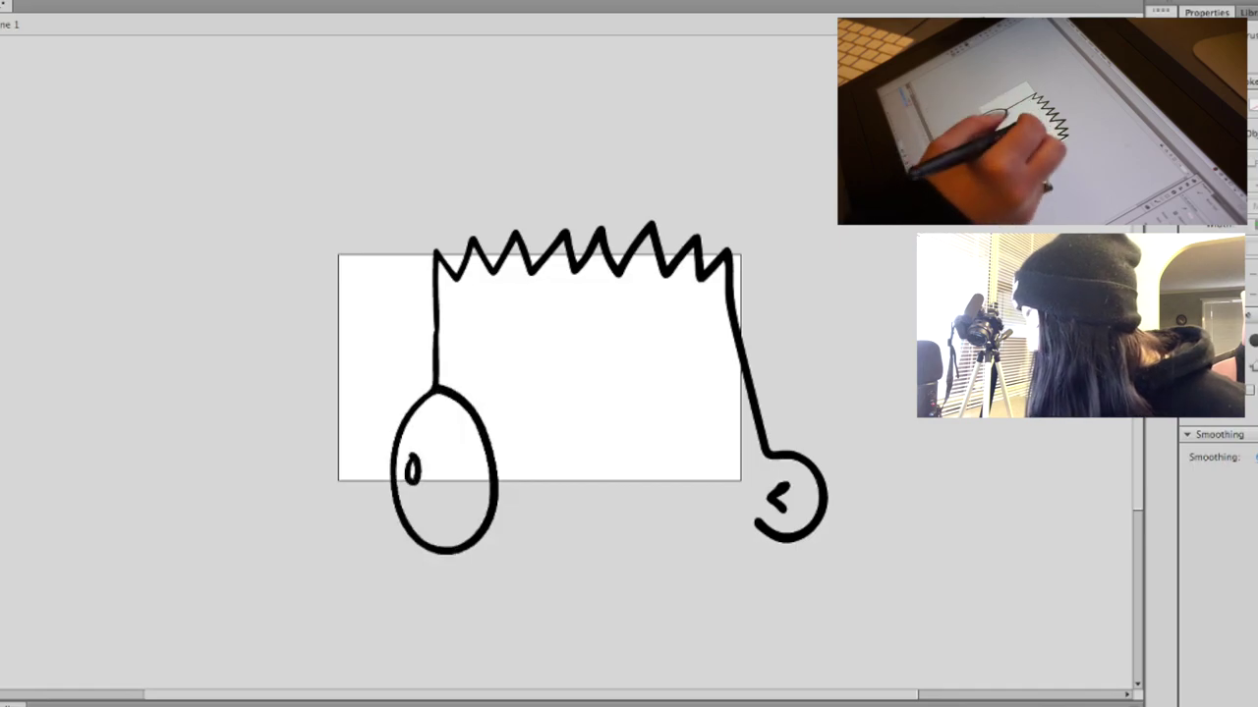
- Draw a second large oval eye between the front eye and the ear, with a small oval pupil
mouse_move(609, 383)
left_mouse_down()
mouse_move(579, 405)
mouse_move(569, 479)
mouse_move(611, 527)
mouse_move(666, 491)
mouse_move(669, 420)
mouse_move(643, 390)
mouse_move(594, 381)
mouse_move(555, 456)
mouse_move(569, 527)
mouse_move(624, 542)
mouse_move(665, 472)
mouse_move(657, 414)
mouse_move(613, 377)
left_mouse_up()
key("ctrl+z")
mouse_move(580, 458)
left_mouse_down()
mouse_move(576, 488)
mouse_move(582, 458)
left_mouse_up()
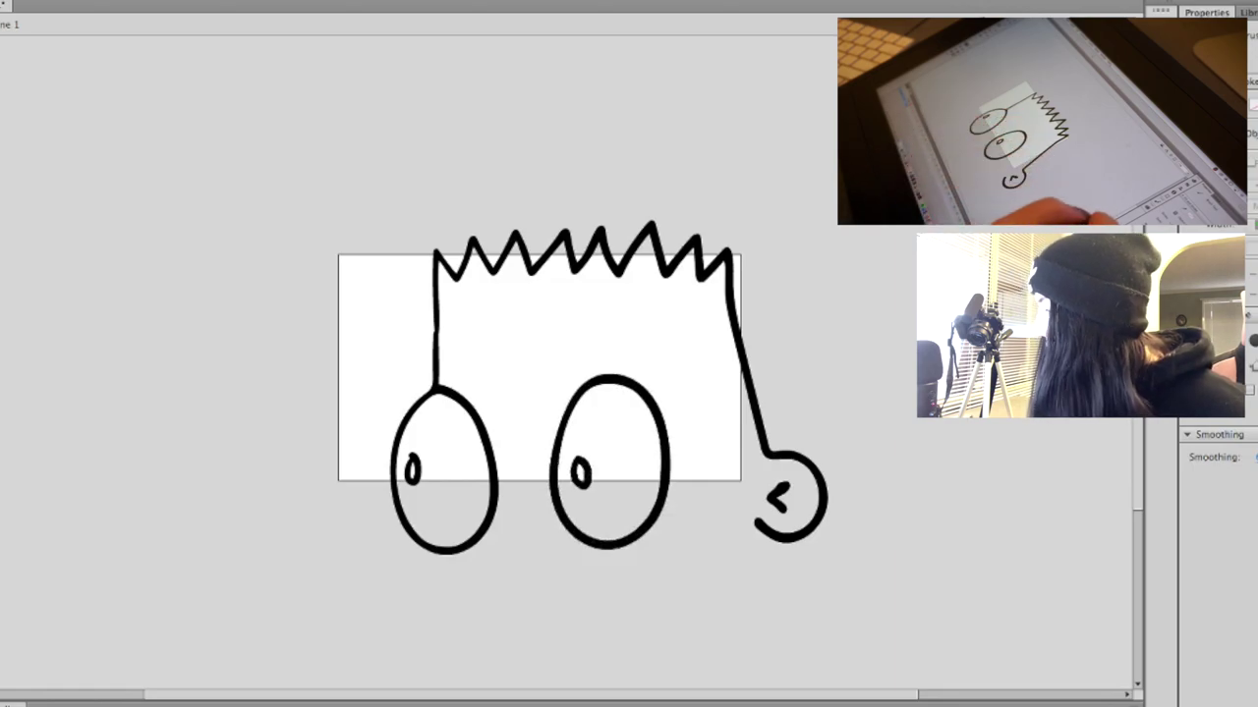
- Draw the face profile and long mouth line below the front eye, plus the front and back lines of the neck
scroll(583, 332, "down", 5)
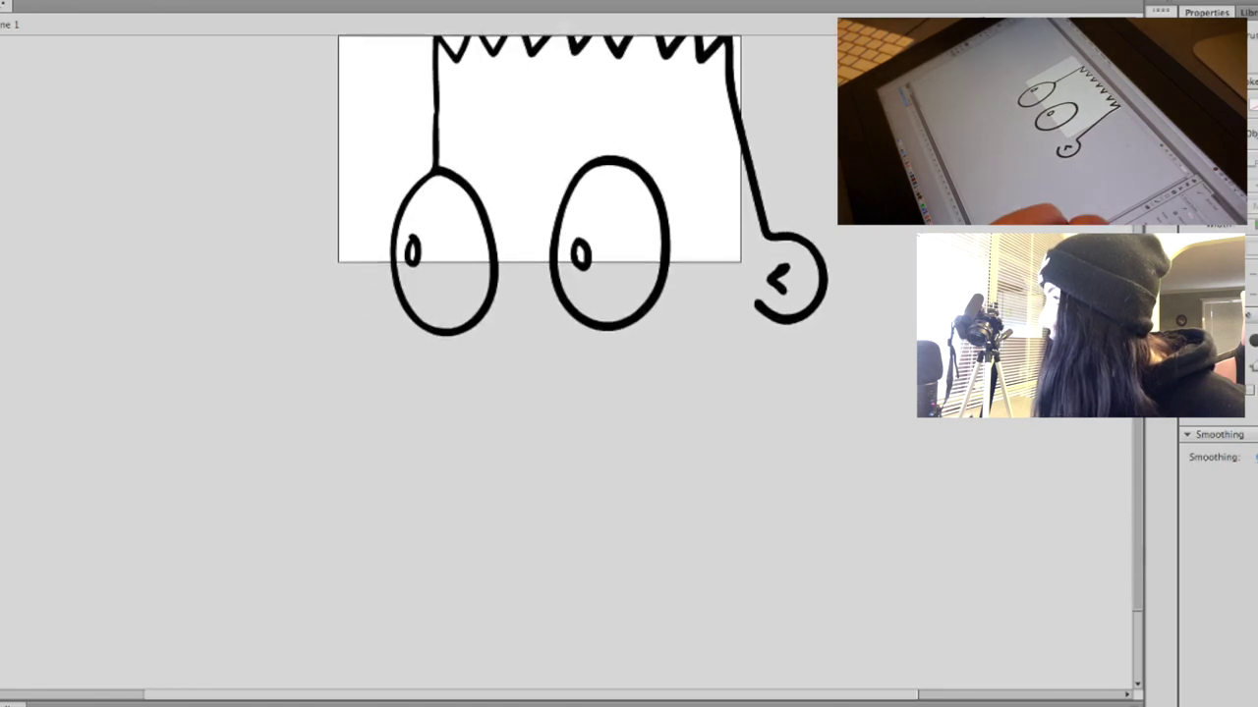
scroll(583, 332, "up", 2)
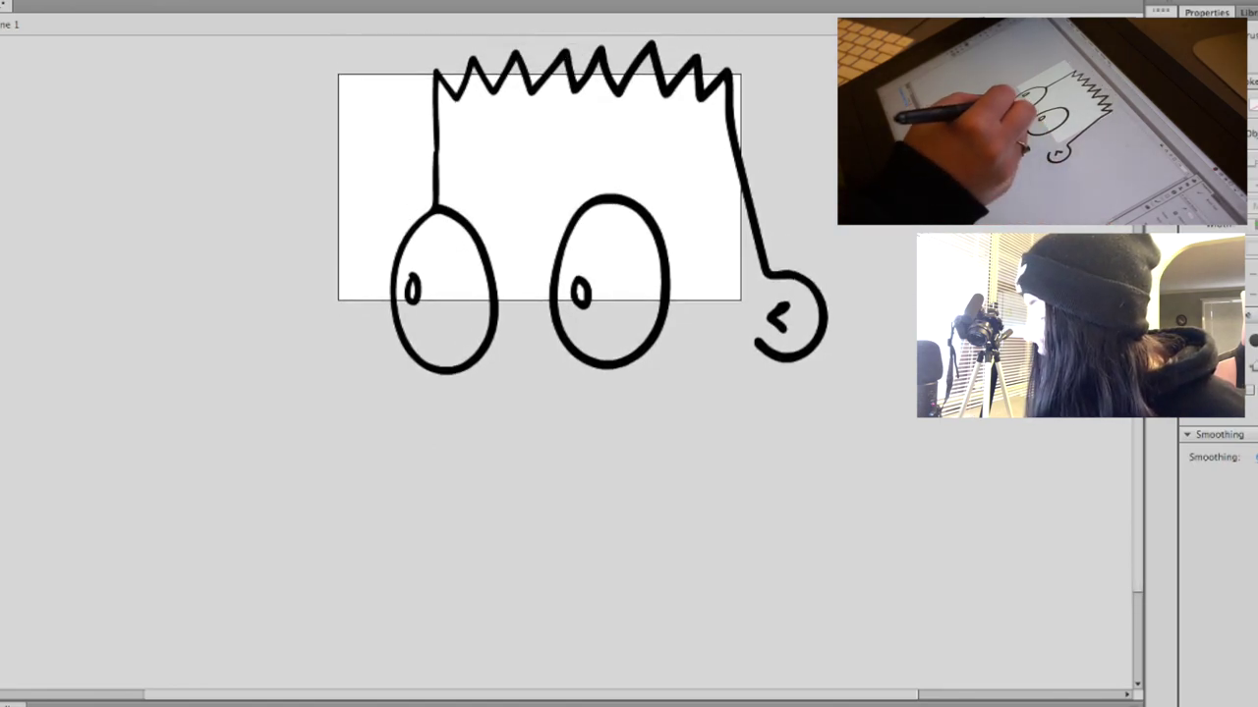
mouse_move(435, 374)
left_mouse_down()
mouse_move(407, 481)
mouse_move(441, 501)
mouse_move(677, 475)
mouse_move(678, 453)
mouse_move(683, 486)
left_mouse_up()
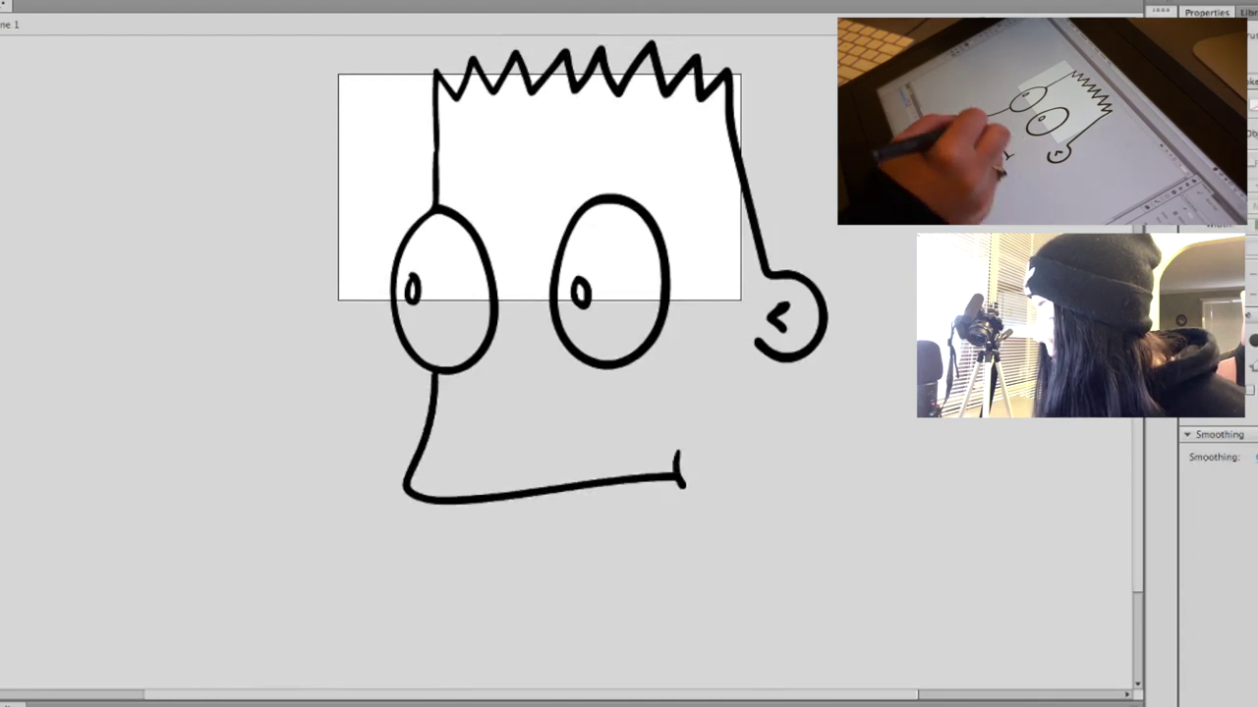
mouse_move(447, 515)
left_mouse_down()
mouse_move(469, 525)
mouse_move(475, 663)
left_mouse_up()
left_click_drag(794, 359, 845, 617)
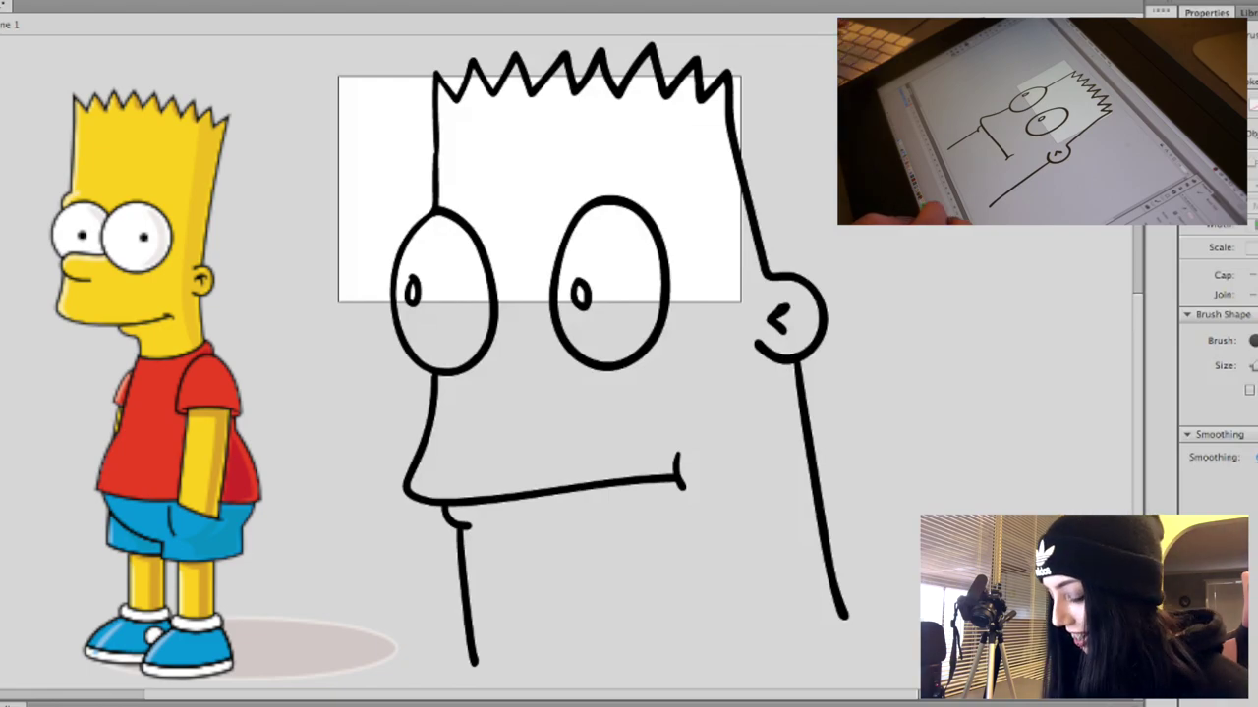
- Select all the strokes of the Bart drawing, delete them, and return to the Brush tool
key("v")
key("ctrl+a")
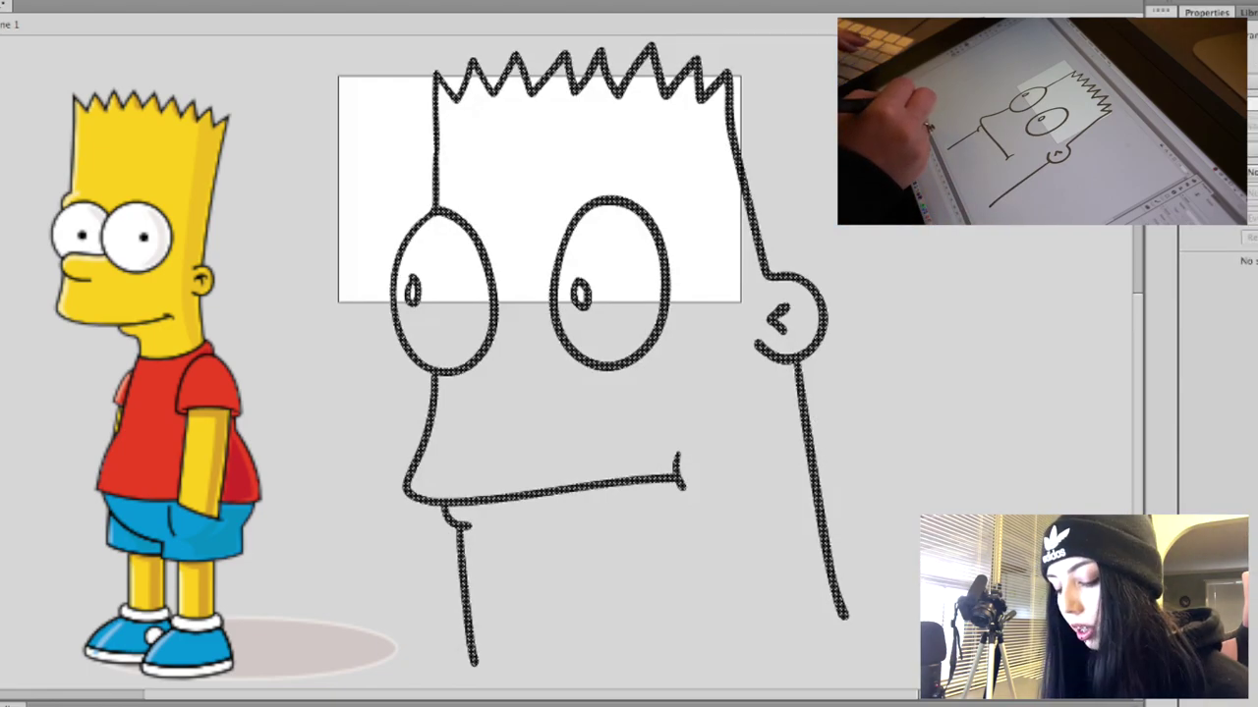
key("Delete")
key("b")
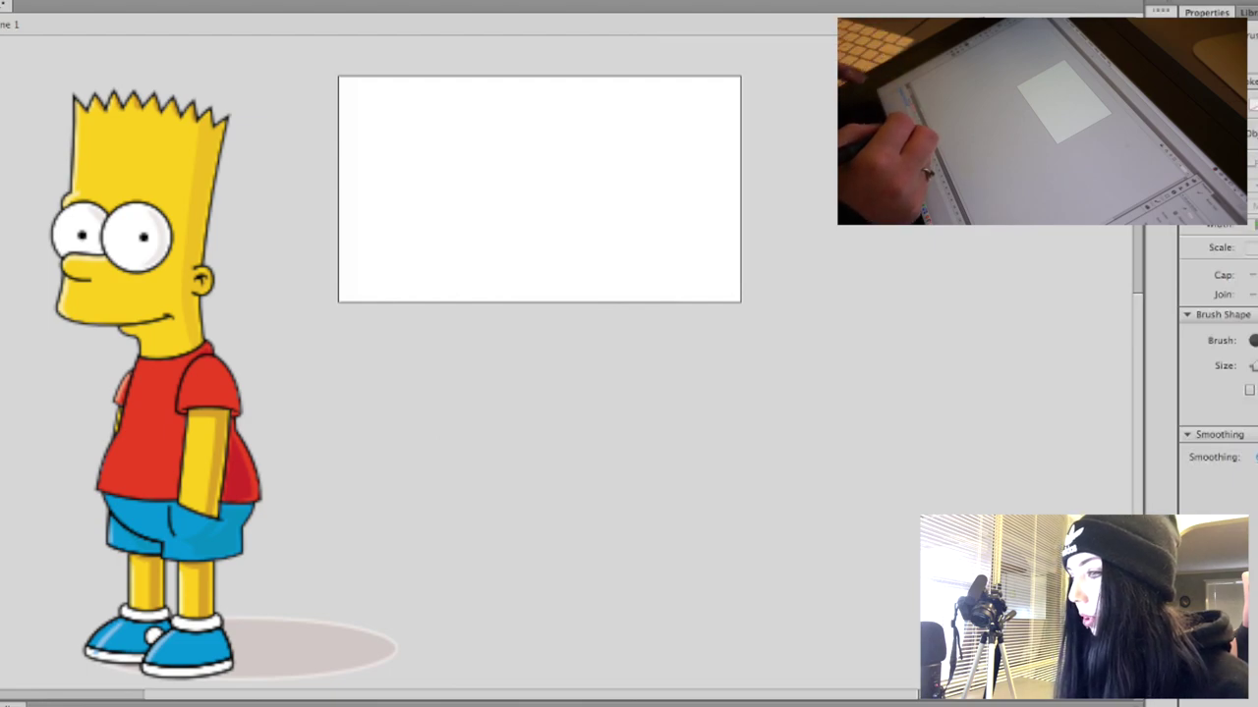
key("Delete")
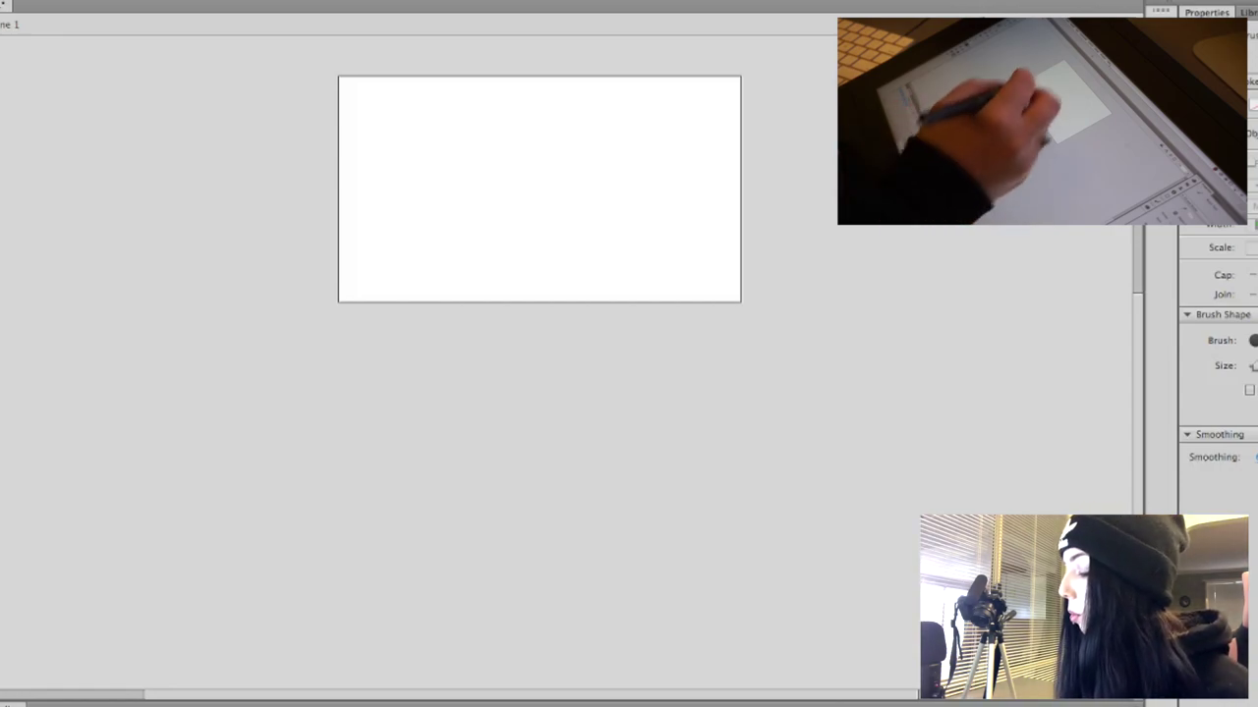
- Draw a wavy-edged square for SpongeBob's front with the Brush tool, plus a narrow wavy side face giving it depth
scroll(539, 294, "down", 5)
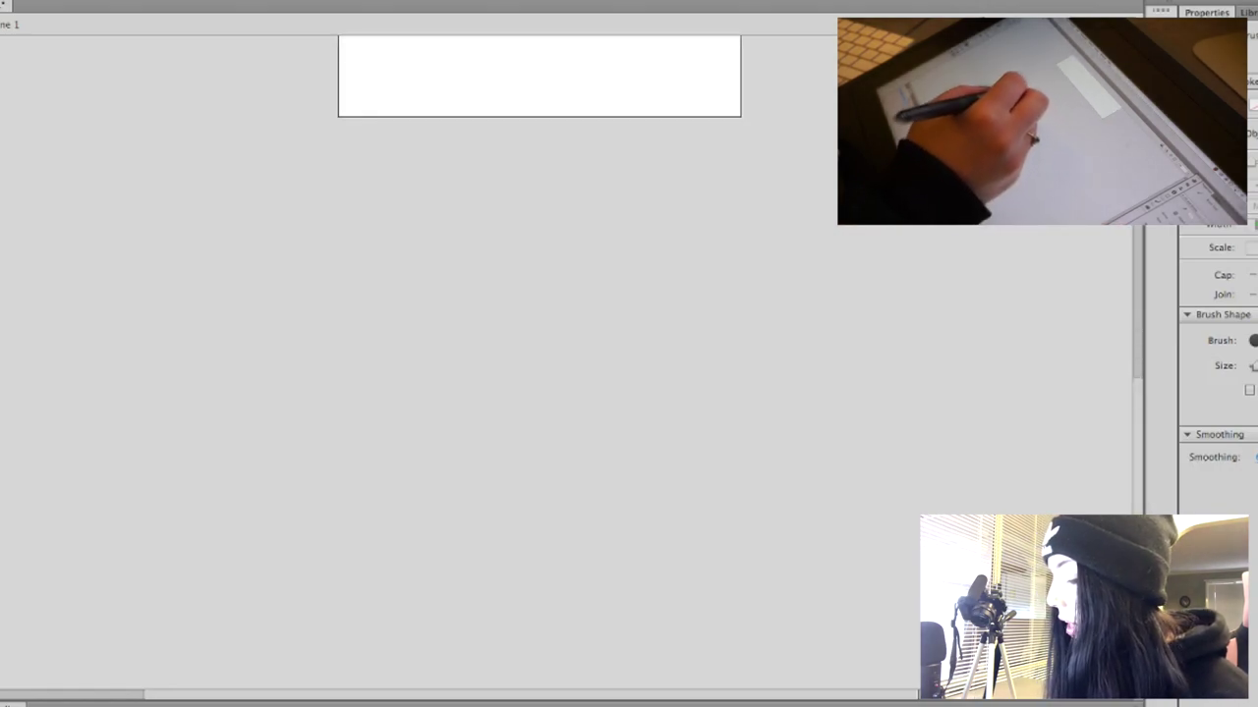
mouse_move(333, 267)
left_mouse_down()
mouse_move(335, 315)
mouse_move(317, 565)
mouse_move(338, 605)
mouse_move(599, 615)
mouse_move(651, 594)
mouse_move(725, 594)
mouse_move(712, 548)
mouse_move(732, 494)
mouse_move(730, 383)
mouse_move(696, 238)
mouse_move(447, 230)
mouse_move(327, 261)
left_mouse_up()
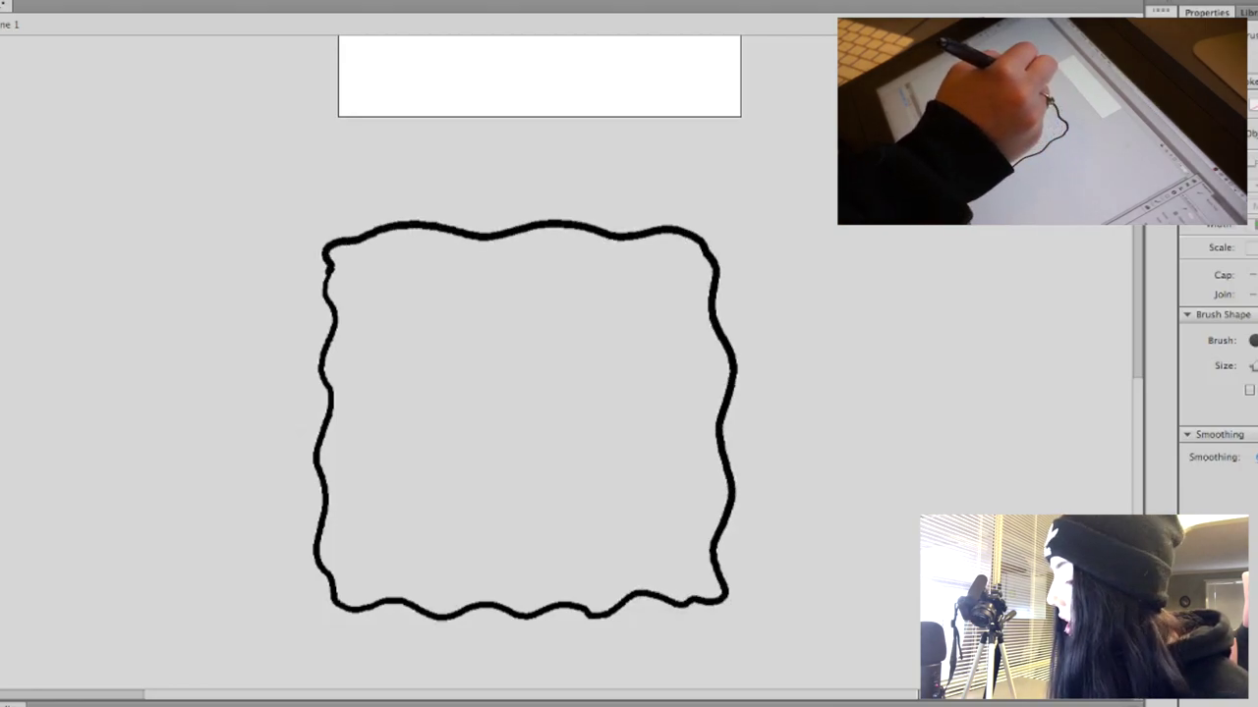
mouse_move(691, 232)
left_mouse_down()
mouse_move(772, 238)
mouse_move(782, 306)
mouse_move(783, 567)
mouse_move(728, 596)
left_mouse_up()
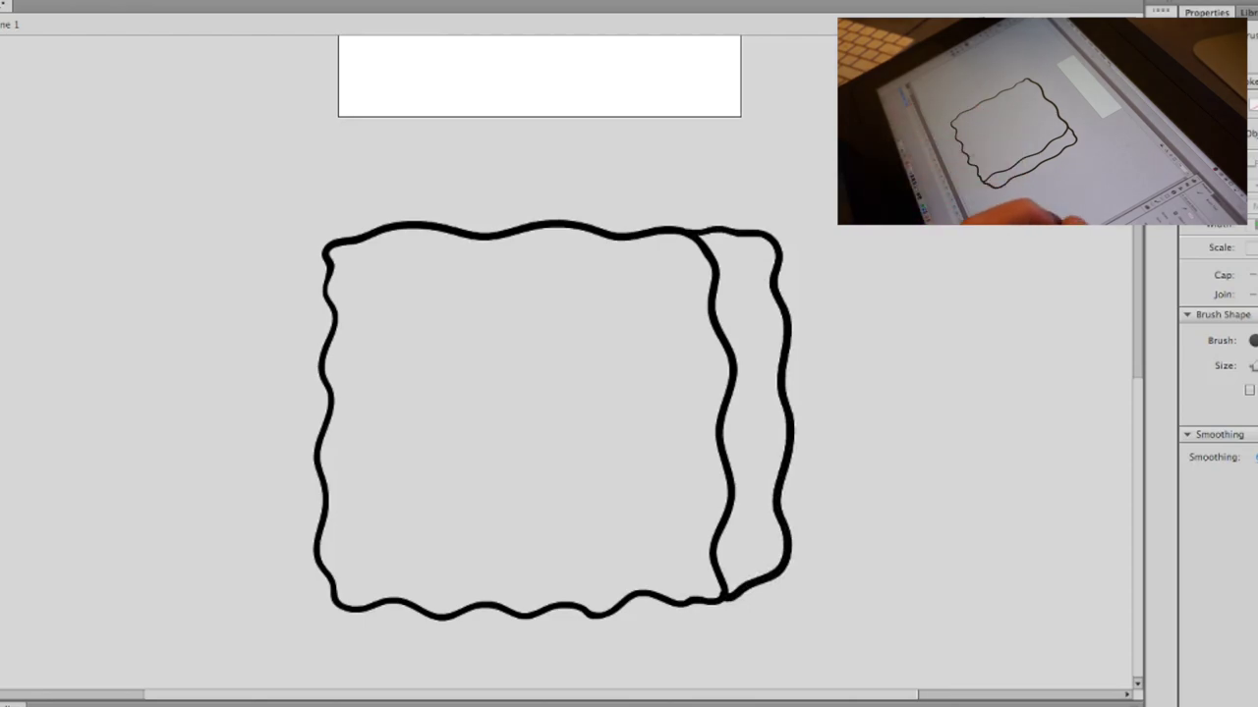
- Select the whole wavy body outline and move it straight up so its upper edge overlaps the stage, leaving room below
key("v")
mouse_move(168, 104)
left_mouse_down()
mouse_move(281, 225)
mouse_move(870, 664)
mouse_move(901, 673)
left_mouse_up()
mouse_move(794, 471)
left_mouse_down()
mouse_move(795, 428)
mouse_move(795, 443)
left_mouse_up()
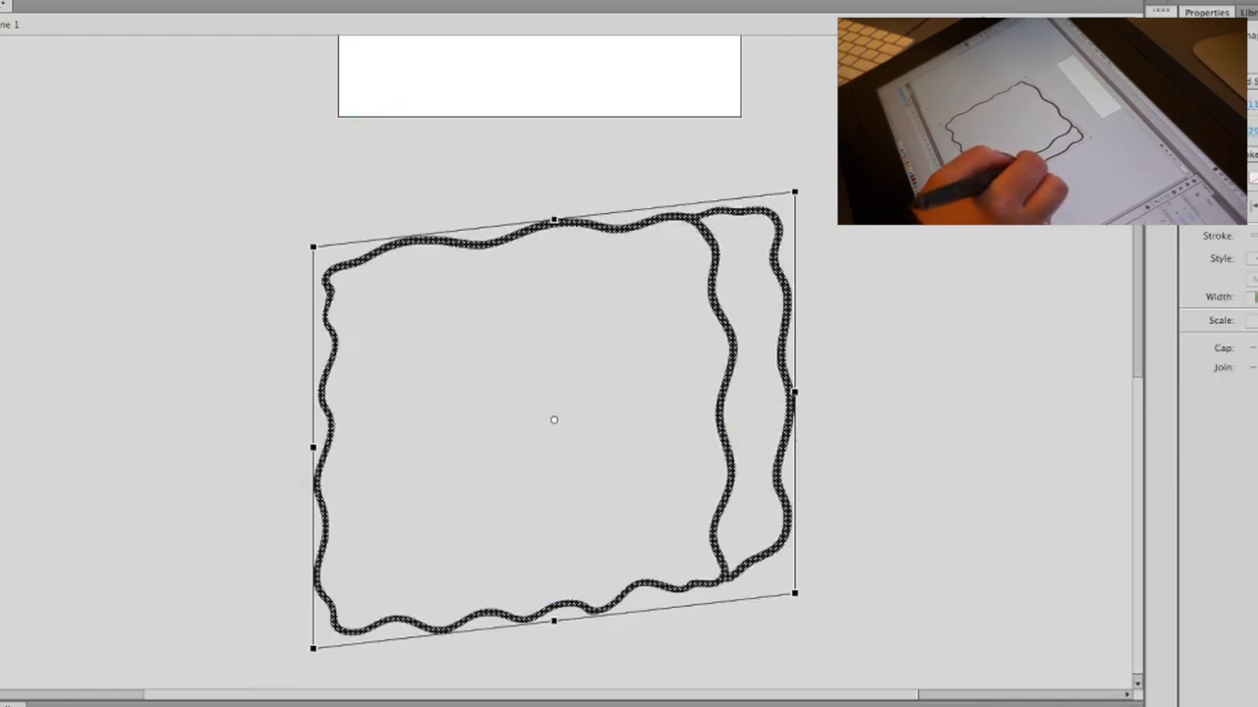
key("super+z")
left_click_drag(729, 491, 731, 325)
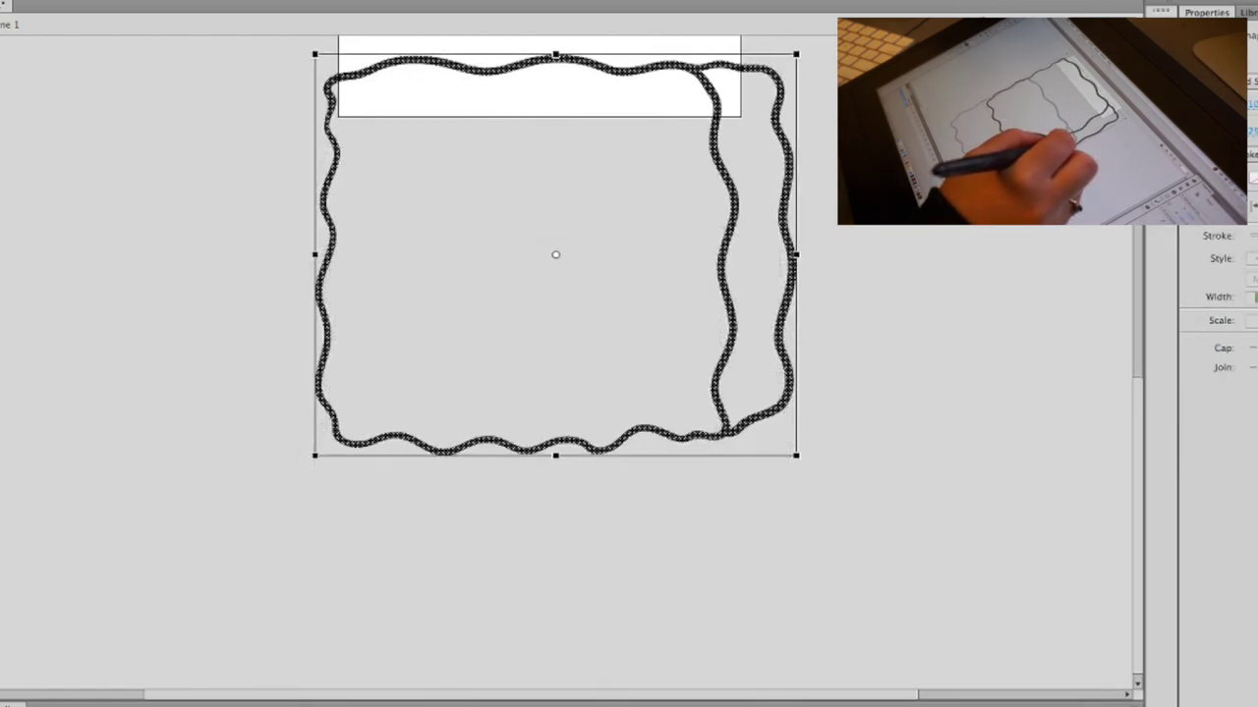
scroll(567, 363, "up", 1)
key("Escape")
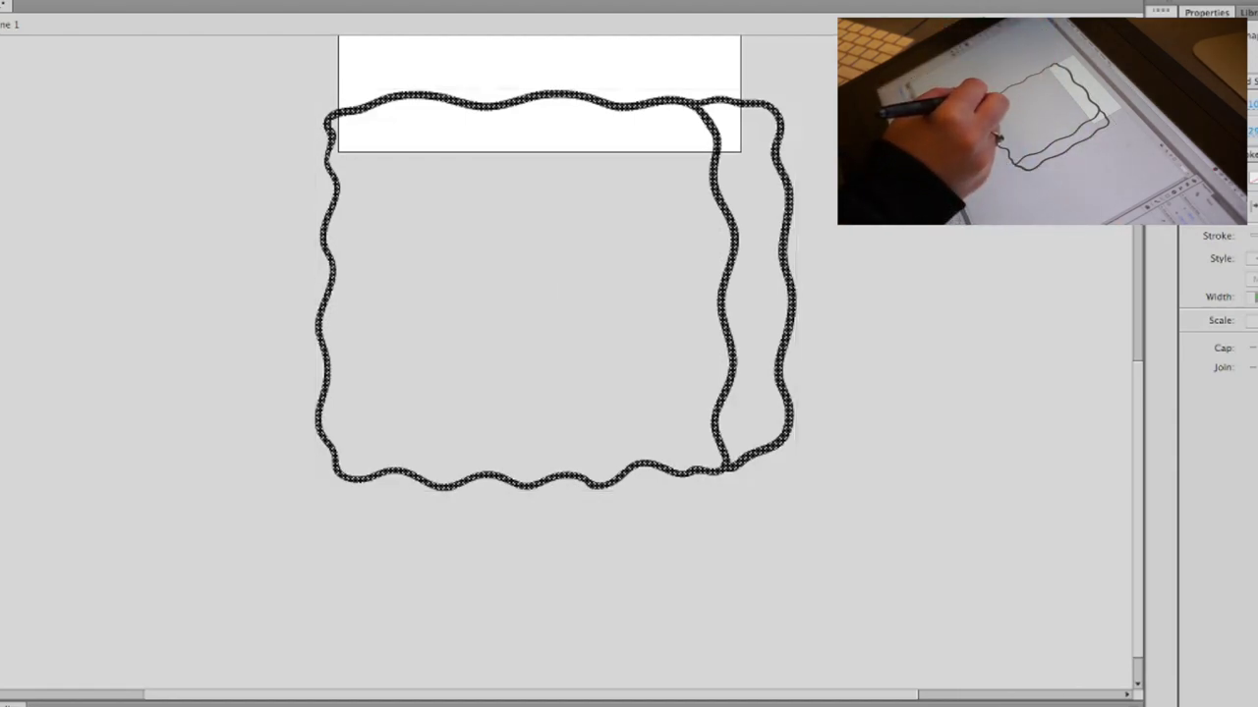
- Draw the boxy clothing section with its side face beneath the wavy body, and add a collar knot and diamond-shaped tie
mouse_move(319, 450)
left_mouse_down()
mouse_move(314, 594)
mouse_move(330, 605)
mouse_move(718, 614)
mouse_move(730, 469)
left_mouse_up()
mouse_move(720, 616)
left_mouse_down()
mouse_move(791, 586)
mouse_move(792, 430)
left_mouse_up()
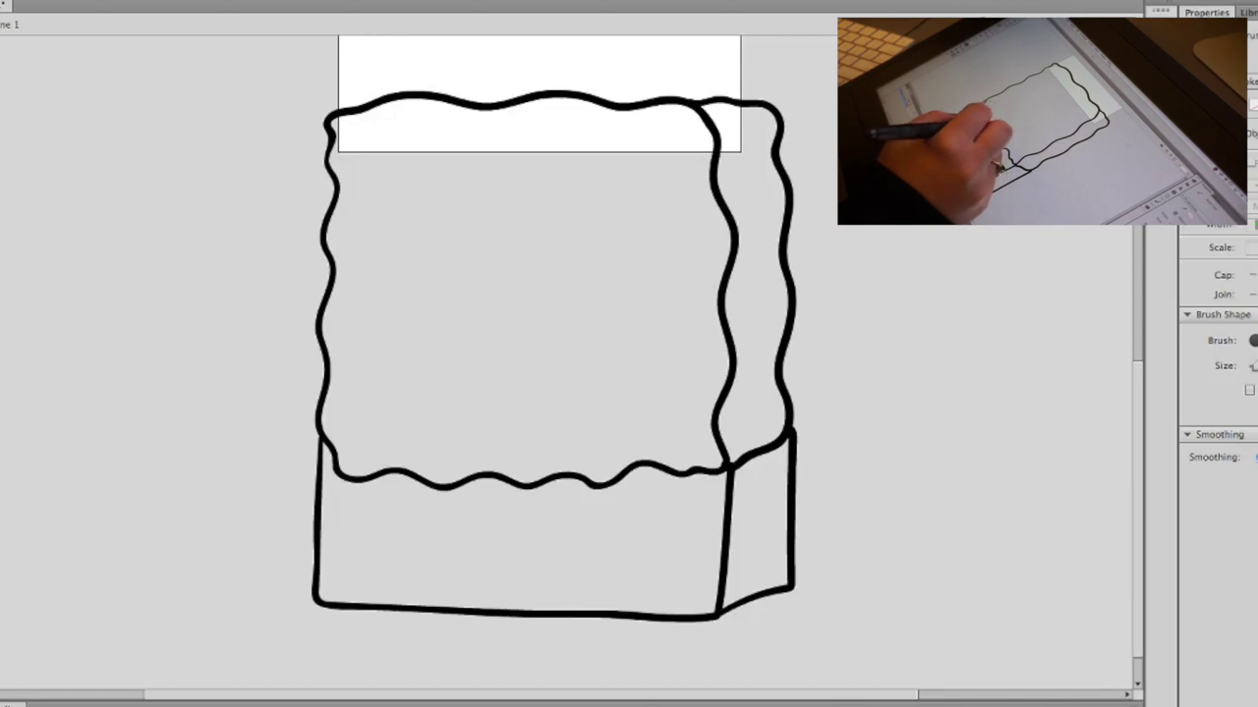
mouse_move(508, 514)
left_mouse_down()
mouse_move(466, 582)
mouse_move(480, 609)
mouse_move(519, 584)
mouse_move(497, 518)
left_mouse_up()
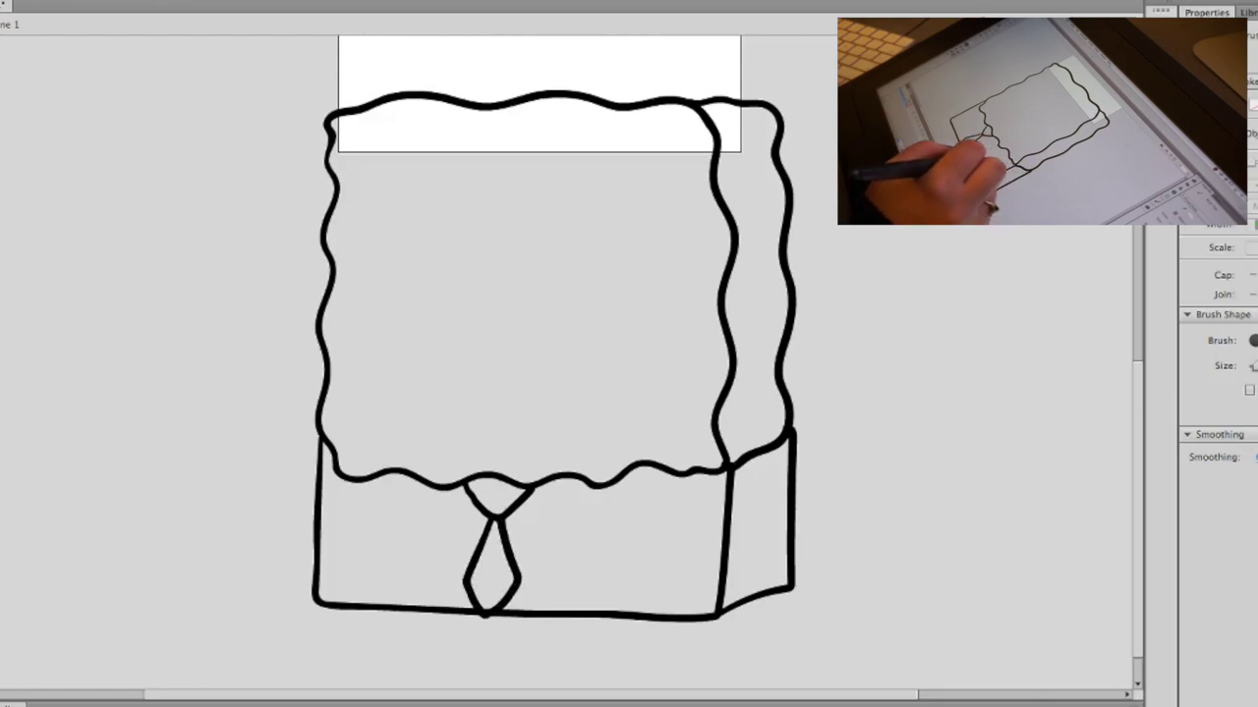
left_click_drag(635, 611, 697, 549)
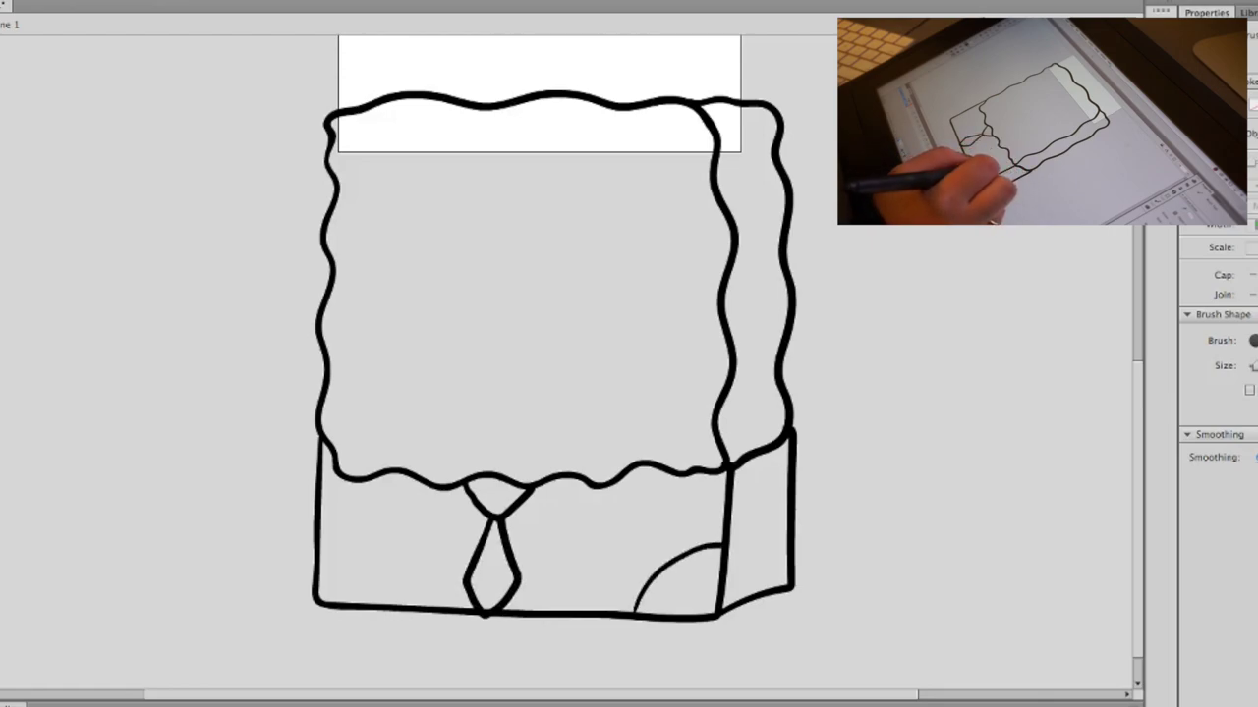
key("ctrl+z")
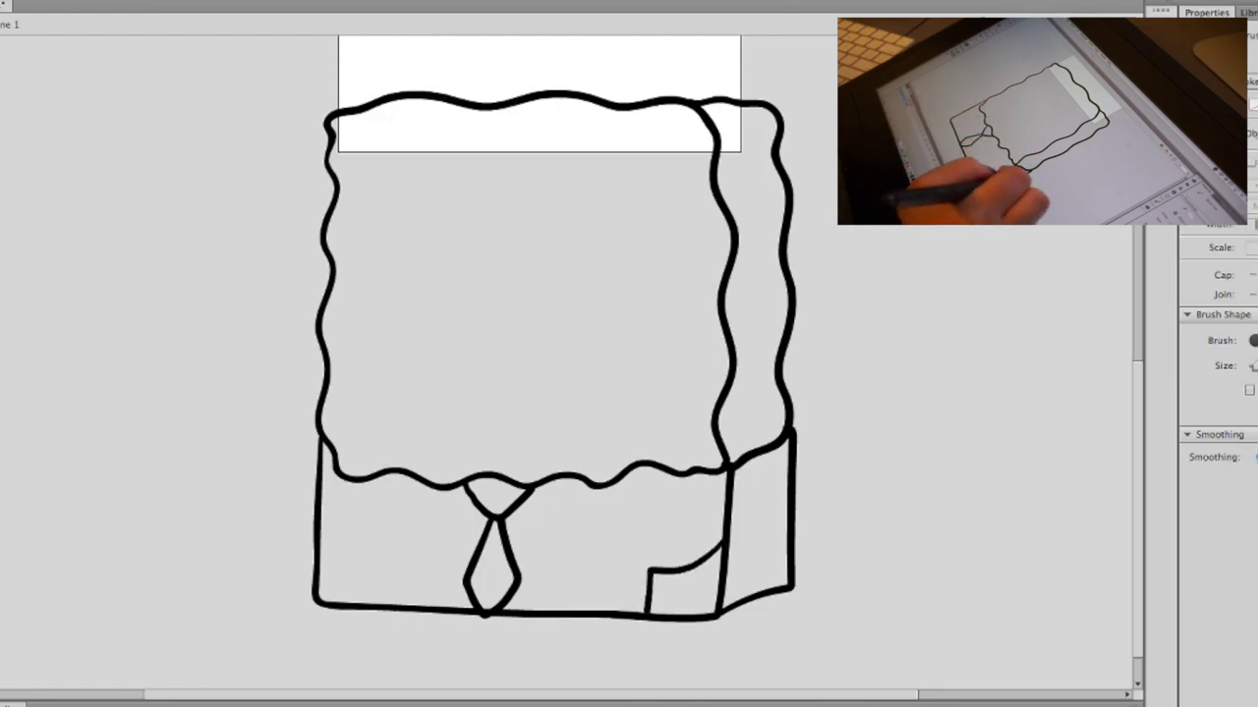
key("ctrl+z")
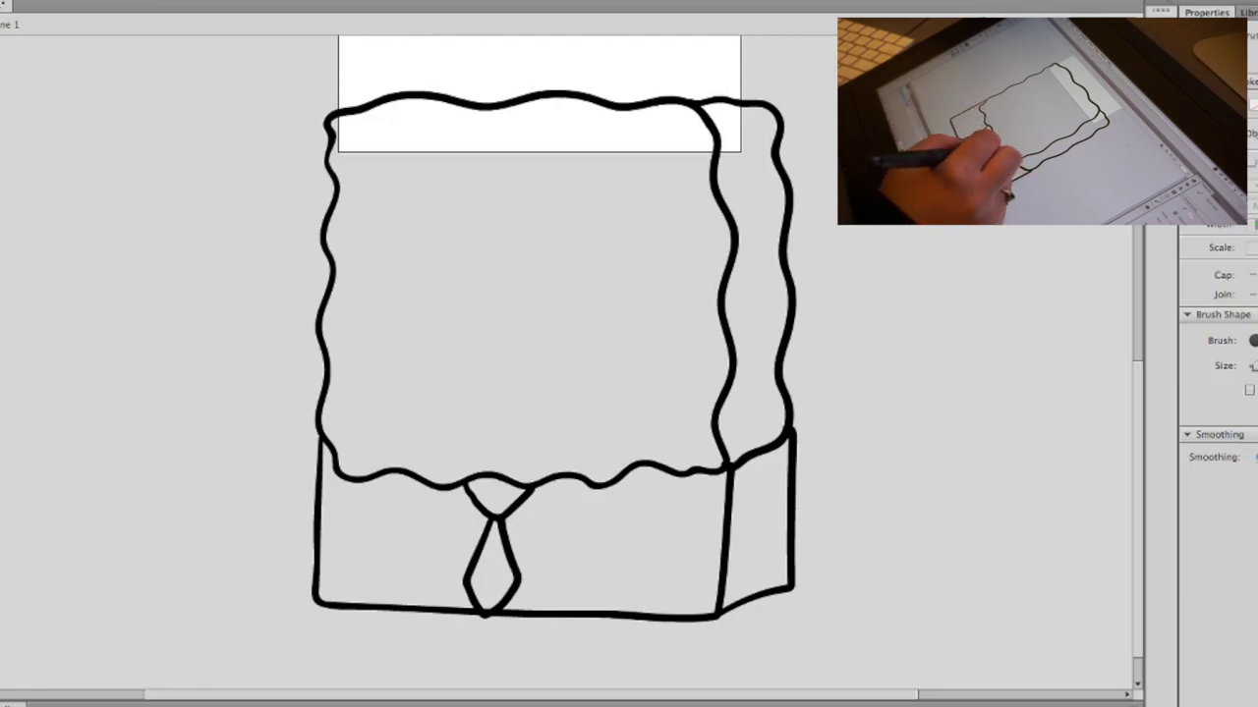
left_click_drag(621, 570, 680, 580)
key("ctrl+z")
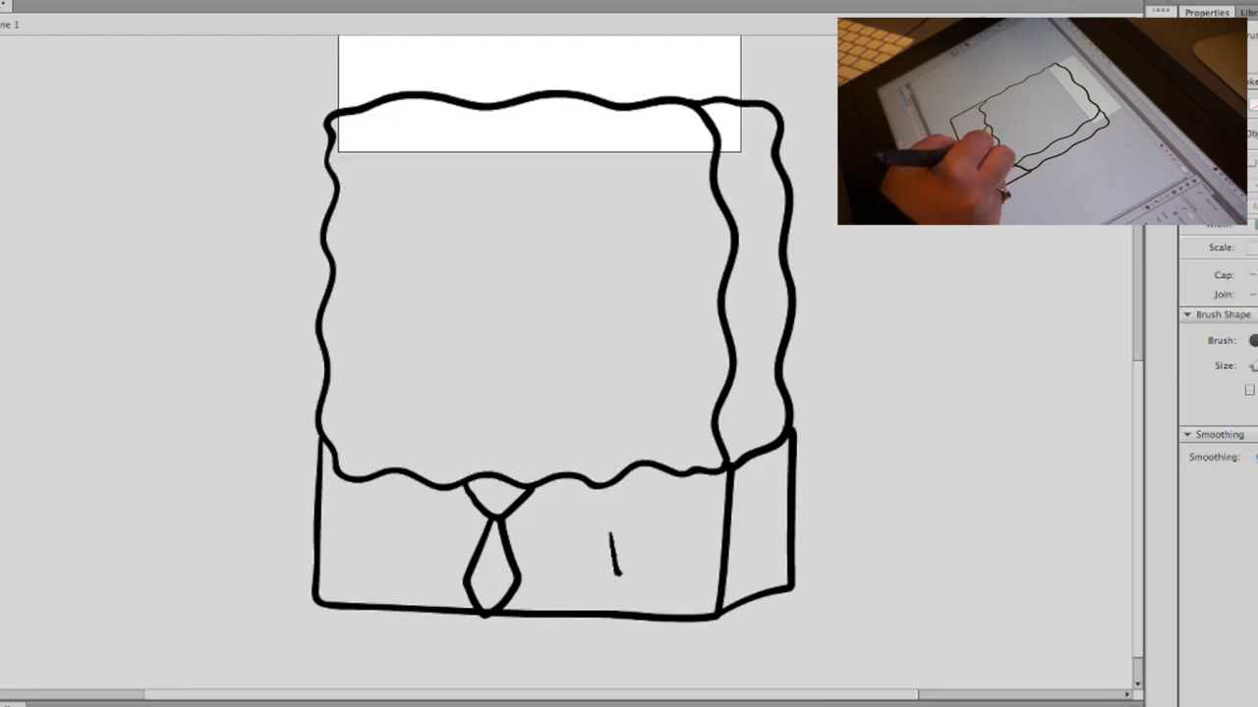
- Draw a pointed shirt pocket between the tie and the side edge, with a pencil and a small bear peeking out
left_click_drag(679, 530, 615, 531)
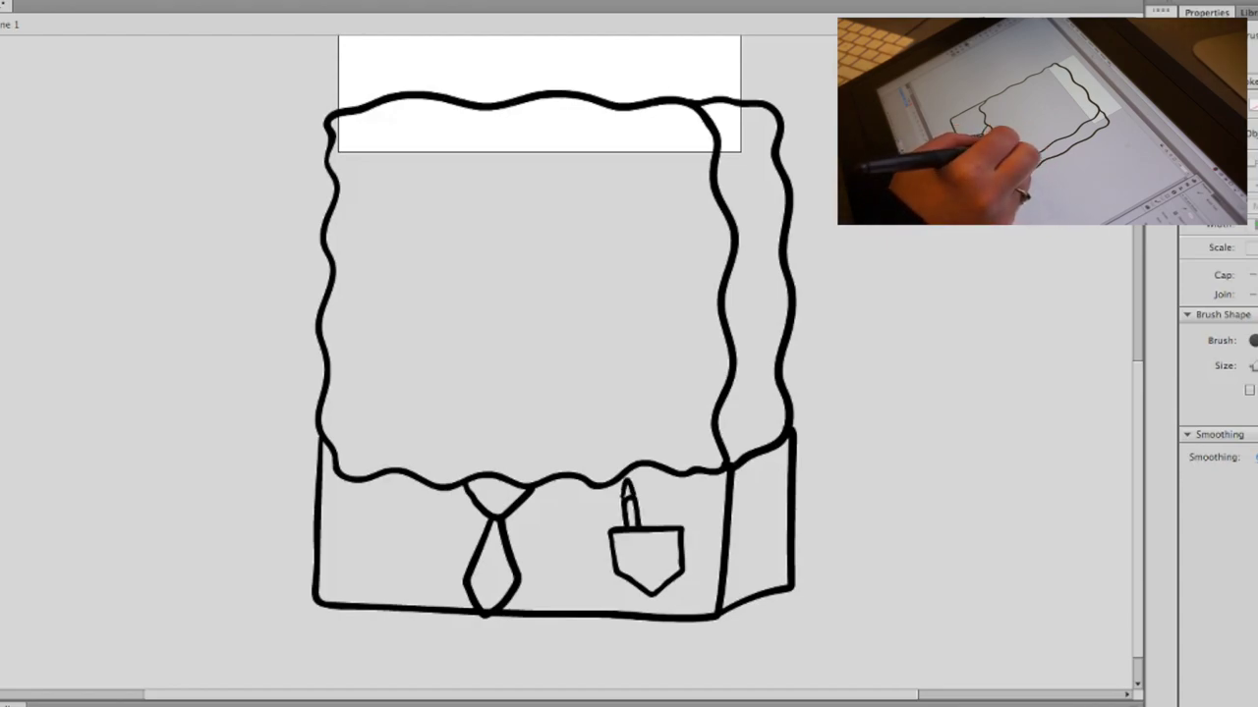
mouse_move(668, 510)
left_mouse_down()
mouse_move(696, 527)
mouse_move(699, 500)
mouse_move(699, 526)
mouse_move(704, 498)
mouse_move(662, 498)
left_mouse_up()
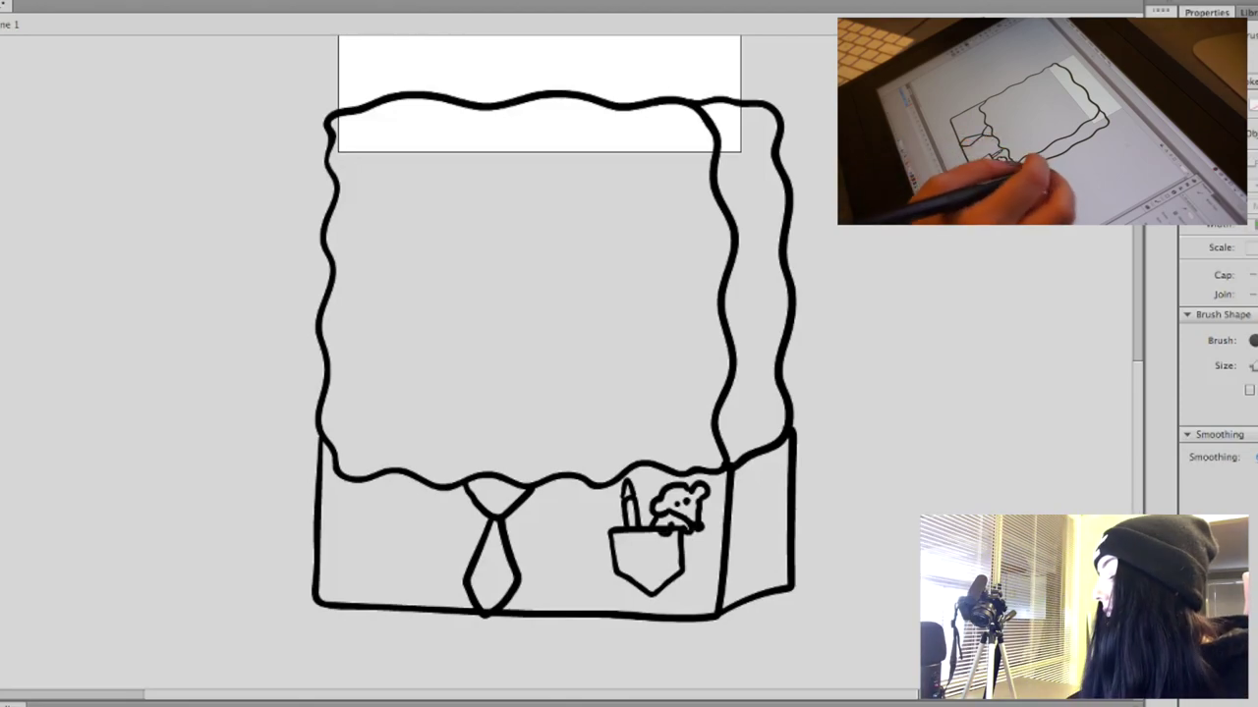
- Draw a long, narrow nose slanting down toward the face's far edge
scroll(554, 362, "down", 1)
scroll(554, 362, "up", 2)
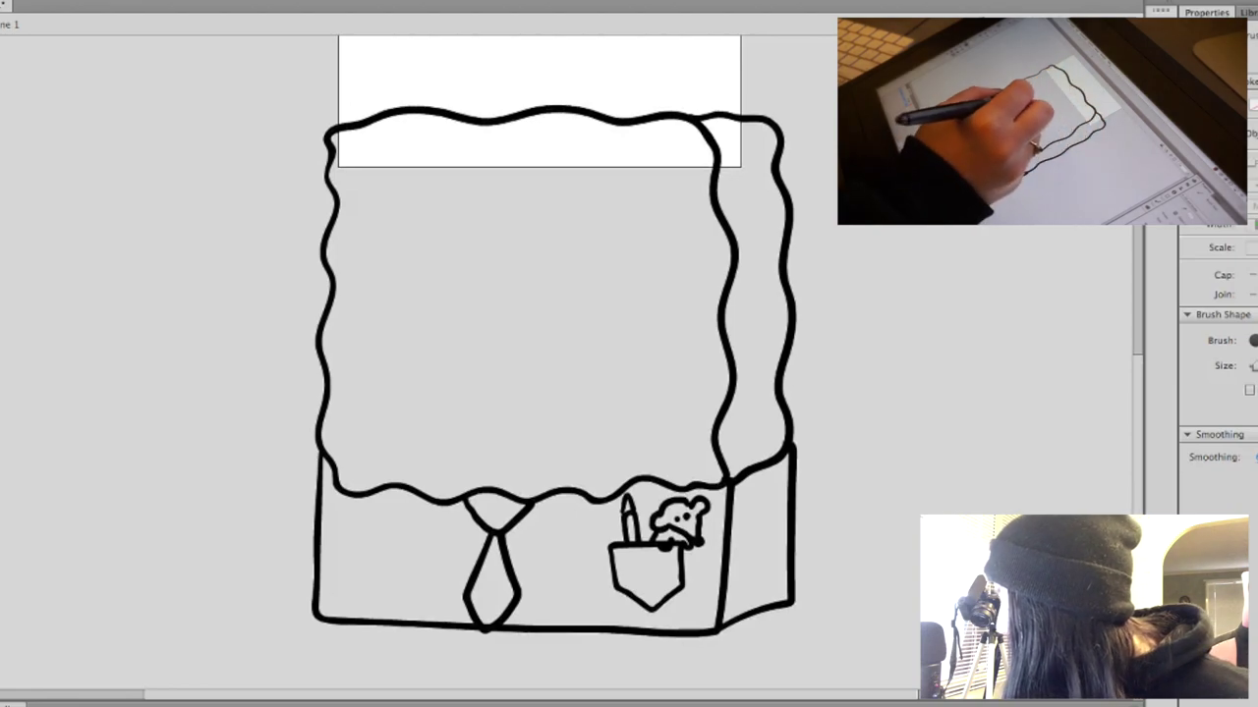
mouse_move(478, 284)
left_mouse_down()
mouse_move(390, 345)
mouse_move(384, 363)
mouse_move(481, 322)
left_mouse_up()
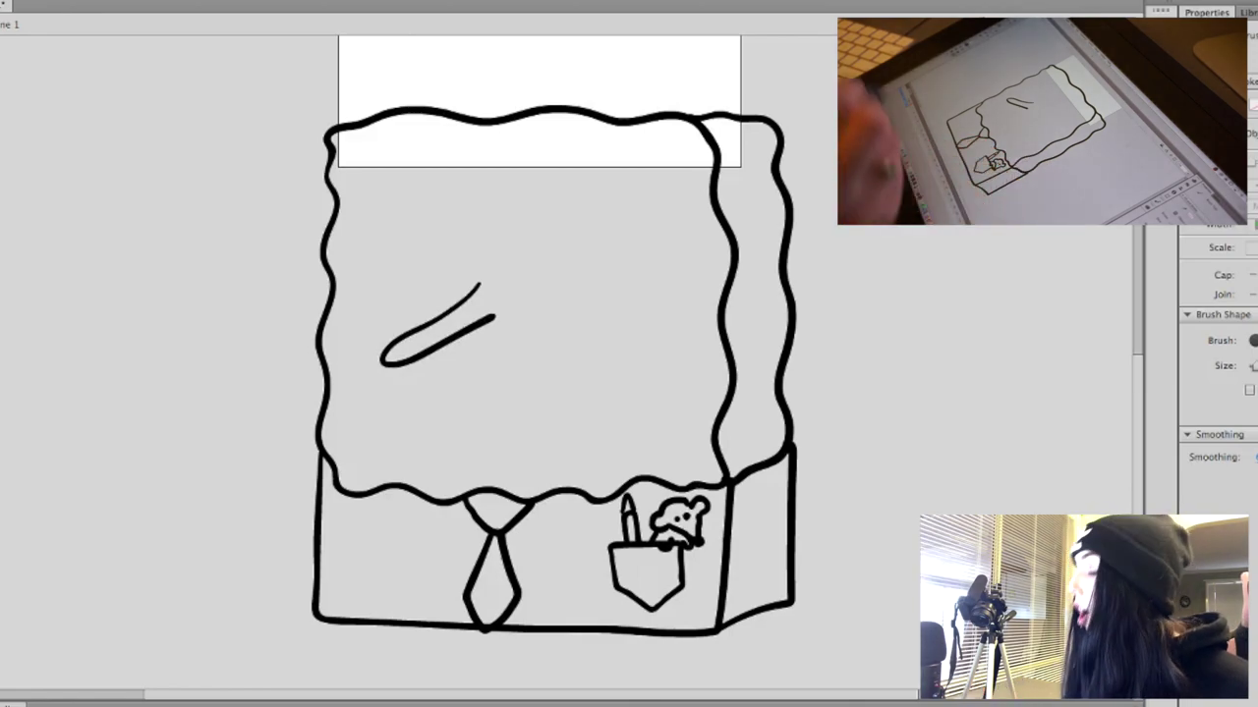
- Draw two large round eyes on either side of the nose, with small oval pupils near the outer edges and short outer lashes
mouse_move(613, 249)
left_mouse_down()
mouse_move(616, 268)
mouse_move(611, 214)
left_mouse_up()
key("super+z")
mouse_move(556, 254)
left_mouse_down()
mouse_move(615, 335)
mouse_move(674, 315)
mouse_move(686, 264)
mouse_move(672, 232)
mouse_move(581, 215)
left_mouse_up()
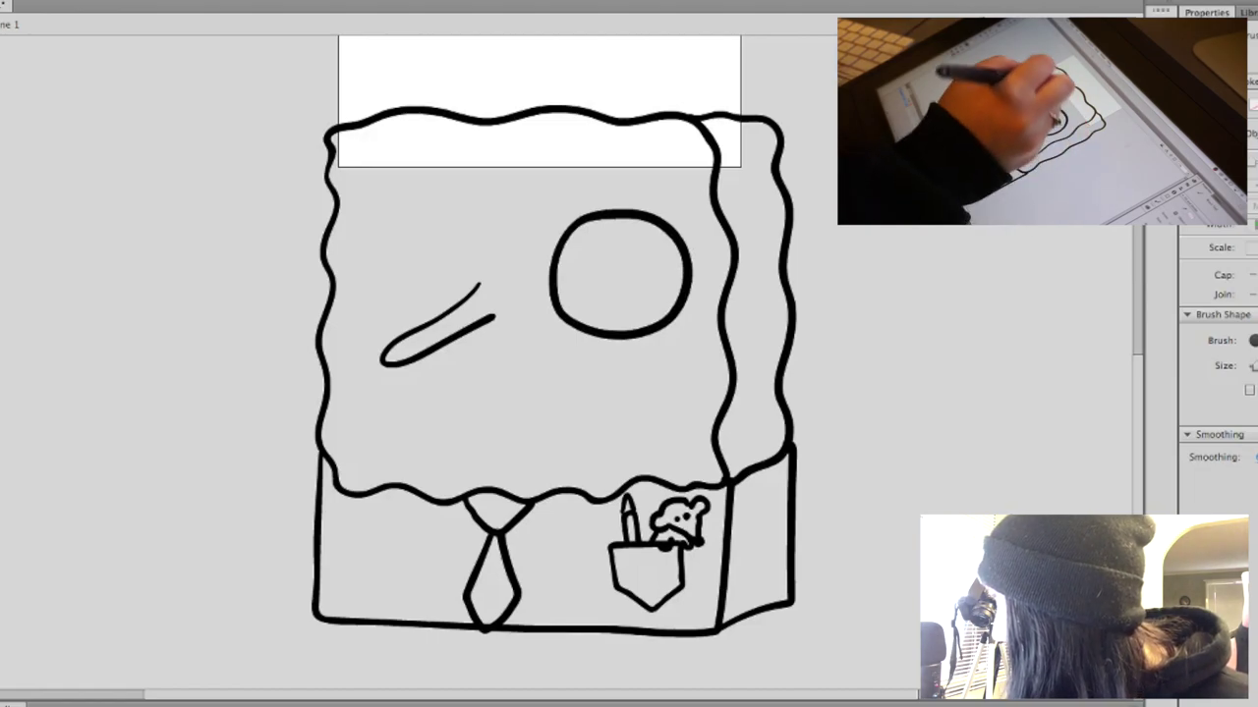
mouse_move(373, 210)
left_mouse_down()
mouse_move(345, 288)
mouse_move(400, 311)
mouse_move(451, 276)
mouse_move(437, 219)
mouse_move(381, 212)
left_mouse_up()
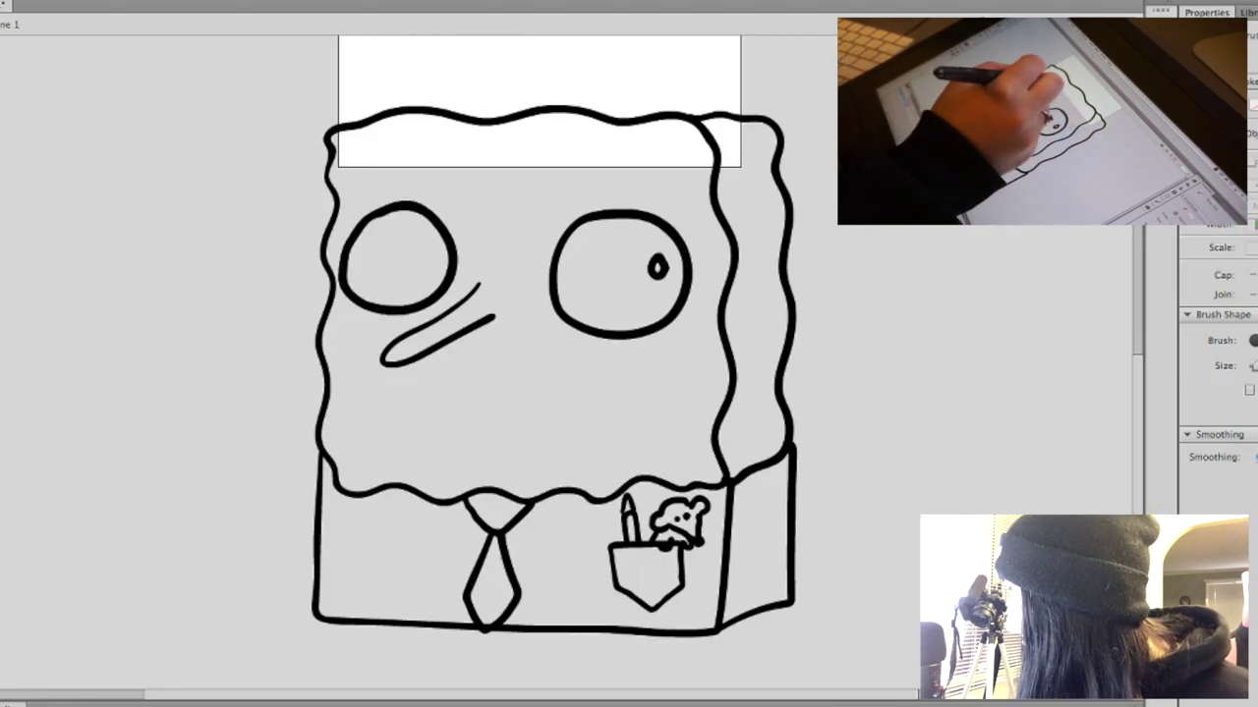
left_click_drag(365, 241, 363, 244)
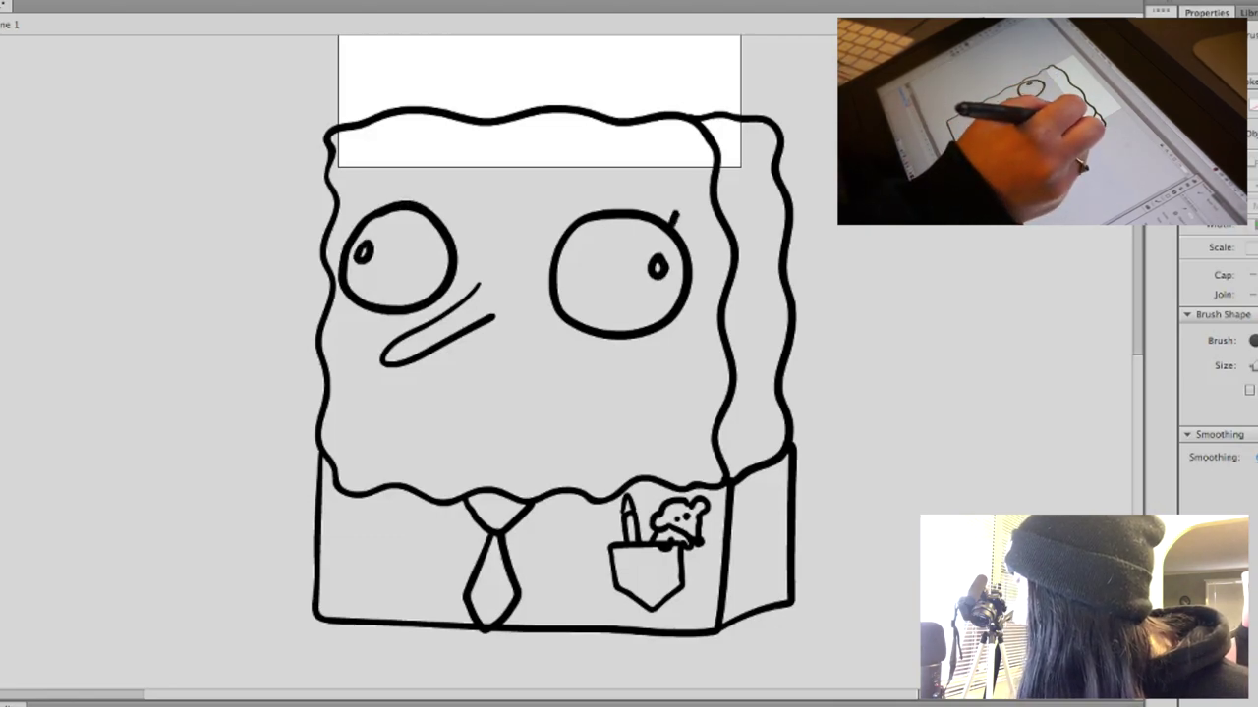
mouse_move(360, 224)
left_mouse_down()
mouse_move(347, 212)
mouse_move(332, 237)
left_mouse_up()
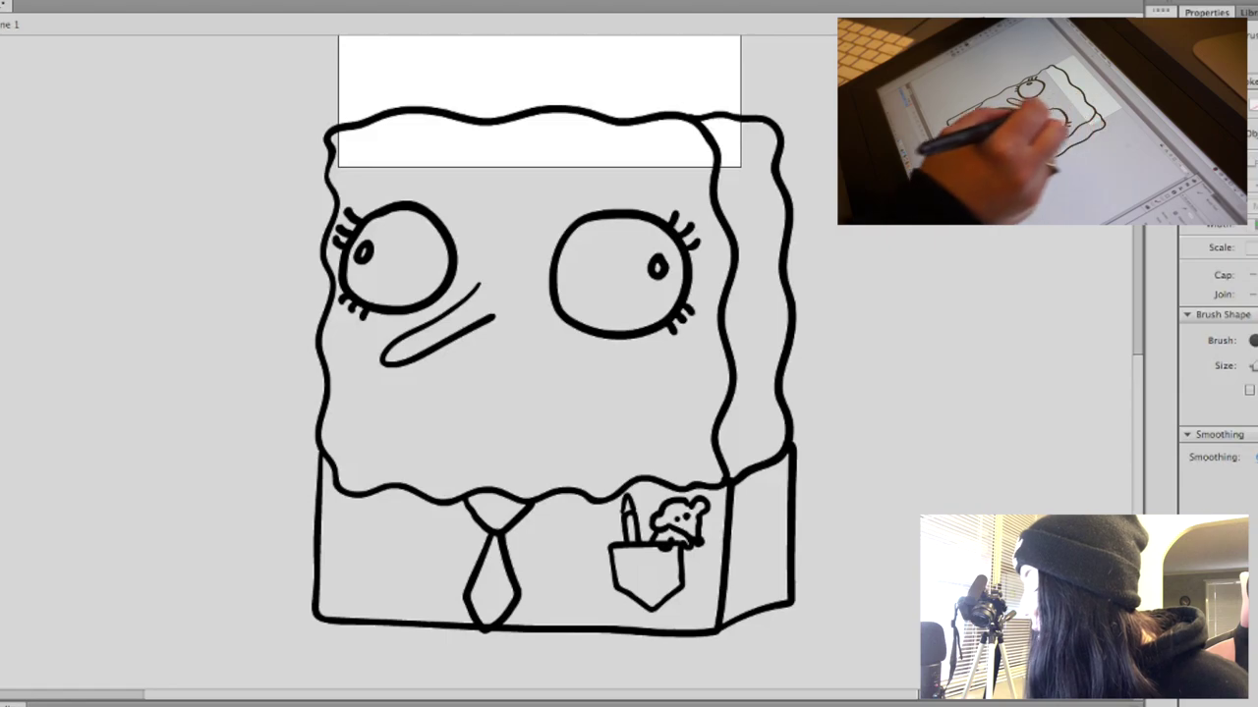
- Draw the lip, long mouth line with its end mark and small chin line below the nose, and try an eyebrow above one eye
mouse_move(449, 344)
left_mouse_down()
mouse_move(440, 400)
mouse_move(609, 386)
left_mouse_up()
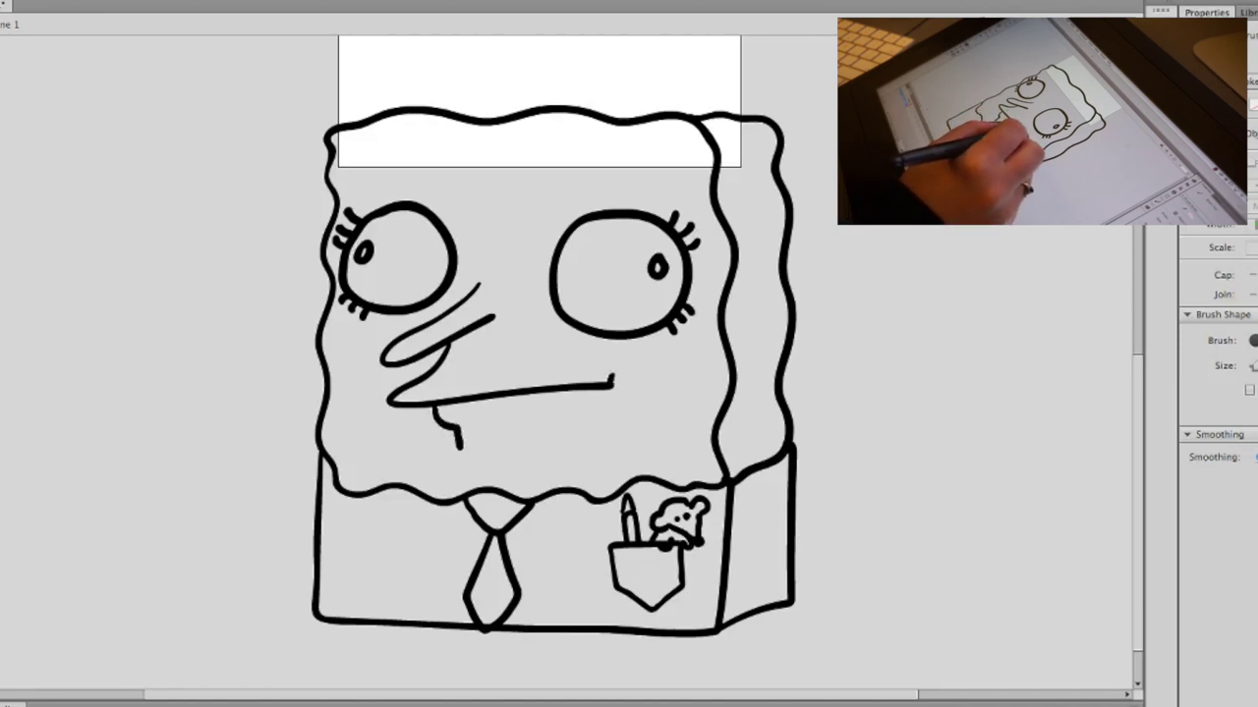
left_click_drag(611, 377, 614, 399)
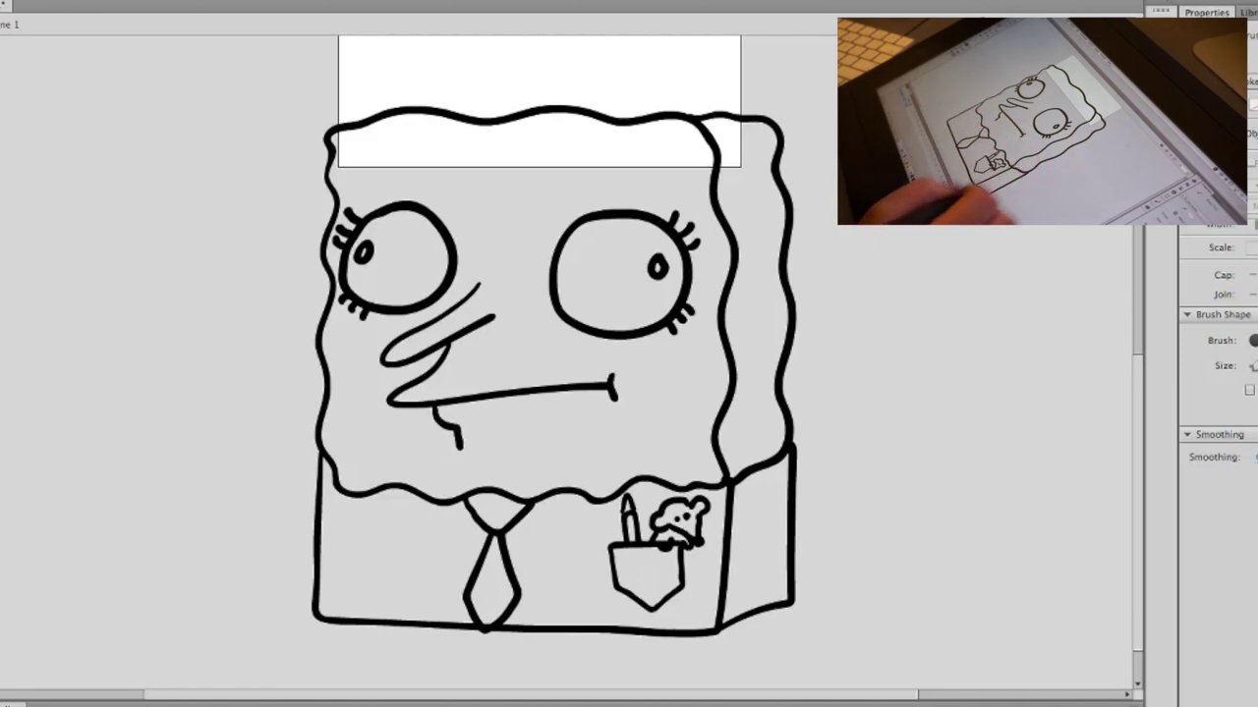
mouse_move(567, 201)
left_mouse_down()
mouse_move(569, 189)
mouse_move(657, 184)
mouse_move(565, 177)
left_mouse_up()
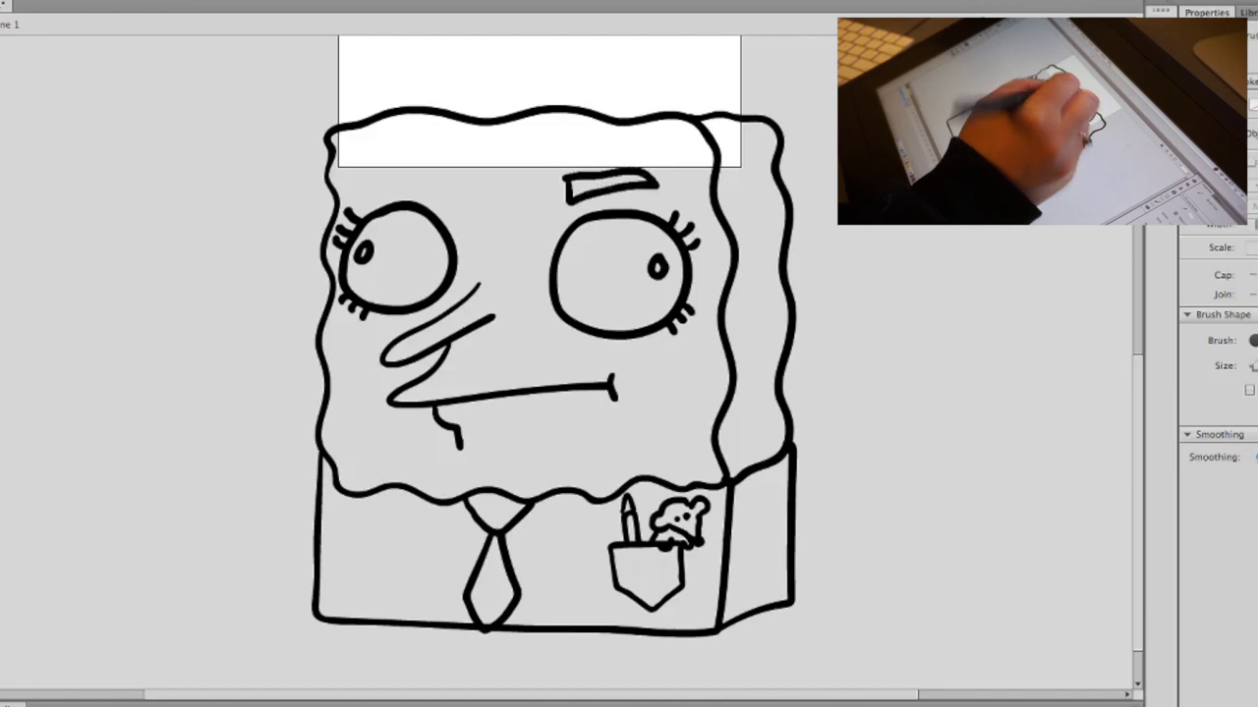
key("ctrl+z")
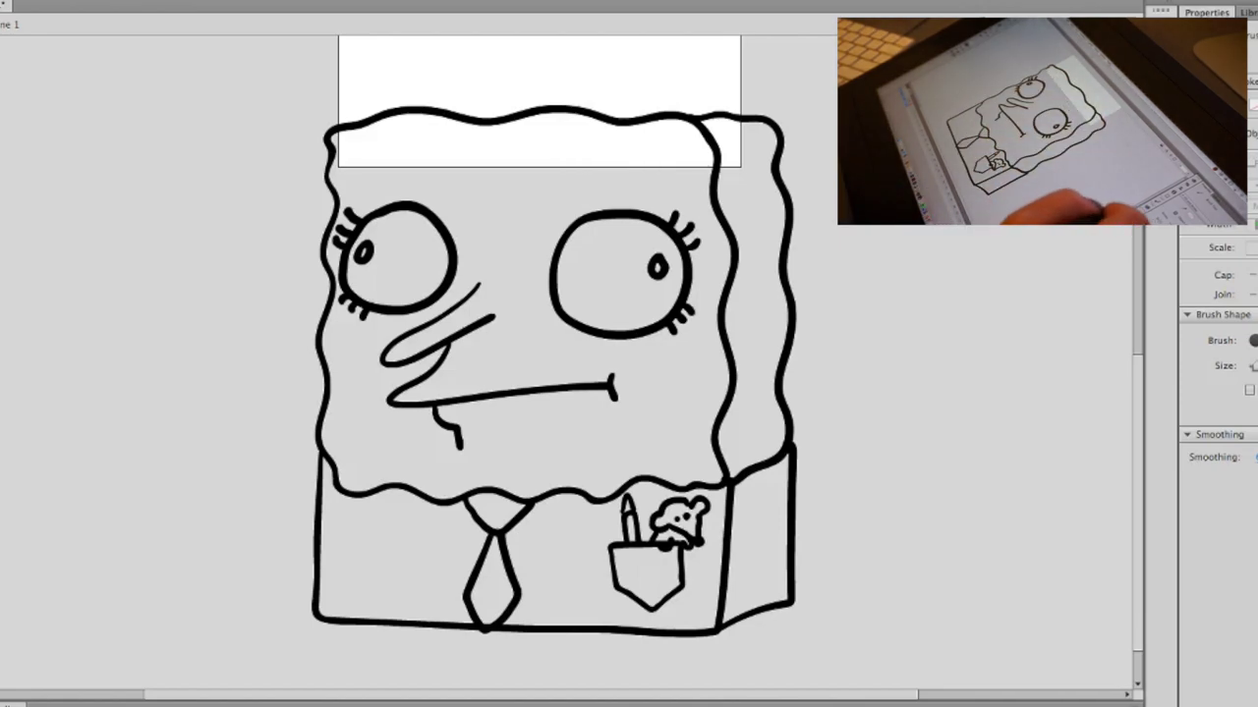
- Draw two short trouser legs hanging from the lower edge of the boxy clothing section
scroll(554, 354, "down", 3)
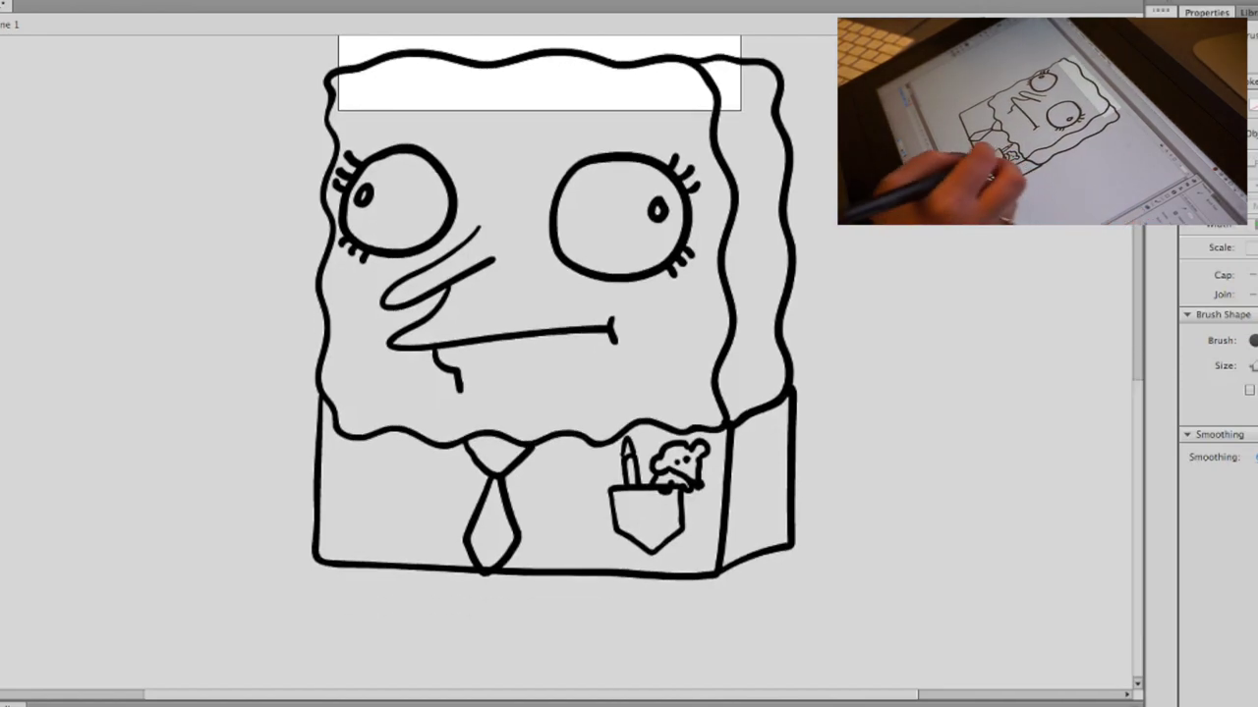
mouse_move(632, 578)
left_mouse_down()
mouse_move(638, 608)
mouse_move(693, 582)
left_mouse_up()
mouse_move(372, 570)
left_mouse_down()
mouse_move(412, 602)
mouse_move(432, 568)
left_mouse_up()
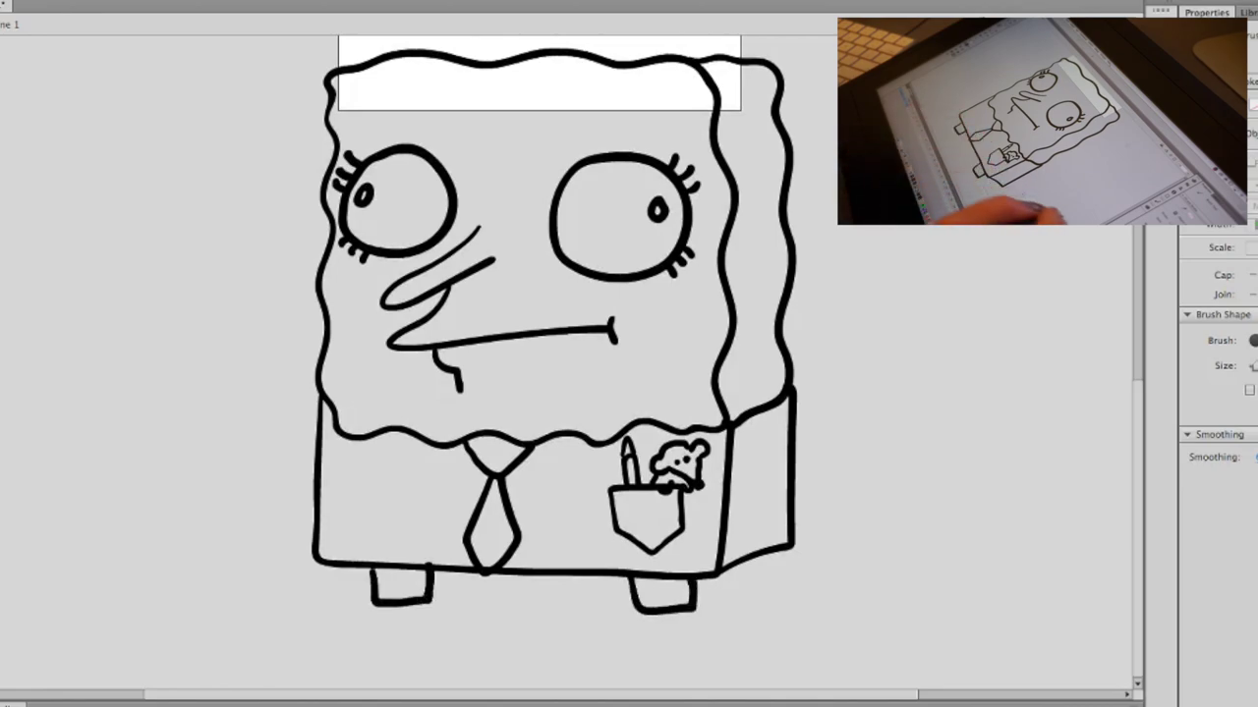
- Draw a thin leg of two parallel lines below each trouser leg, ending in an oval shoe
mouse_move(664, 615)
left_mouse_down()
mouse_move(668, 676)
mouse_move(685, 676)
left_mouse_up()
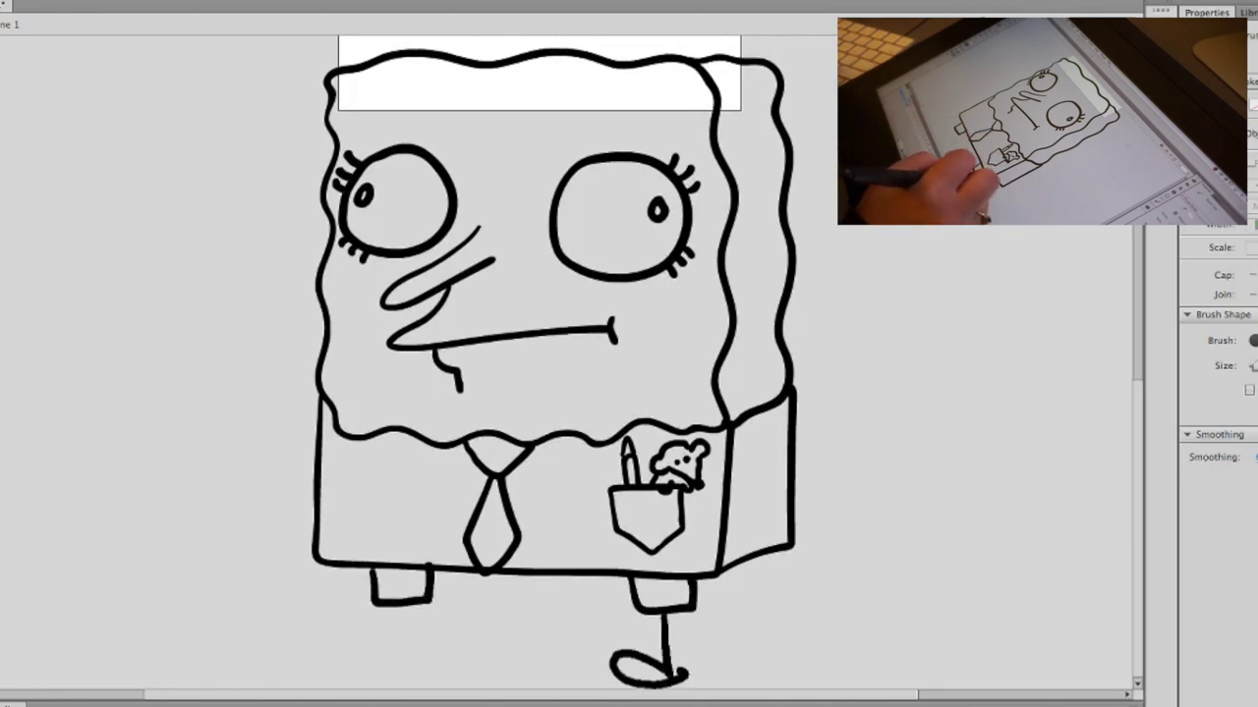
left_click_drag(402, 605, 415, 650)
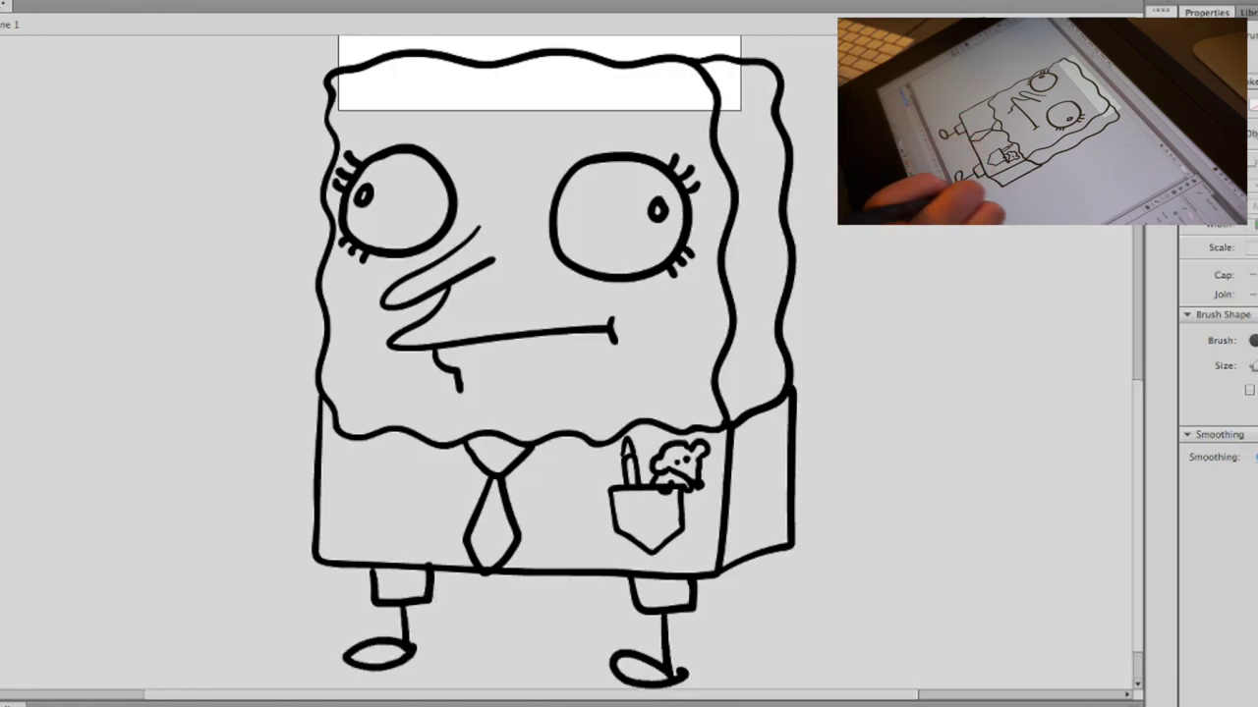
left_click_drag(415, 606, 417, 645)
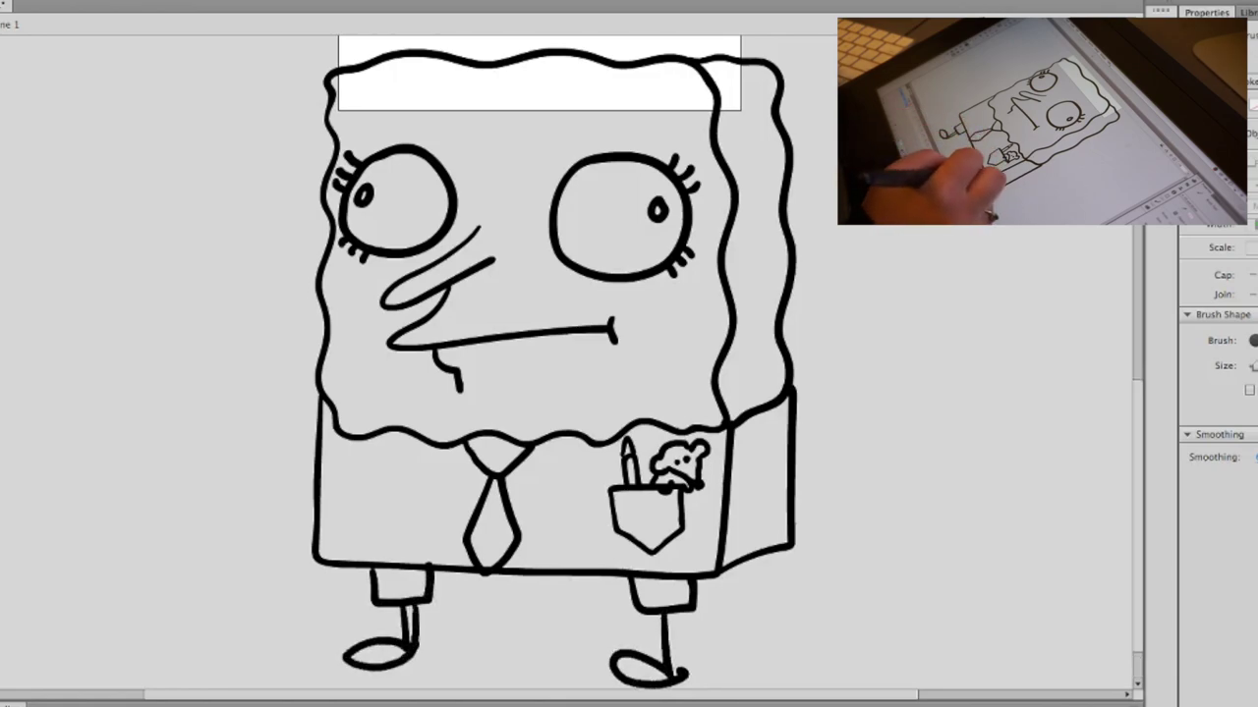
left_click_drag(676, 613, 677, 656)
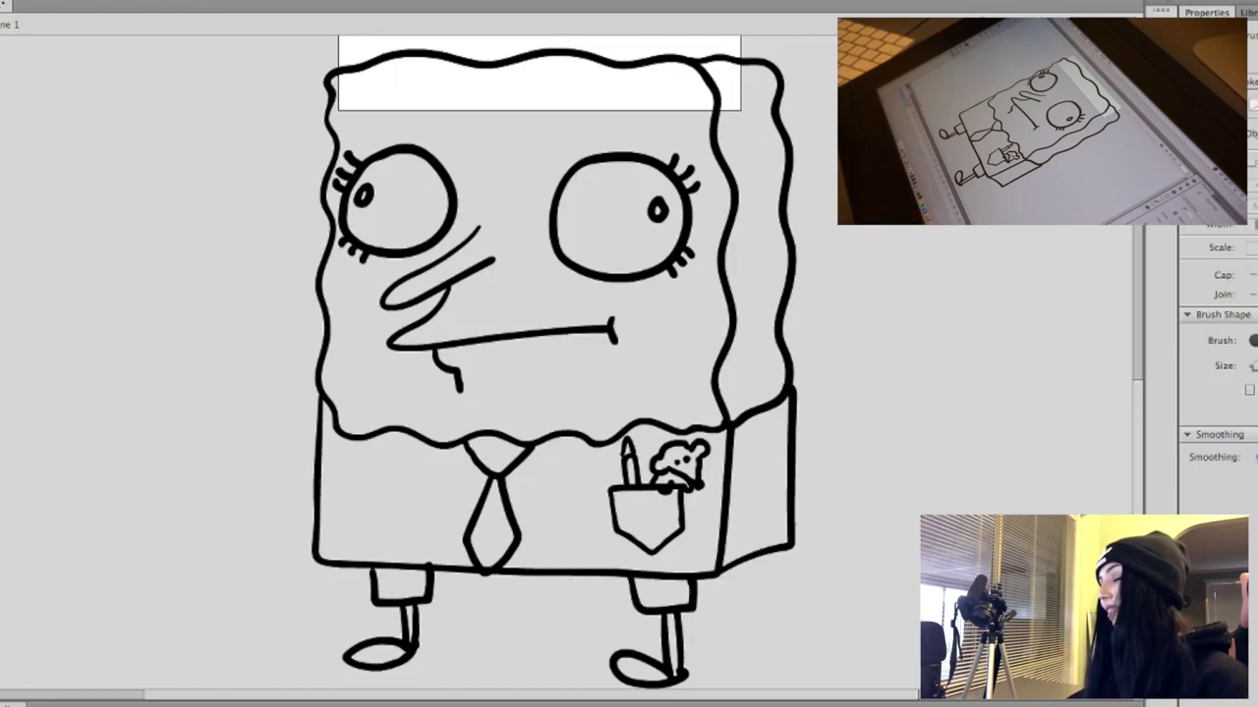
- Draw a rounded sleeve on the side panel of the body and a thin bent arm of two parallel lines reaching outward and up
mouse_move(764, 410)
left_mouse_down()
mouse_move(769, 476)
mouse_move(797, 441)
mouse_move(752, 424)
left_mouse_up()
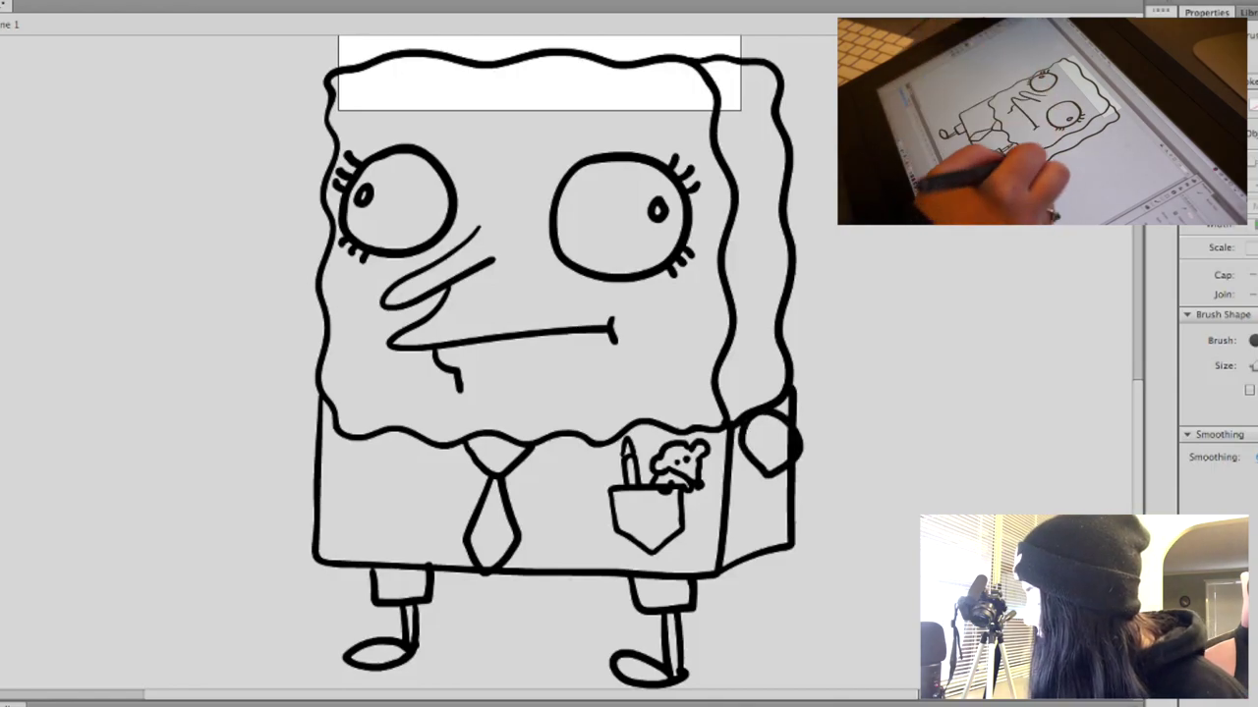
mouse_move(754, 458)
left_mouse_down()
mouse_move(836, 528)
mouse_move(835, 543)
left_mouse_up()
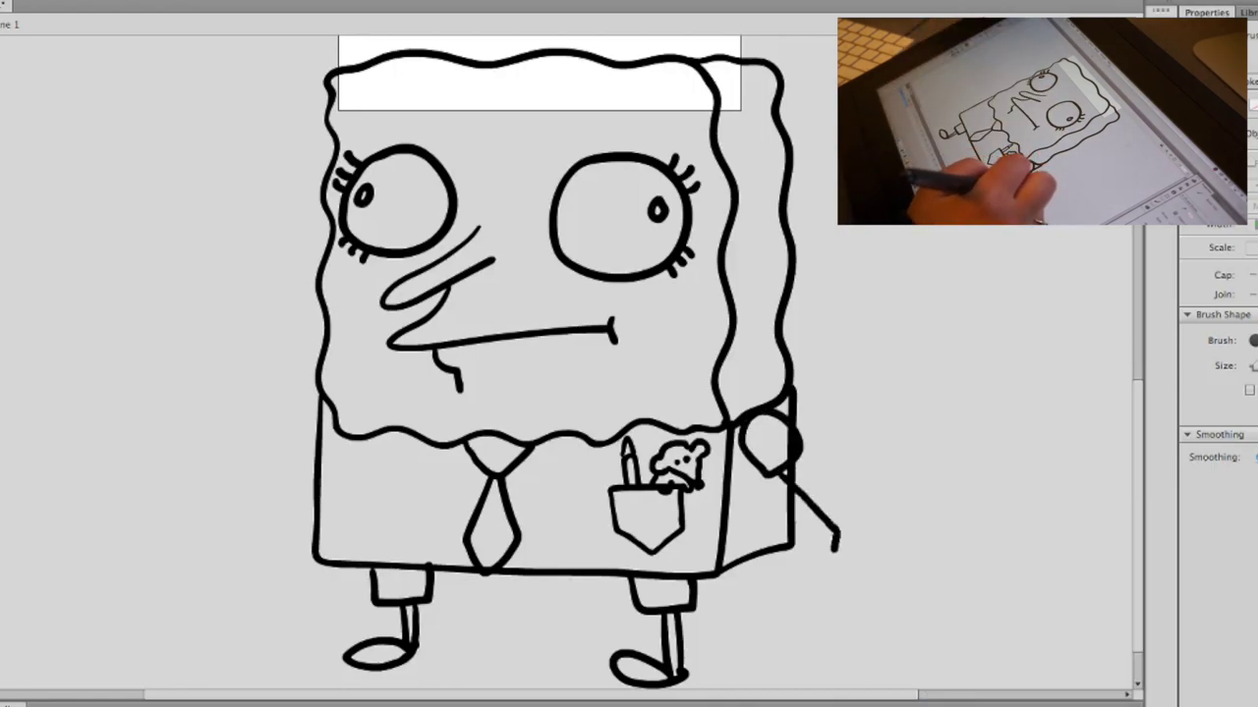
key("ctrl+z")
mouse_move(804, 496)
left_mouse_down()
mouse_move(836, 526)
mouse_move(866, 518)
mouse_move(963, 423)
left_mouse_up()
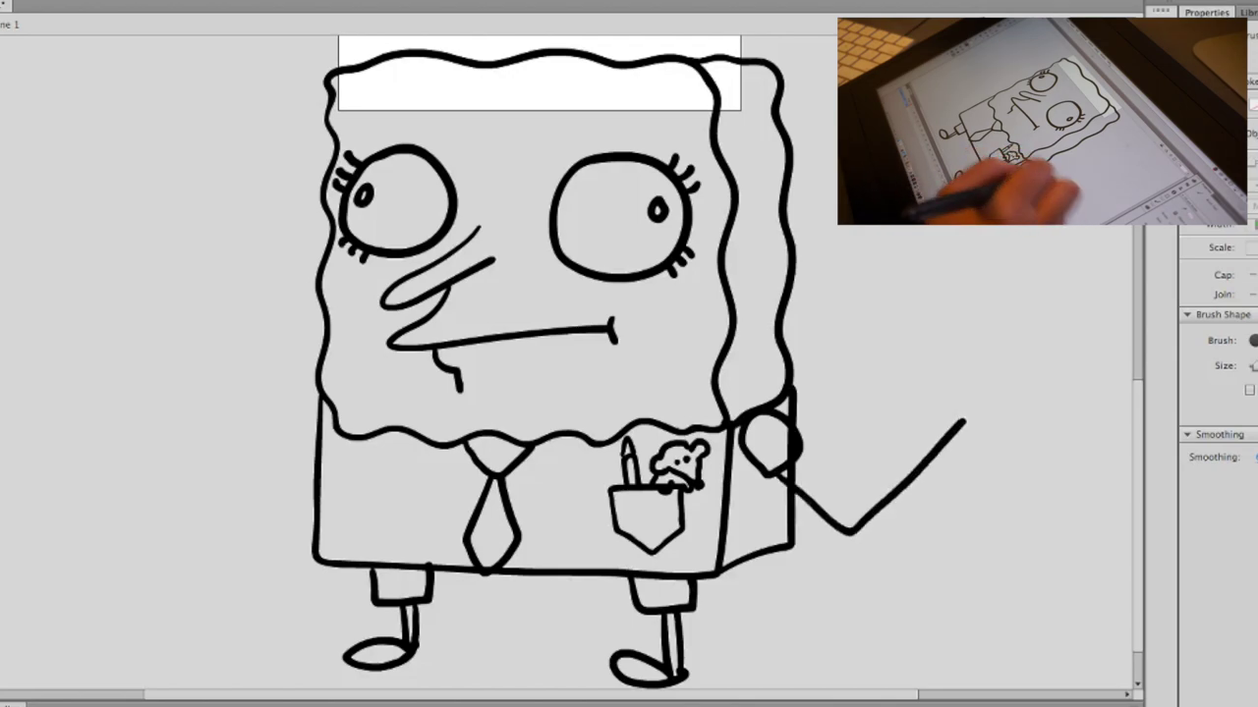
mouse_move(800, 456)
left_mouse_down()
mouse_move(848, 489)
mouse_move(931, 425)
left_mouse_up()
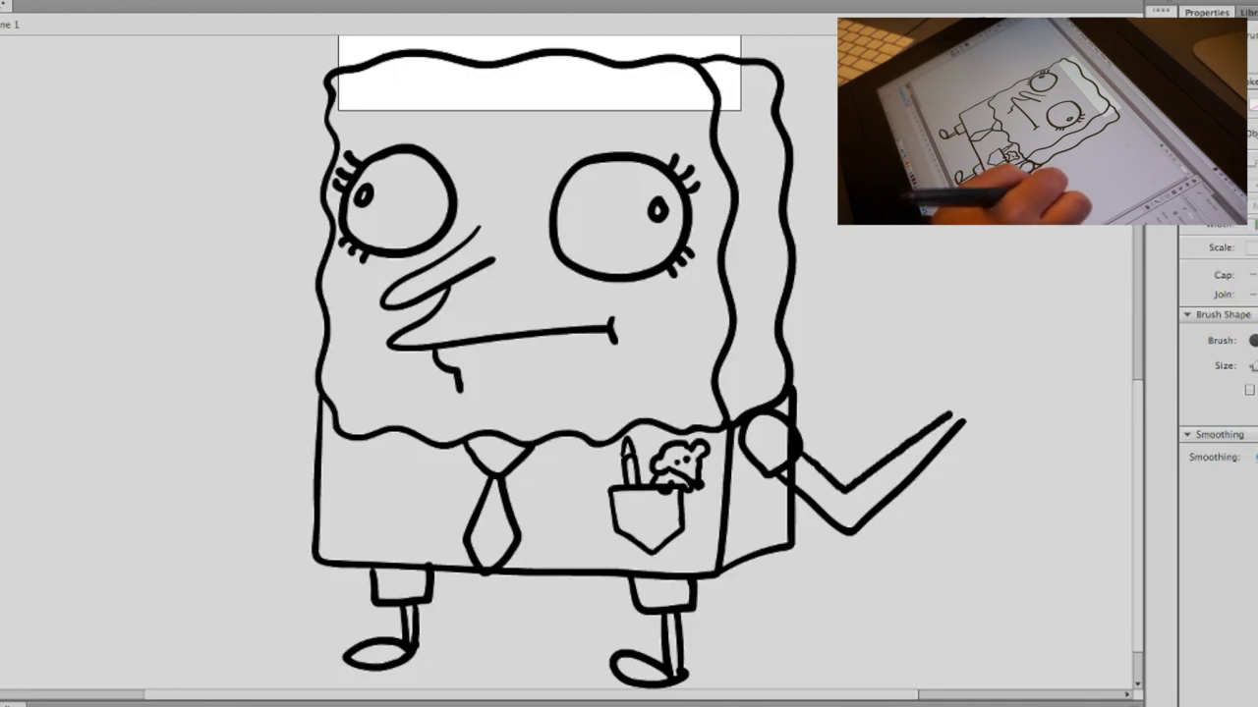
- Draw a pointed net with a long handle gripped by a fist at the arm's end, and a long trailing arm on the body's opposite side
mouse_move(962, 340)
left_mouse_down()
mouse_move(976, 469)
mouse_move(995, 442)
mouse_move(984, 334)
left_mouse_up()
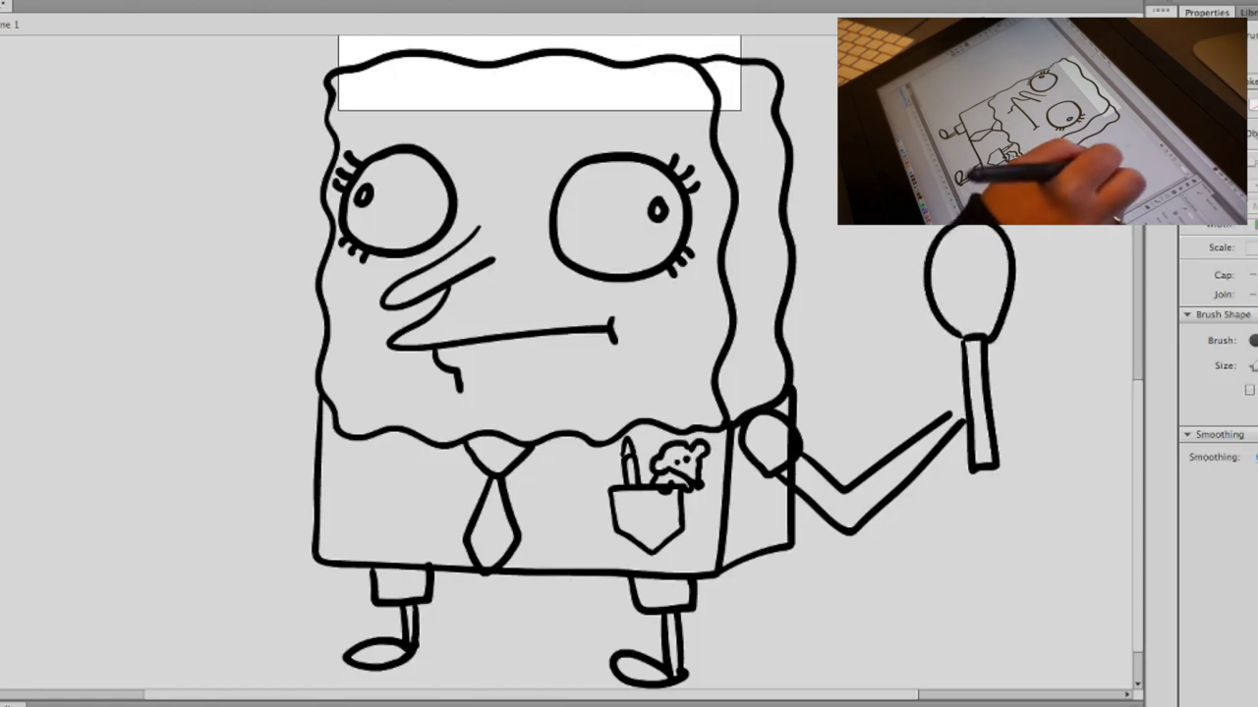
left_click_drag(933, 232, 871, 311)
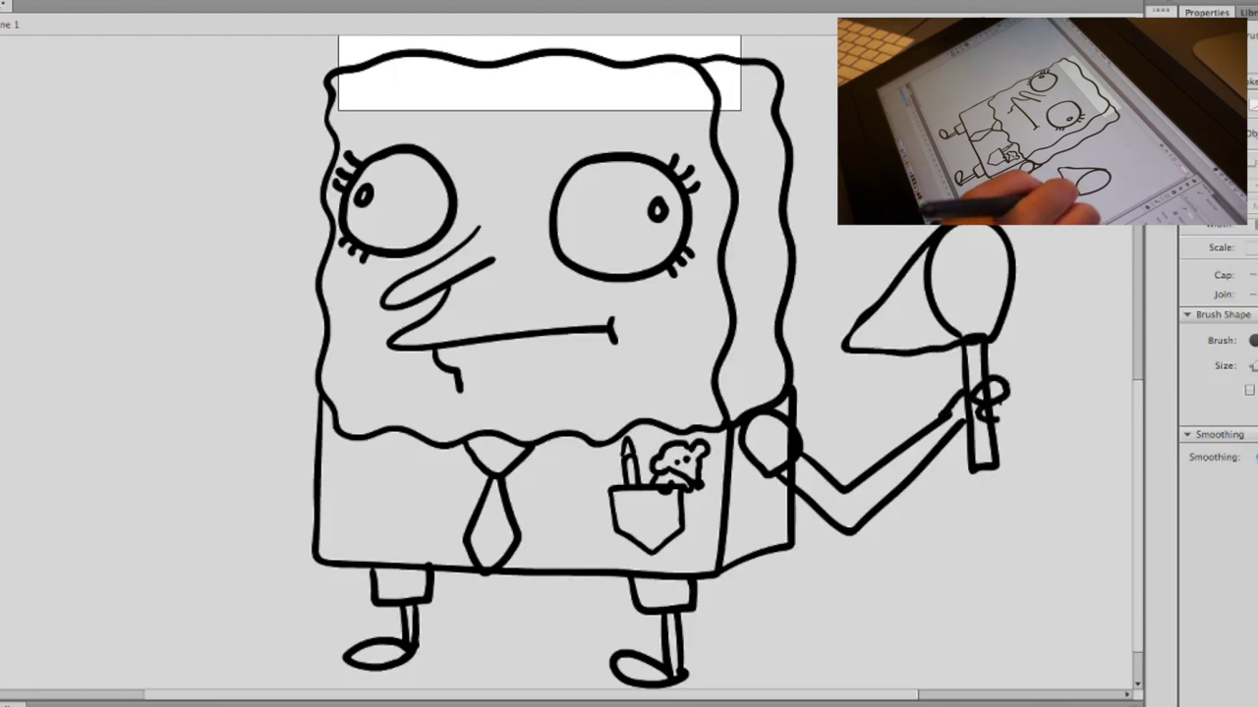
left_click_drag(1002, 417, 977, 445)
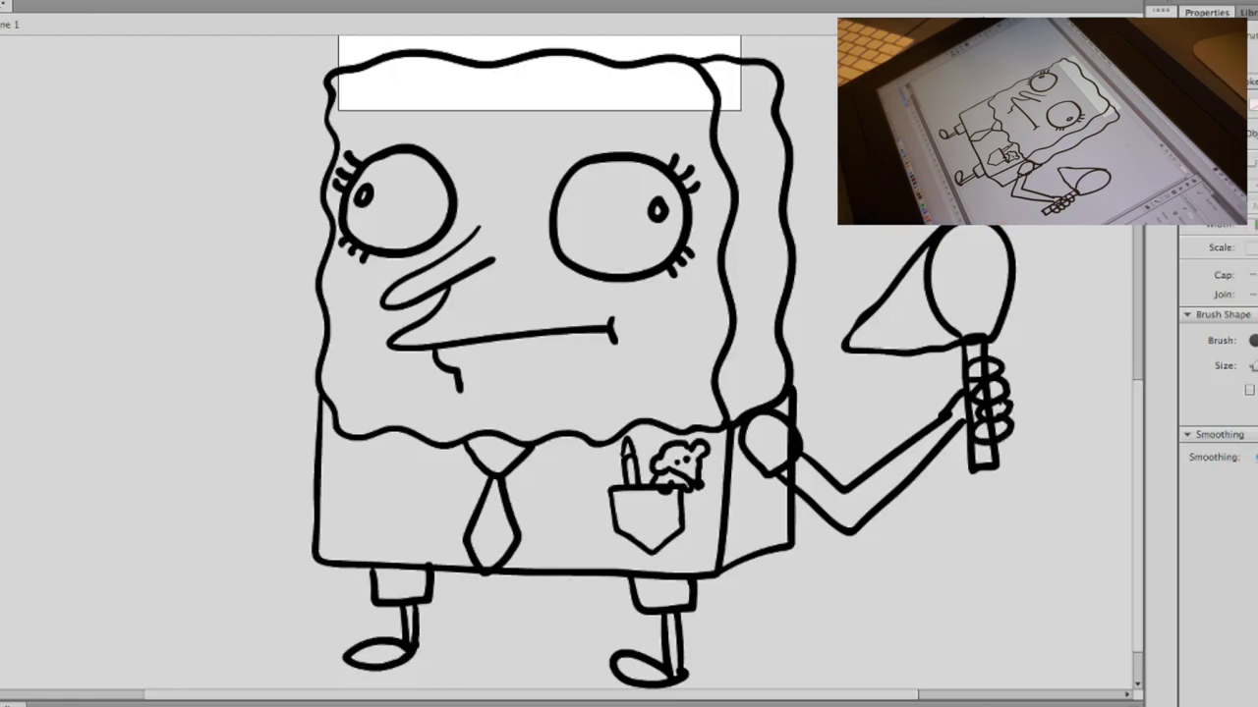
mouse_move(947, 238)
left_mouse_down()
mouse_move(973, 264)
mouse_move(975, 300)
left_mouse_up()
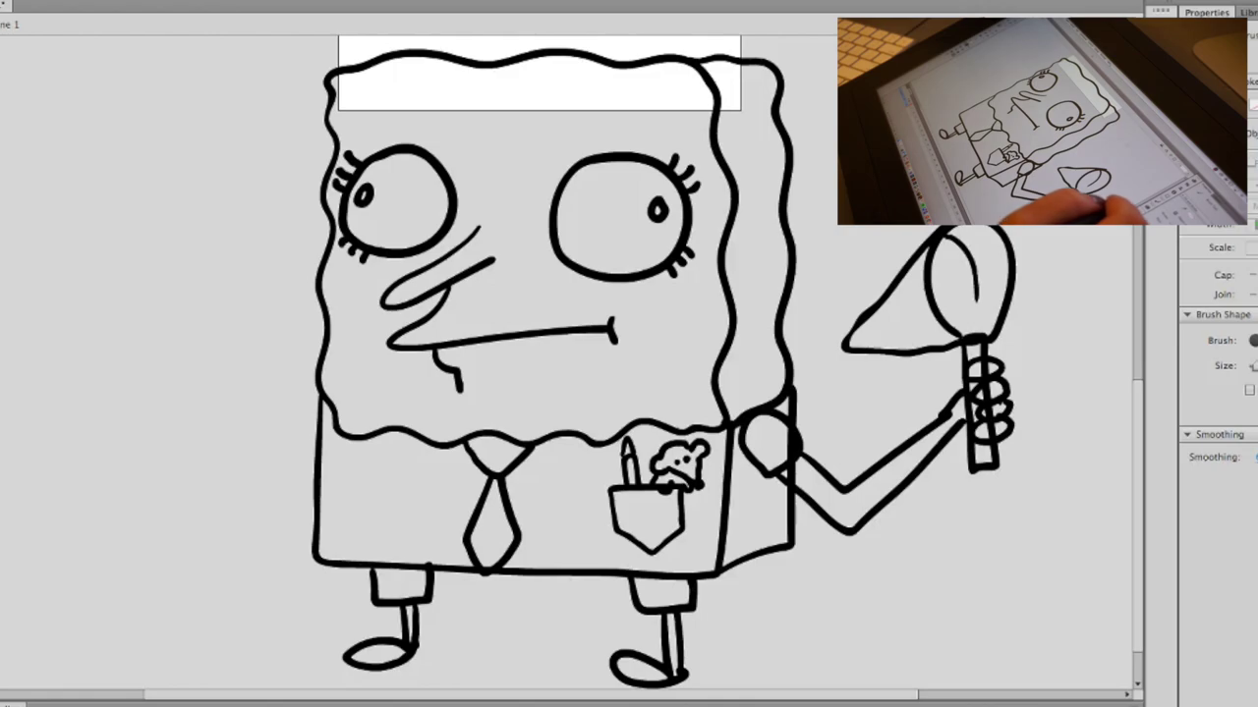
mouse_move(317, 401)
left_mouse_down()
mouse_move(295, 437)
mouse_move(313, 454)
mouse_move(278, 562)
mouse_move(209, 629)
mouse_move(19, 641)
mouse_move(24, 662)
mouse_move(4, 683)
mouse_move(160, 669)
mouse_move(311, 555)
left_mouse_up()
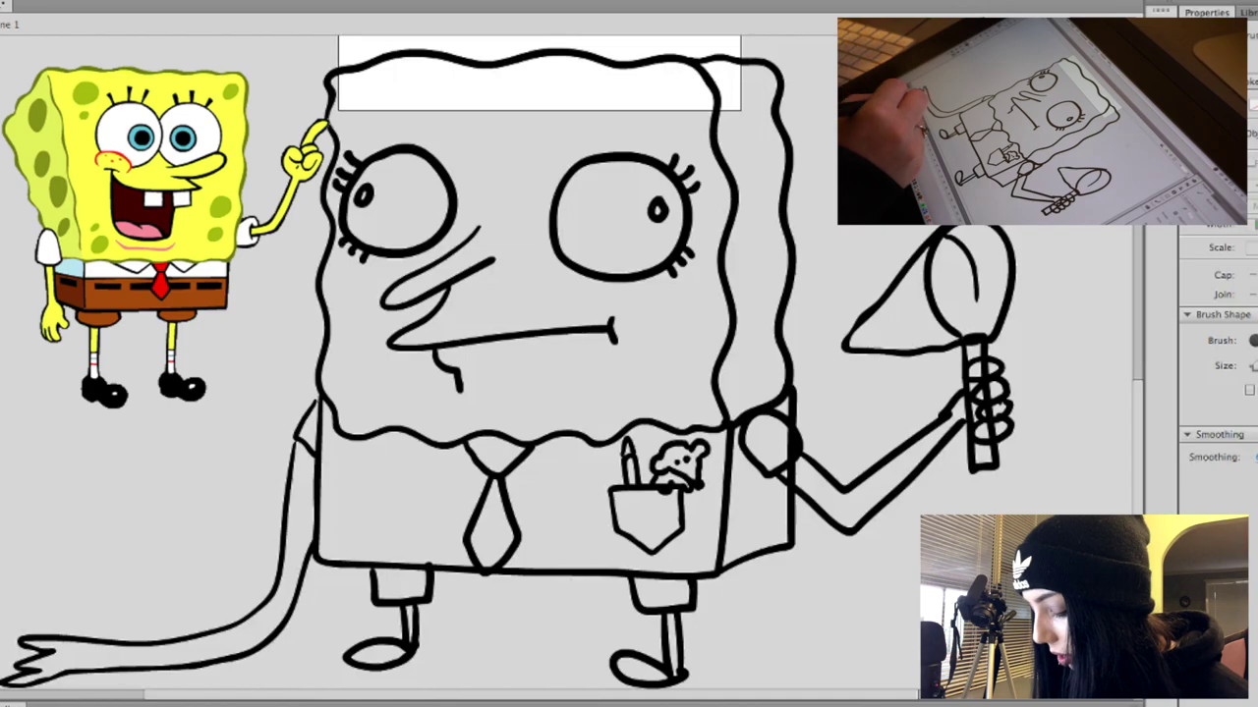
- Select the whole SpongeBob drawing and delete it
key("v")
key("super+a")
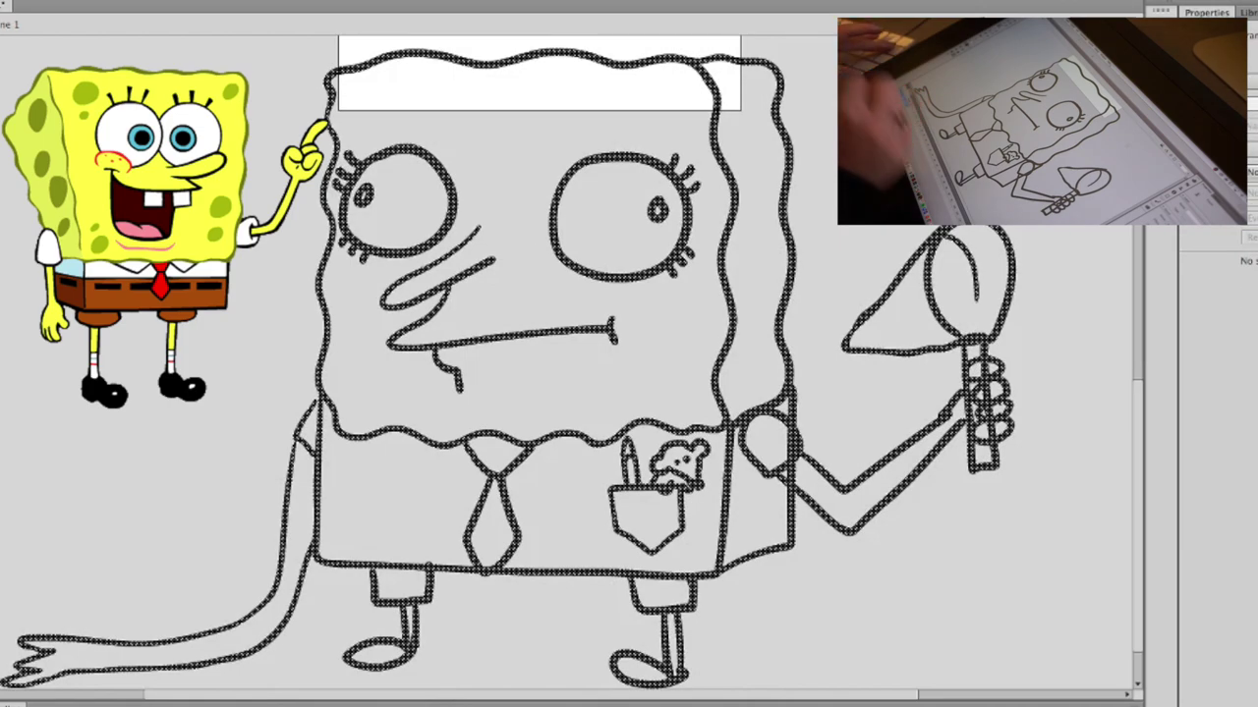
key("Delete")
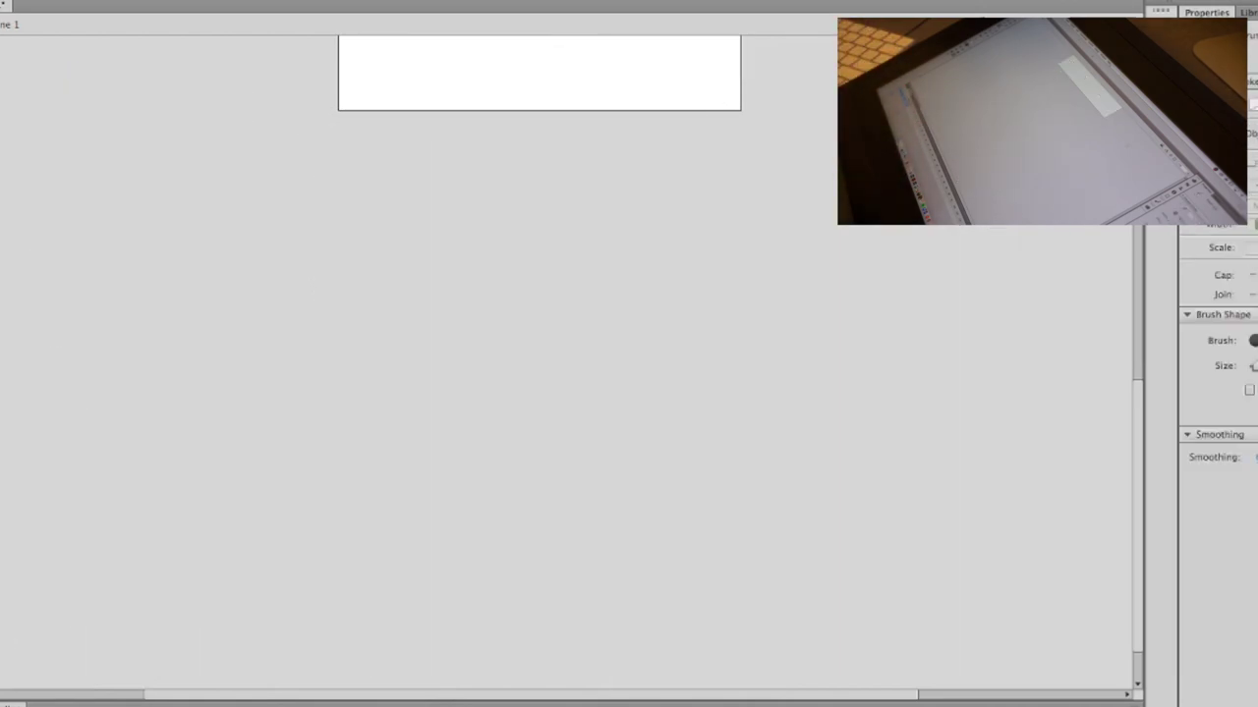
- Draw a small round nose with a highlight mark, a large oval muzzle attached to it, and a long smiling mouth line with an end mark
left_click_drag(1137, 516, 1137, 383)
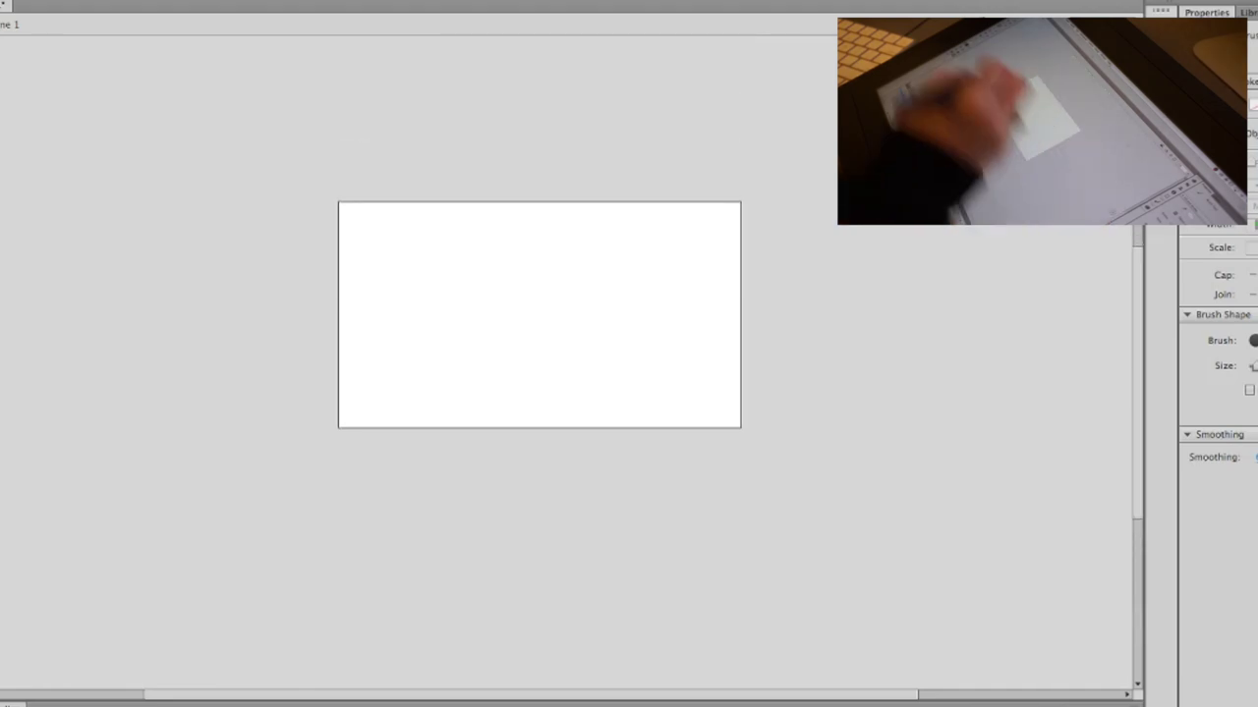
key("z")
key("super+equal")
key("super+equal")
key("super+equal")
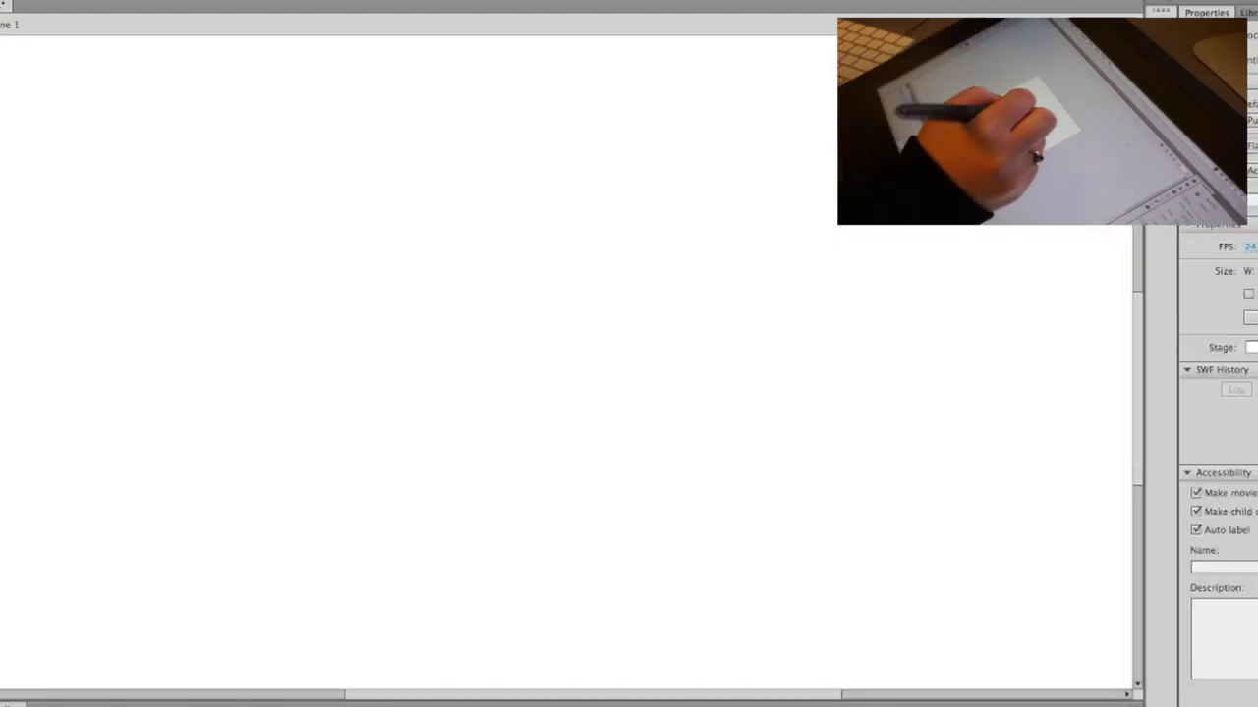
key("b")
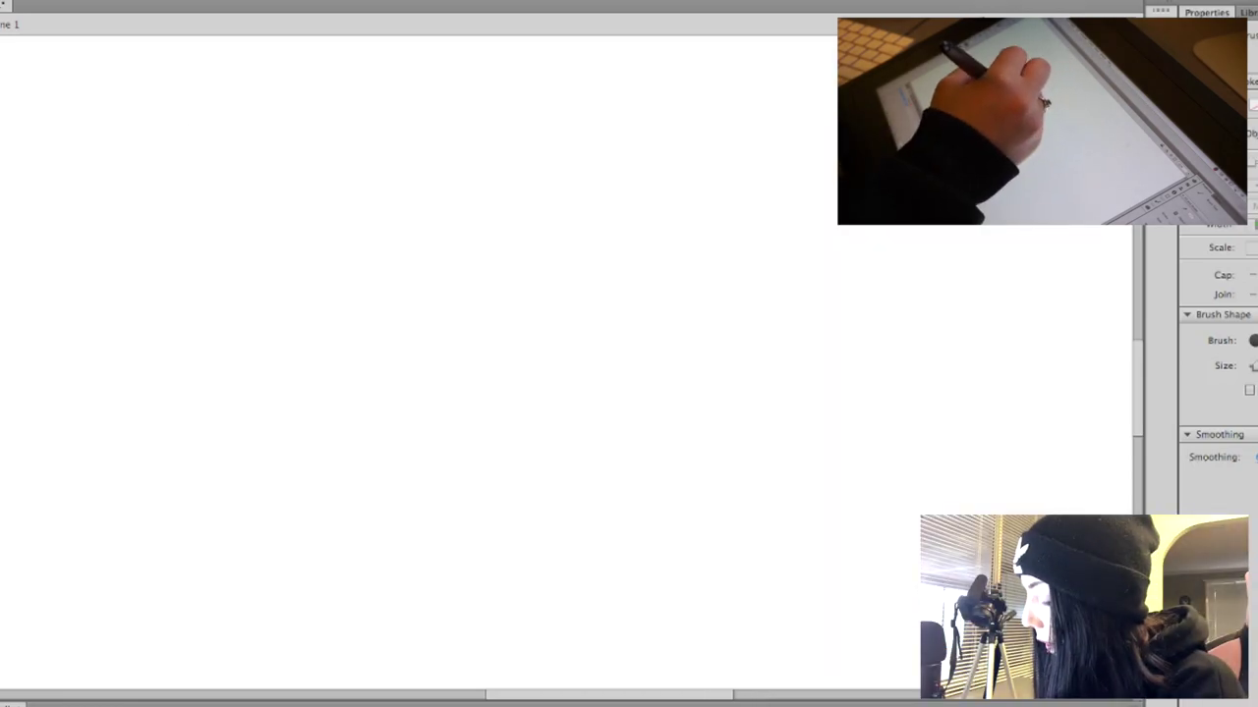
mouse_move(321, 355)
left_mouse_down()
mouse_move(284, 346)
mouse_move(273, 316)
mouse_move(312, 297)
mouse_move(337, 332)
mouse_move(320, 353)
mouse_move(308, 338)
mouse_move(315, 361)
mouse_move(335, 384)
mouse_move(406, 404)
left_mouse_up()
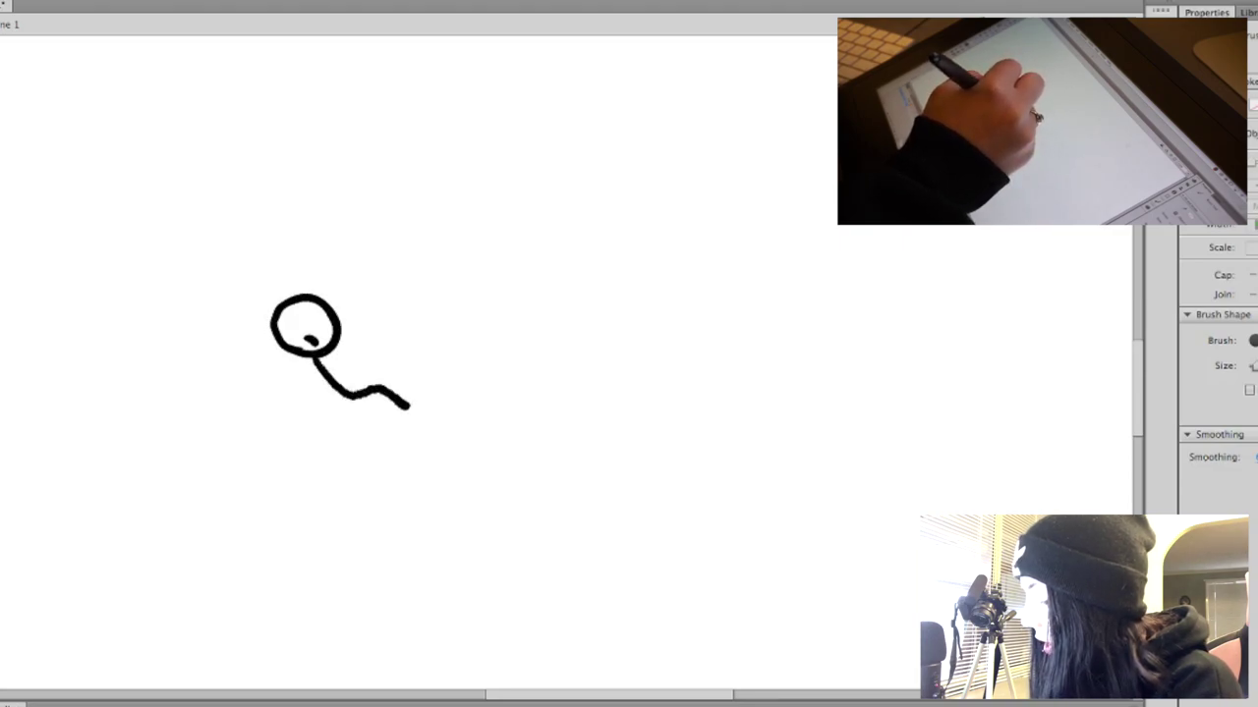
mouse_move(338, 315)
left_mouse_down()
mouse_move(364, 272)
mouse_move(387, 246)
mouse_move(476, 219)
mouse_move(548, 217)
mouse_move(655, 259)
mouse_move(684, 306)
mouse_move(677, 370)
mouse_move(609, 428)
mouse_move(487, 447)
mouse_move(410, 407)
left_mouse_up()
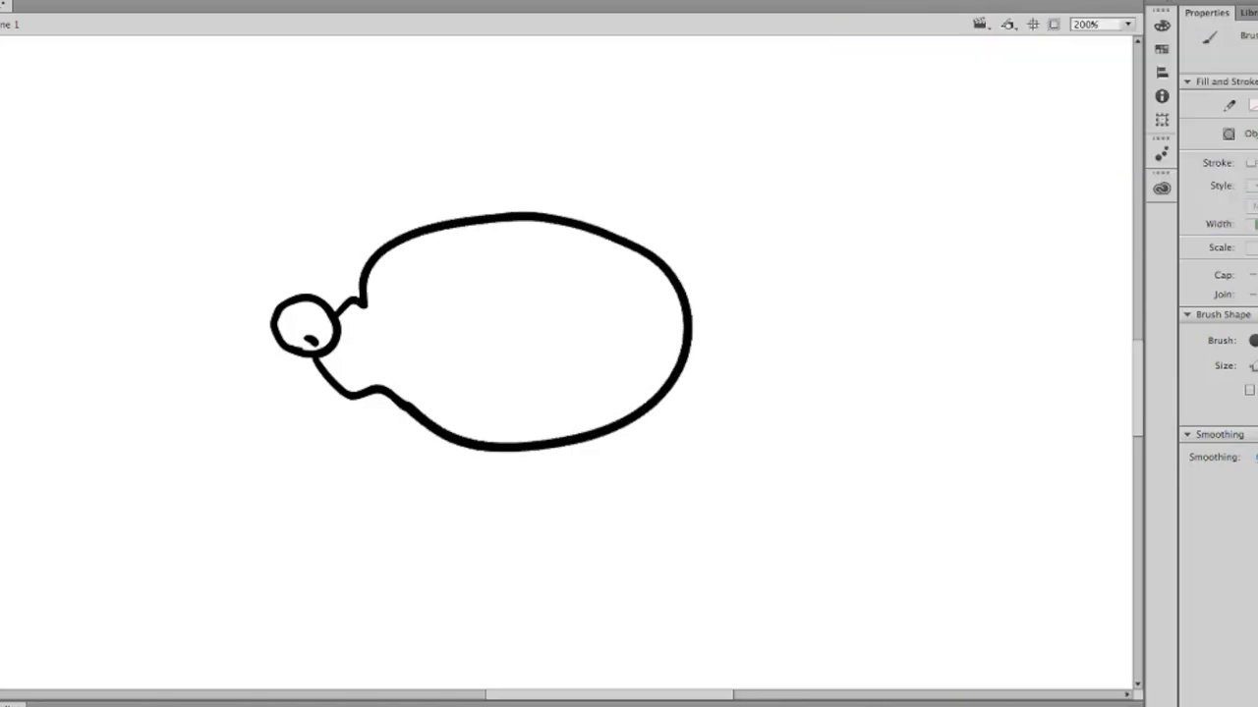
mouse_move(420, 374)
left_mouse_down()
mouse_move(476, 393)
mouse_move(616, 350)
left_mouse_up()
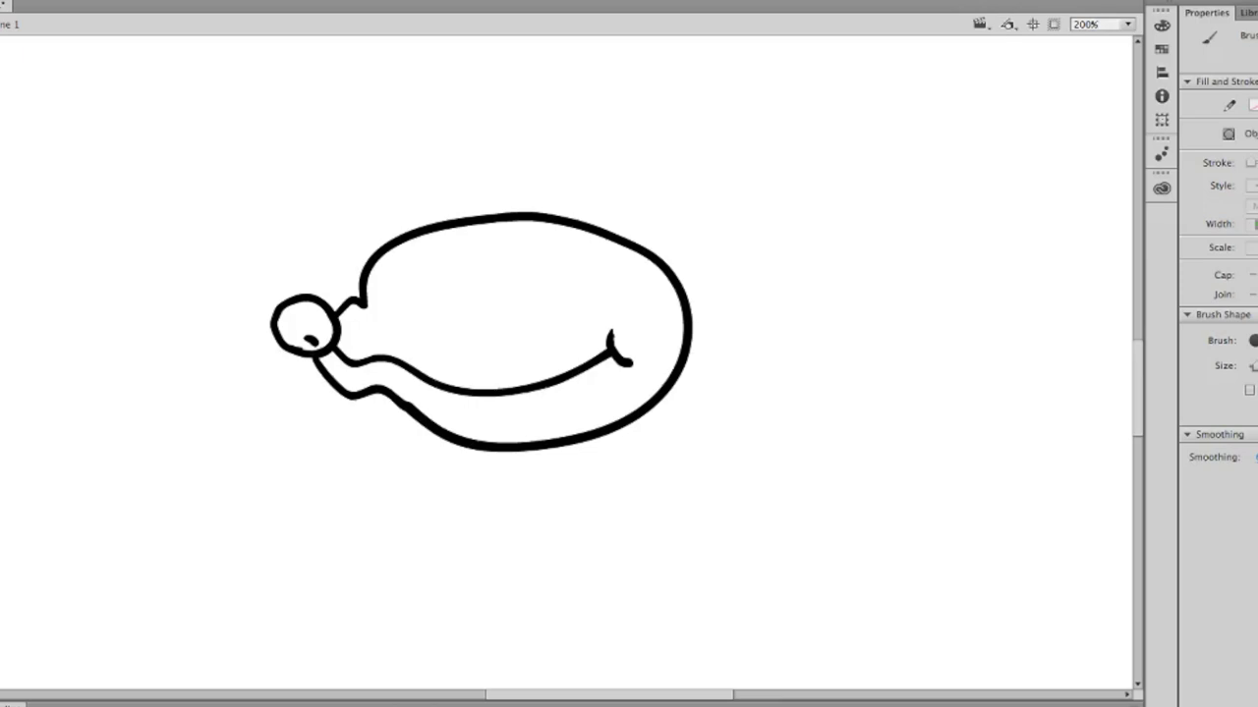
- Draw a large rounded body around the muzzle, with jagged spikes along the head and back and a smooth belly curve
scroll(566, 362, "up", 3)
scroll(566, 362, "down", 3)
scroll(566, 363, "up", 3)
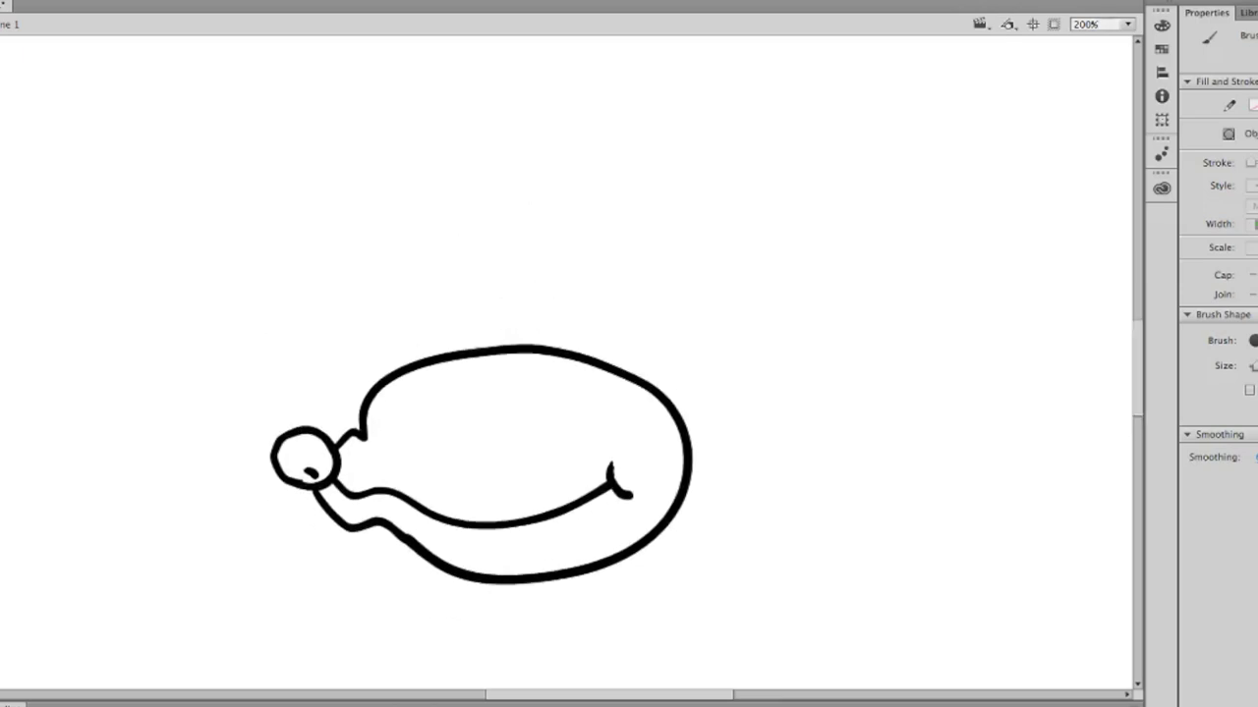
key("super+minus")
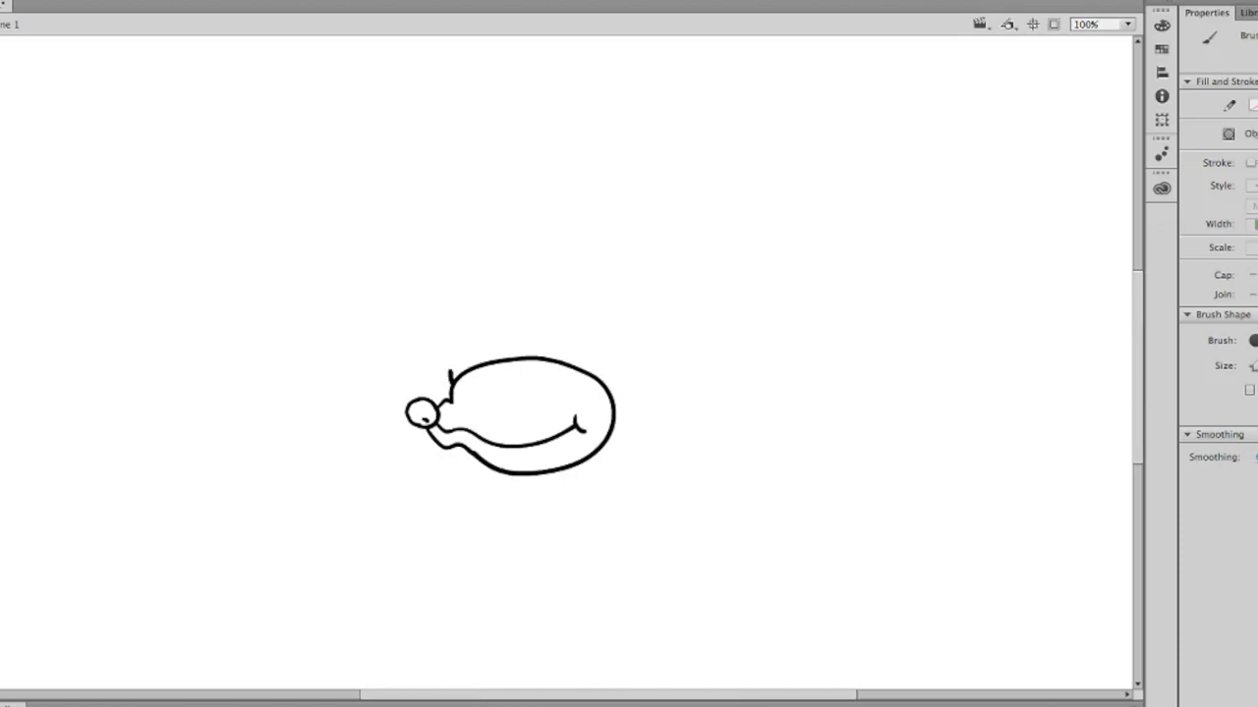
mouse_move(527, 241)
left_mouse_down()
mouse_move(726, 163)
mouse_move(688, 201)
mouse_move(689, 222)
mouse_move(807, 241)
left_mouse_up()
mouse_move(775, 286)
left_mouse_down()
mouse_move(866, 326)
mouse_move(905, 379)
mouse_move(854, 393)
mouse_move(872, 492)
mouse_move(850, 512)
mouse_move(818, 619)
left_mouse_up()
scroll(566, 343, "down", 5)
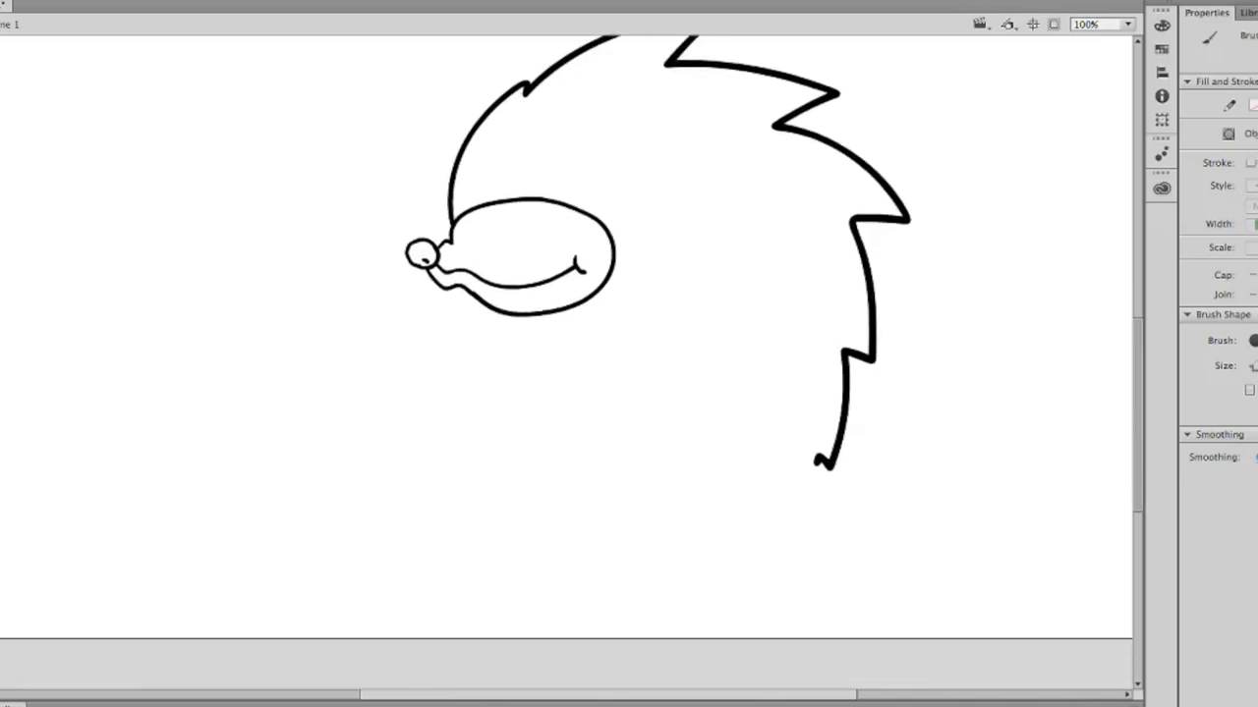
mouse_move(466, 283)
left_mouse_down()
mouse_move(439, 355)
mouse_move(454, 491)
mouse_move(594, 578)
mouse_move(765, 560)
left_mouse_up()
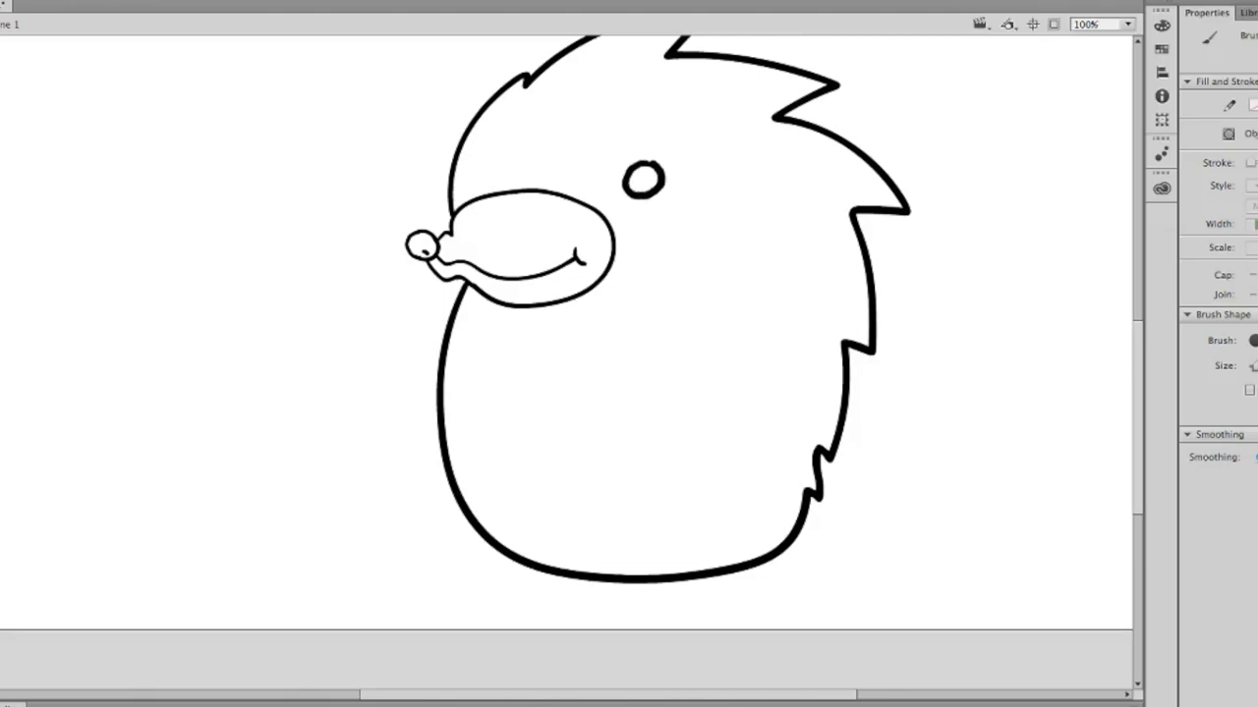
- Replace the small round eye with two tall joined eyes with narrow oval pupils, and add two thin bent arms with drooping fingers
key("ctrl+z")
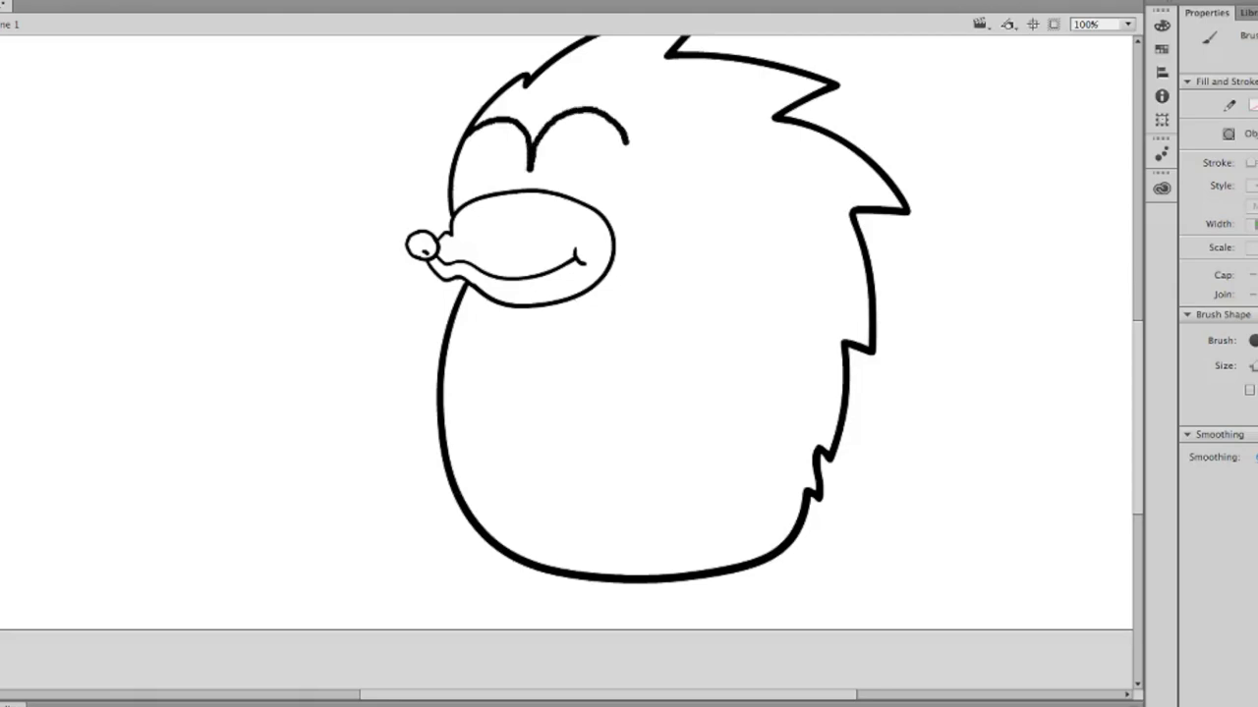
left_click_drag(618, 242, 612, 253)
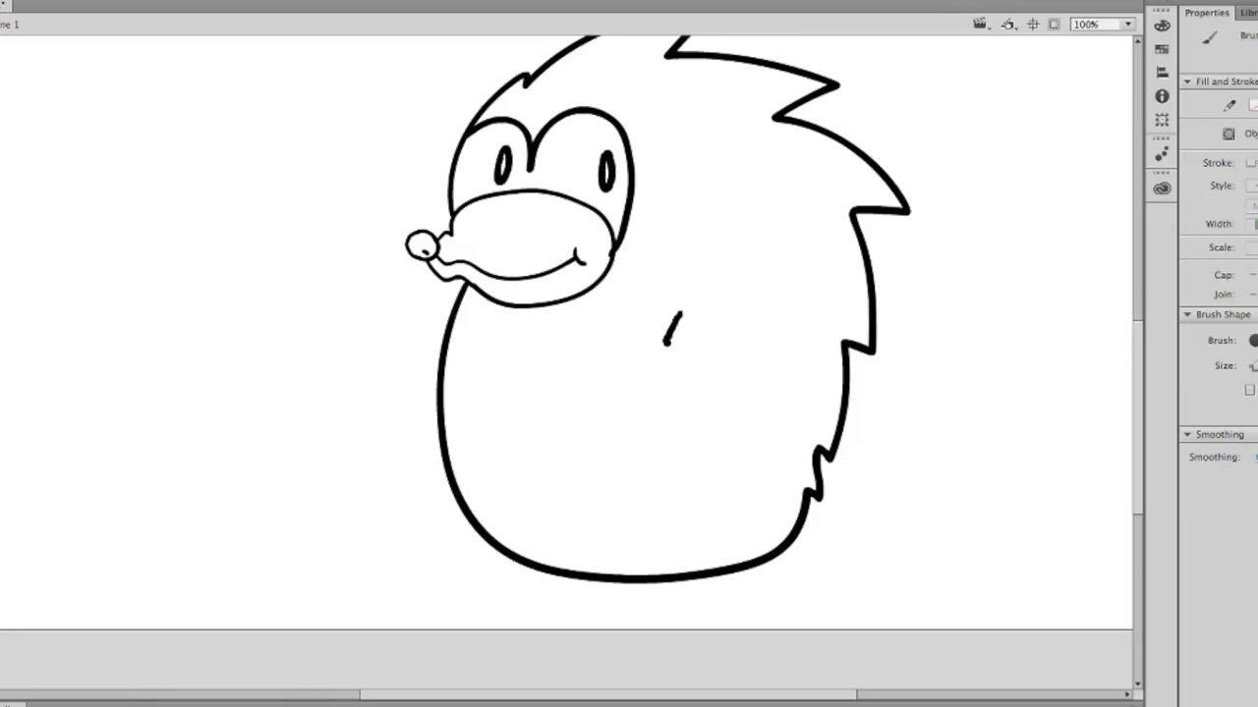
mouse_move(682, 313)
left_mouse_down()
mouse_move(638, 427)
mouse_move(563, 383)
mouse_move(540, 430)
mouse_move(555, 399)
mouse_move(550, 440)
mouse_move(578, 417)
mouse_move(651, 450)
mouse_move(706, 332)
left_mouse_up()
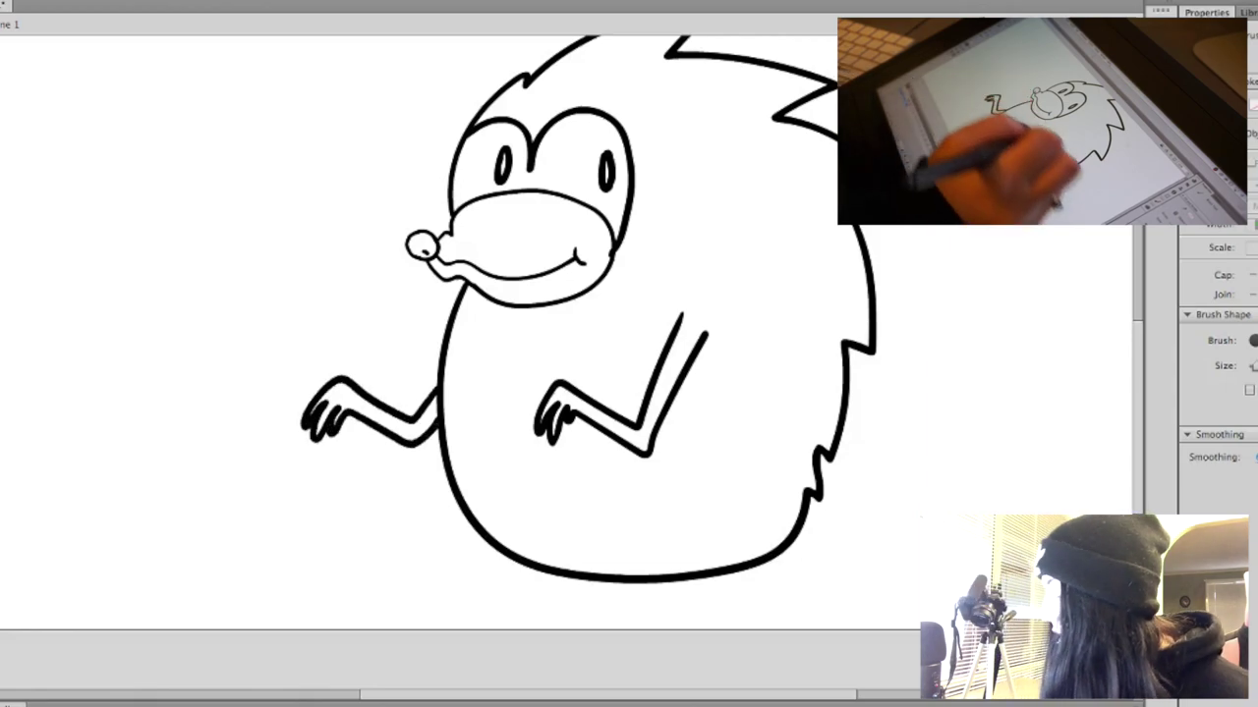
scroll(570, 343, "up", 3)
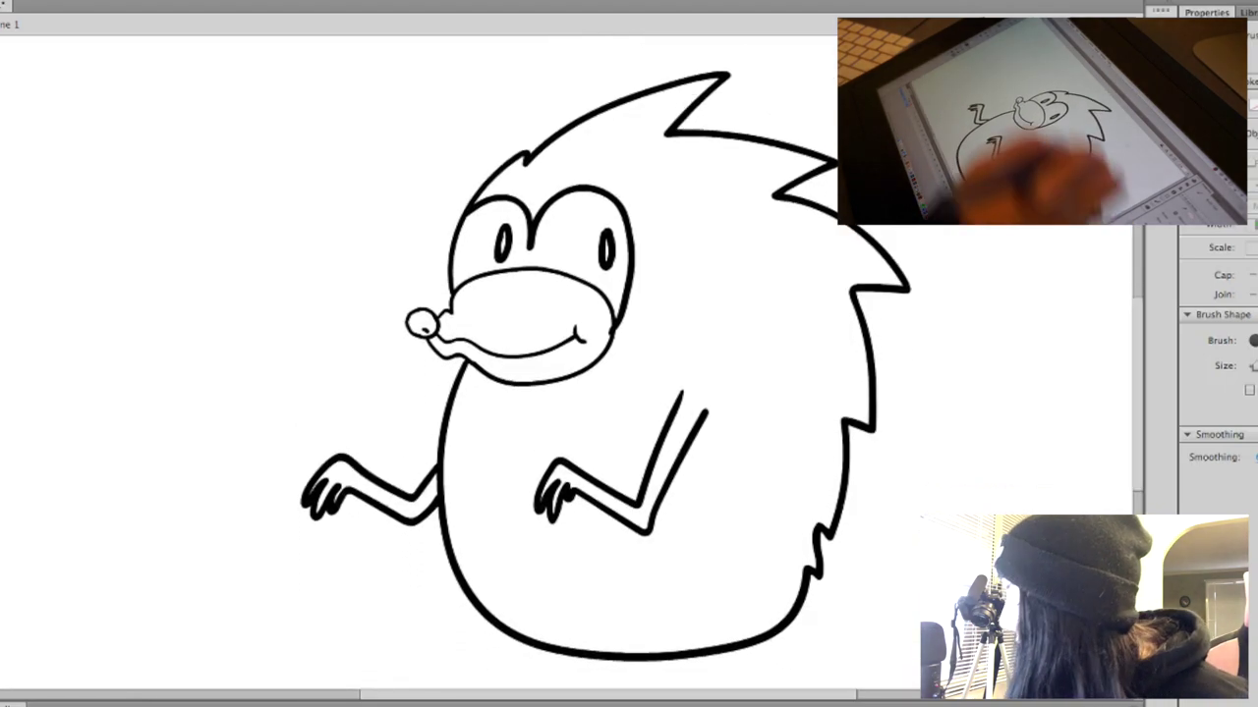
left_click_drag(545, 188, 608, 169)
left_click_drag(518, 190, 458, 168)
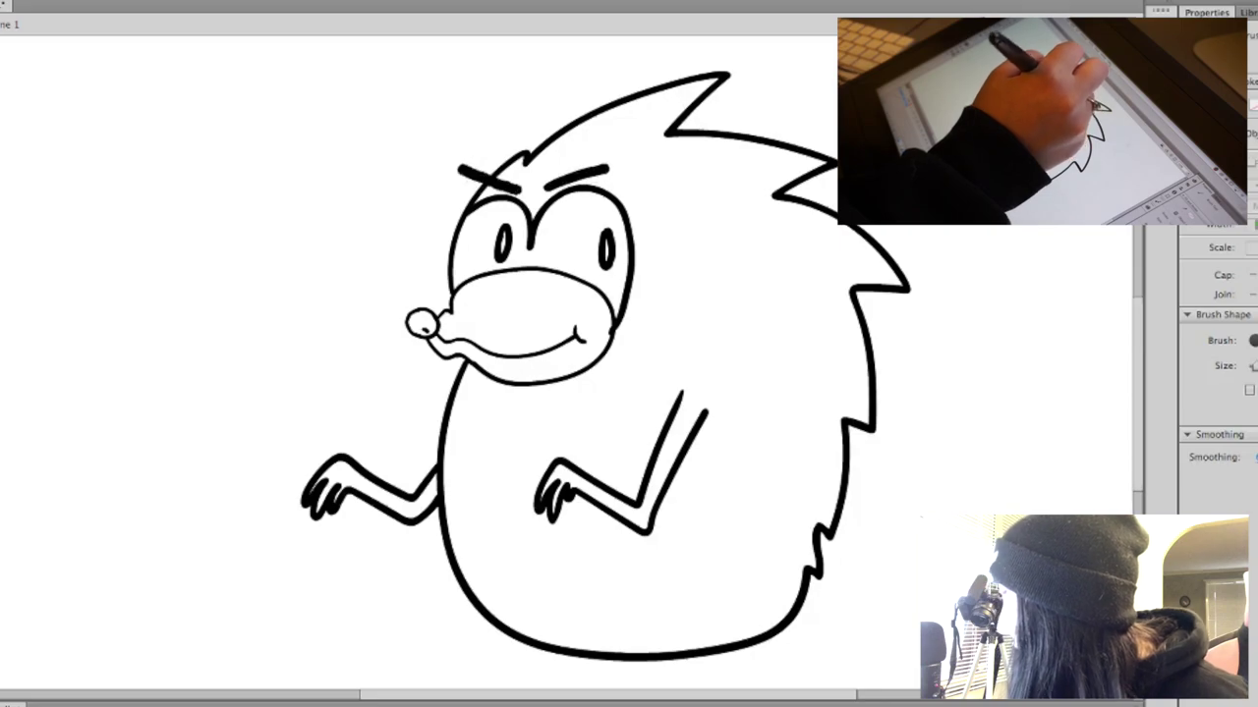
key("ctrl+z")
key("ctrl+z")
- Draw two thick, steeply slanted angry eyebrows above the eyes
left_click_drag(542, 195, 606, 155)
left_click_drag(520, 191, 462, 155)
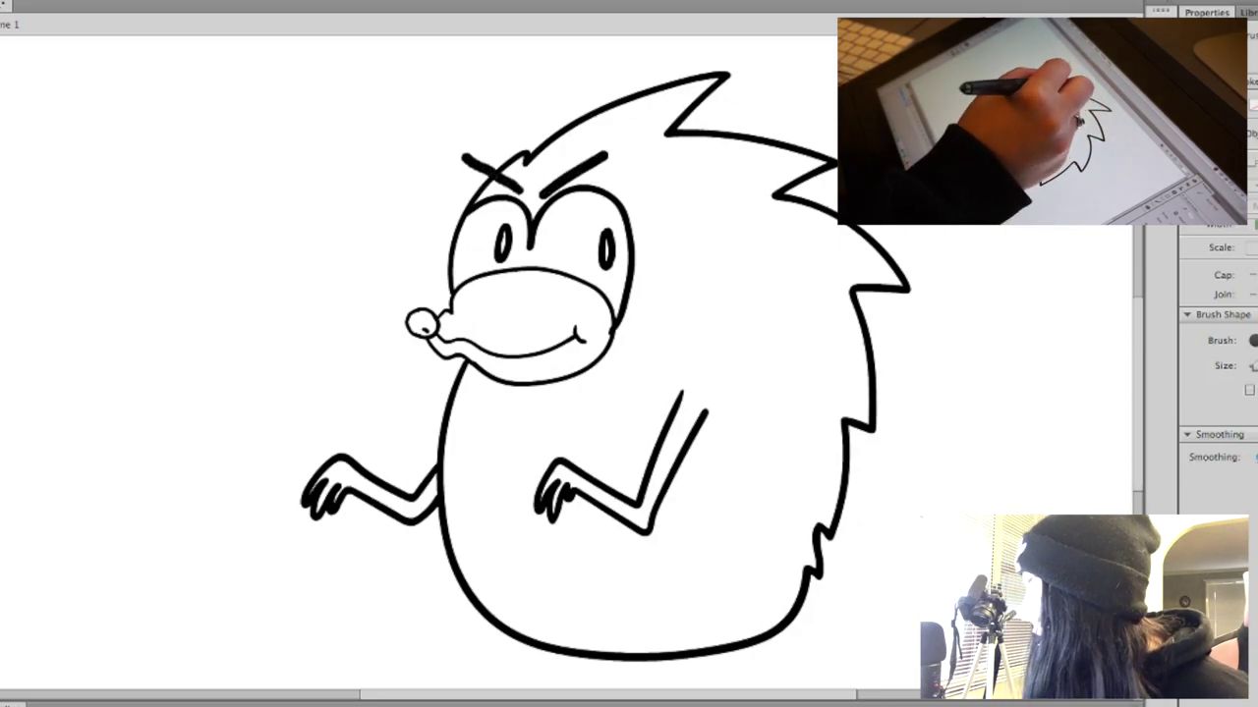
scroll(569, 363, "down", 2)
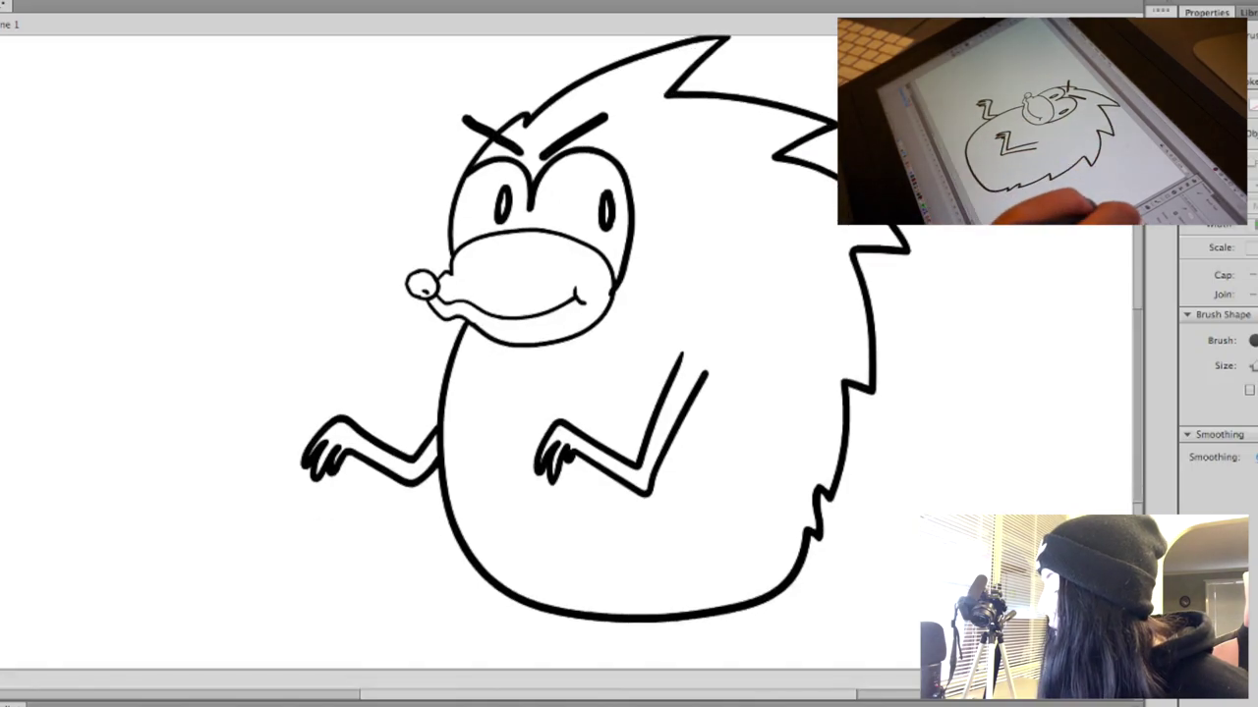
scroll(570, 363, "up", 3)
scroll(570, 363, "down", 5)
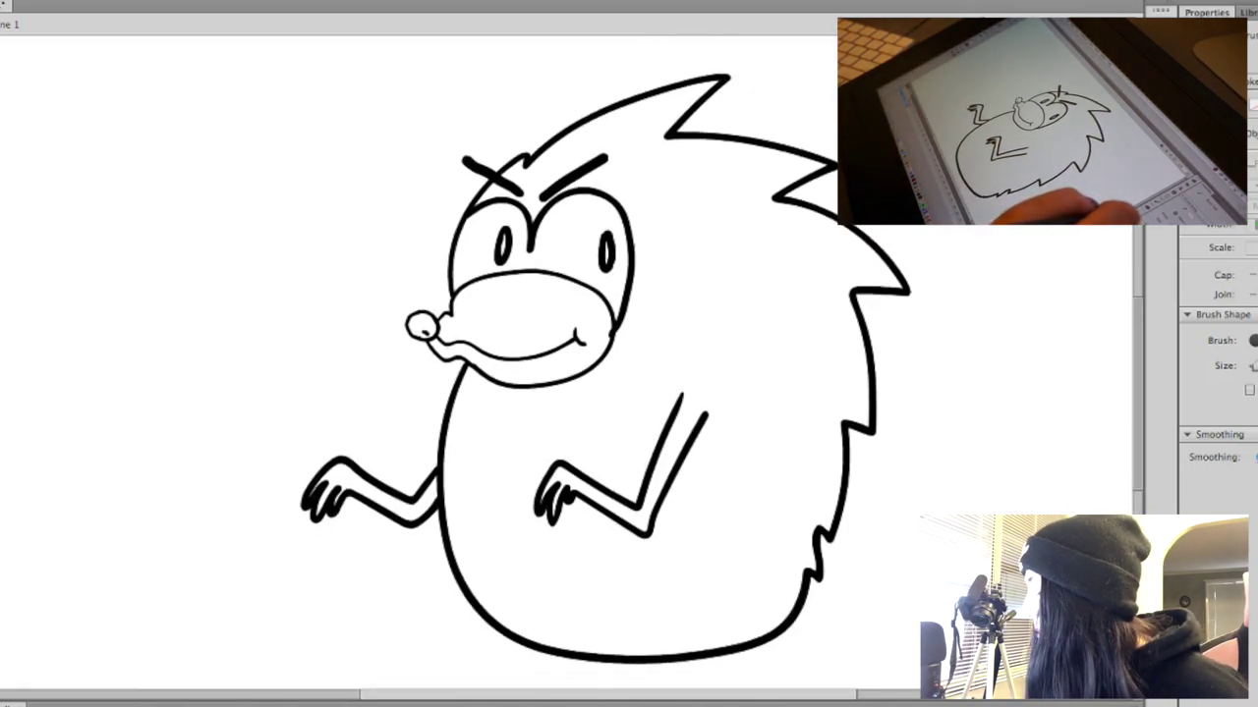
scroll(570, 364, "up", 5)
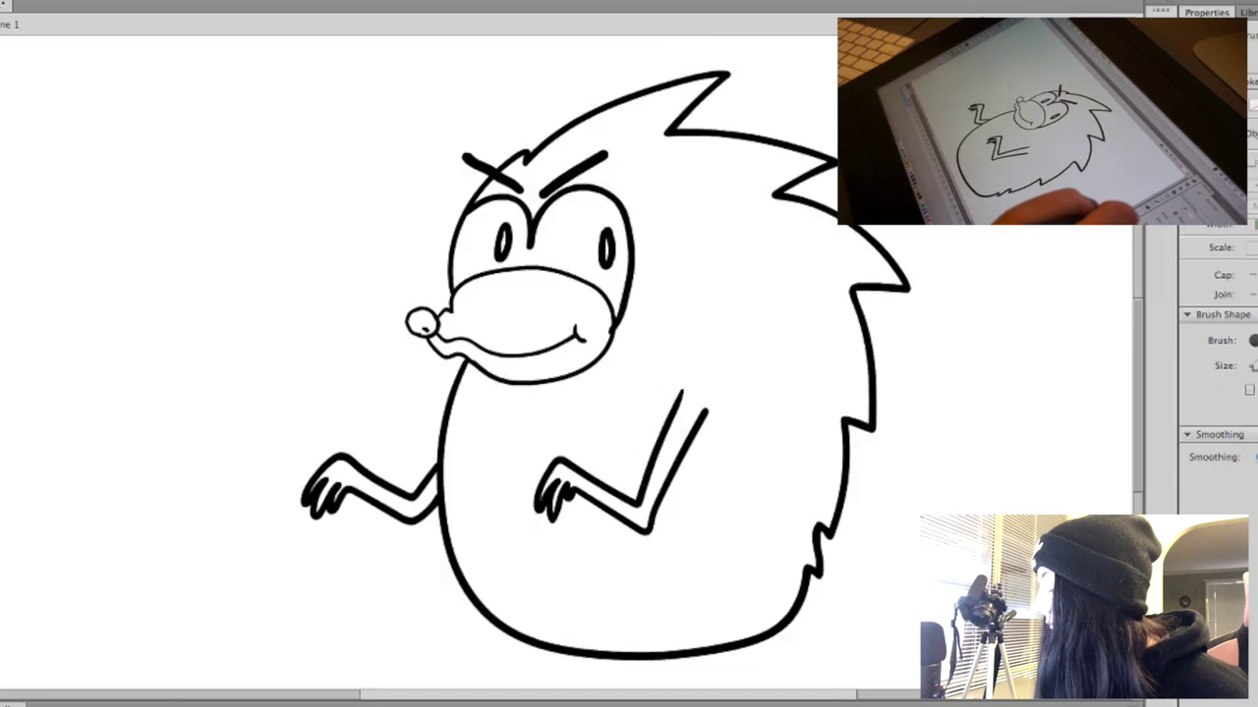
scroll(570, 364, "down", 1)
scroll(570, 363, "up", 3)
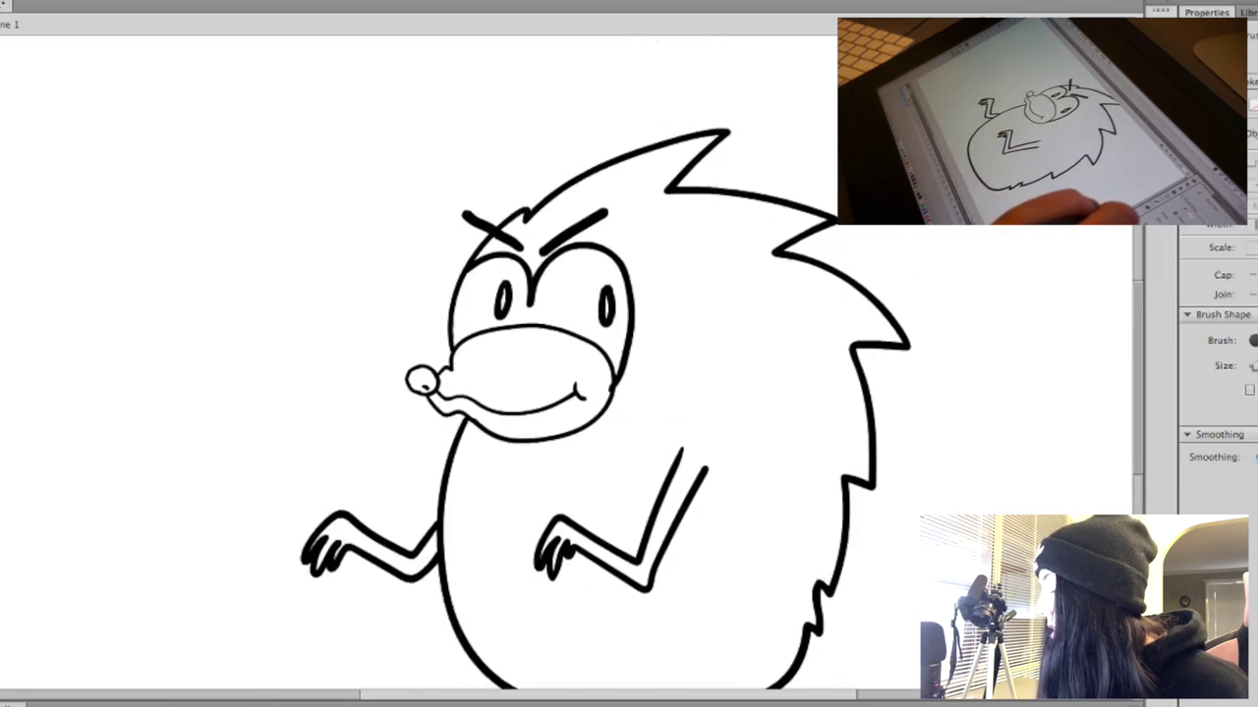
scroll(570, 364, "down", 3)
- Draw two legs below the belly, one bent at the knee and one stretched straight forward, each ending in a small pointed foot
scroll(570, 363, "down", 6)
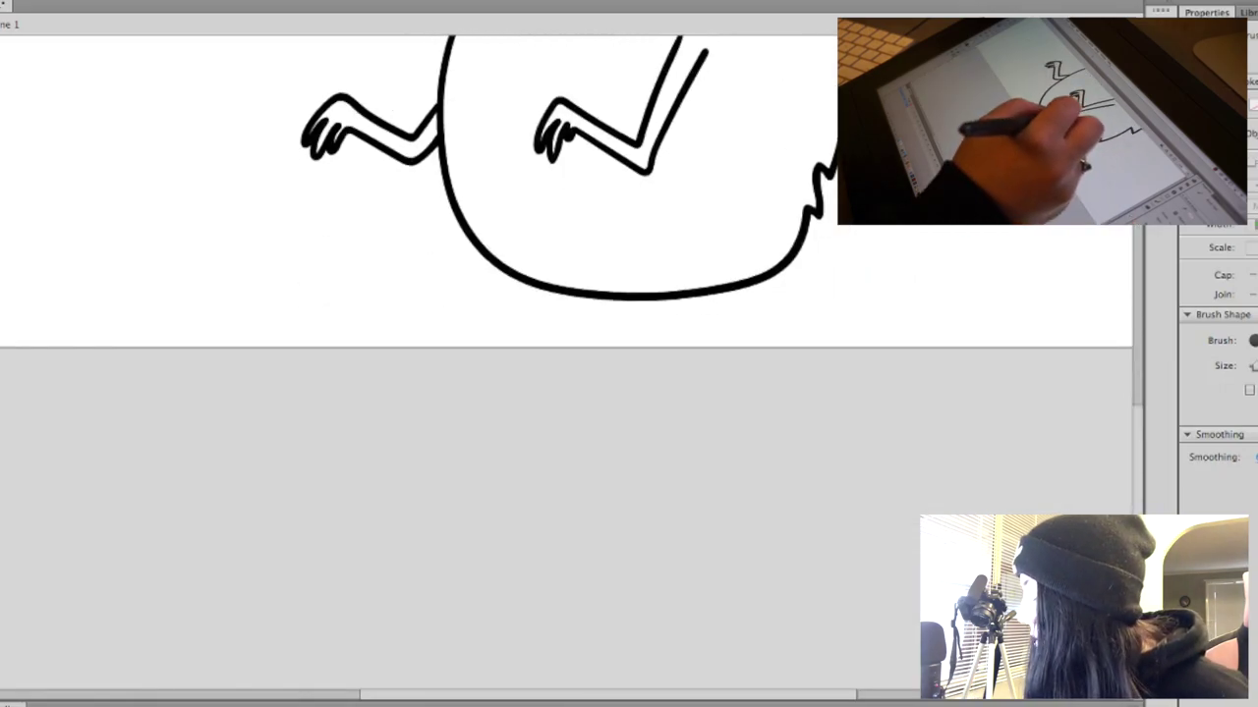
left_click_drag(665, 249, 609, 346)
mouse_move(580, 405)
left_mouse_down()
mouse_move(667, 477)
mouse_move(670, 556)
mouse_move(755, 526)
mouse_move(684, 452)
mouse_move(656, 398)
mouse_move(752, 253)
left_mouse_up()
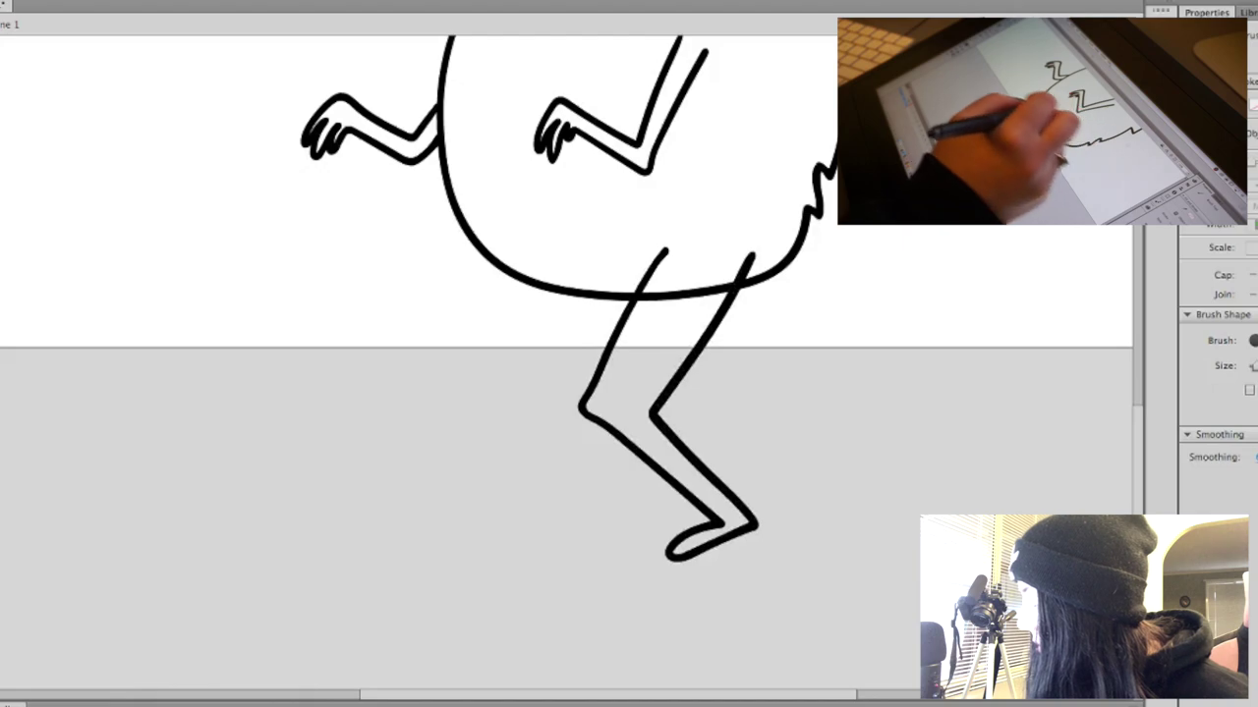
mouse_move(498, 303)
left_mouse_down()
mouse_move(337, 425)
mouse_move(293, 424)
mouse_move(336, 461)
mouse_move(604, 297)
left_mouse_up()
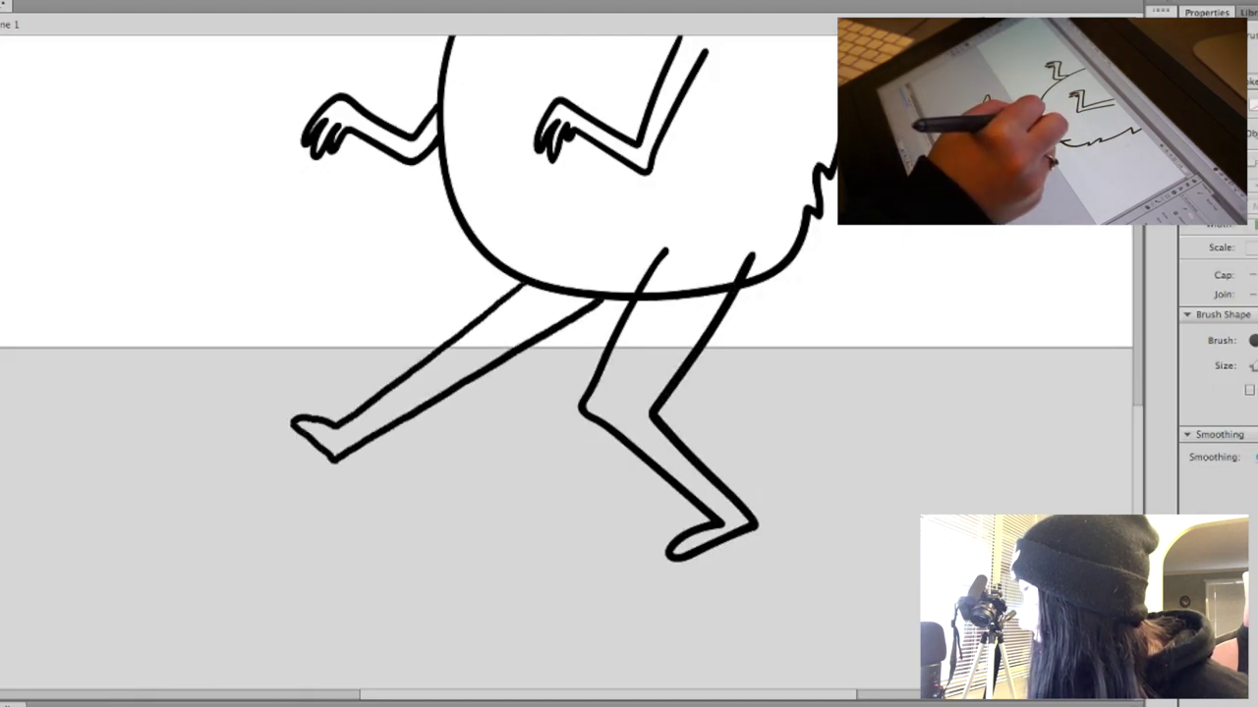
scroll(566, 353, "up", 5)
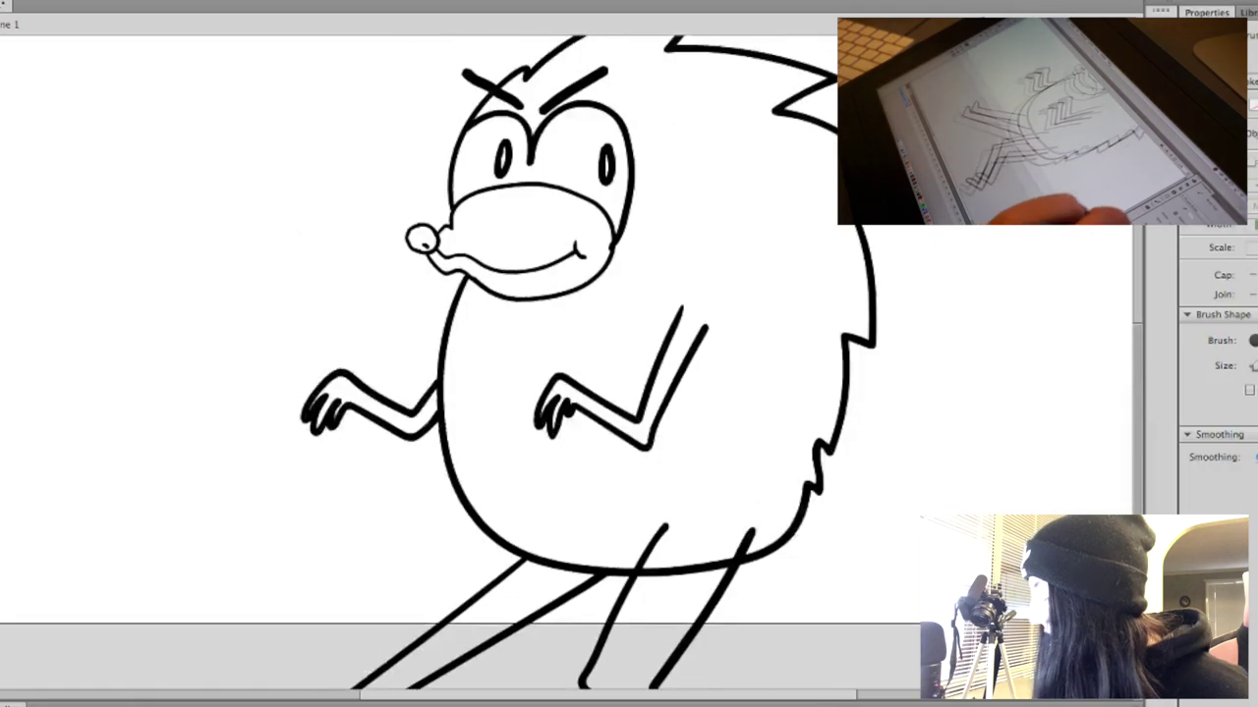
- Fill the spiky character's body, legs and outstretched arm with blue and its muzzle with light pink
key("super+minus")
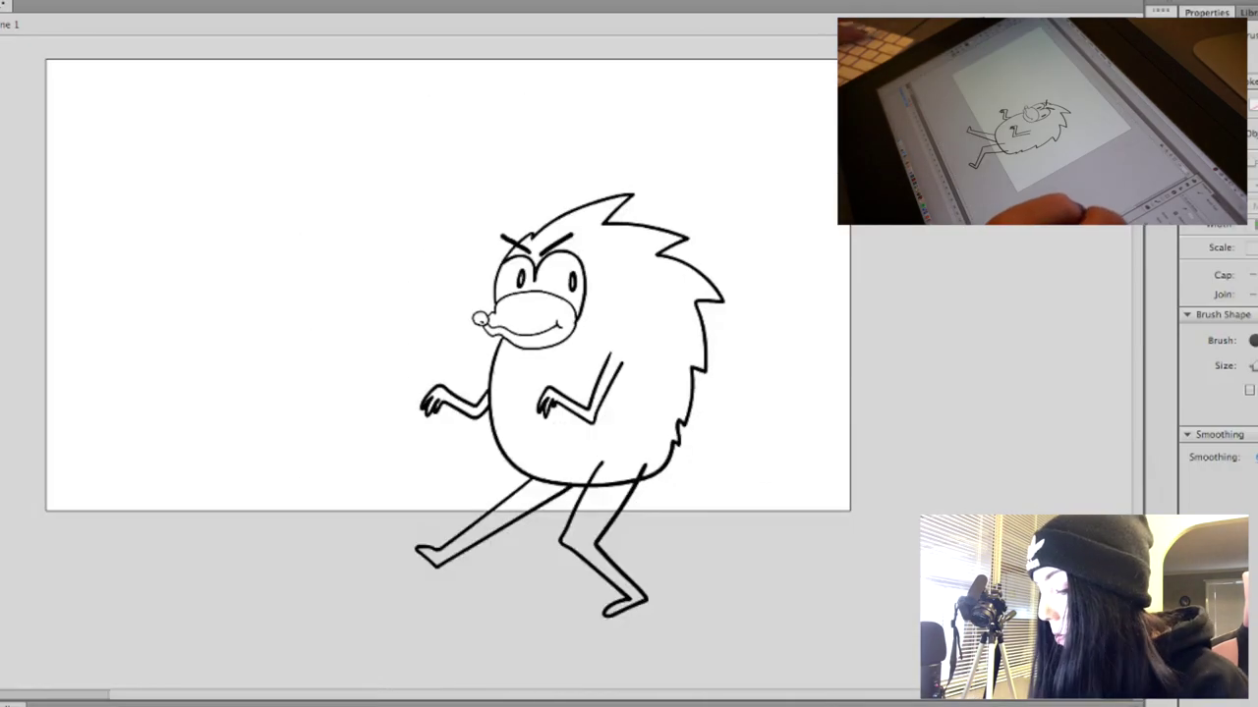
key("k")
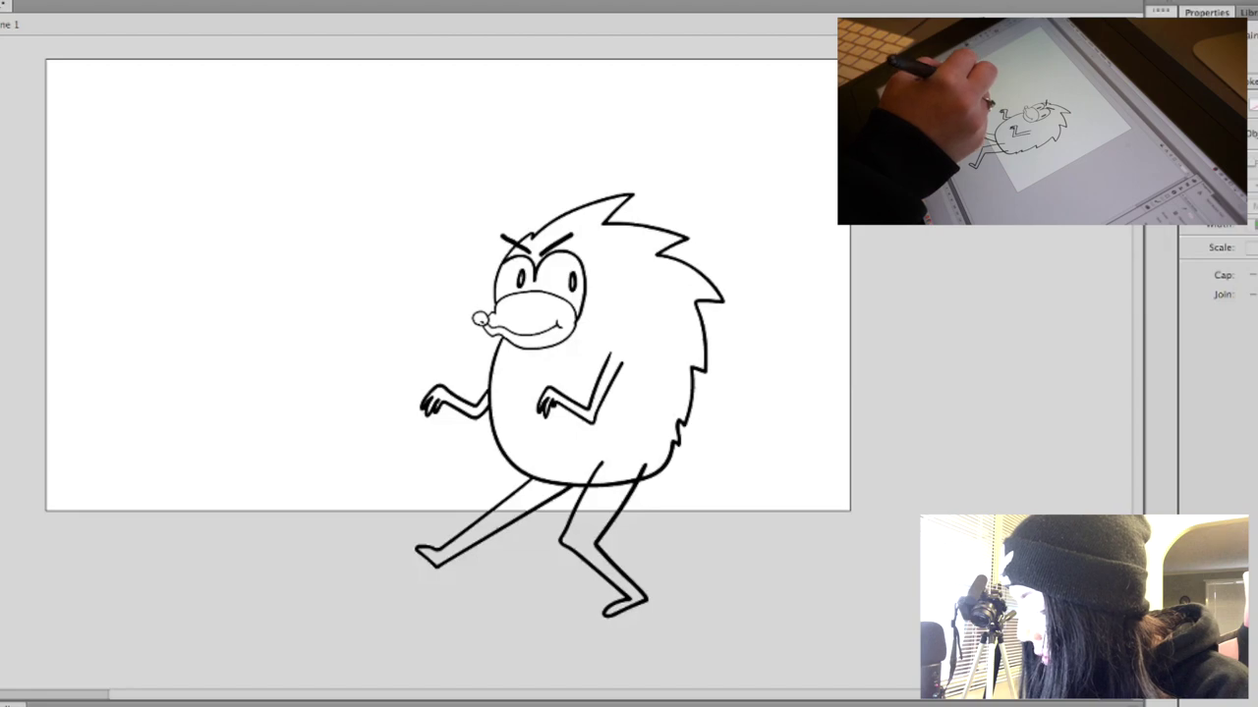
left_click(629, 334)
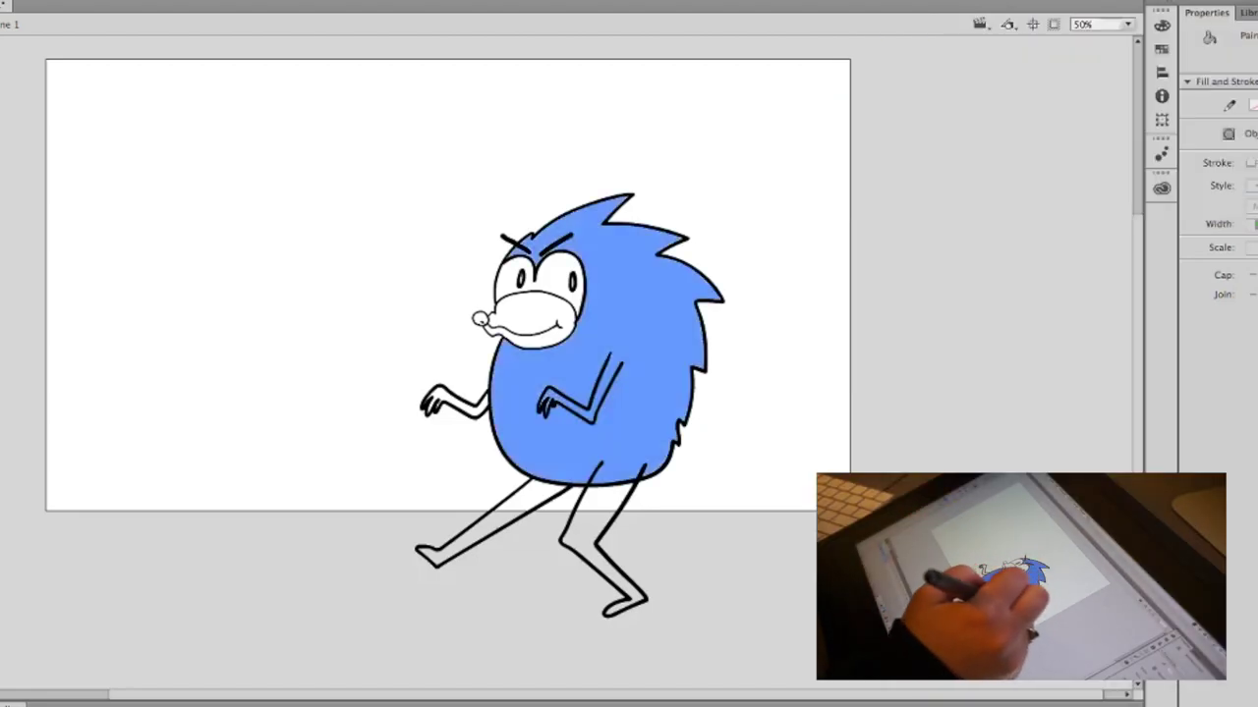
left_click(599, 521)
left_click(501, 515)
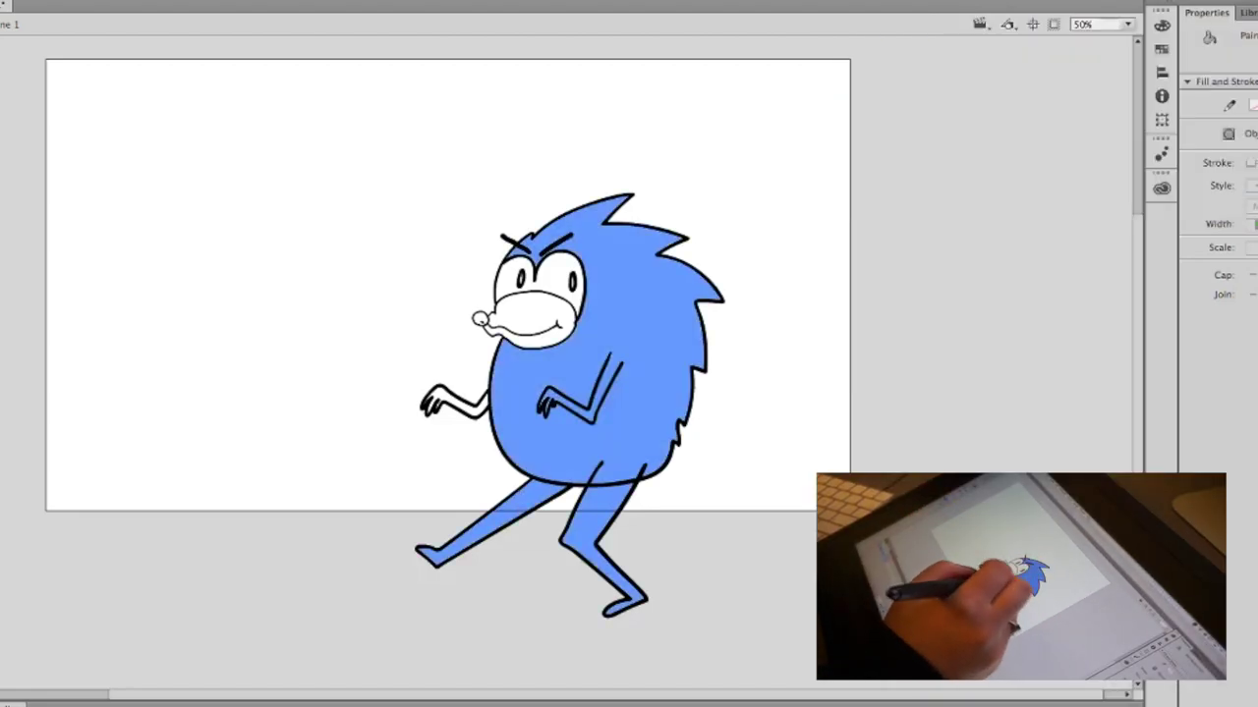
left_click(462, 403)
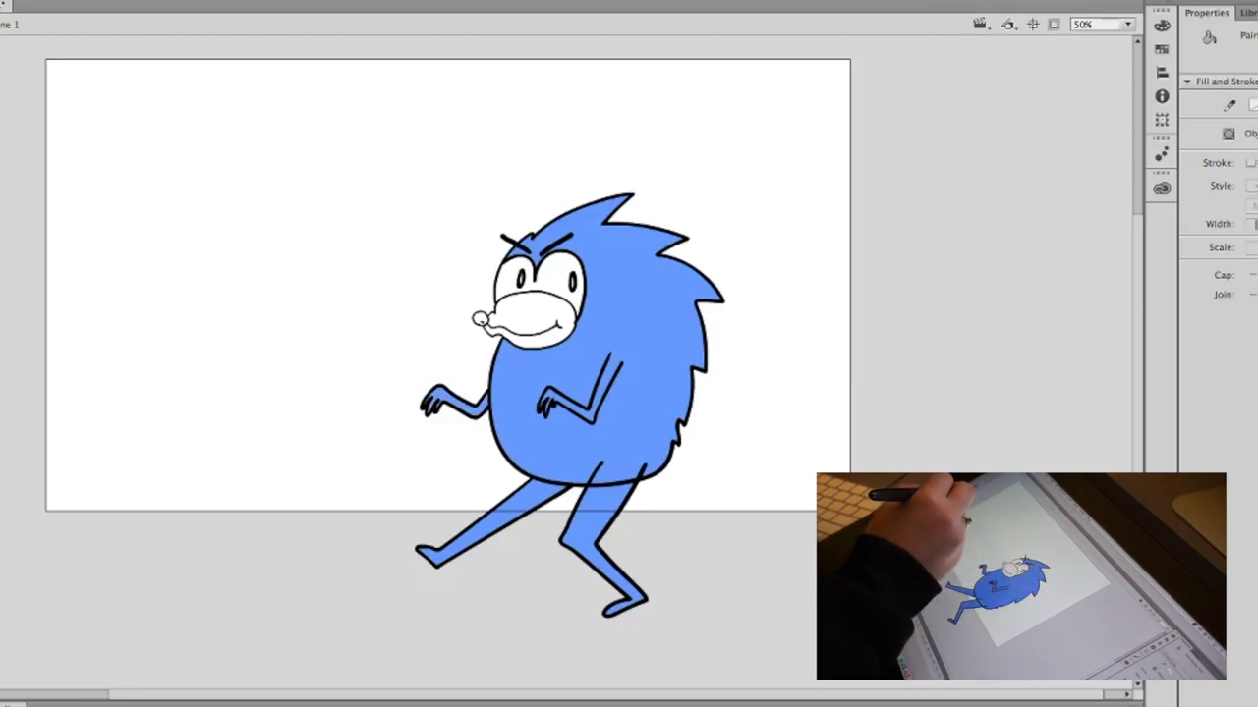
left_click(531, 322)
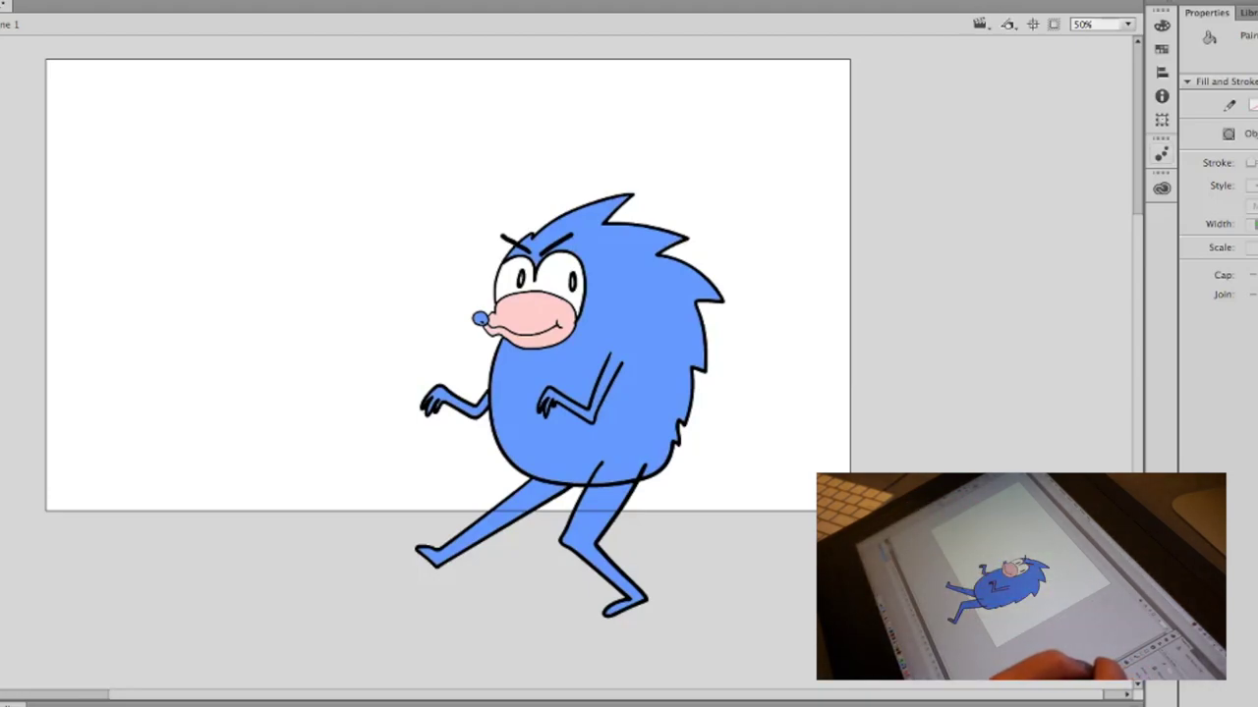
- Outline a shadow area along the back spikes and lower belly with the Pencil tool, and fill it and both legs with darker blue
key("y")
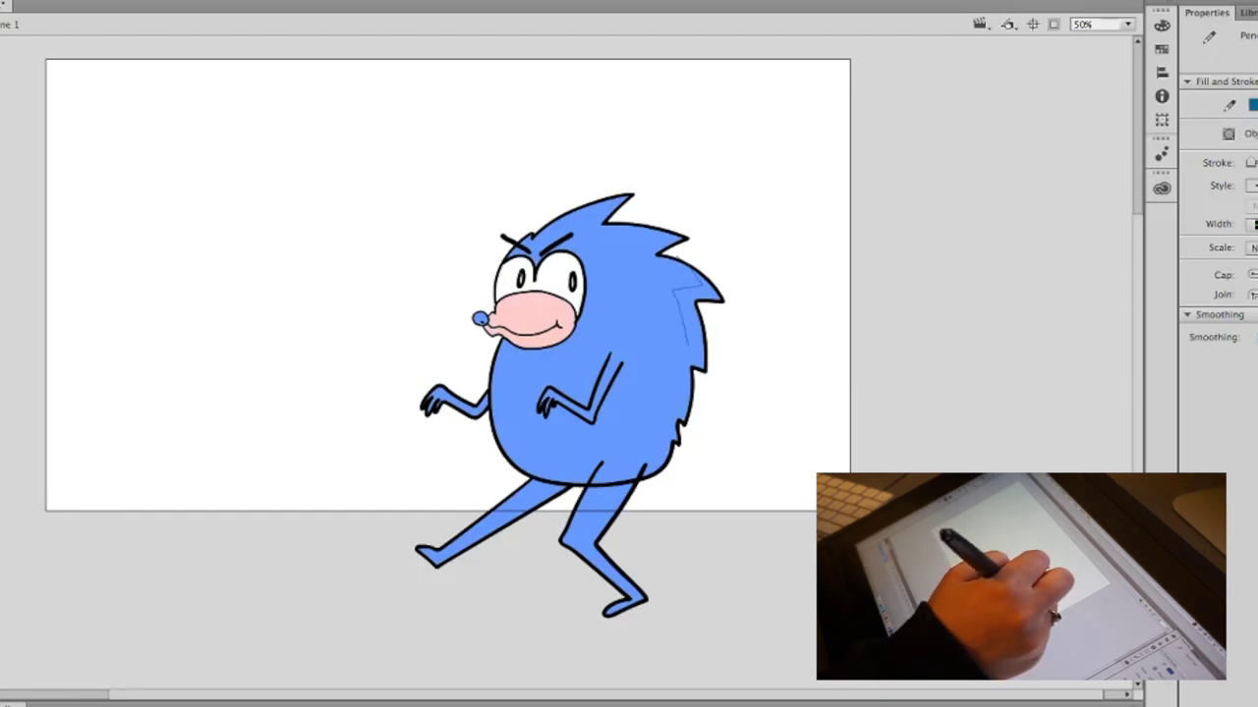
mouse_move(668, 393)
left_mouse_down()
mouse_move(631, 432)
mouse_move(558, 452)
mouse_move(479, 417)
left_mouse_up()
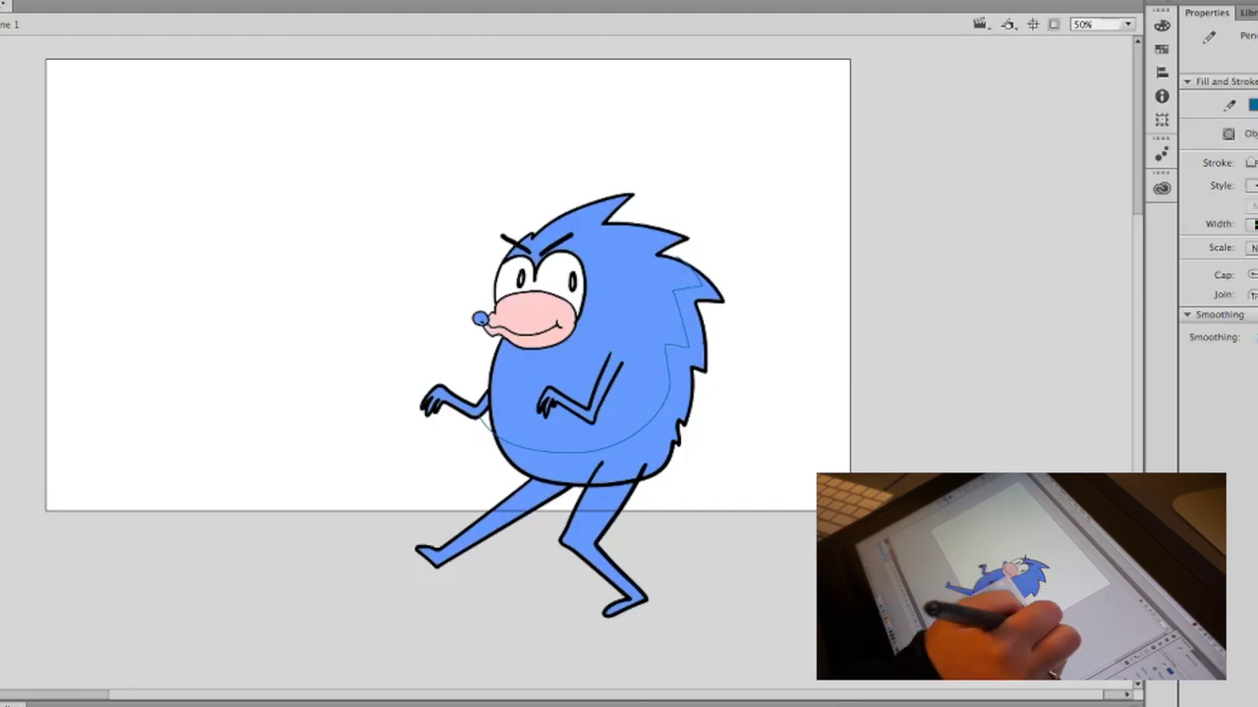
key("k")
left_click(682, 393)
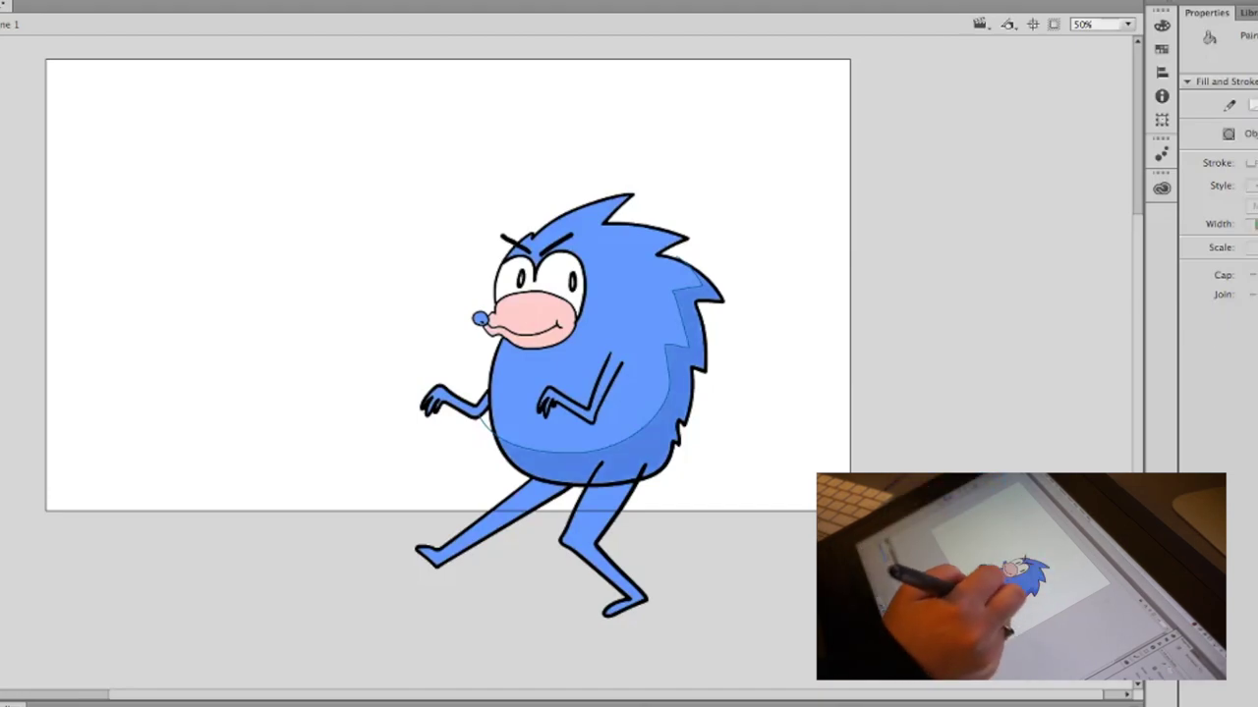
left_click(589, 521)
left_click(501, 515)
- Delete the pencil guide line that borders the shadow on the body
key("super+a")
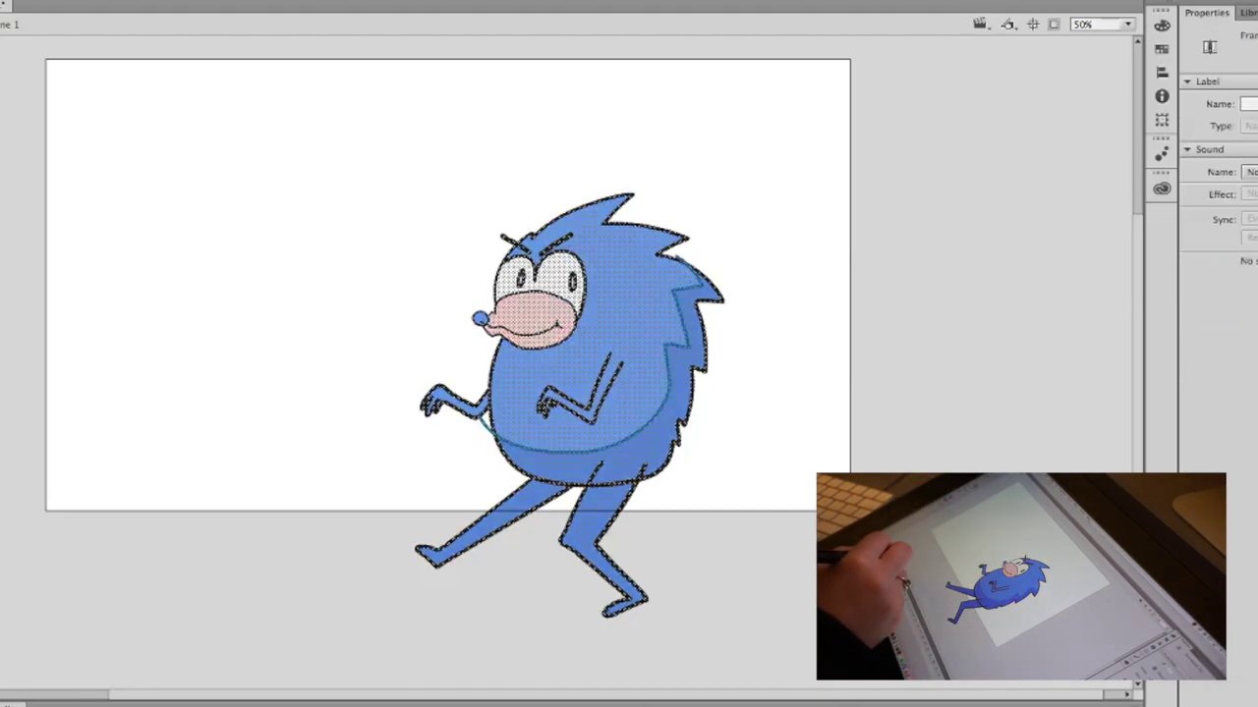
key("Delete")
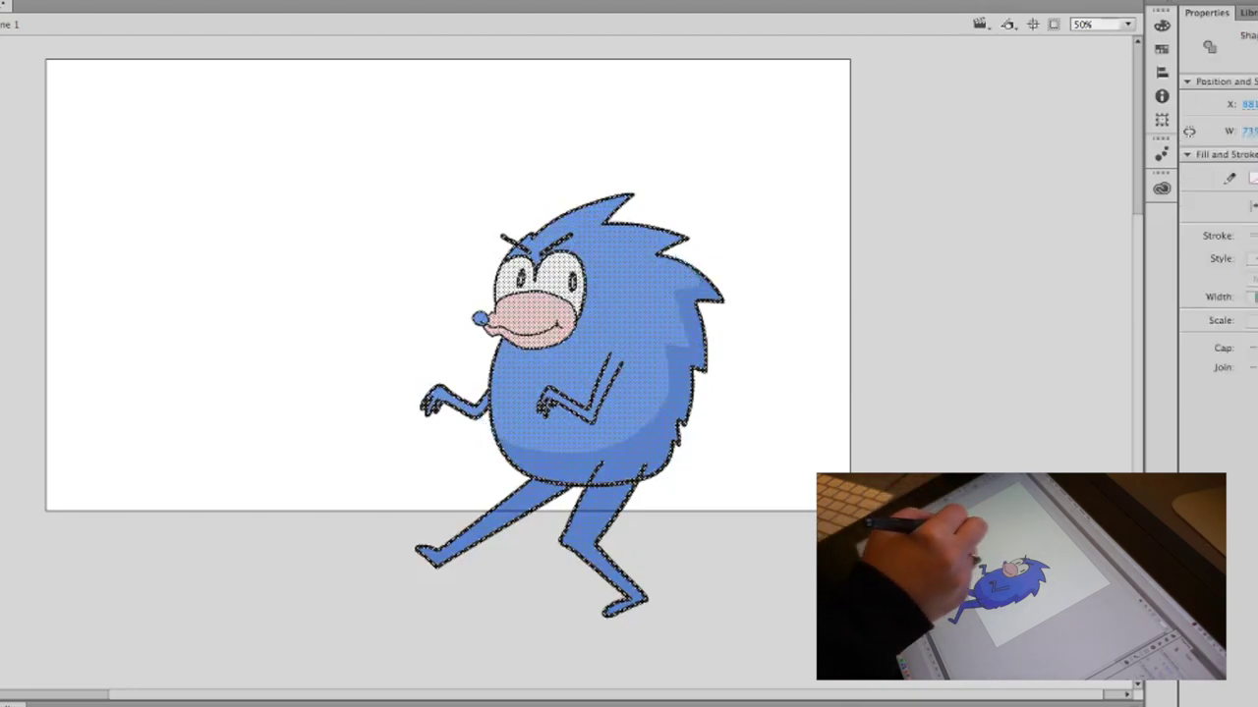
key("Escape")
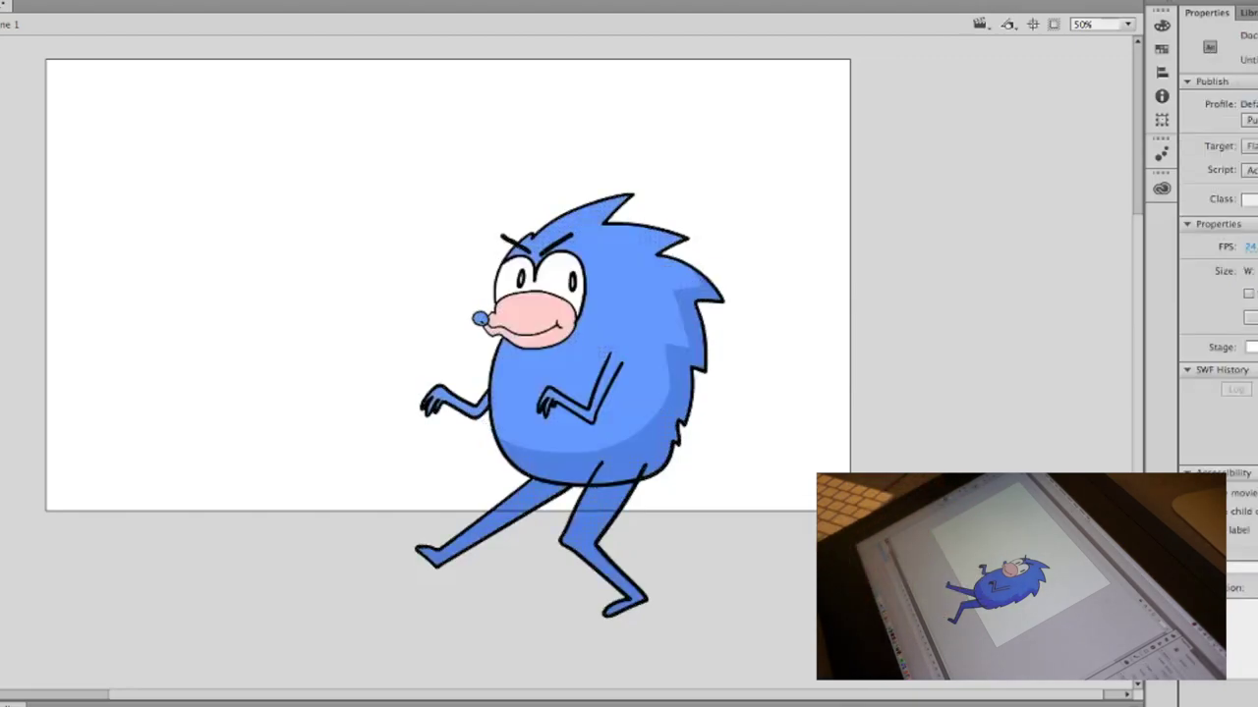
- Draw a new character's large rounded nose with the Brush tool, with a filled oval nostril and a small second nostril bump on the far side
key("b")
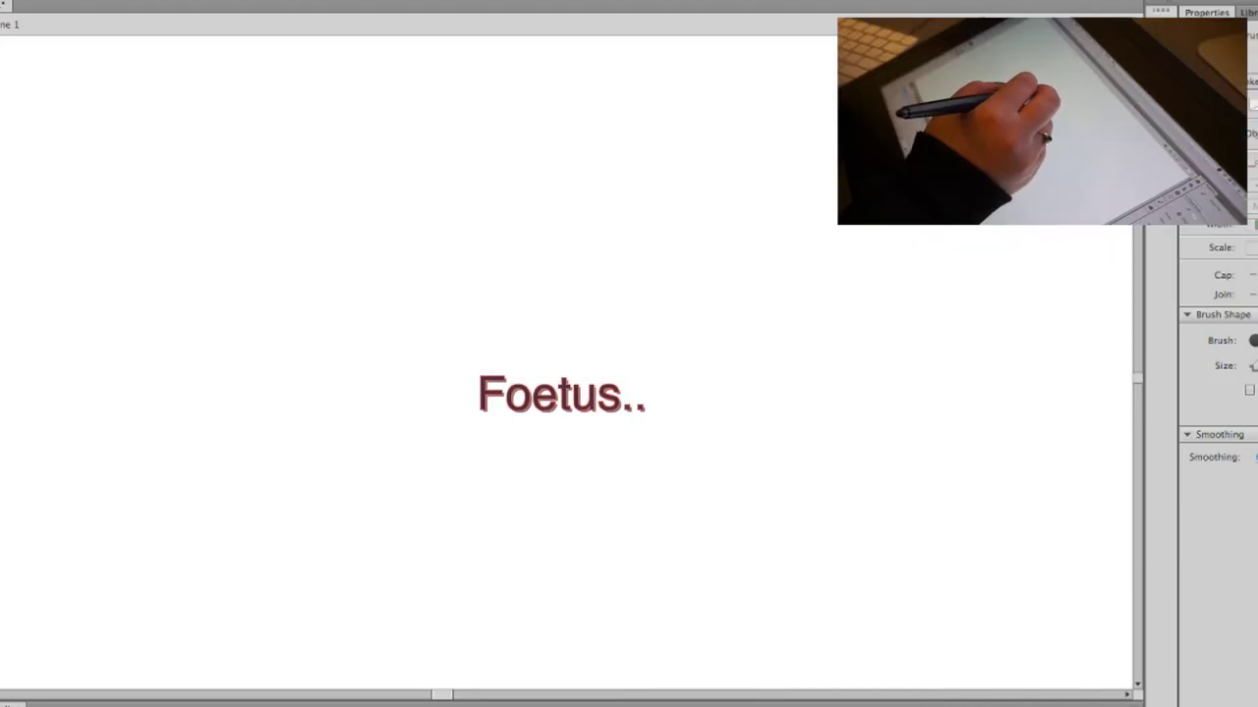
mouse_move(443, 262)
left_mouse_down()
mouse_move(422, 319)
mouse_move(378, 370)
left_mouse_up()
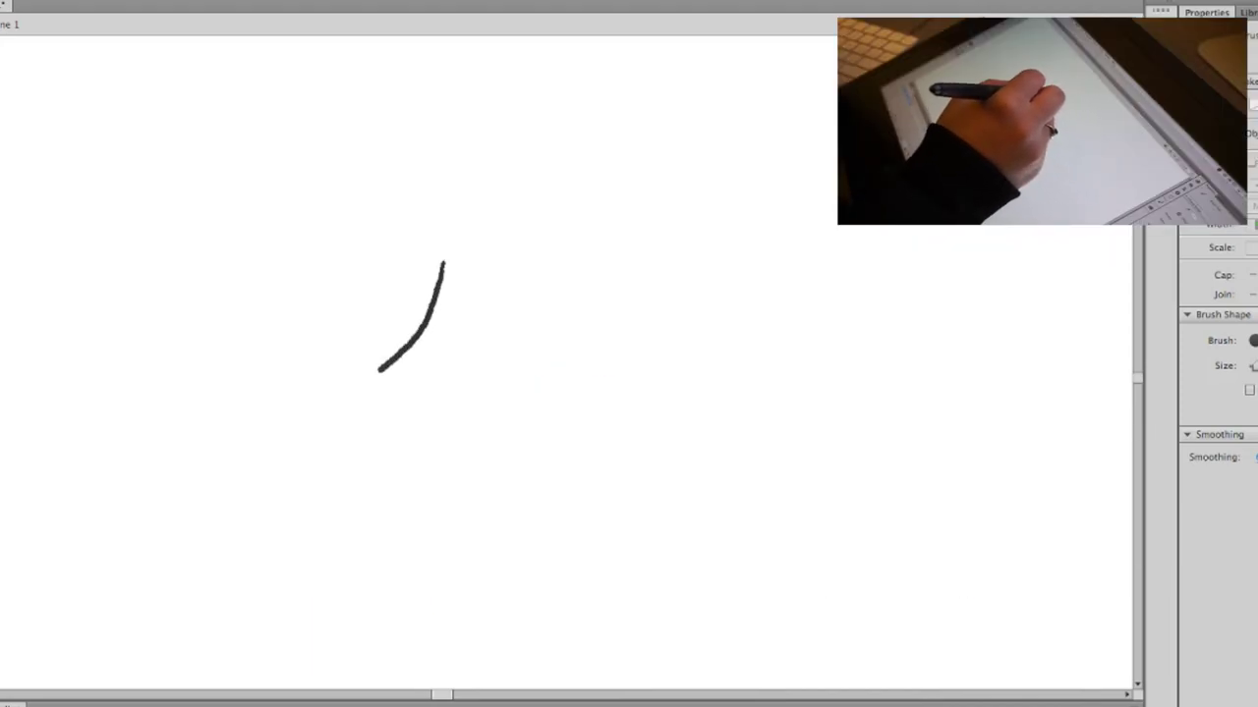
mouse_move(407, 420)
left_mouse_down()
mouse_move(472, 423)
mouse_move(539, 396)
mouse_move(494, 365)
mouse_move(505, 401)
mouse_move(487, 392)
left_mouse_up()
left_click(508, 382)
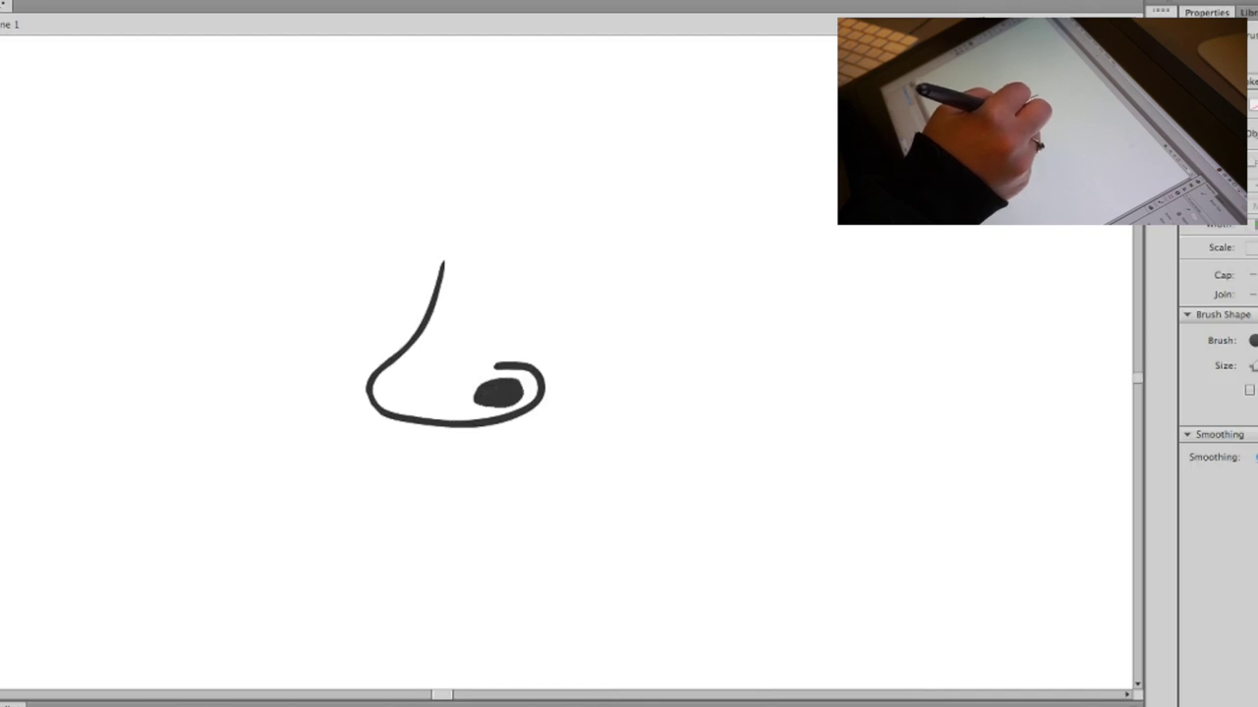
left_click_drag(387, 360, 352, 378)
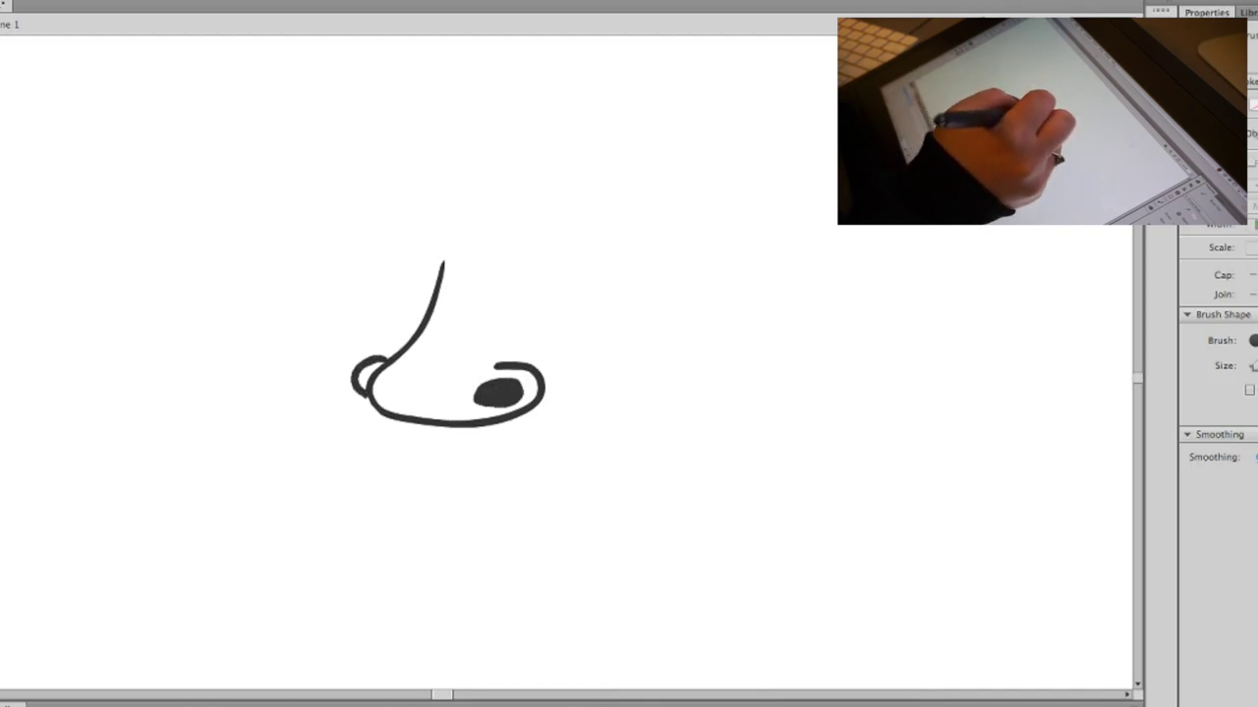
left_click_drag(404, 311, 400, 117)
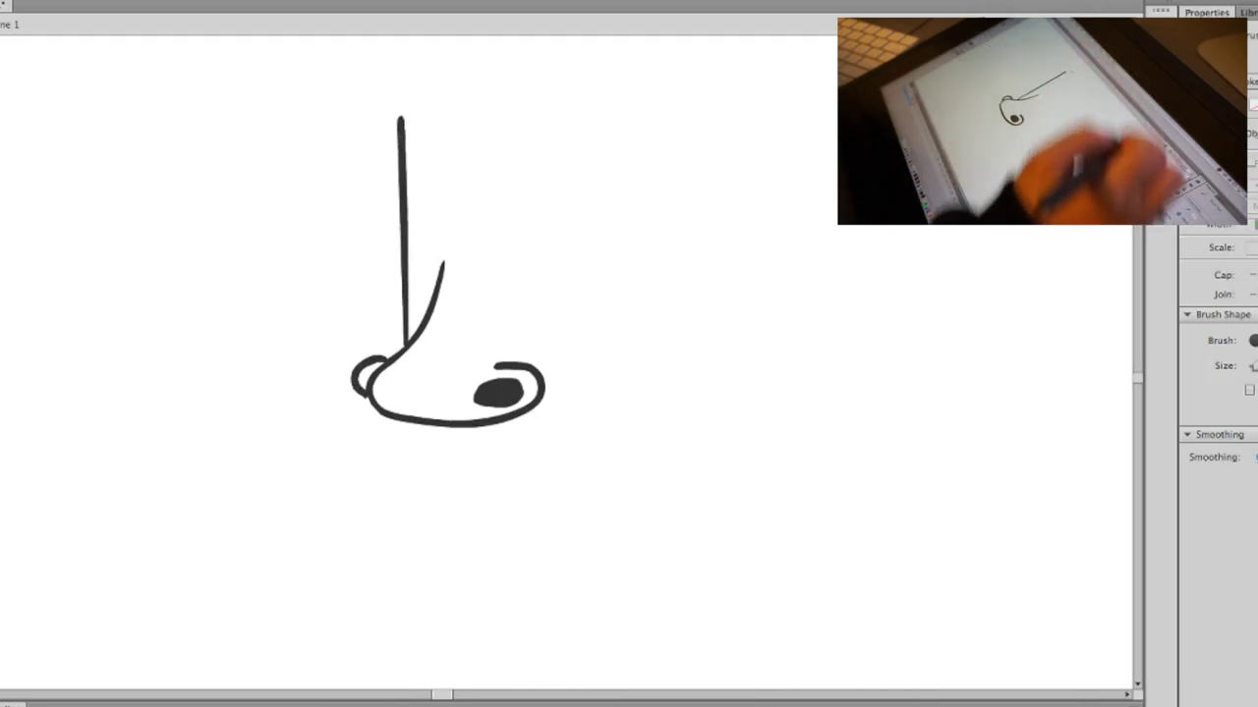
key("super+minus")
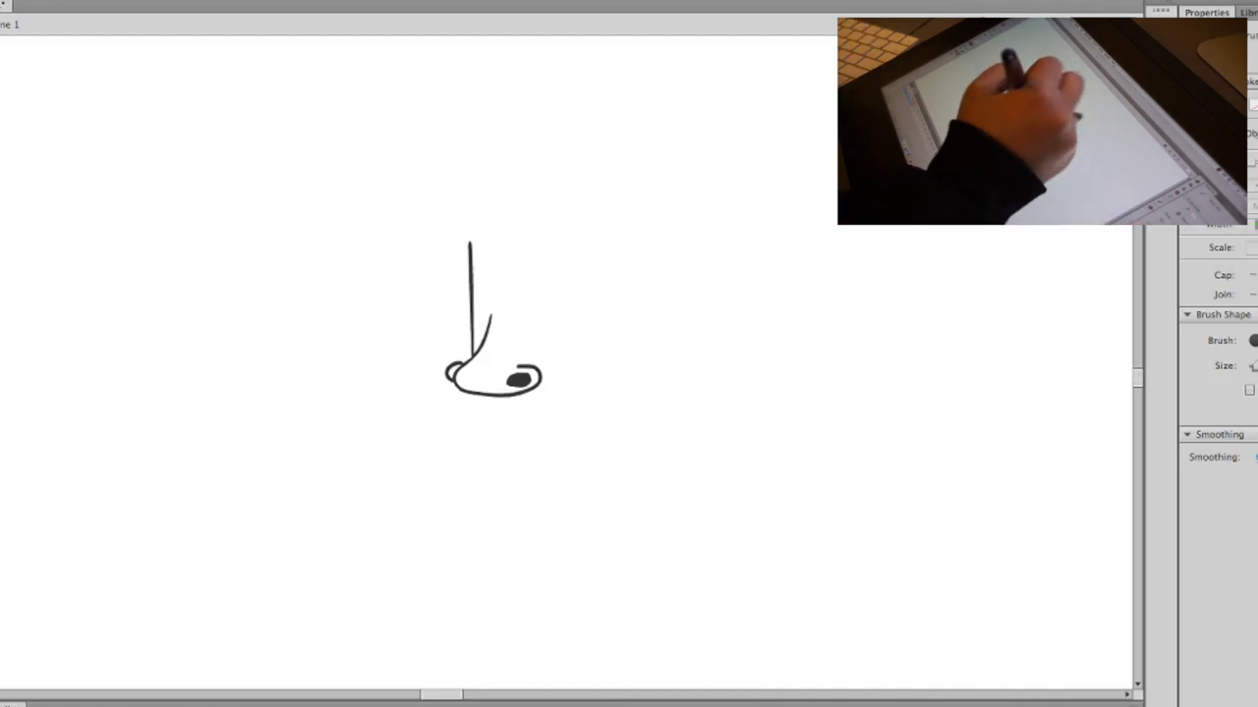
key("ctrl+z")
- Draw a tall domed head outline from the nose over to the back, ending in a round ear with a squiggle inside
left_click_drag(474, 349, 470, 272)
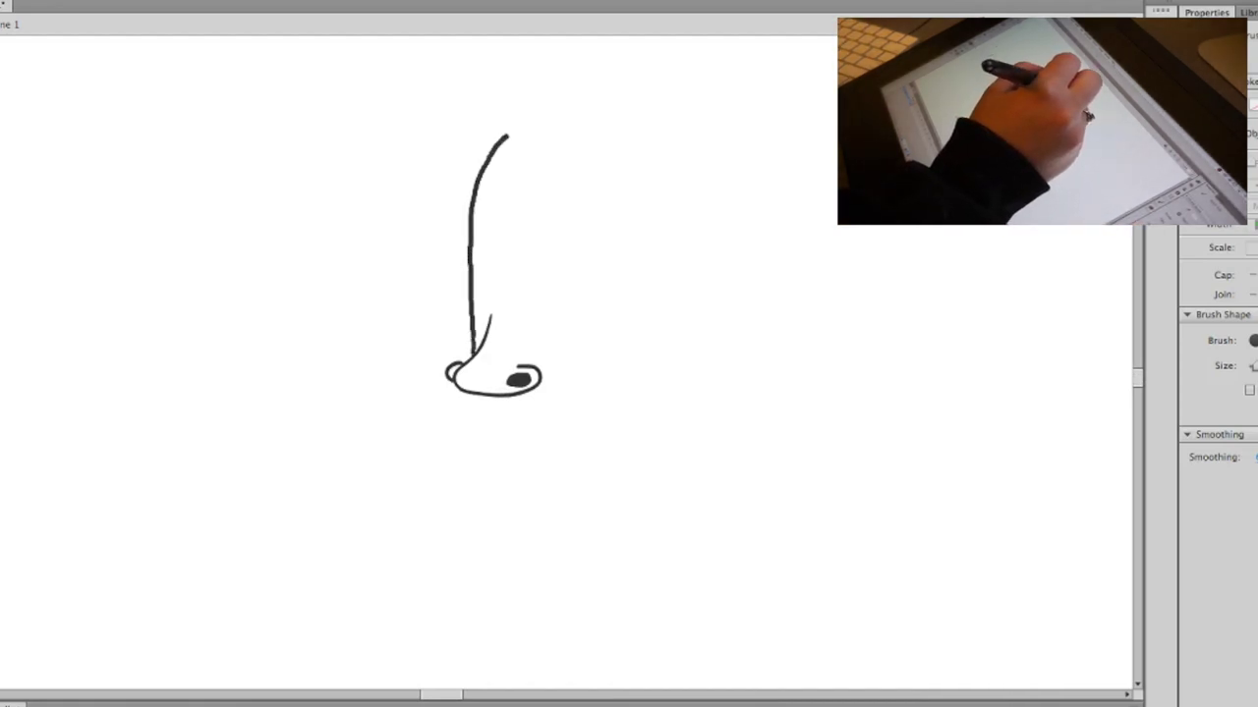
mouse_move(544, 118)
left_mouse_down()
mouse_move(609, 108)
mouse_move(682, 127)
left_mouse_up()
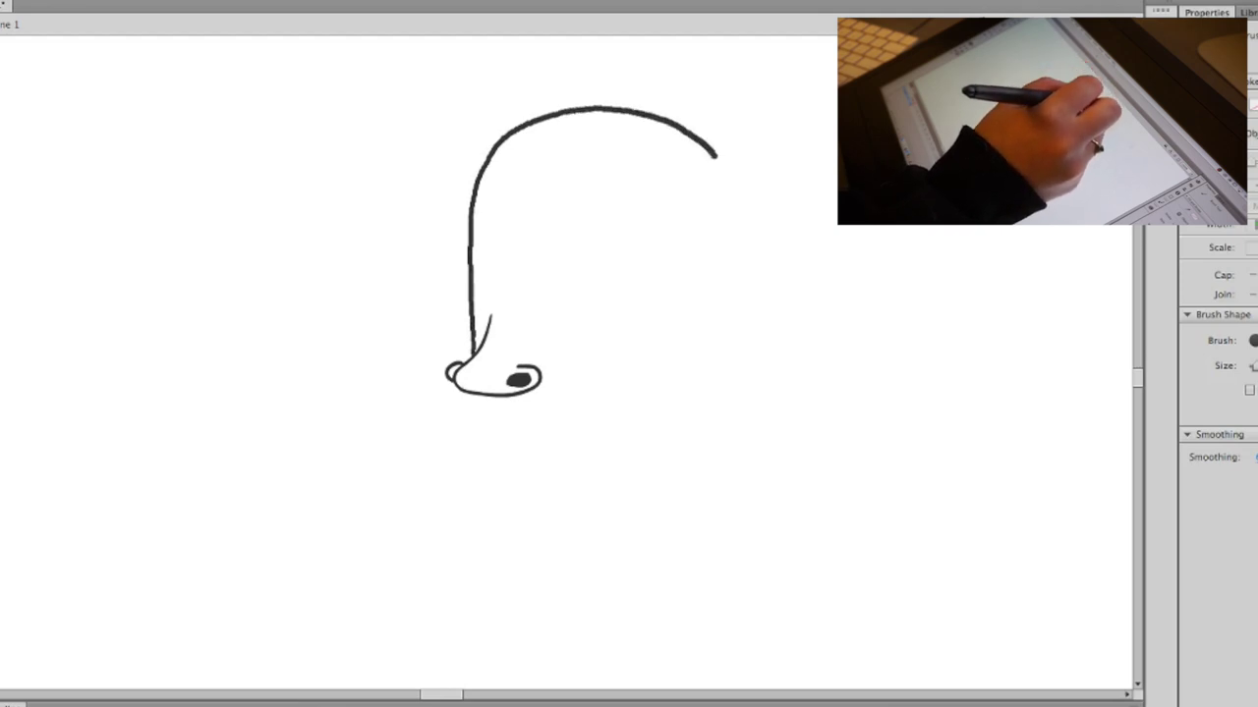
left_click_drag(741, 258, 740, 383)
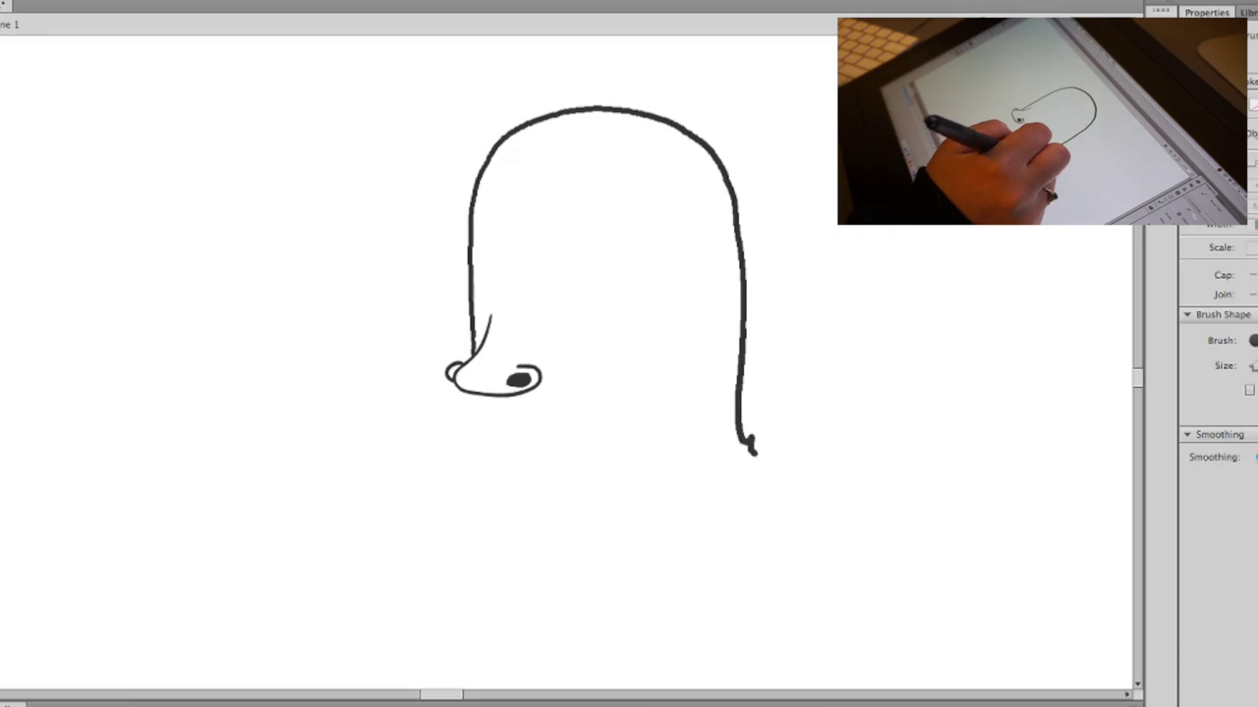
mouse_move(772, 436)
left_mouse_down()
mouse_move(811, 403)
mouse_move(793, 454)
mouse_move(810, 429)
mouse_move(809, 450)
left_mouse_up()
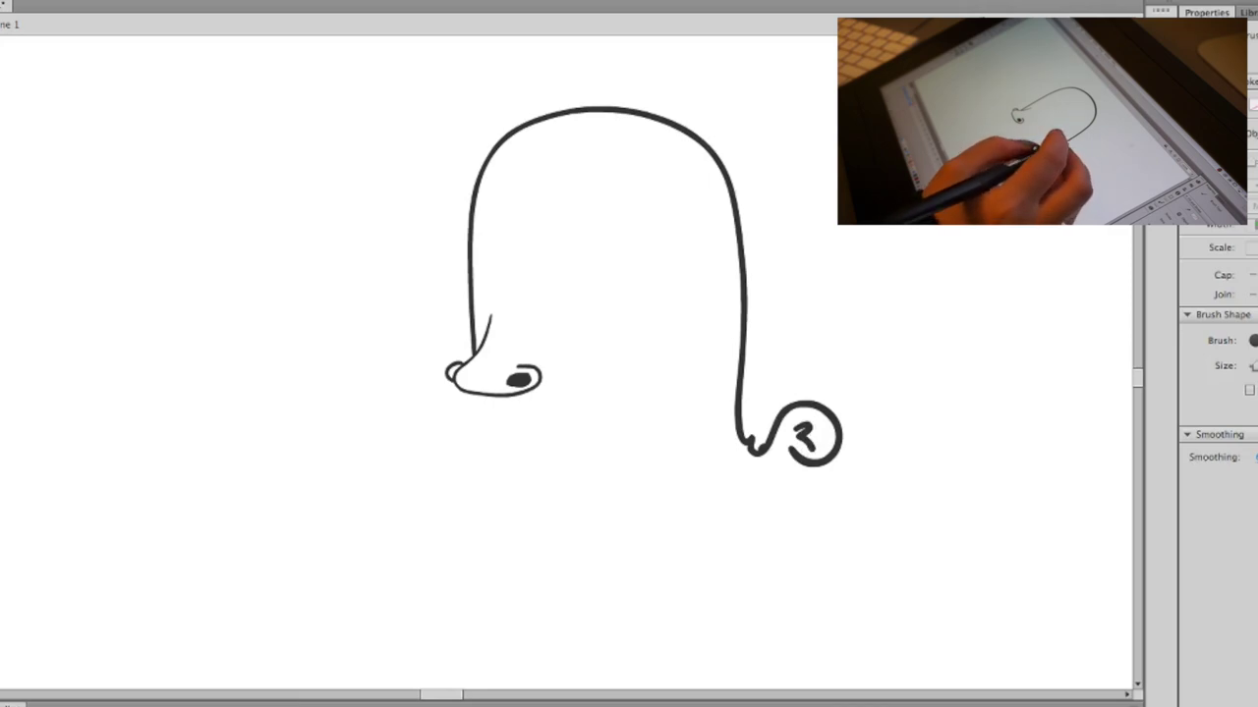
- Replace part of the face line above the nose with a narrow oval eye with a small pupil, and thicken the nose outline
key("e")
left_click_drag(470, 285, 472, 308)
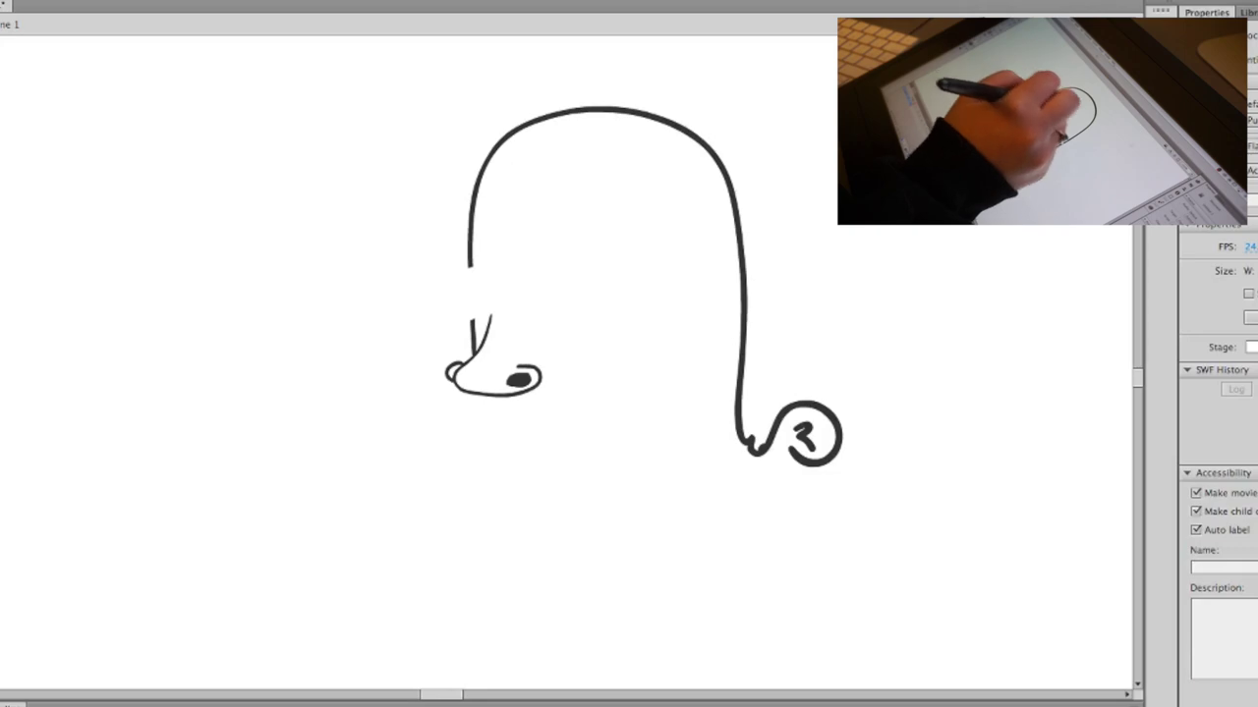
key("b")
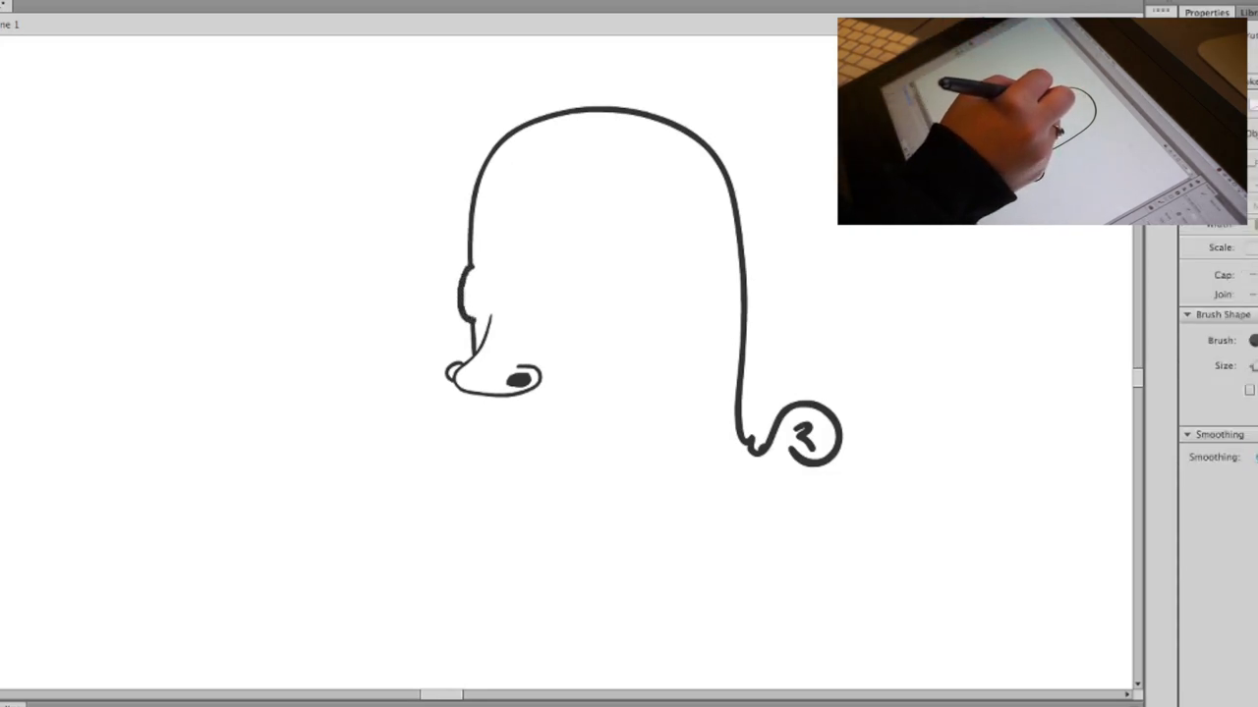
left_click(470, 290)
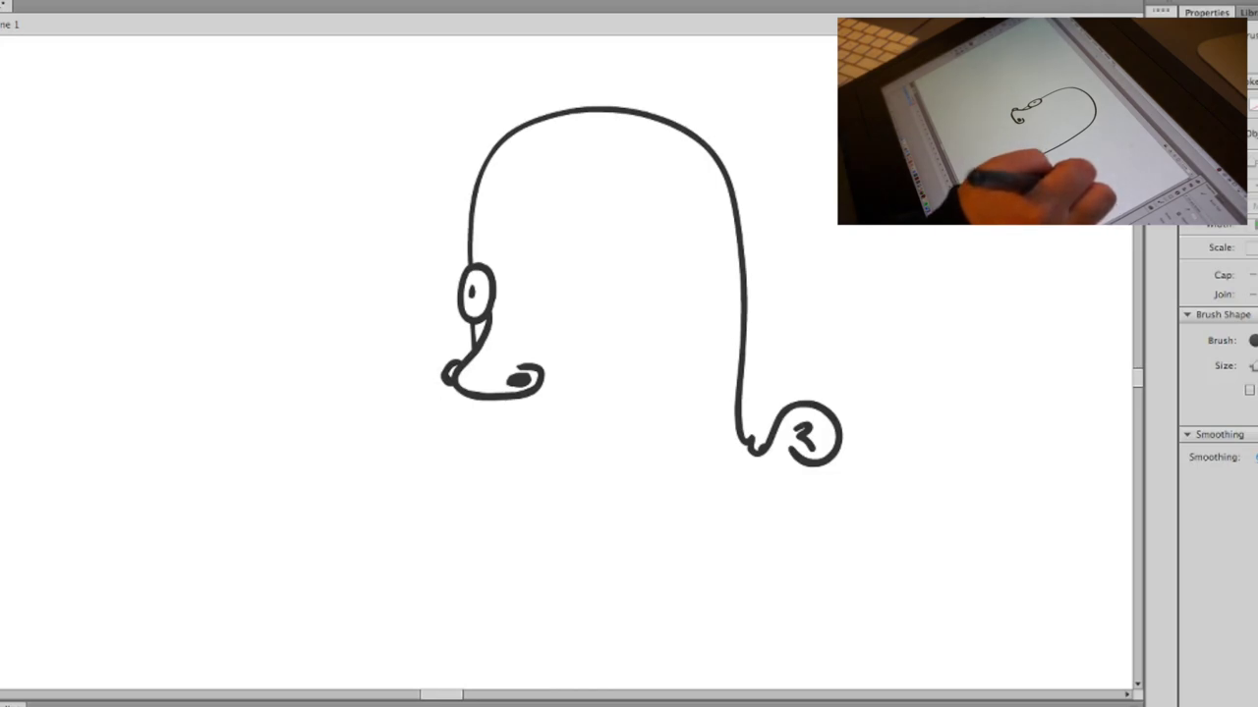
- Draw a slanted oval near eye with a small pupil, and two jagged angry eyebrows slanting down toward the nose
mouse_move(573, 265)
left_mouse_down()
mouse_move(533, 308)
mouse_move(555, 322)
mouse_move(597, 284)
left_mouse_up()
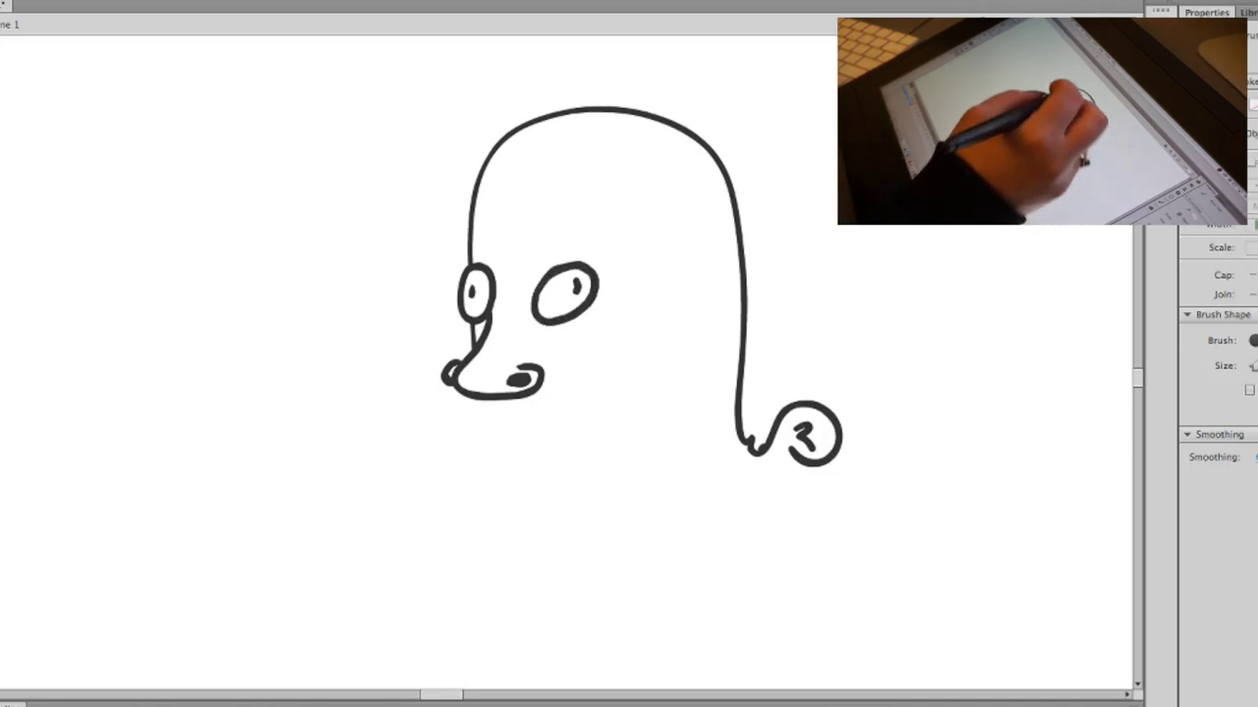
left_click_drag(526, 265, 597, 211)
left_click_drag(496, 264, 444, 226)
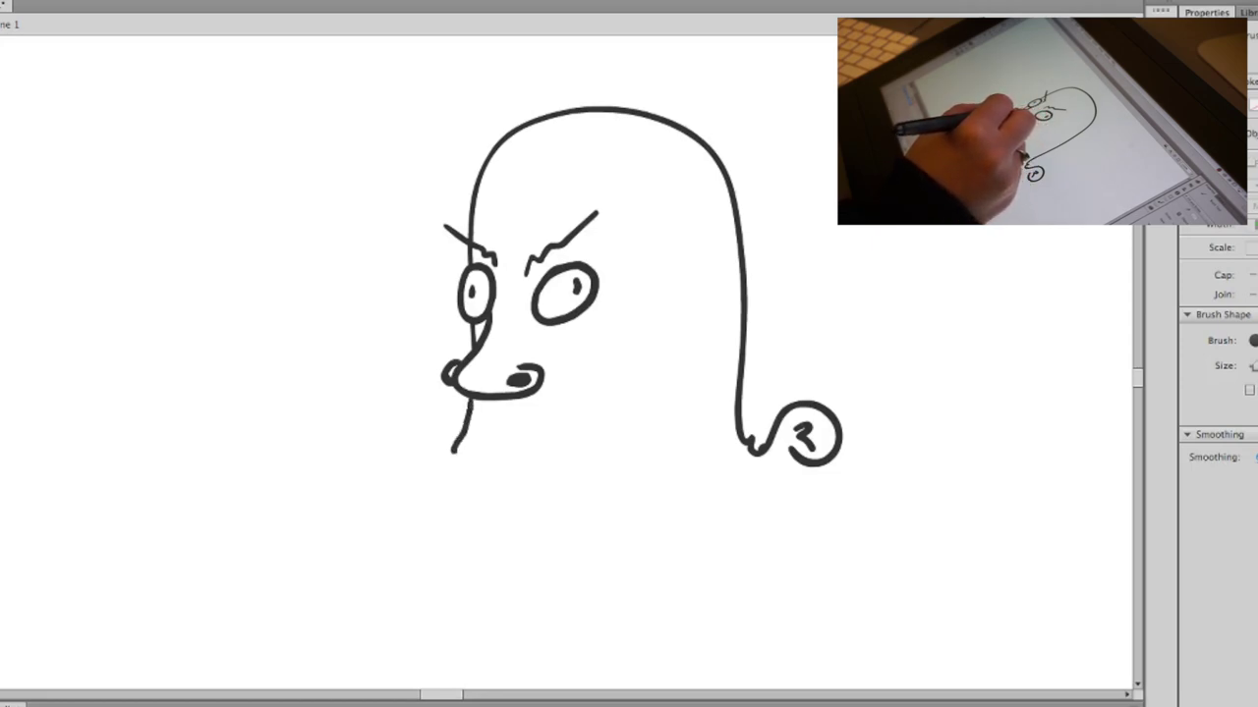
- Draw a wide-open shouting mouth with a row of upper teeth and a tongue, and fill its inside with dark grey
mouse_move(488, 455)
left_mouse_down()
mouse_move(657, 436)
mouse_move(686, 451)
mouse_move(697, 496)
mouse_move(532, 487)
mouse_move(458, 528)
left_mouse_up()
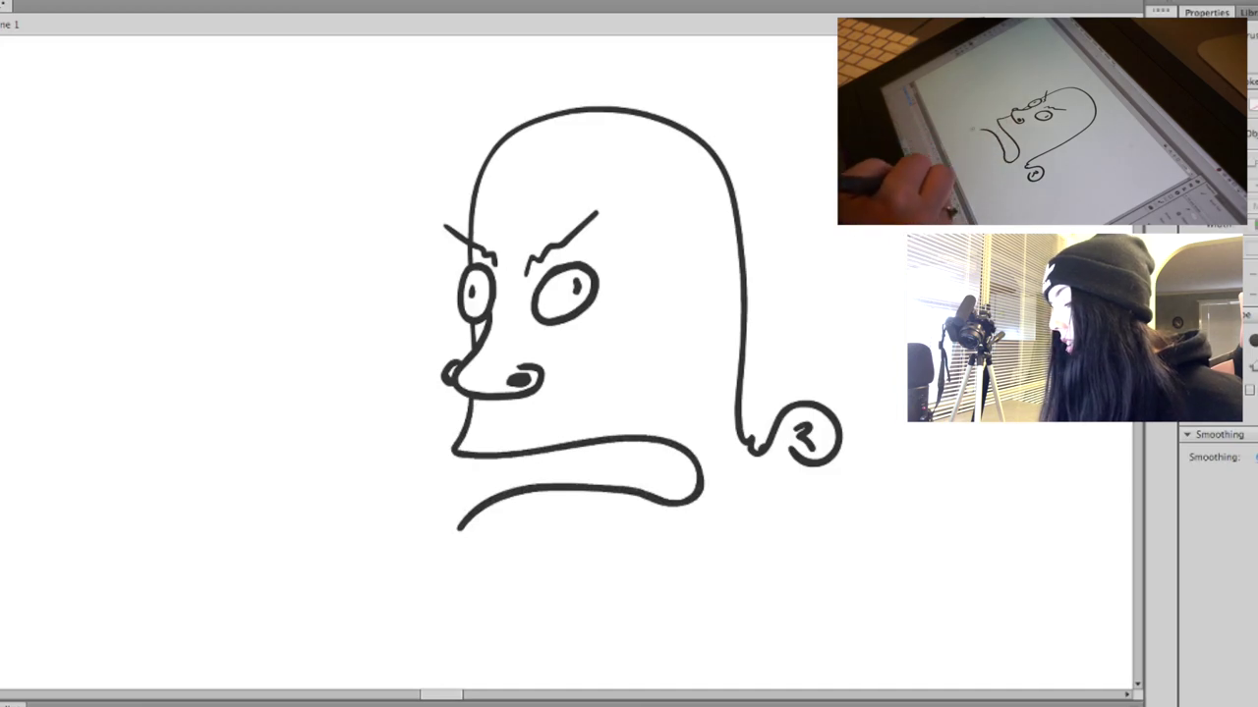
key("ctrl+z")
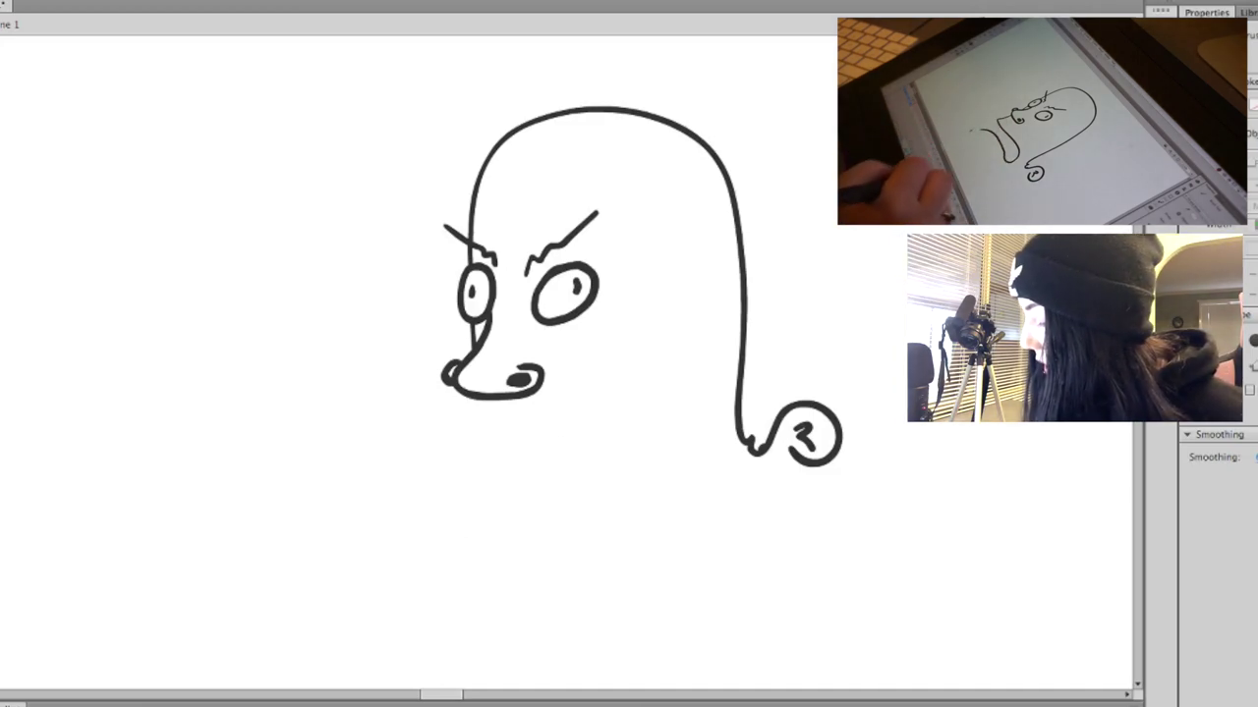
mouse_move(465, 417)
left_mouse_down()
mouse_move(597, 414)
mouse_move(665, 428)
mouse_move(711, 469)
mouse_move(658, 543)
mouse_move(493, 545)
mouse_move(538, 485)
left_mouse_up()
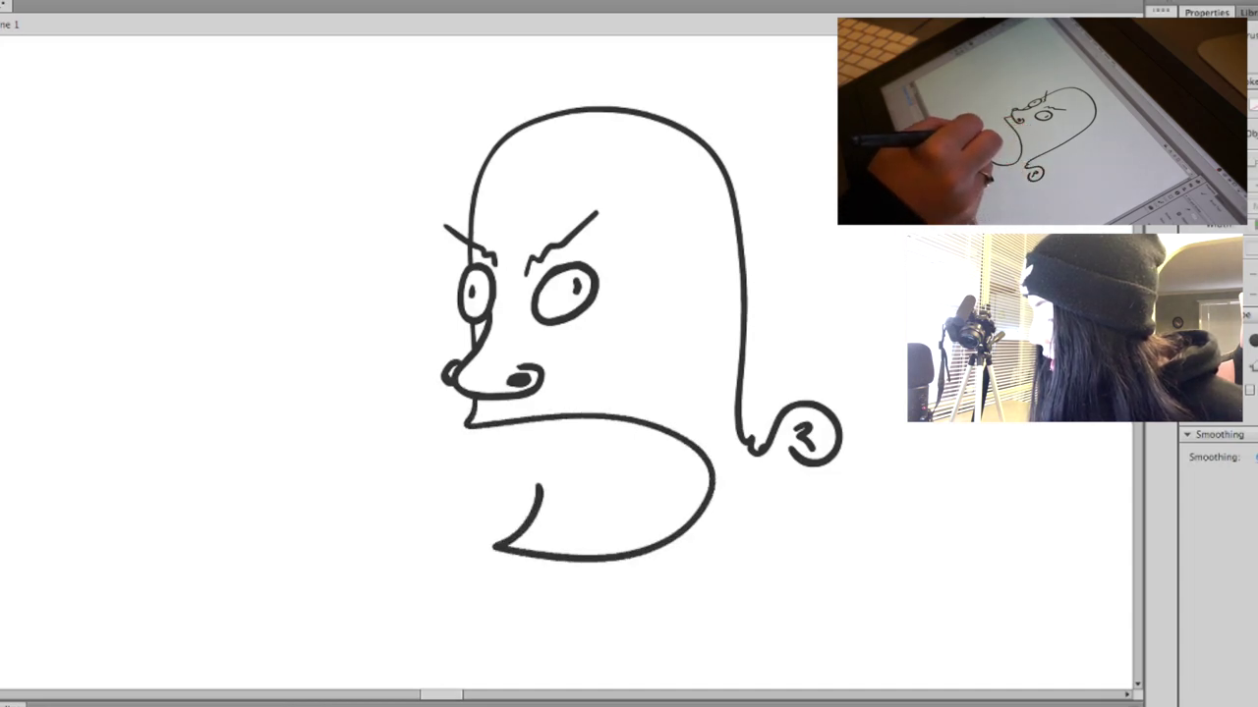
mouse_move(583, 521)
left_mouse_down()
mouse_move(629, 491)
mouse_move(694, 509)
left_mouse_up()
left_click_drag(603, 490, 540, 497)
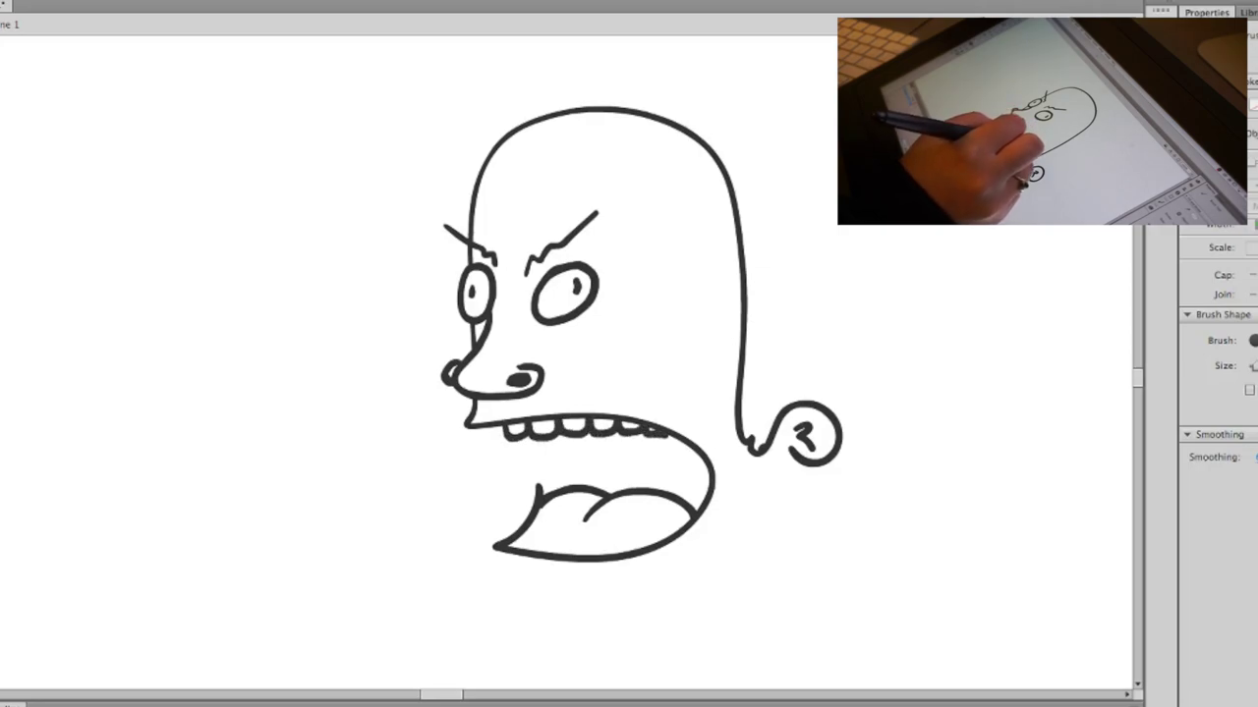
left_click_drag(528, 458, 541, 492)
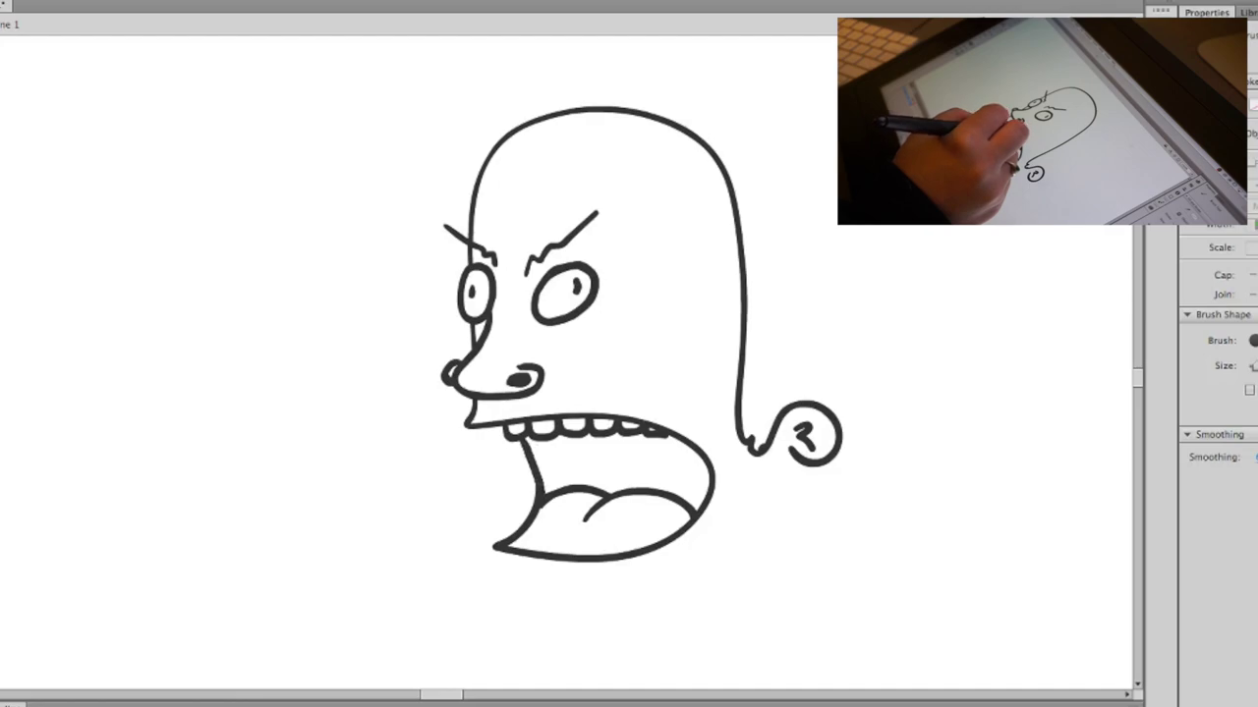
key("k")
left_click(619, 465)
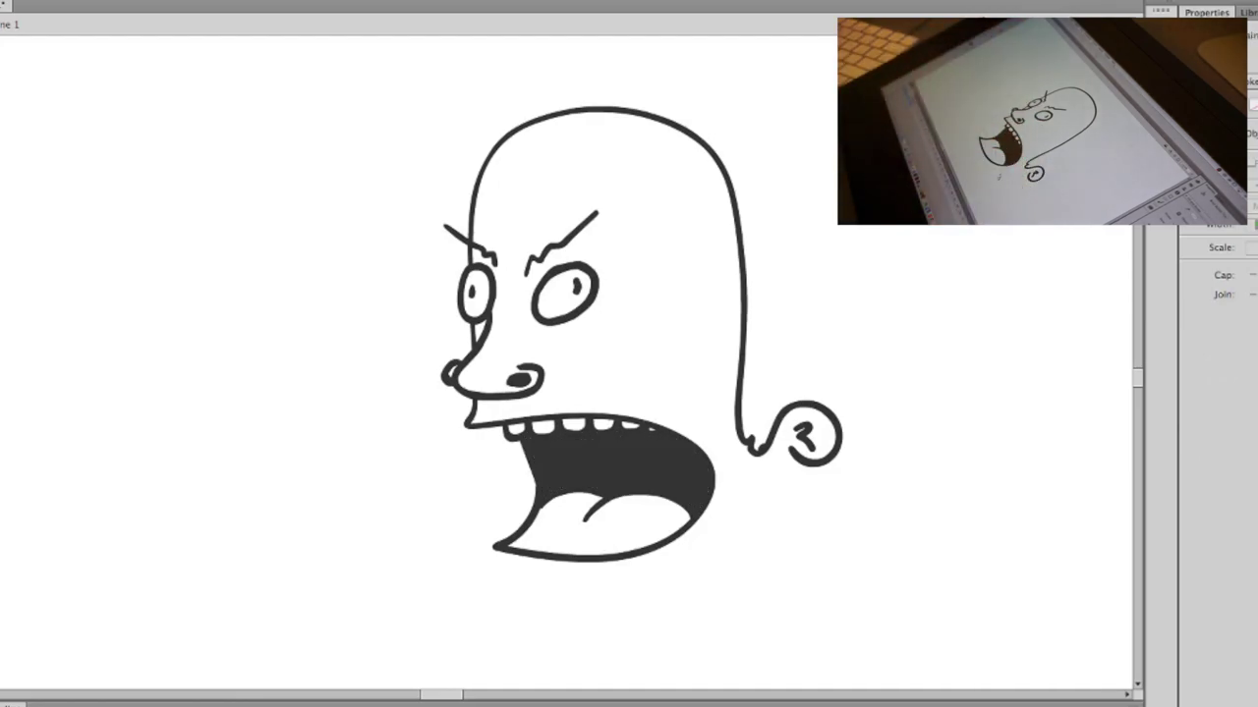
- Draw a rounded lower lip around the front corner of the mouth and a chin line curving back to the neck
key("b")
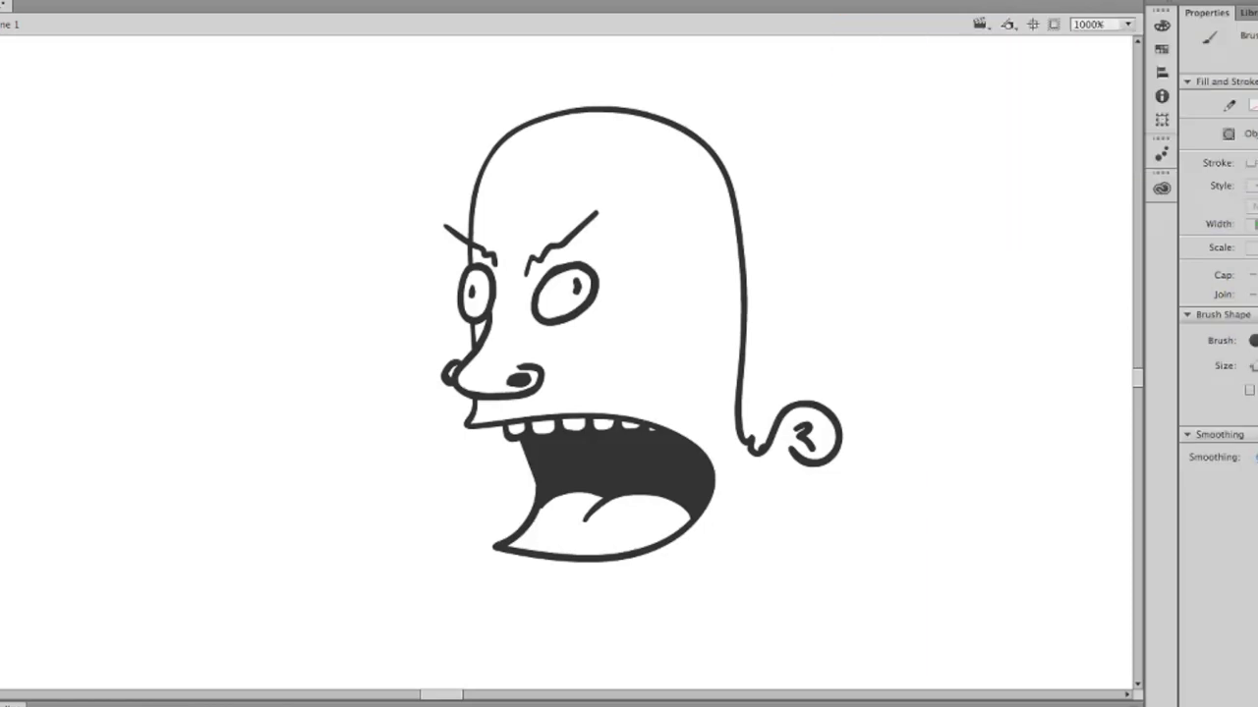
mouse_move(518, 530)
left_mouse_down()
mouse_move(487, 530)
mouse_move(476, 560)
mouse_move(509, 575)
left_mouse_up()
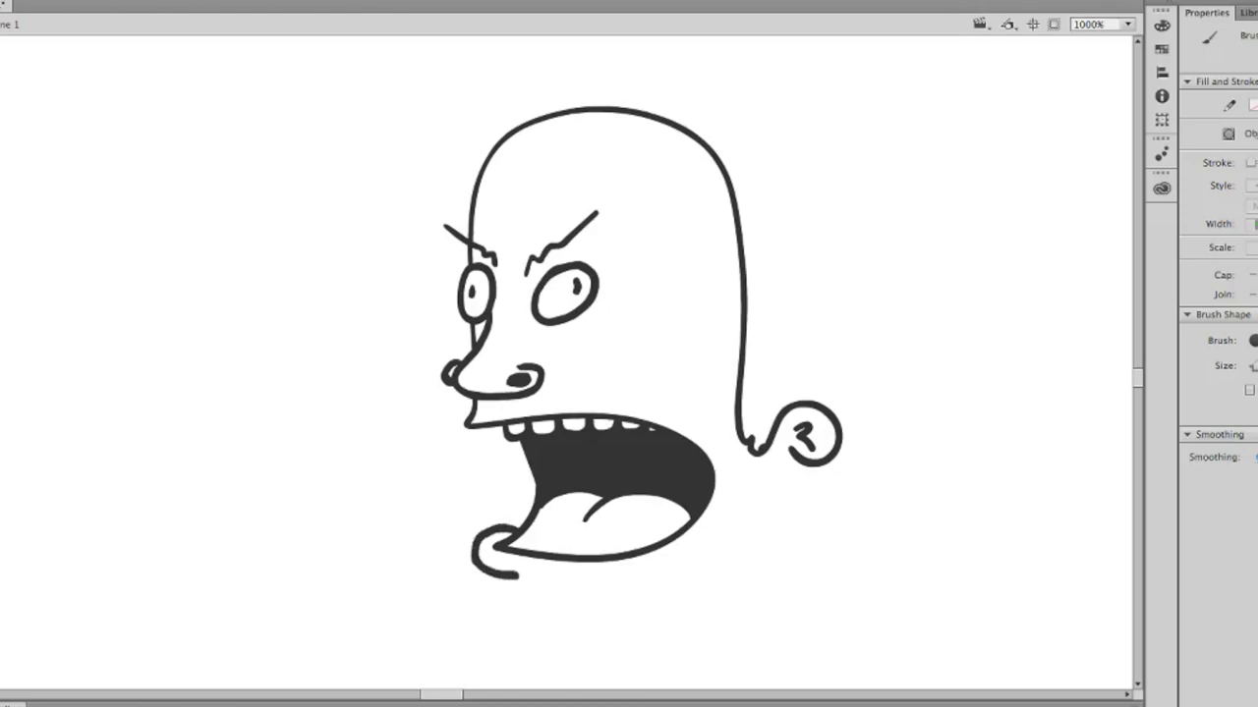
scroll(629, 363, "down", 3)
scroll(628, 364, "up", 4)
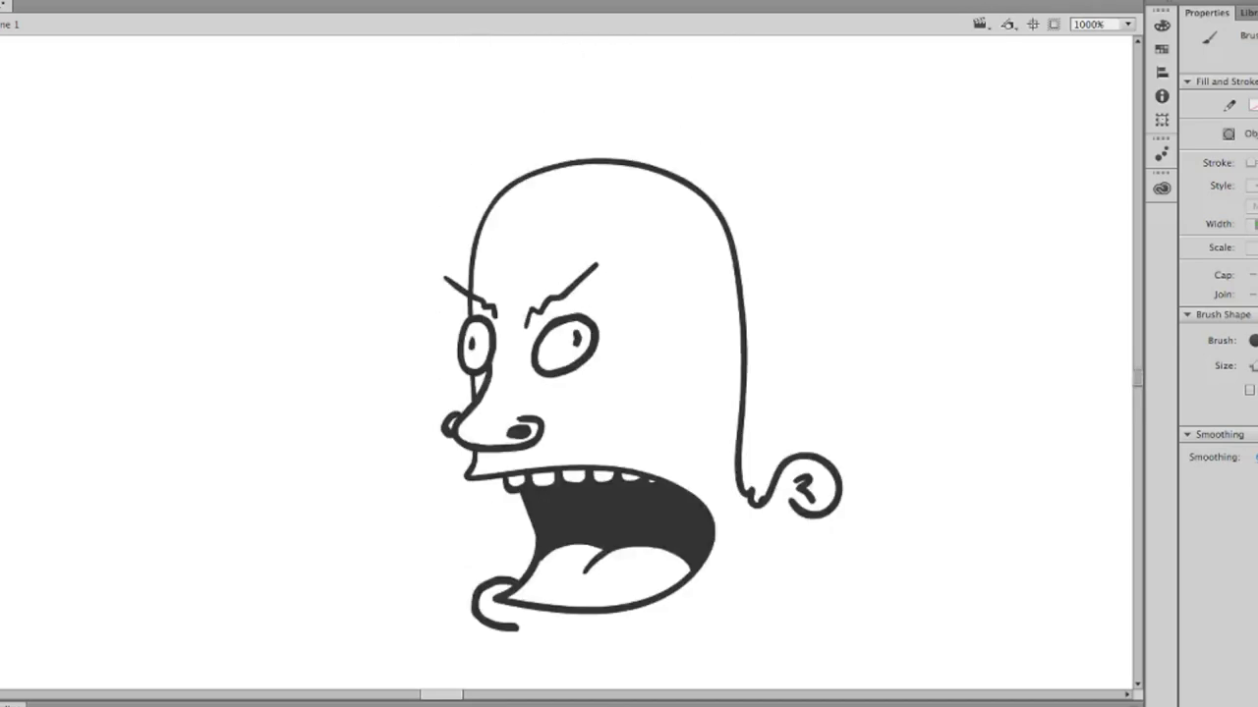
scroll(629, 364, "down", 2)
scroll(629, 363, "up", 1)
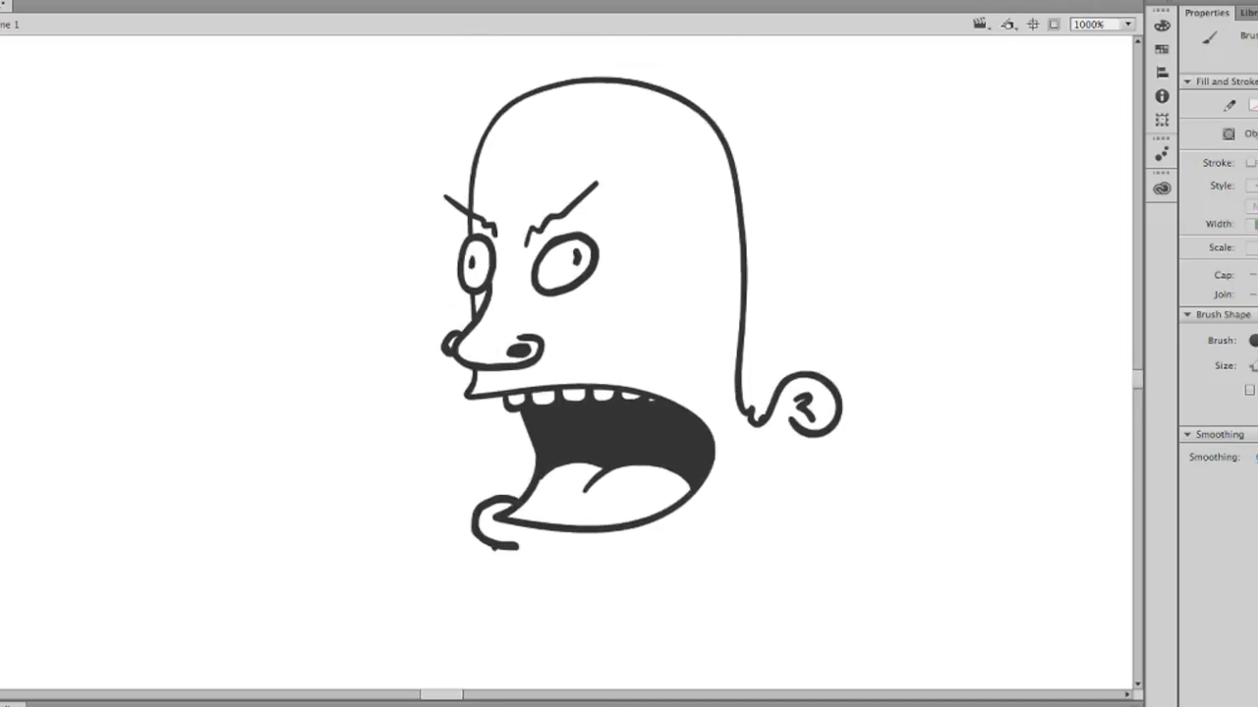
mouse_move(496, 552)
left_mouse_down()
mouse_move(678, 580)
mouse_move(755, 648)
left_mouse_up()
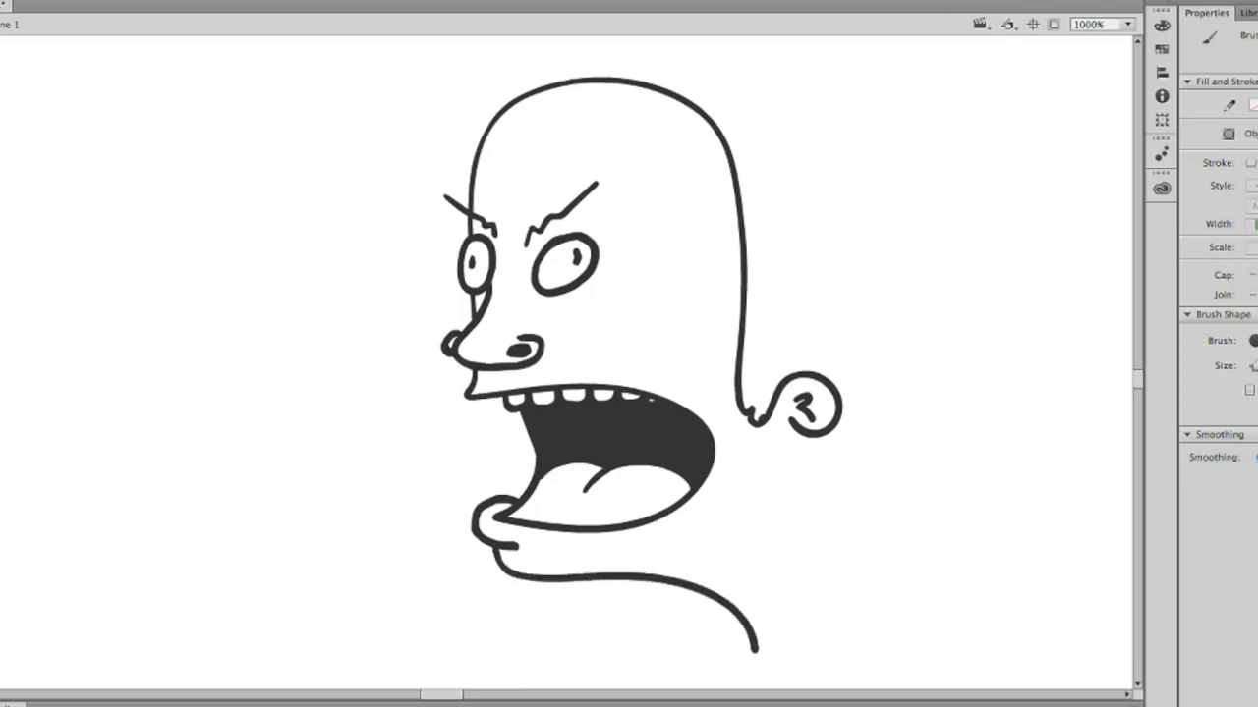
- Draw the back of the neck and a tall cloud-like hair outline around the head, with two short curls along the hairline
mouse_move(787, 651)
left_mouse_down()
mouse_move(821, 485)
mouse_move(914, 363)
mouse_move(939, 303)
mouse_move(968, 183)
mouse_move(930, 96)
left_mouse_up()
scroll(566, 361, "up", 6)
scroll(566, 362, "down", 3)
scroll(565, 361, "up", 4)
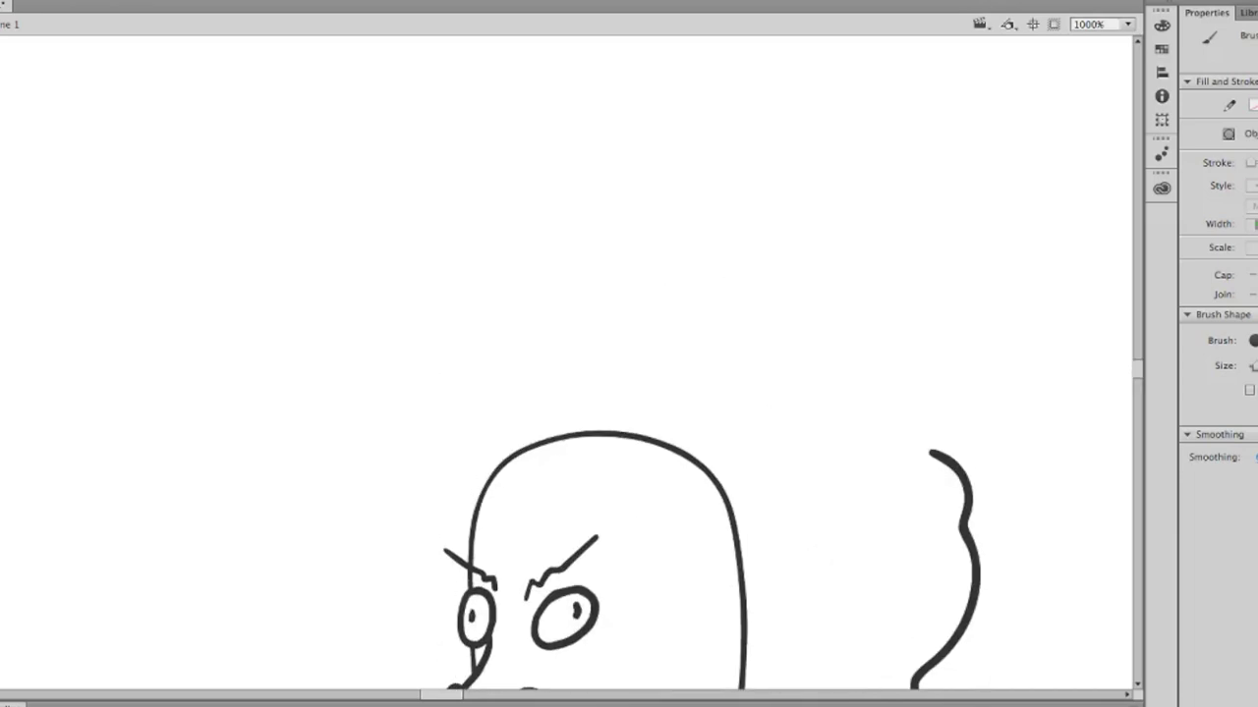
left_click_drag(503, 458, 474, 409)
left_click_drag(567, 432, 558, 387)
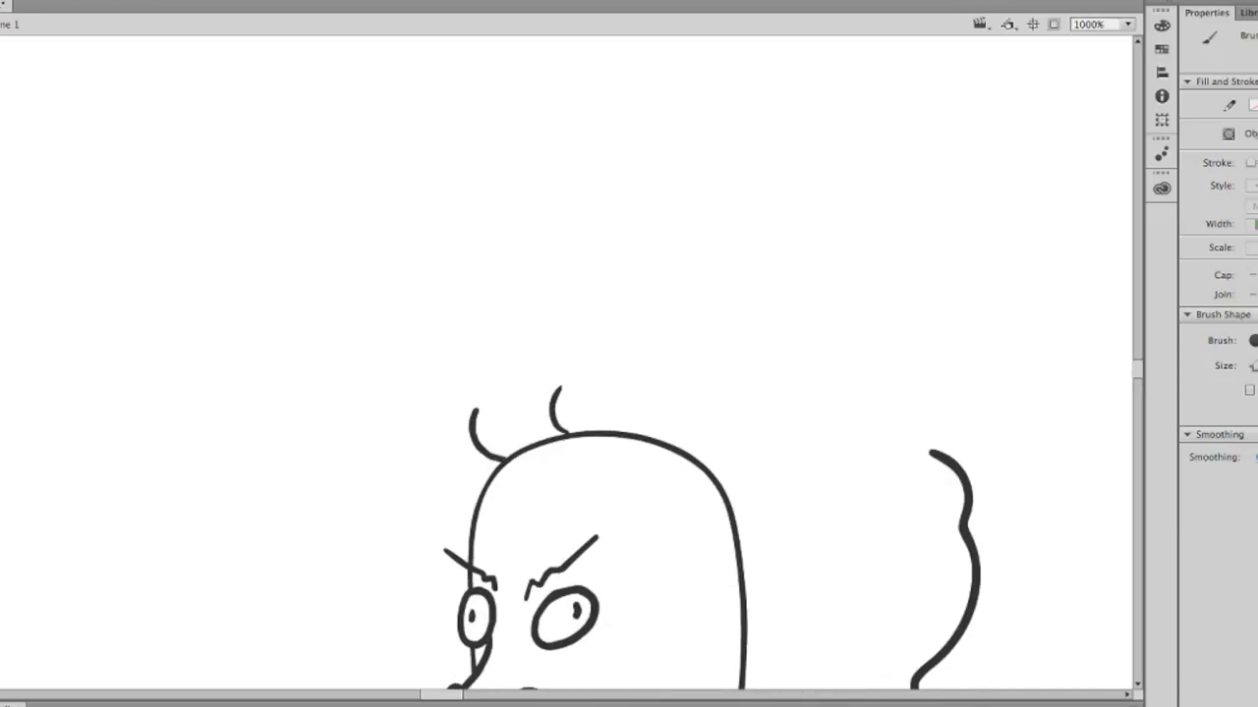
left_click_drag(652, 436, 662, 397)
mouse_move(474, 409)
left_mouse_down()
mouse_move(444, 364)
mouse_move(450, 293)
mouse_move(510, 187)
mouse_move(637, 65)
mouse_move(835, 106)
mouse_move(908, 175)
mouse_move(938, 294)
mouse_move(931, 452)
left_mouse_up()
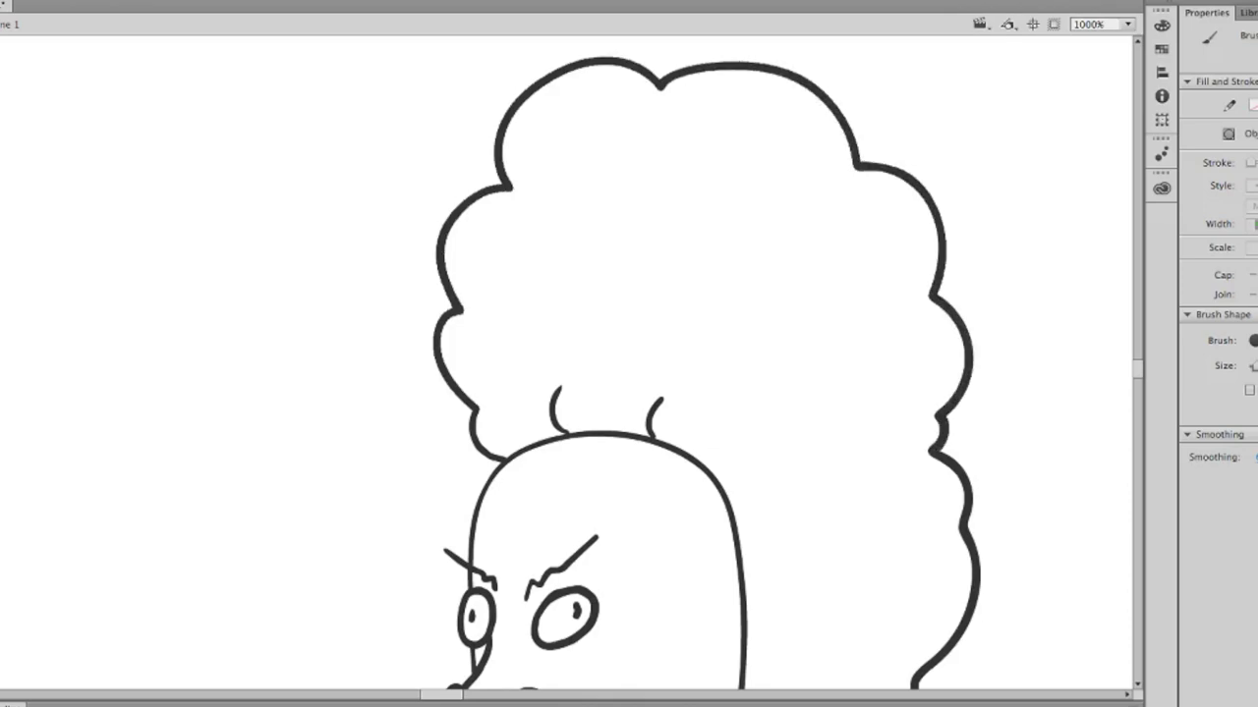
scroll(629, 363, "down", 5)
scroll(629, 364, "up", 1)
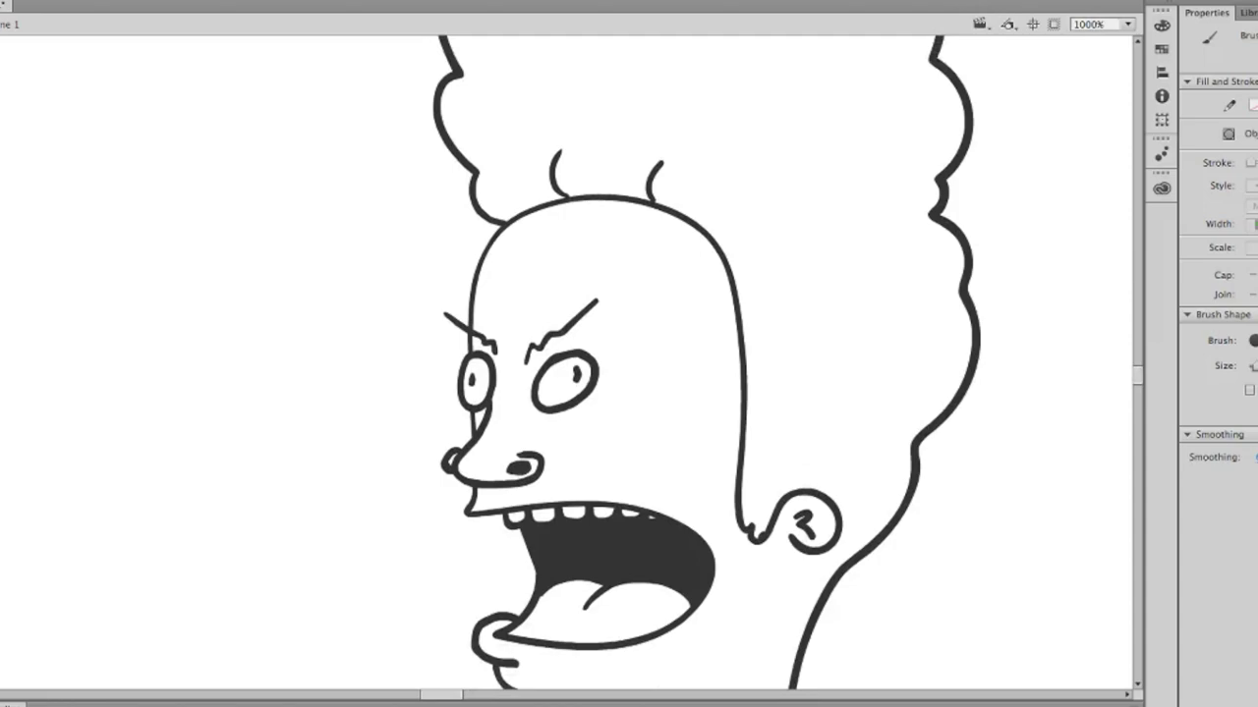
- Draw a round shirt collar, the front edge of the shirt and the lettering "Metalica" across the chest
key("ctrl+minus")
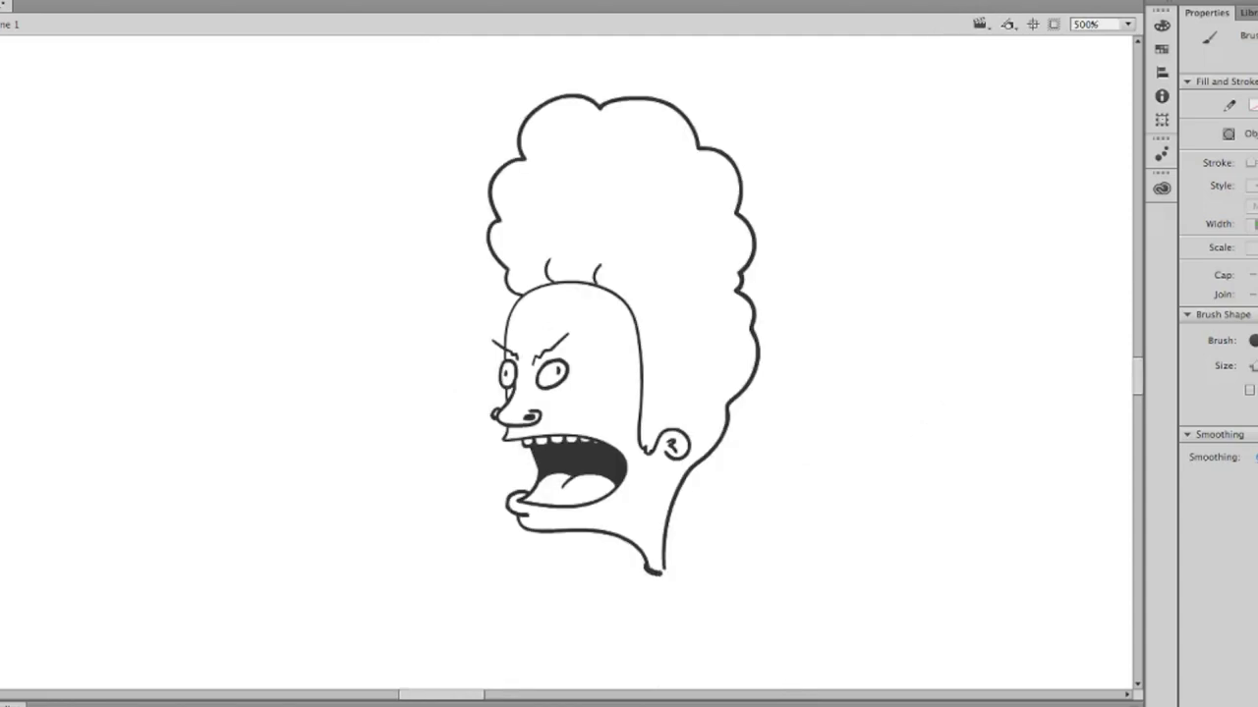
mouse_move(641, 581)
left_mouse_down()
mouse_move(675, 581)
mouse_move(673, 562)
mouse_move(621, 586)
mouse_move(606, 678)
left_mouse_up()
left_click_drag(622, 619, 640, 633)
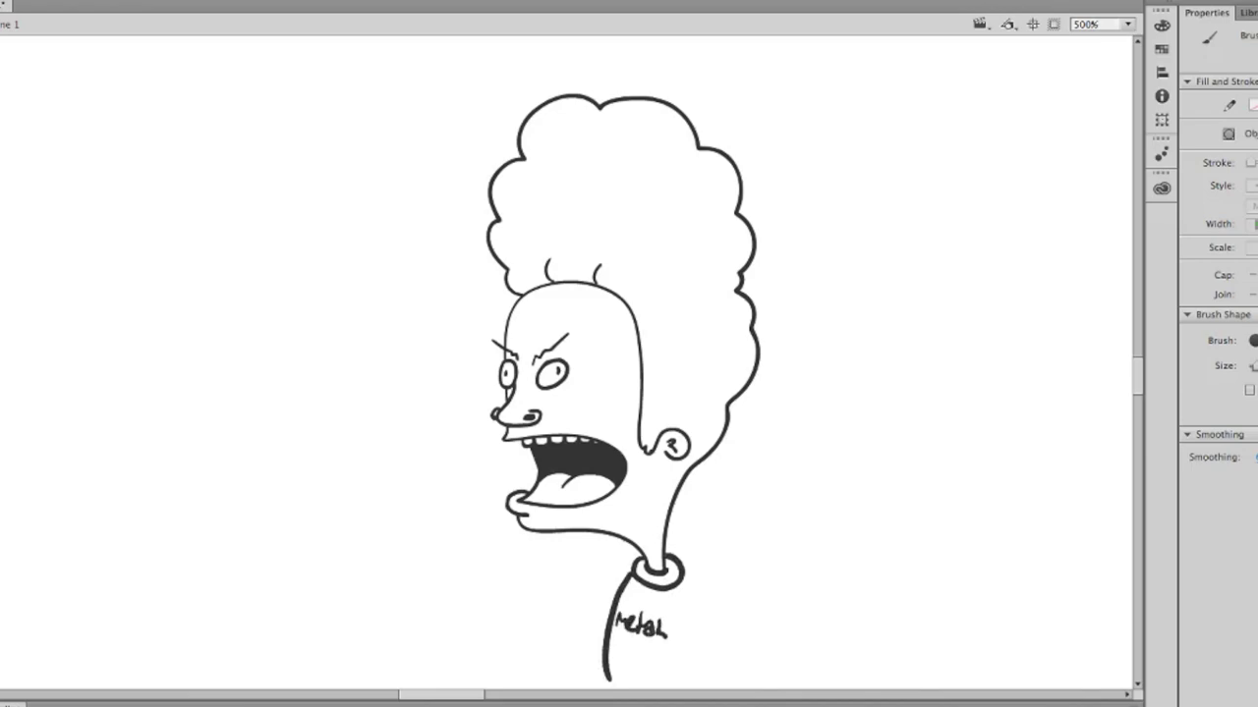
left_click_drag(682, 617, 682, 645)
- Draw the short sleeve with a hanging arm, a bent front arm with a clawed hand, and the shirt's bottom hem
mouse_move(684, 572)
left_mouse_down()
mouse_move(724, 611)
mouse_move(702, 632)
mouse_move(715, 688)
left_mouse_up()
left_click_drag(721, 617, 737, 690)
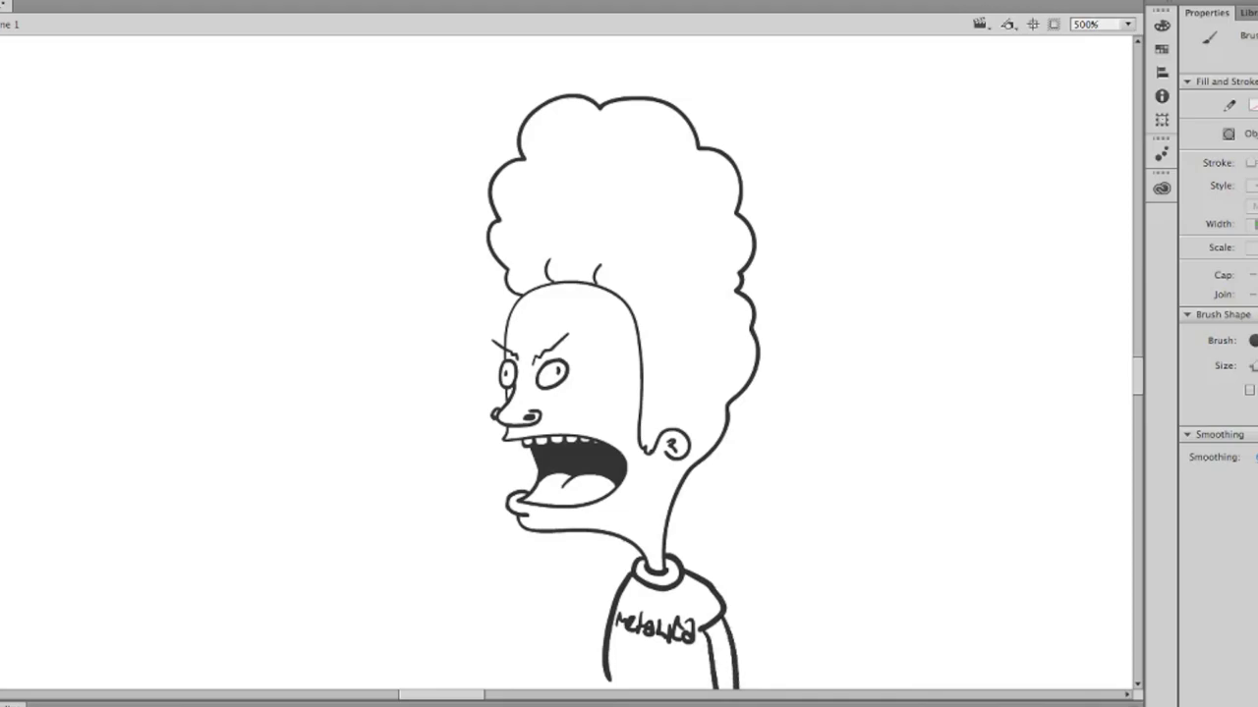
mouse_move(617, 589)
left_mouse_down()
mouse_move(555, 621)
mouse_move(524, 576)
mouse_move(484, 586)
mouse_move(557, 639)
mouse_move(601, 623)
left_mouse_up()
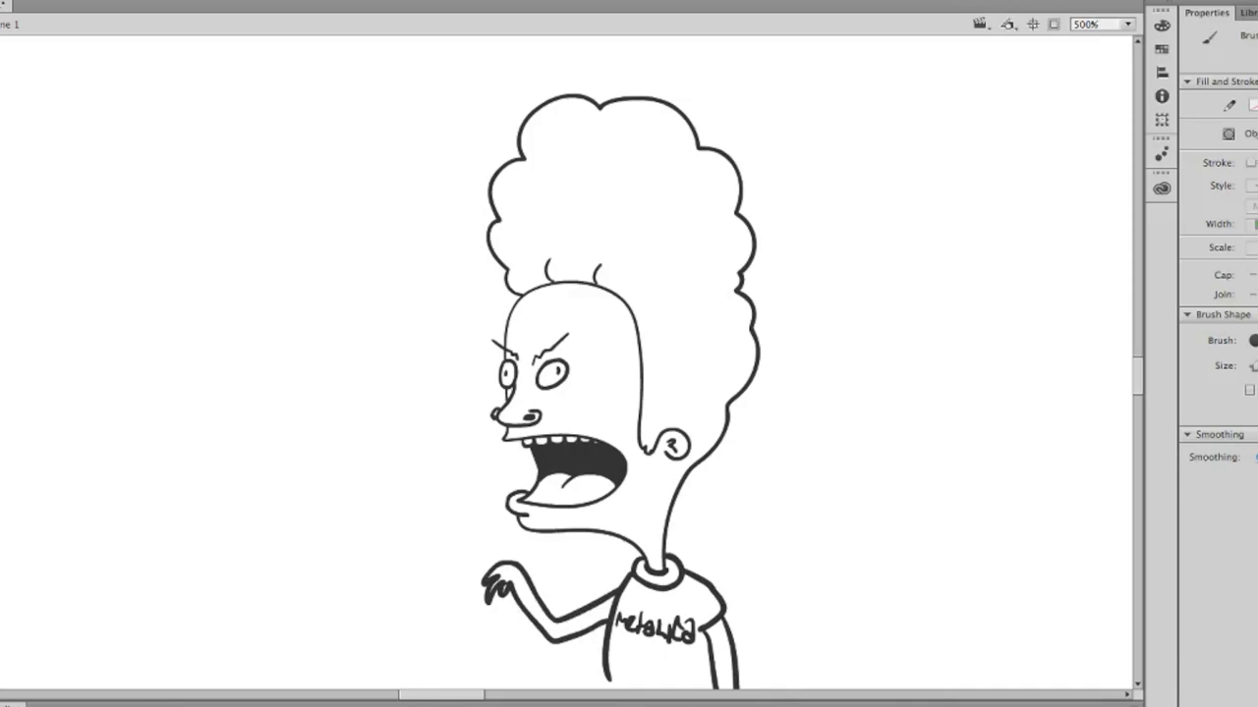
left_click_drag(613, 678, 714, 685)
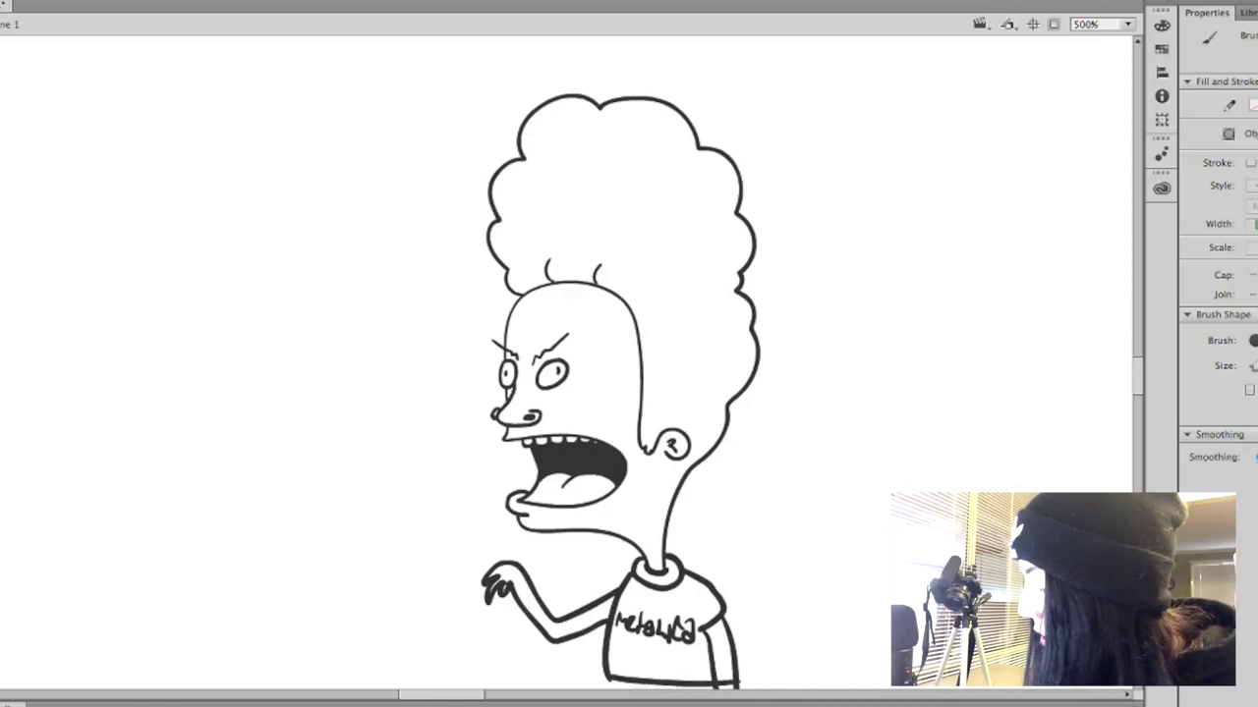
key("k")
left_click(619, 196)
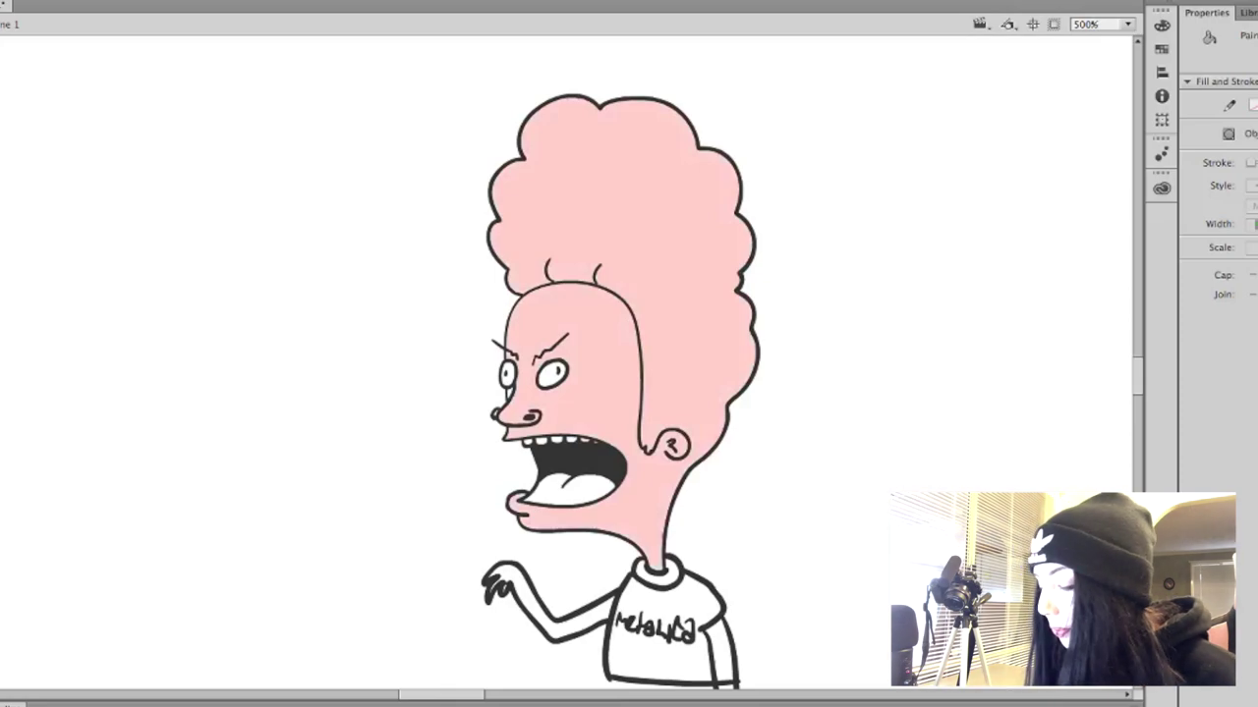
key("ctrl+z")
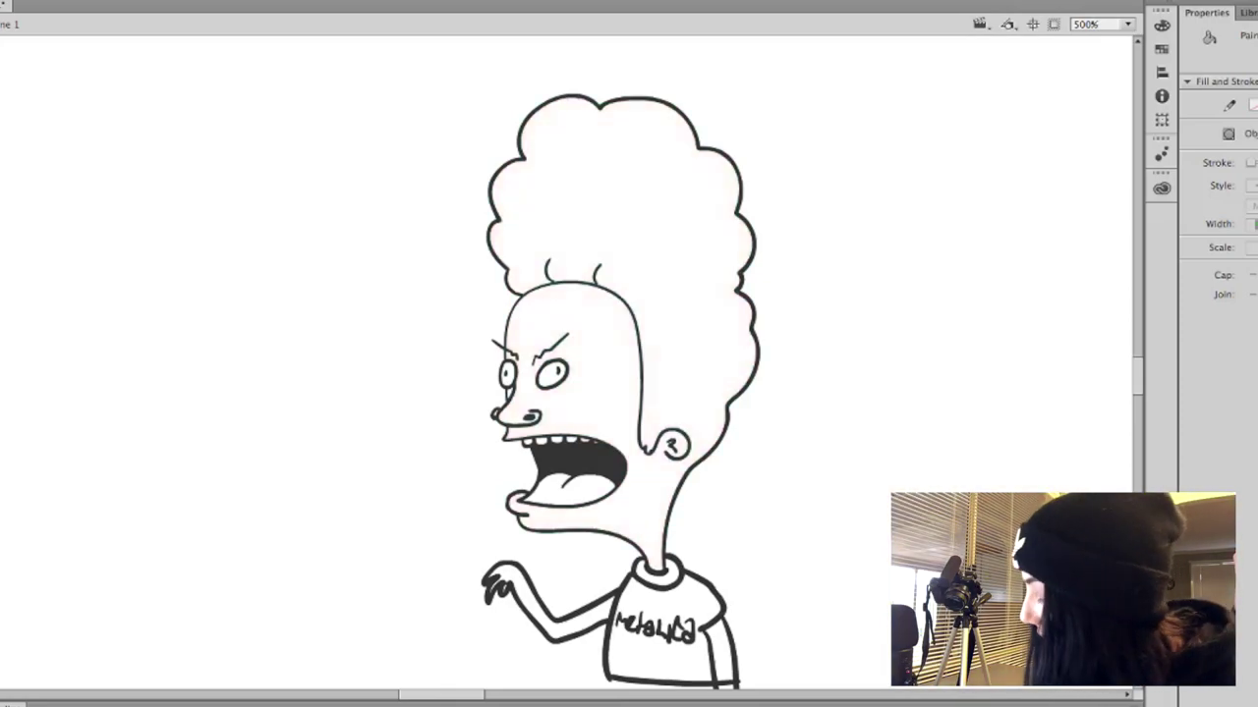
- Draw a short line from below the ear to the back of the neck to separate the hair from the skin
key("b")
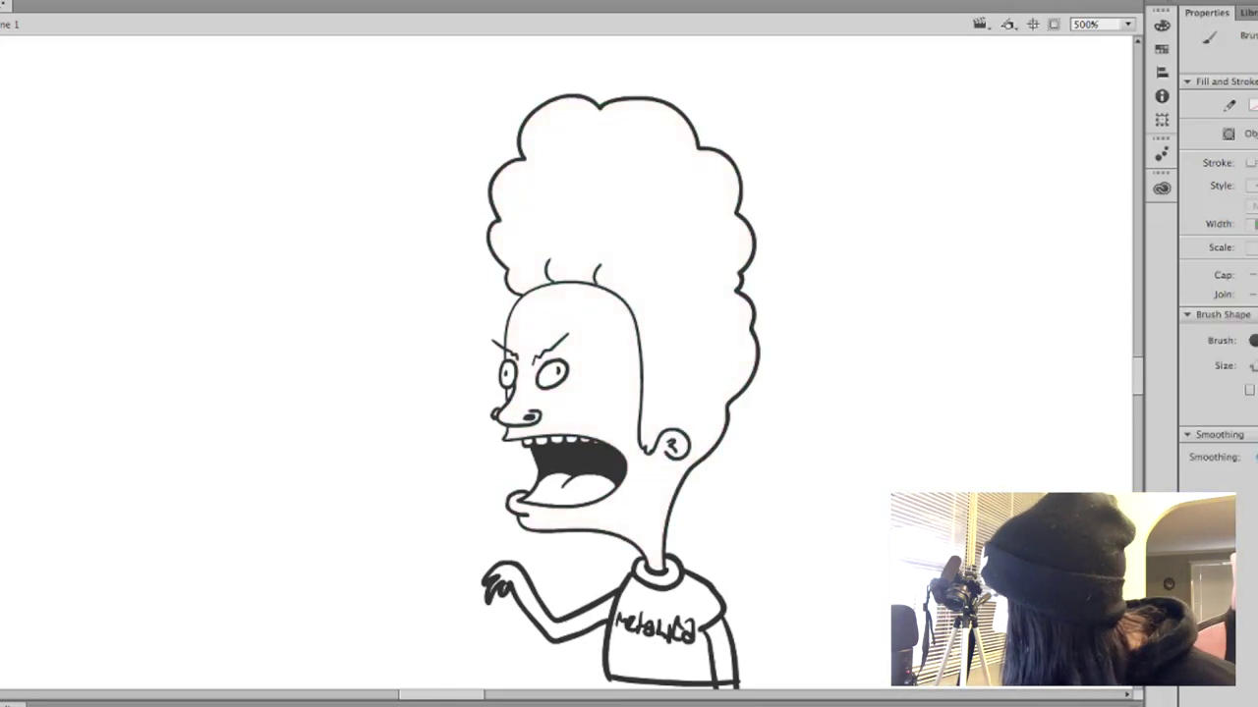
left_click_drag(672, 460, 673, 495)
key("super+z")
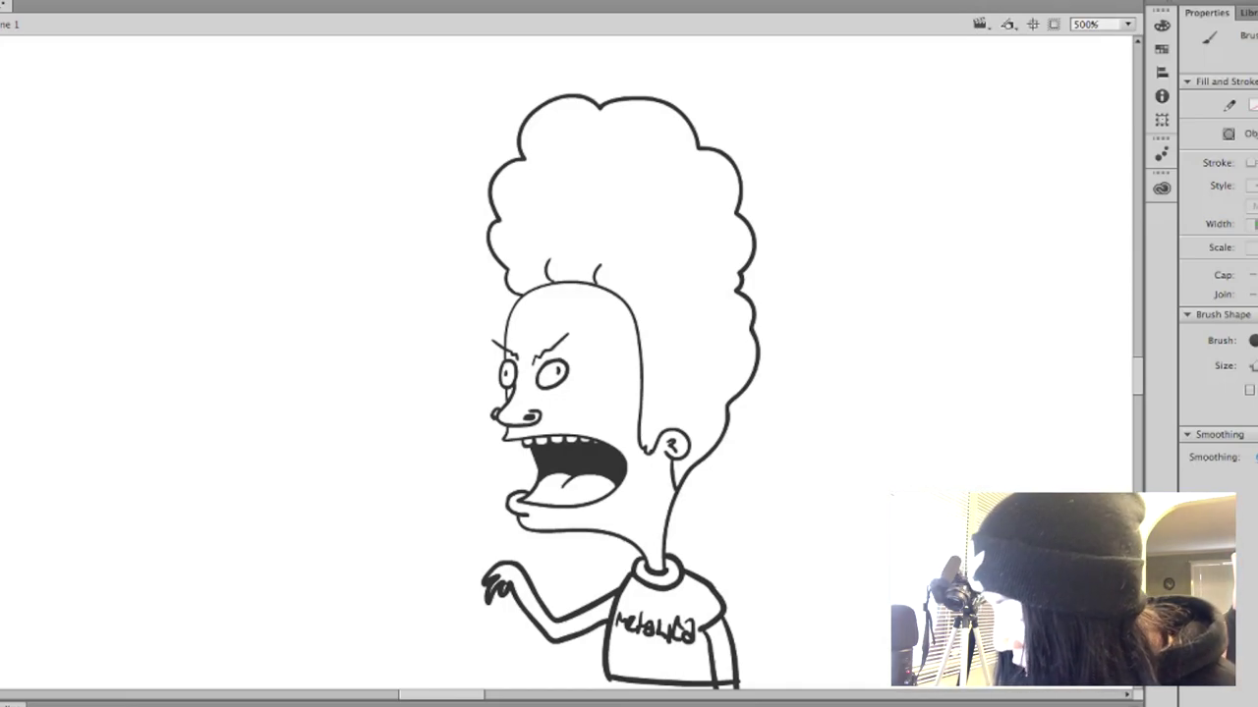
- Fill the face, neck and both arms with light pink
key("k")
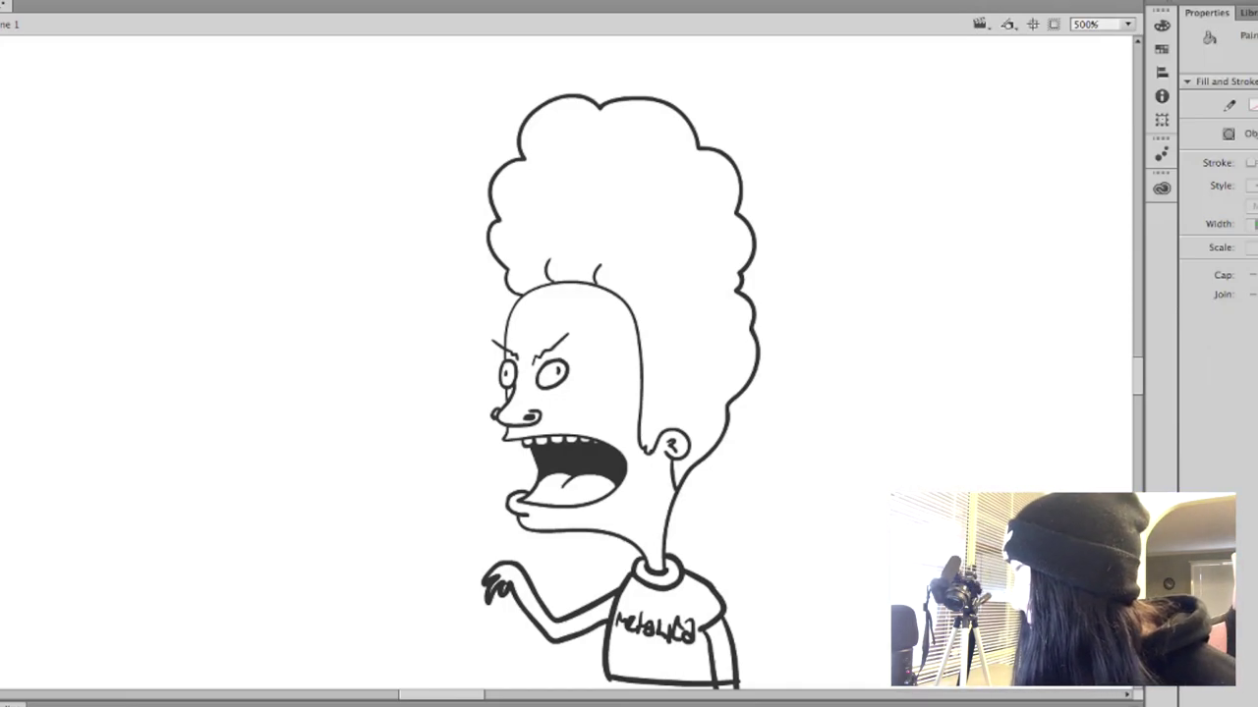
left_click(590, 393)
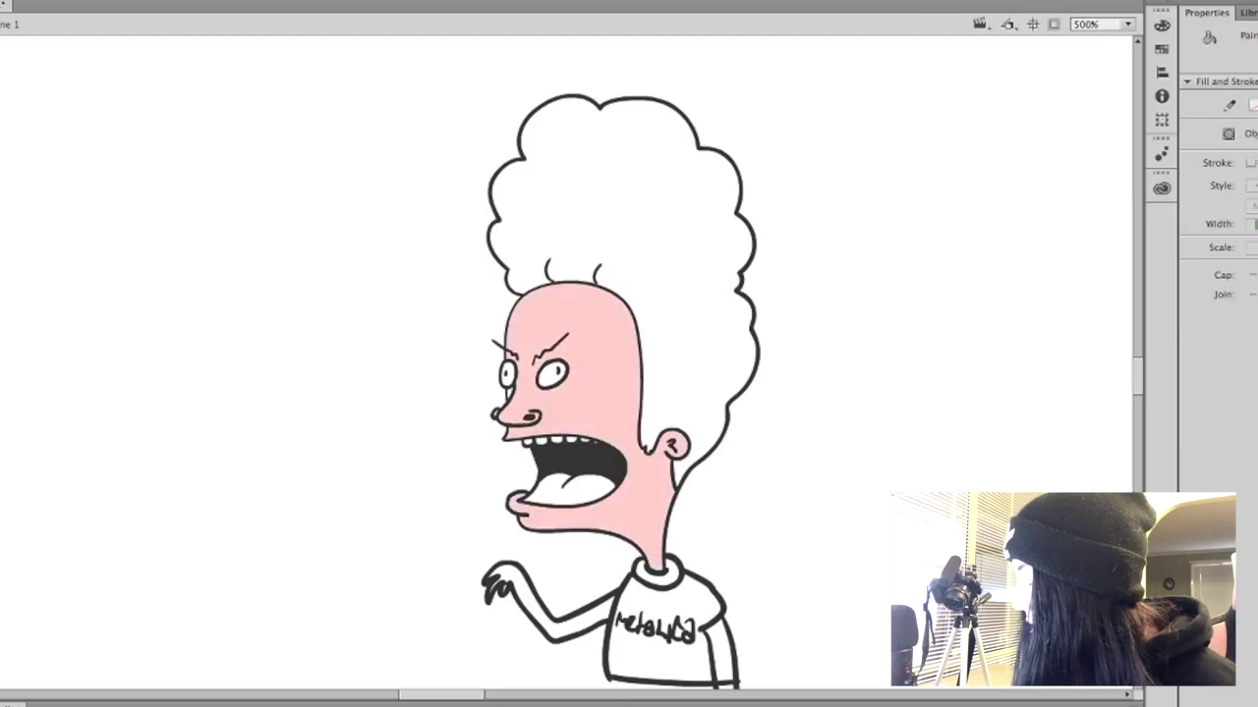
left_click(541, 609)
left_click(727, 653)
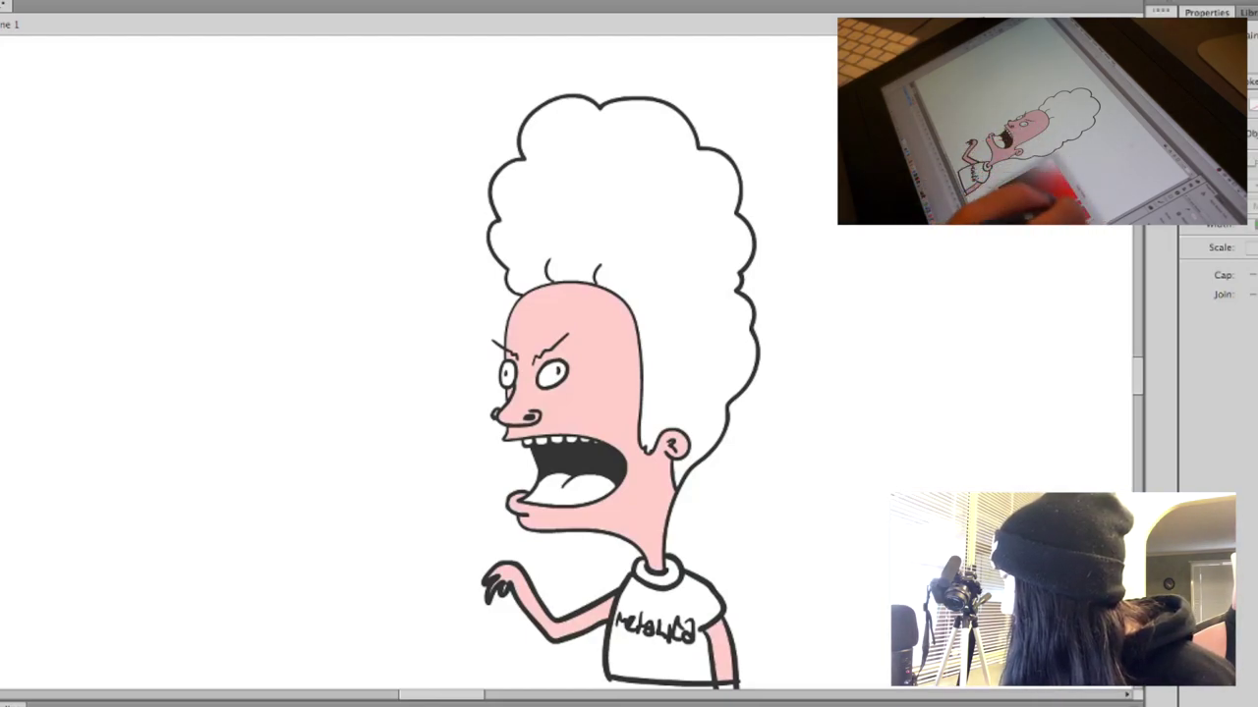
- Fill the tongue with red, the hair with yellow-orange and the shirt with blue
left_click(568, 491)
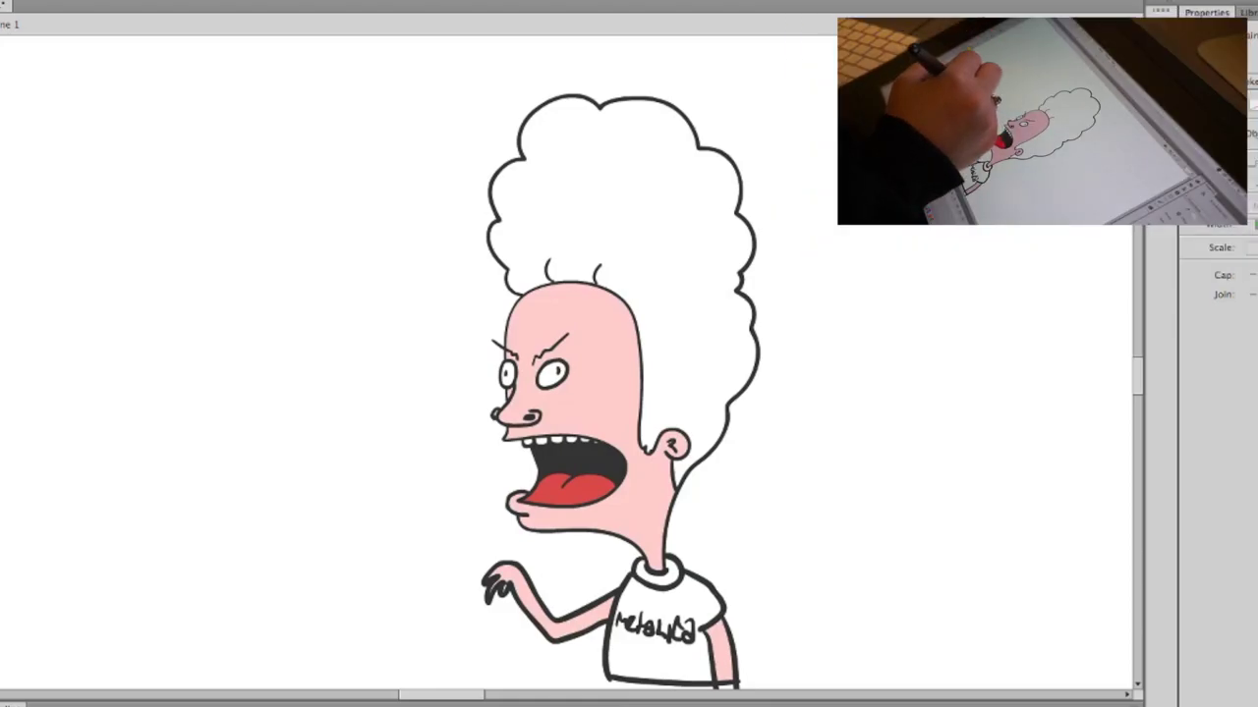
left_click(619, 197)
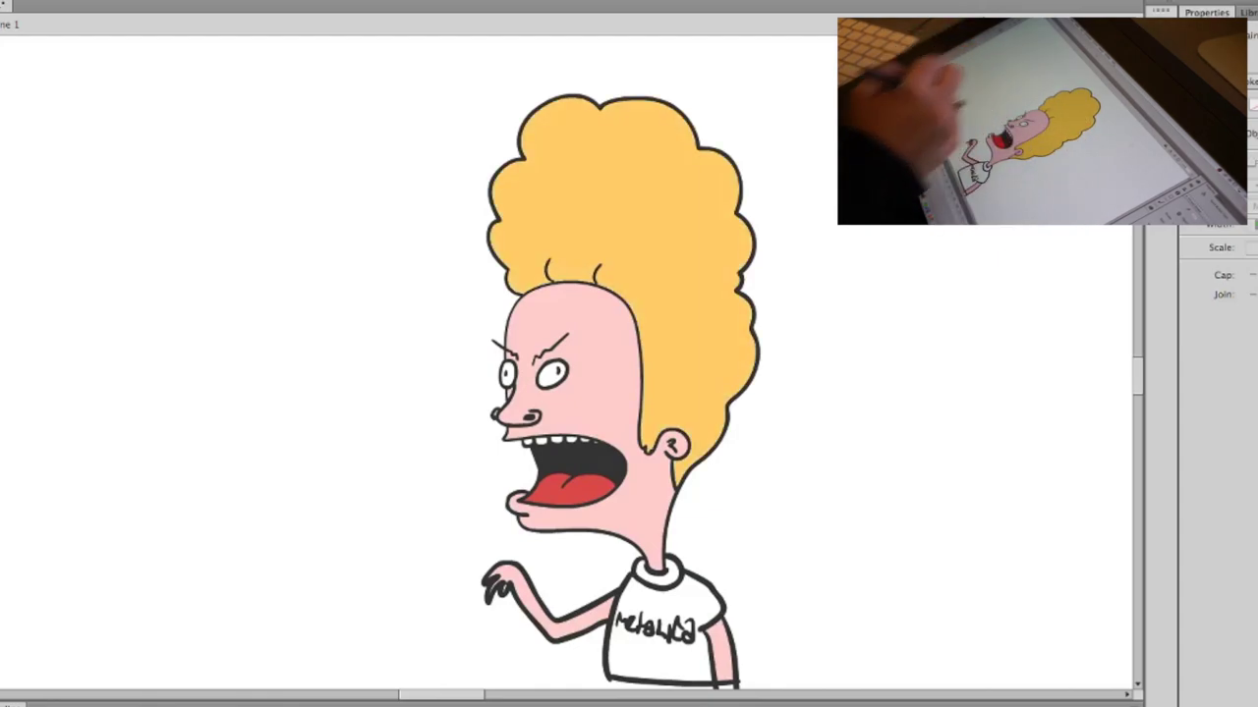
left_click(659, 658)
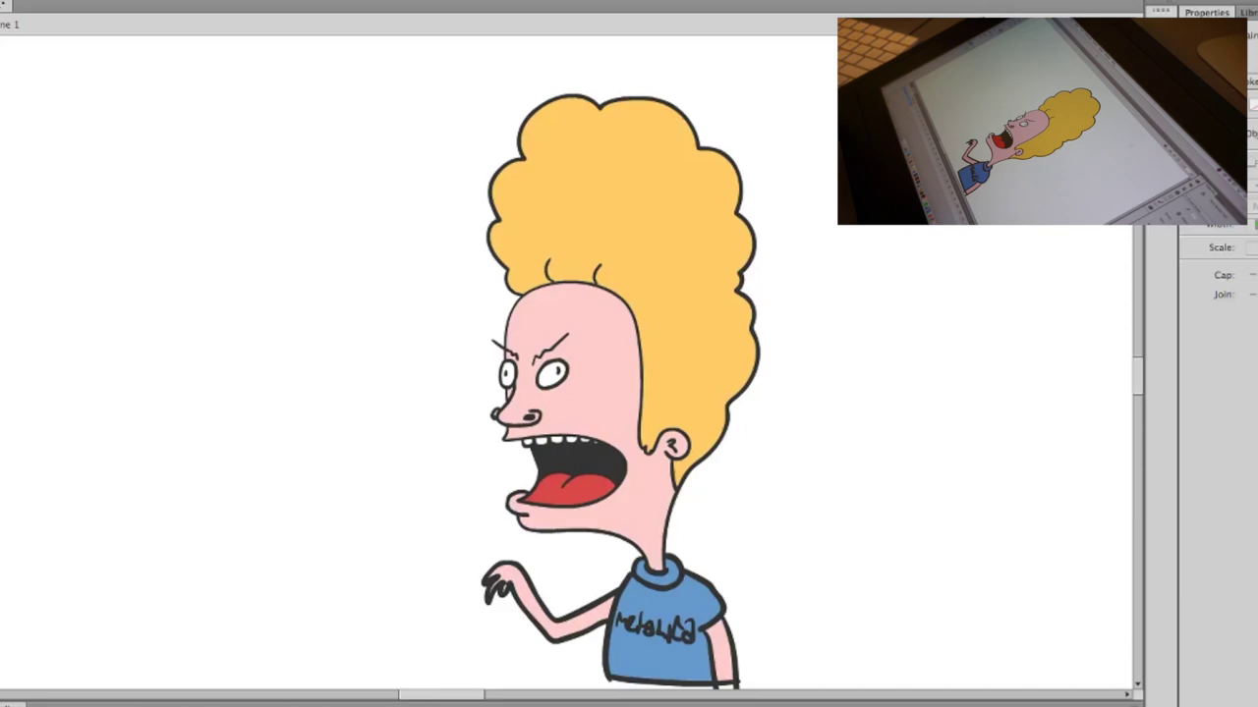
- Draw blue pencil guide lines marking the shadow edges on the hair, face, shirt and both arms
key("y")
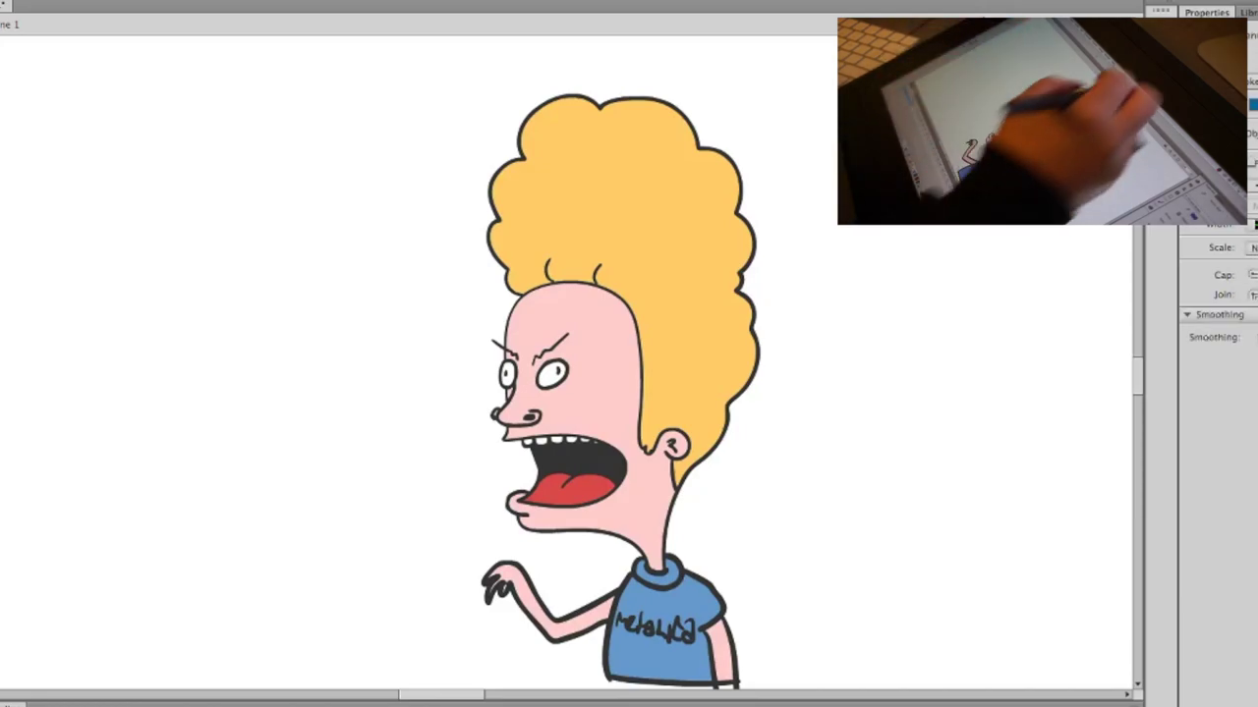
mouse_move(621, 300)
left_mouse_down()
mouse_move(646, 391)
mouse_move(699, 395)
mouse_move(727, 364)
mouse_move(720, 197)
mouse_move(700, 144)
left_mouse_up()
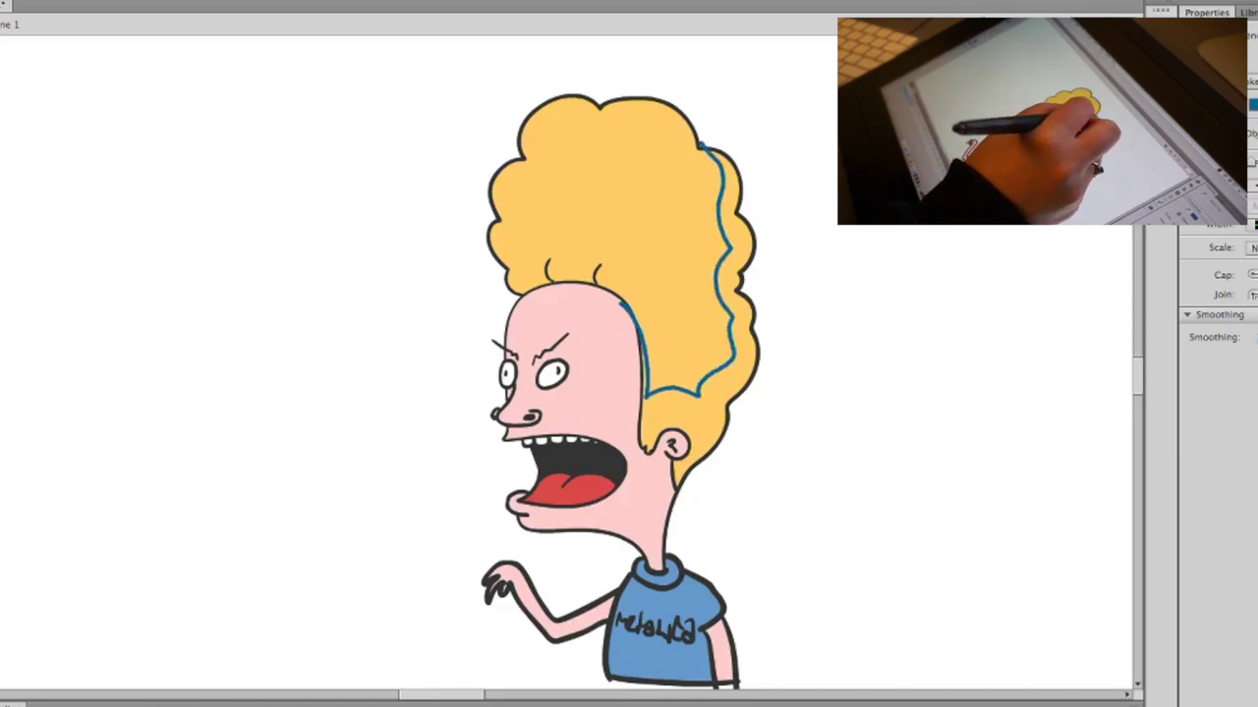
mouse_move(499, 318)
left_mouse_down()
mouse_move(599, 303)
mouse_move(616, 320)
mouse_move(640, 486)
mouse_move(638, 510)
mouse_move(604, 520)
mouse_move(506, 510)
left_mouse_up()
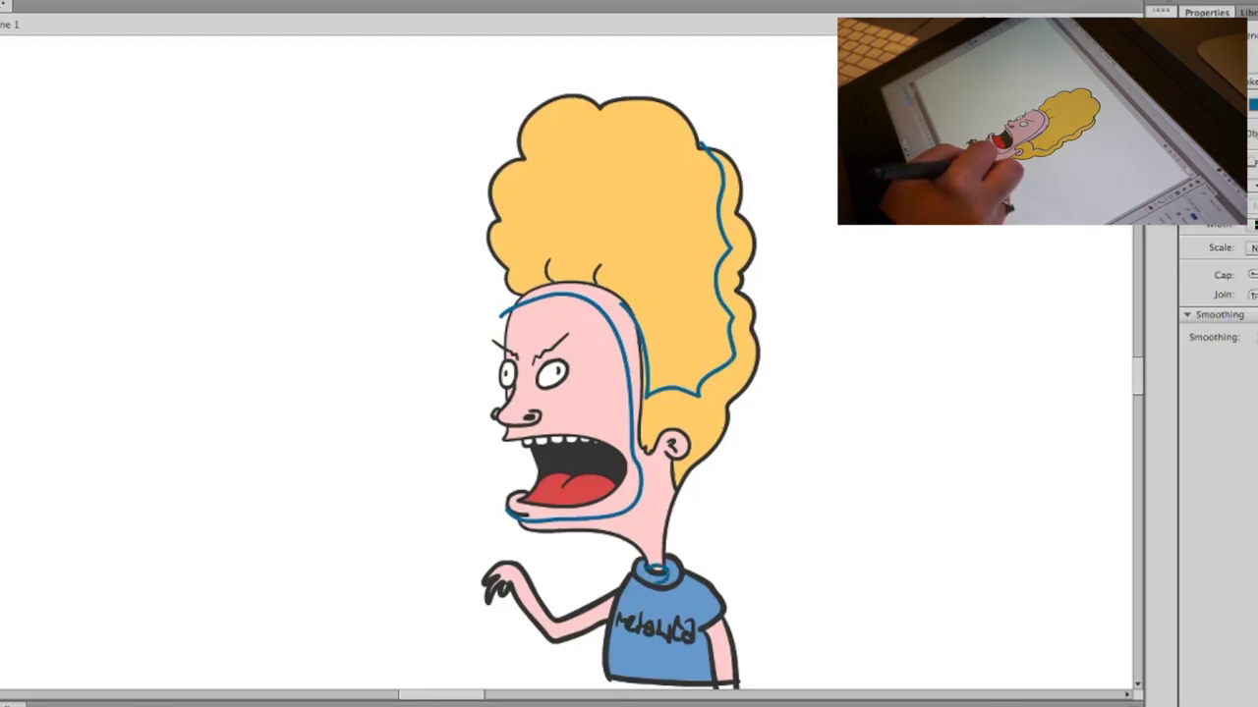
mouse_move(690, 617)
left_mouse_down()
mouse_move(691, 684)
mouse_move(708, 637)
mouse_move(726, 690)
left_mouse_up()
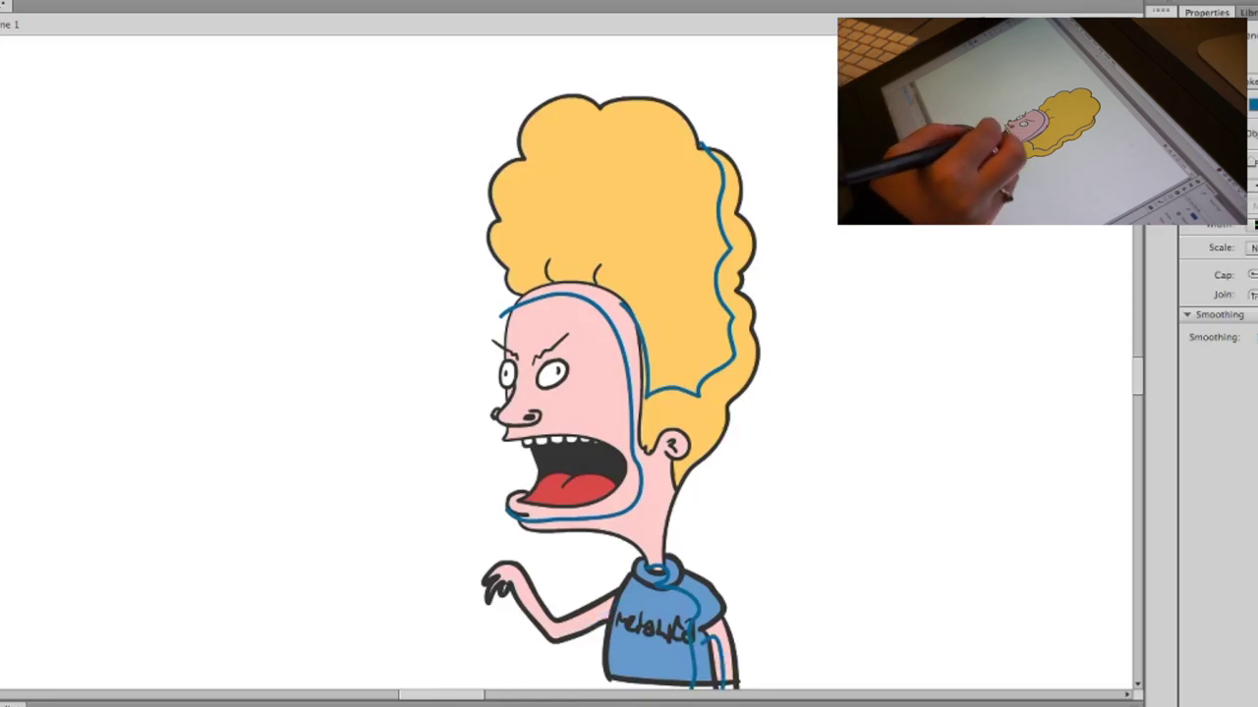
mouse_move(608, 621)
left_mouse_down()
mouse_move(508, 582)
mouse_move(498, 604)
left_mouse_up()
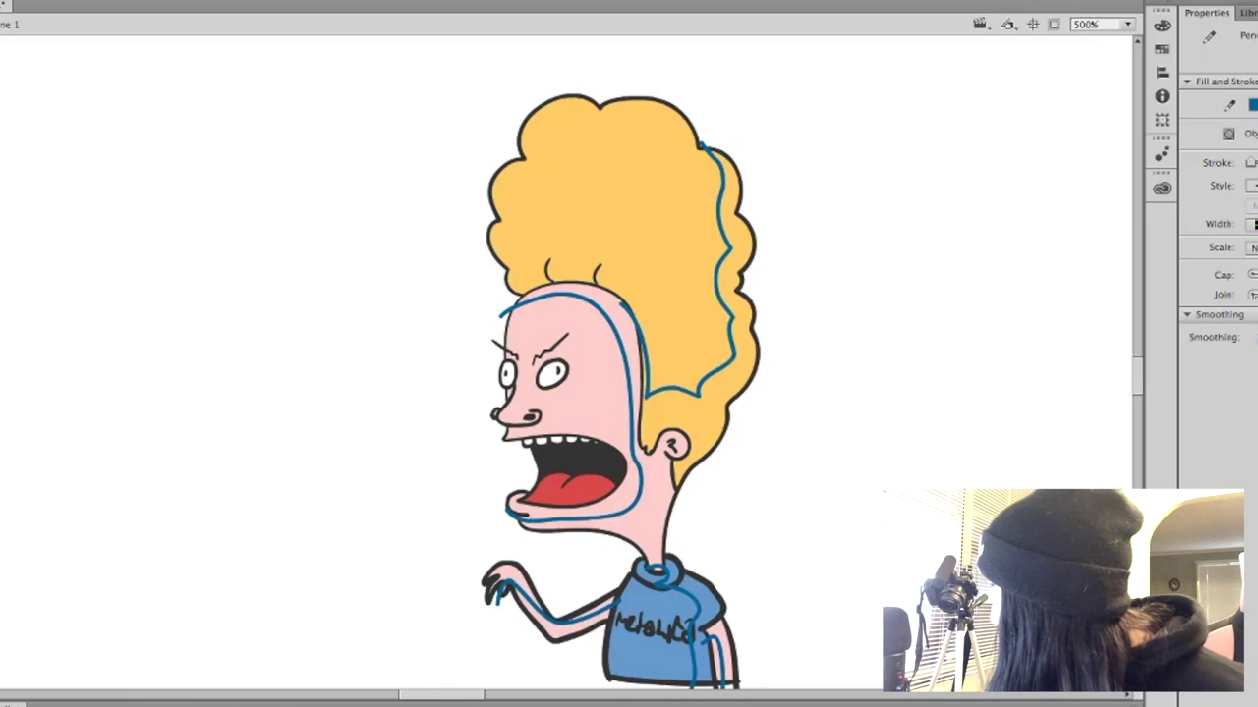
- Fill the marked shadow areas of the skin, hair and shirt with darker tones of their base colours
key("y")
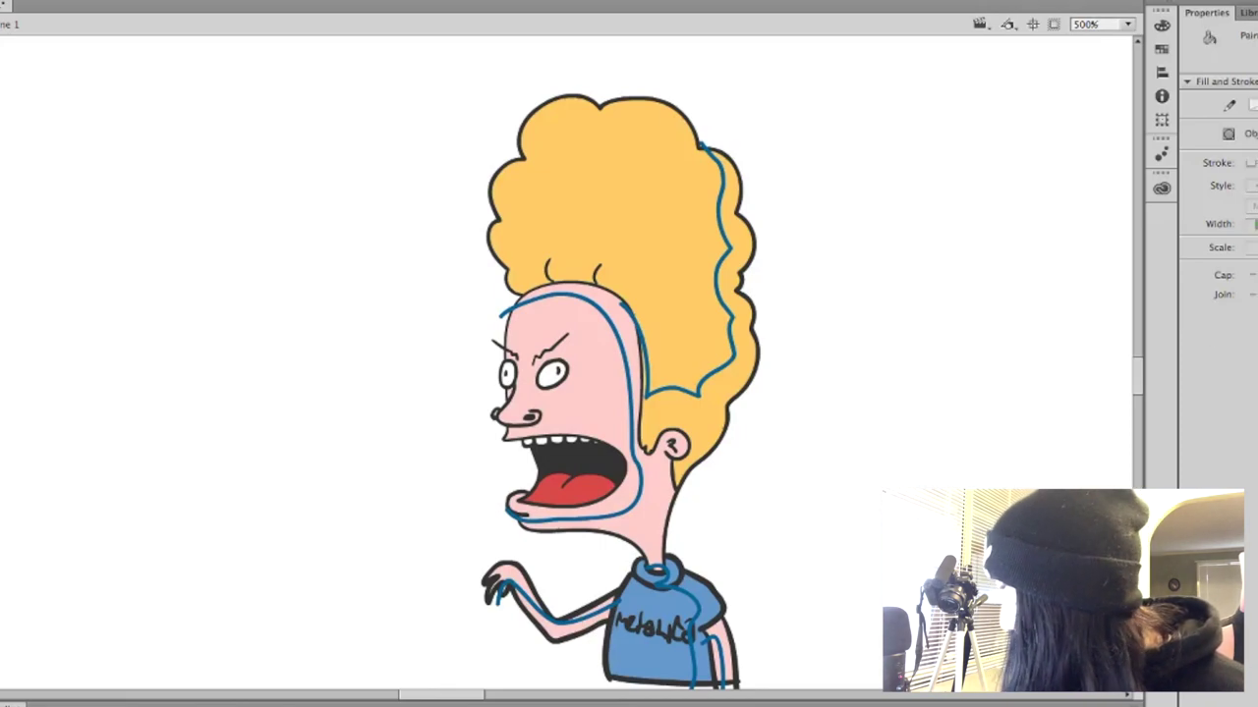
left_click(650, 506)
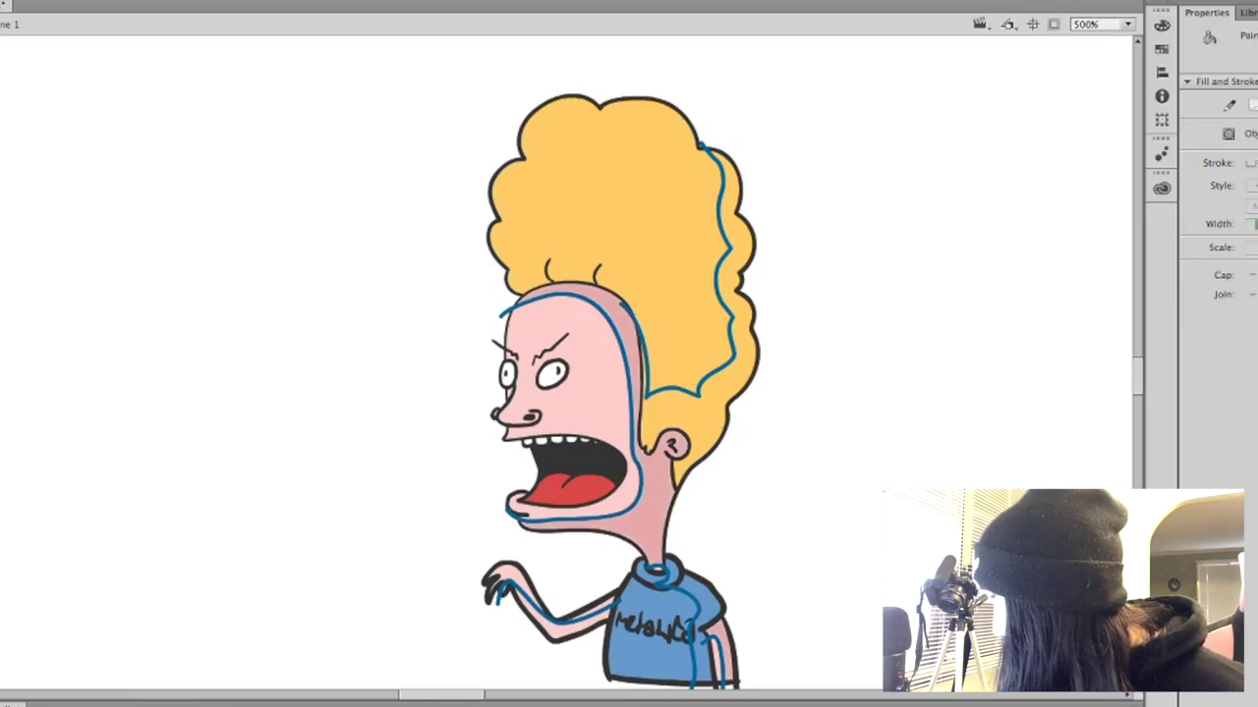
left_click(558, 628)
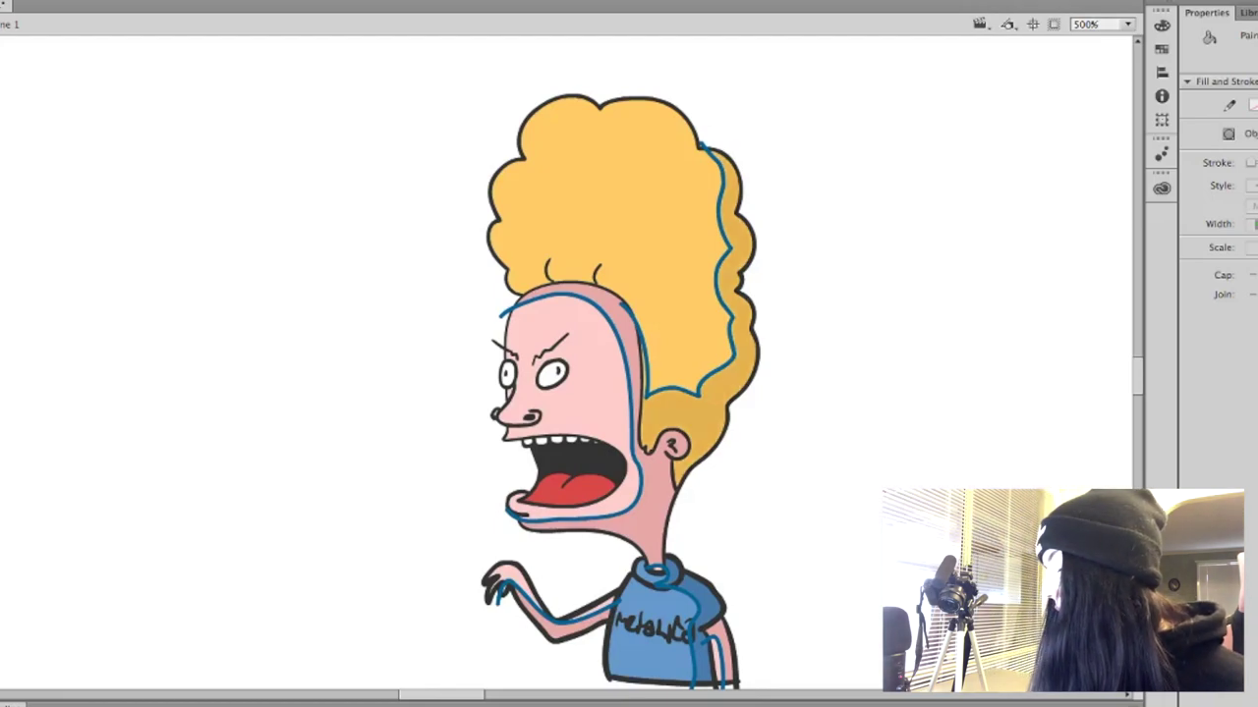
- Remove the blue shading guide lines from the whole character, keeping the outlines and fills
key("super+a")
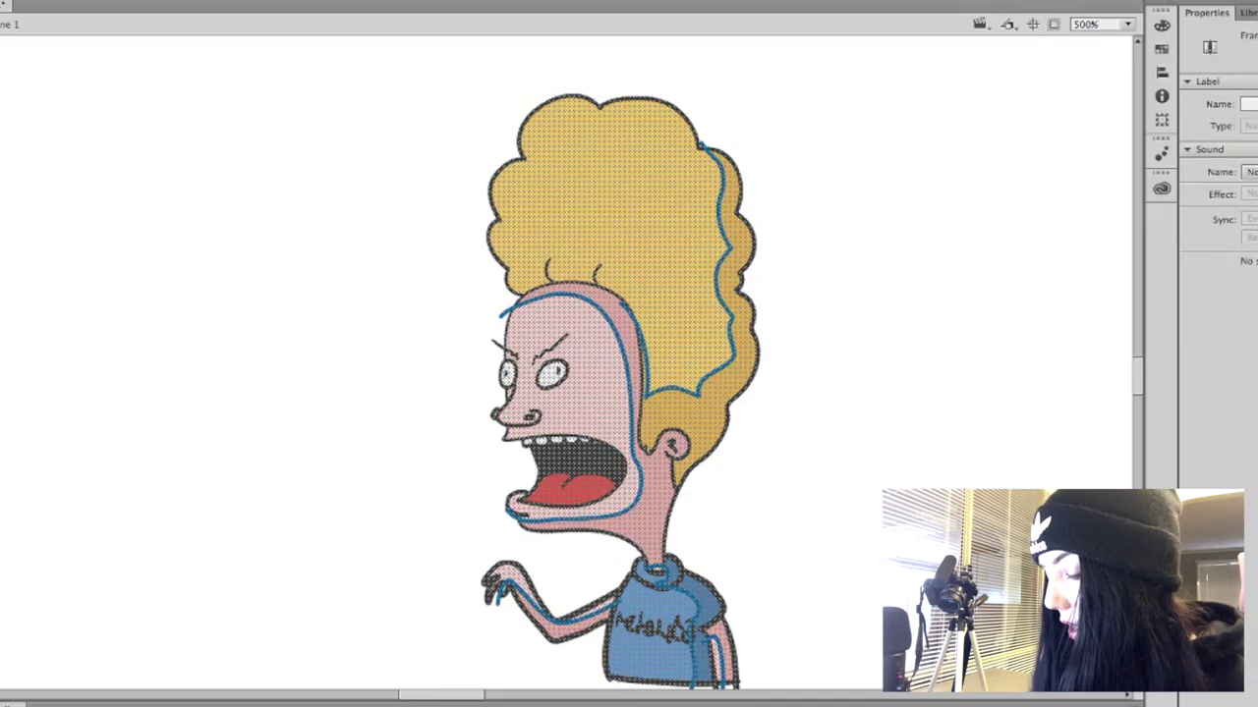
key("Escape")
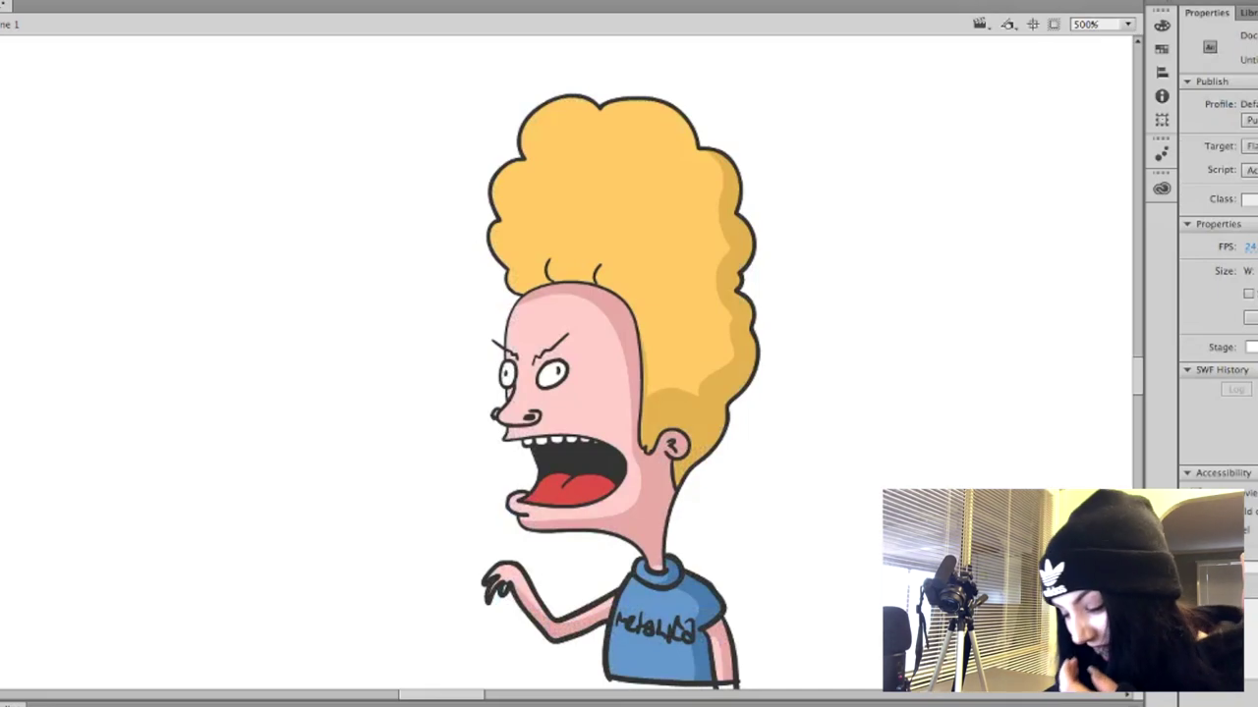
key("k")
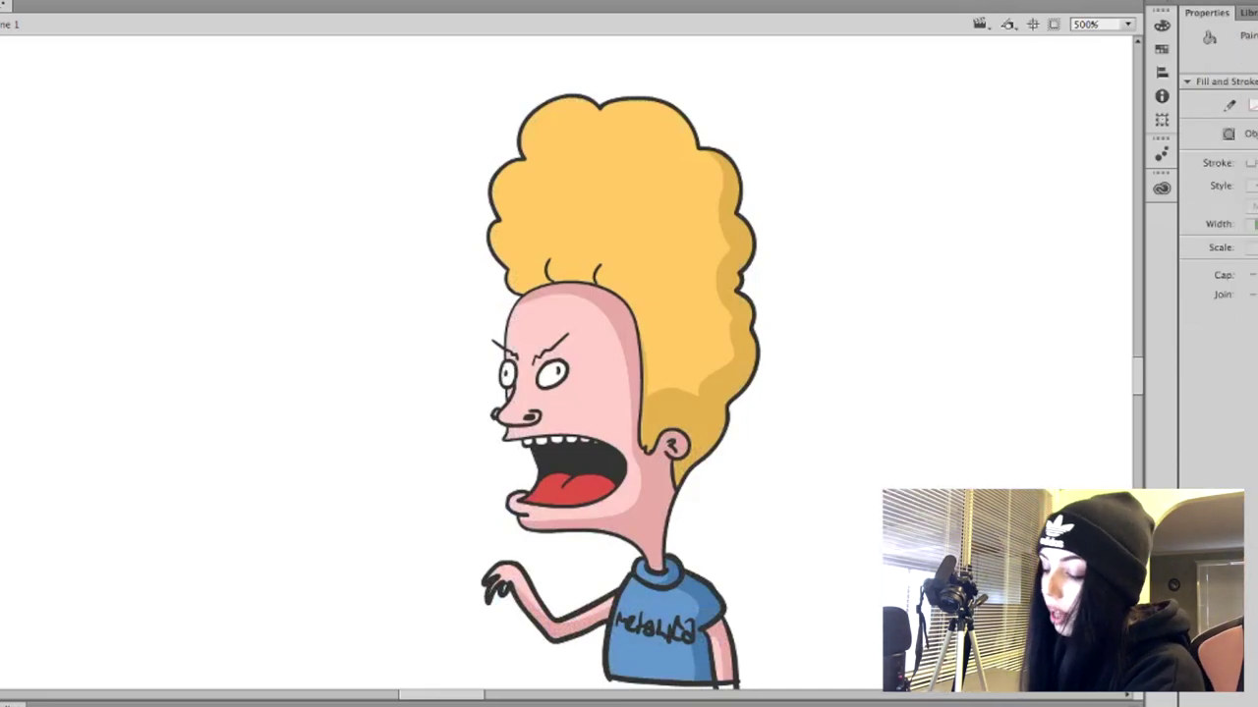
- Shade the hair along the hairline above the forehead and ear in darker yellow, using a temporary blue guide line
key("shift+y")
mouse_move(487, 285)
left_mouse_down()
mouse_move(546, 261)
mouse_move(641, 282)
mouse_move(693, 417)
left_mouse_up()
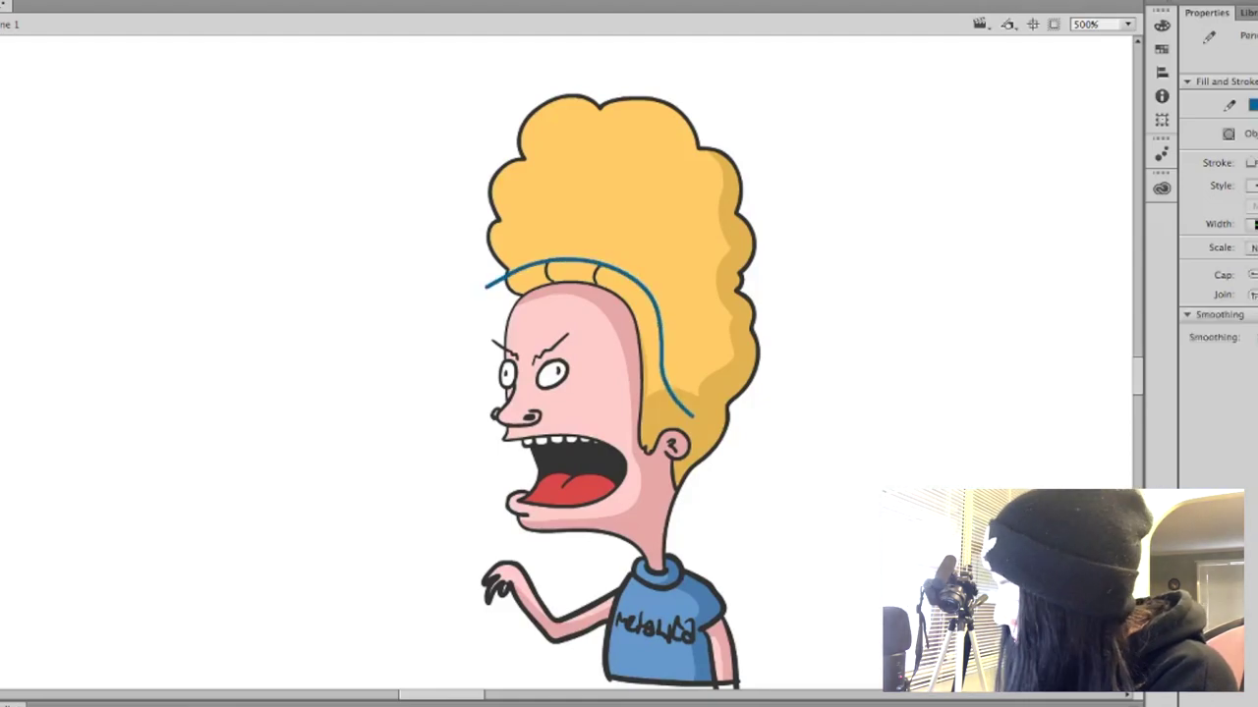
key("k")
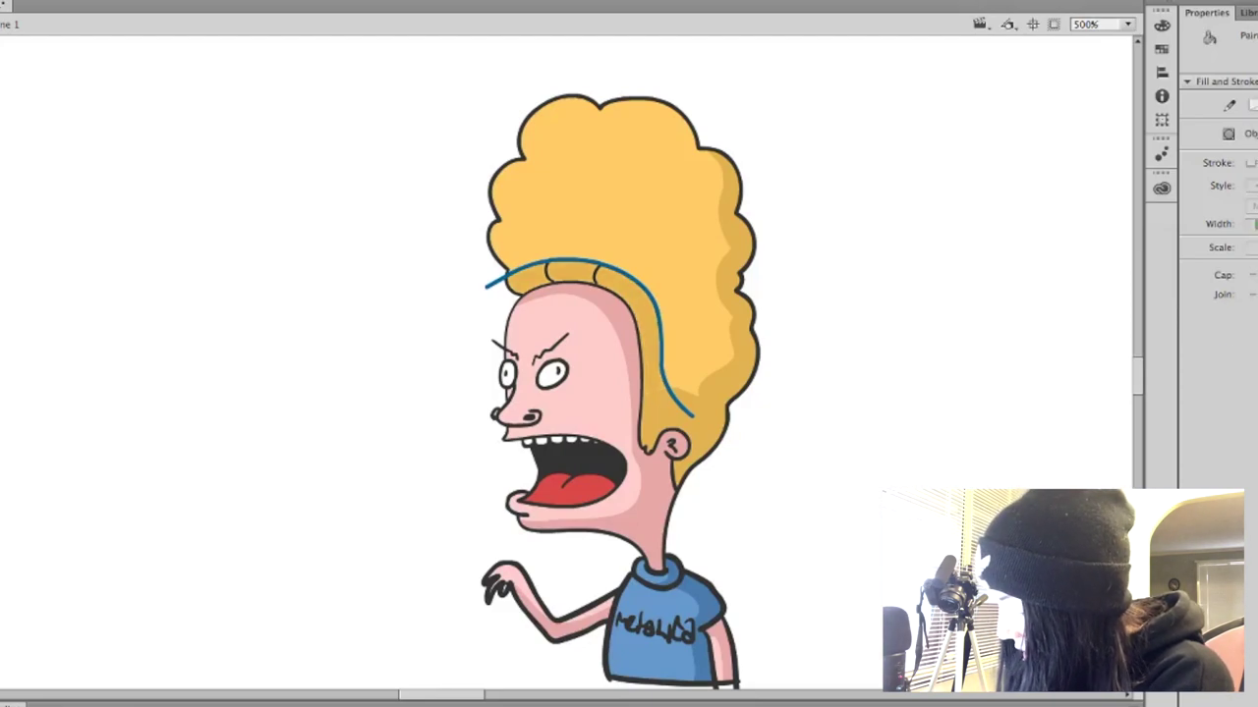
key("ctrl+a")
left_click(661, 332)
key("Delete")
key("super+shift+a")
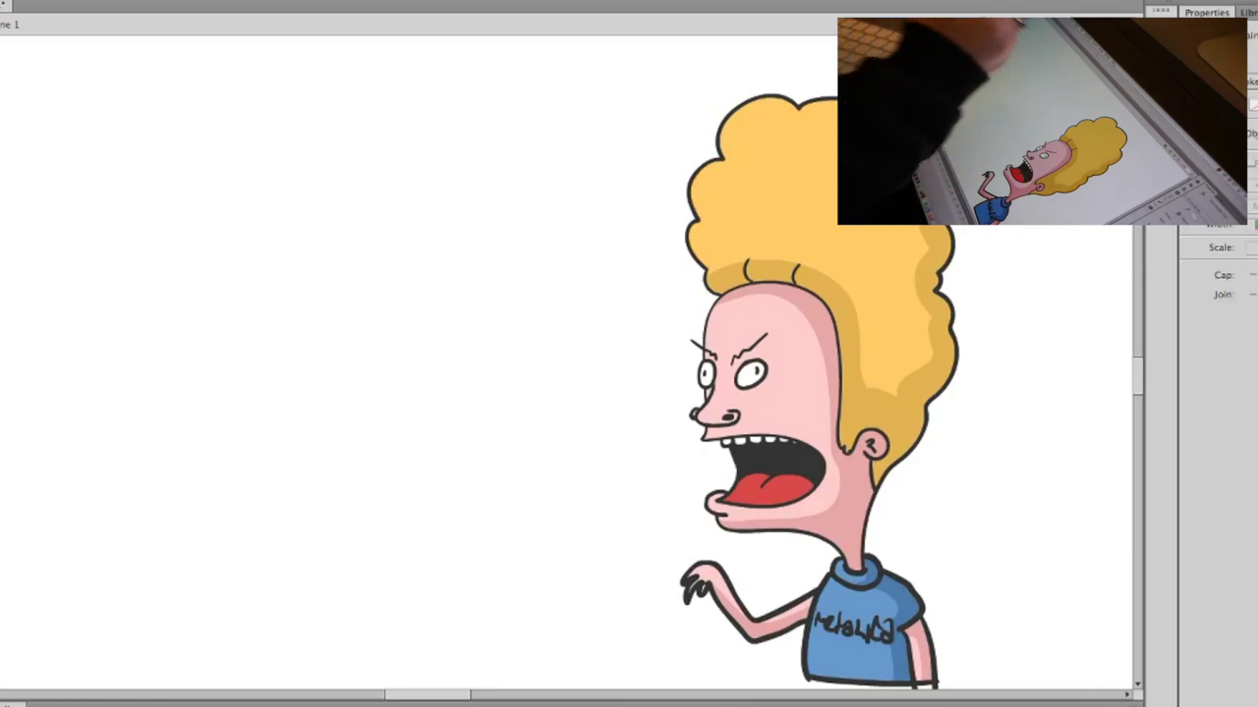
- Brush a second character's tapered jaw and chin beside Beavis, adding a large nose with filled nostrils and a bridge line
key("b")
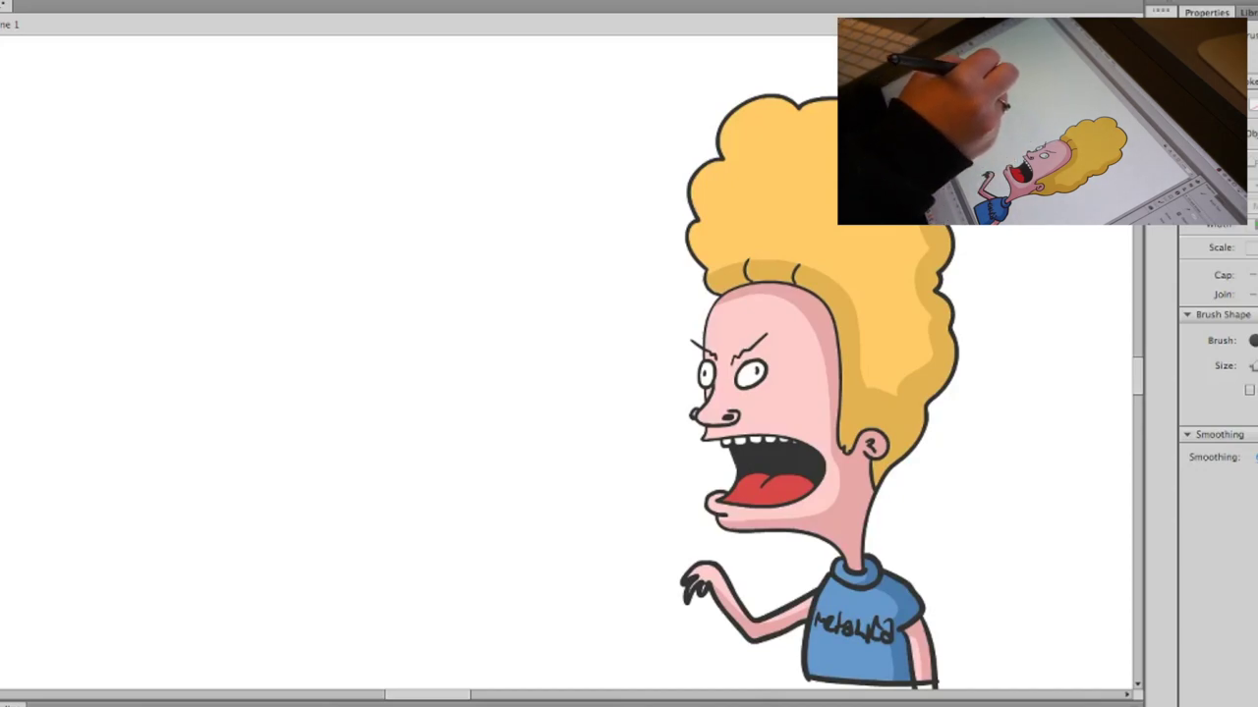
mouse_move(210, 387)
left_mouse_down()
mouse_move(303, 601)
mouse_move(345, 613)
mouse_move(385, 604)
mouse_move(449, 364)
left_mouse_up()
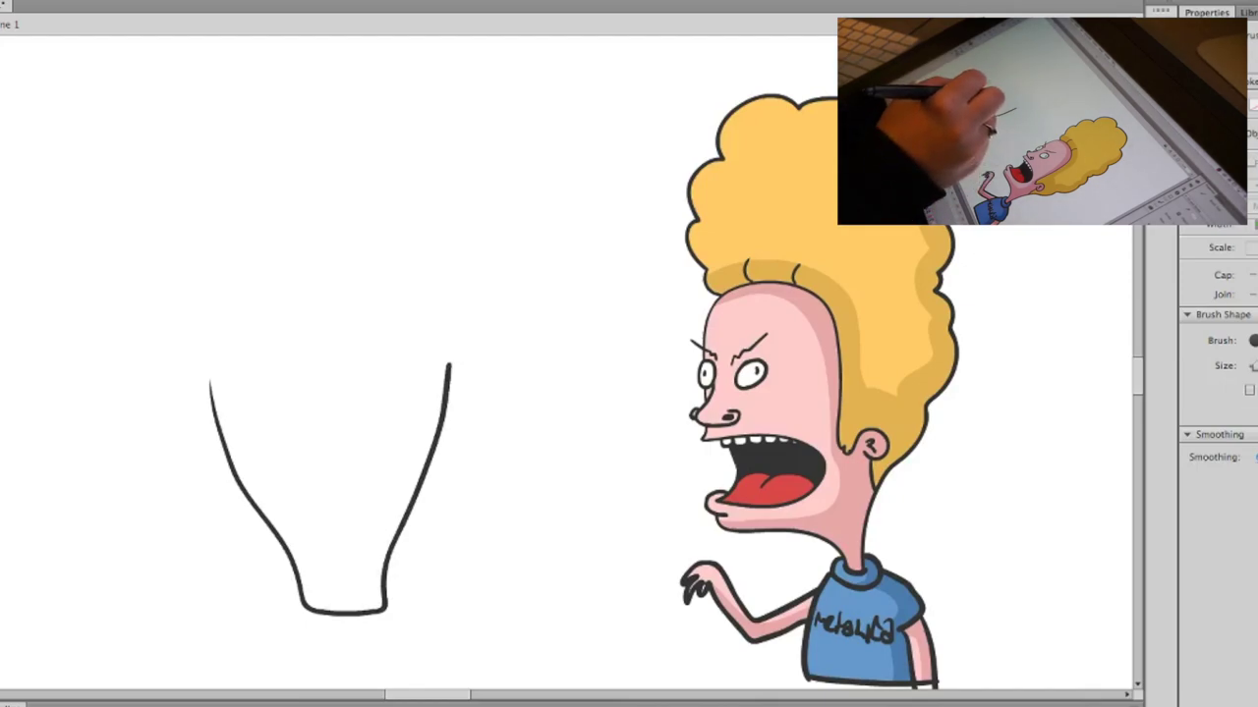
mouse_move(281, 452)
left_mouse_down()
mouse_move(299, 440)
mouse_move(319, 449)
mouse_move(327, 479)
mouse_move(367, 432)
mouse_move(379, 442)
mouse_move(359, 445)
left_mouse_up()
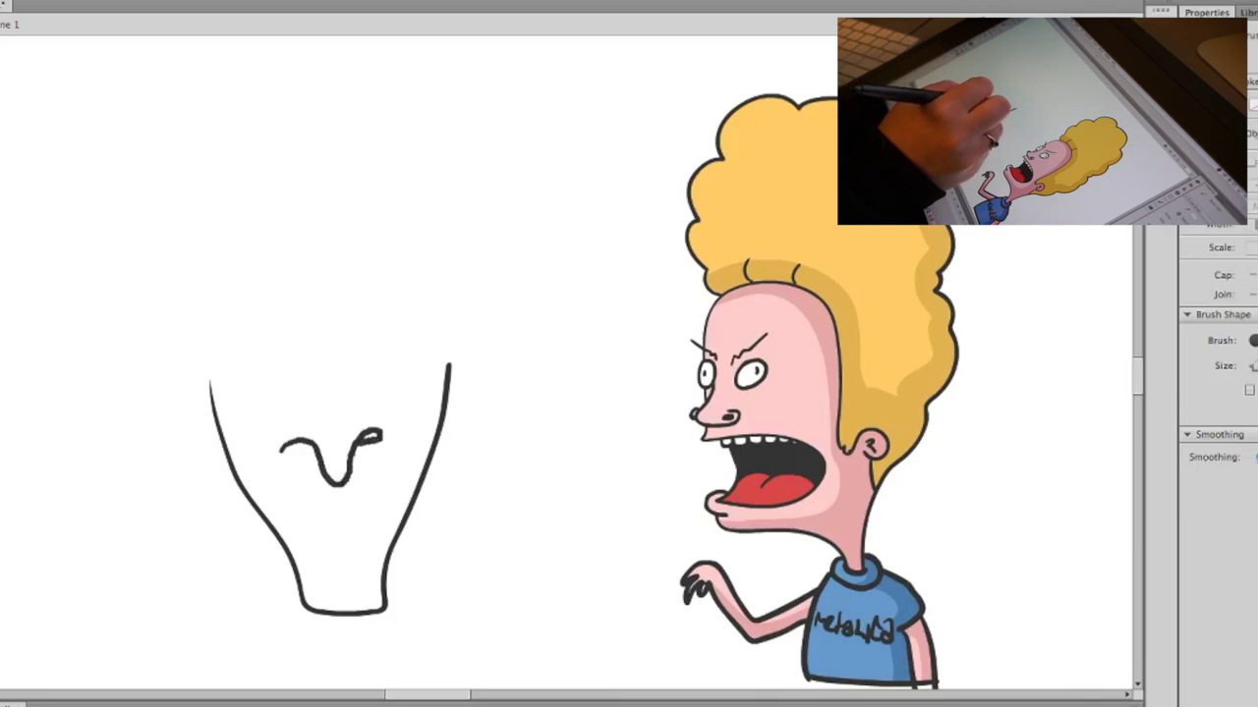
mouse_move(283, 450)
left_mouse_down()
mouse_move(313, 450)
mouse_move(287, 446)
left_mouse_up()
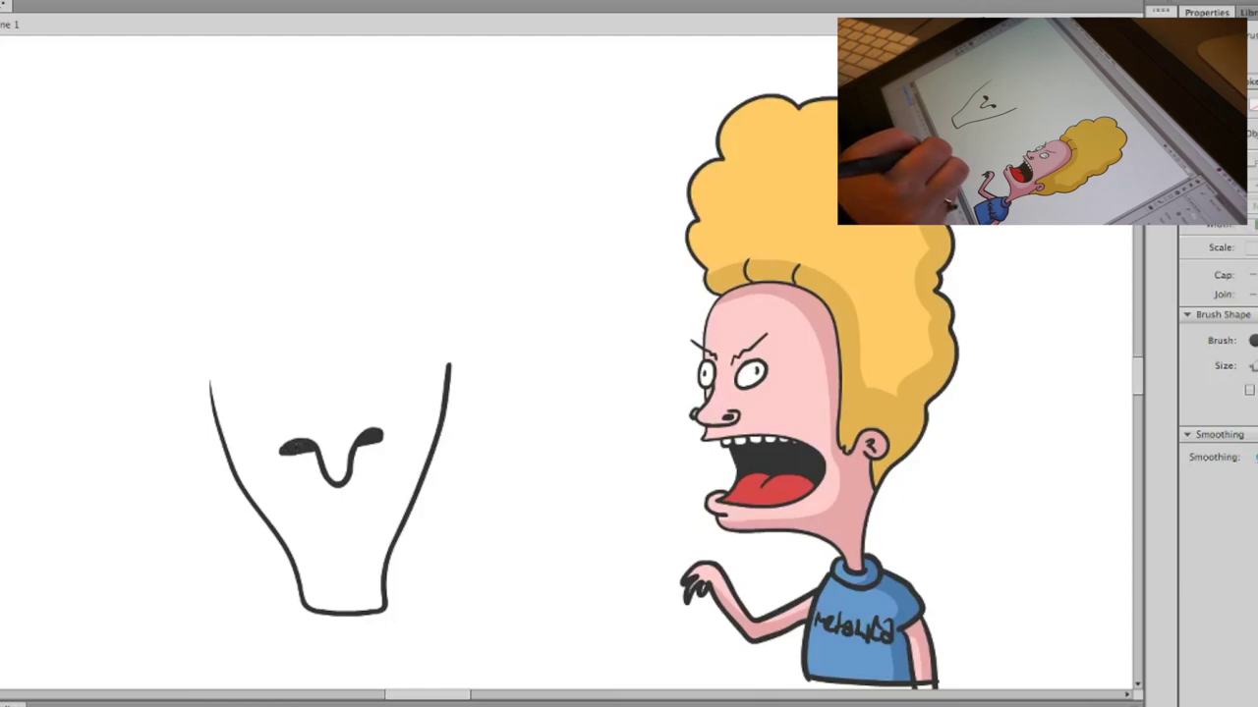
mouse_move(377, 450)
left_mouse_down()
mouse_move(395, 434)
mouse_move(378, 408)
mouse_move(360, 413)
left_mouse_up()
mouse_move(293, 468)
left_mouse_down()
mouse_move(264, 453)
mouse_move(291, 426)
left_mouse_up()
left_click_drag(346, 371, 358, 405)
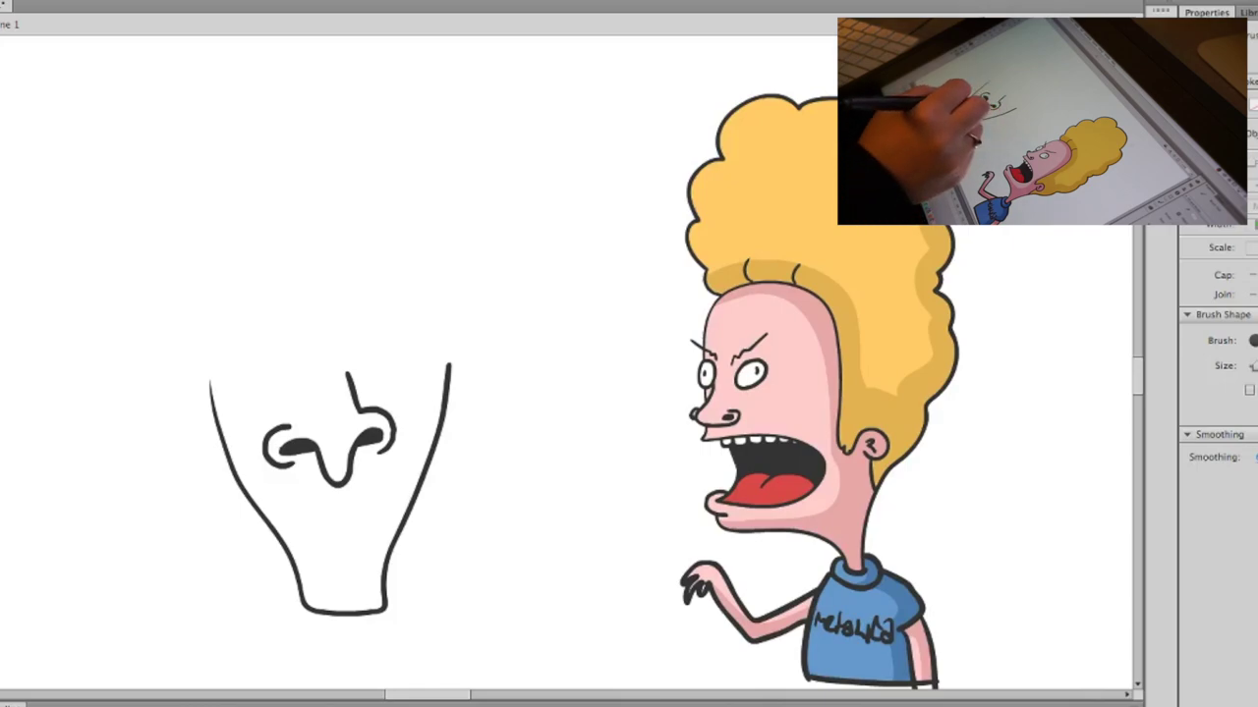
- Draw the half-open mouth with a raised upper lip and teeth with braces, plus short creases below it on the chin
mouse_move(299, 510)
left_mouse_down()
mouse_move(334, 494)
mouse_move(371, 499)
mouse_move(345, 523)
mouse_move(299, 521)
left_mouse_up()
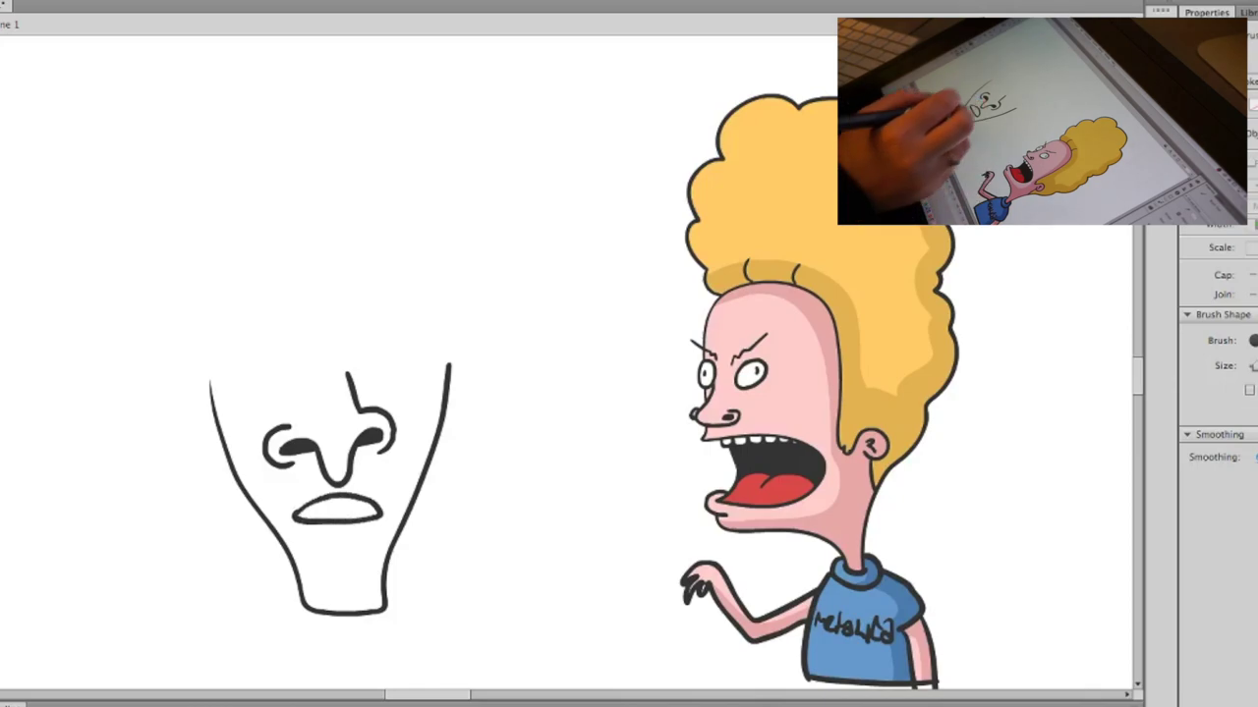
left_click_drag(336, 530, 350, 530)
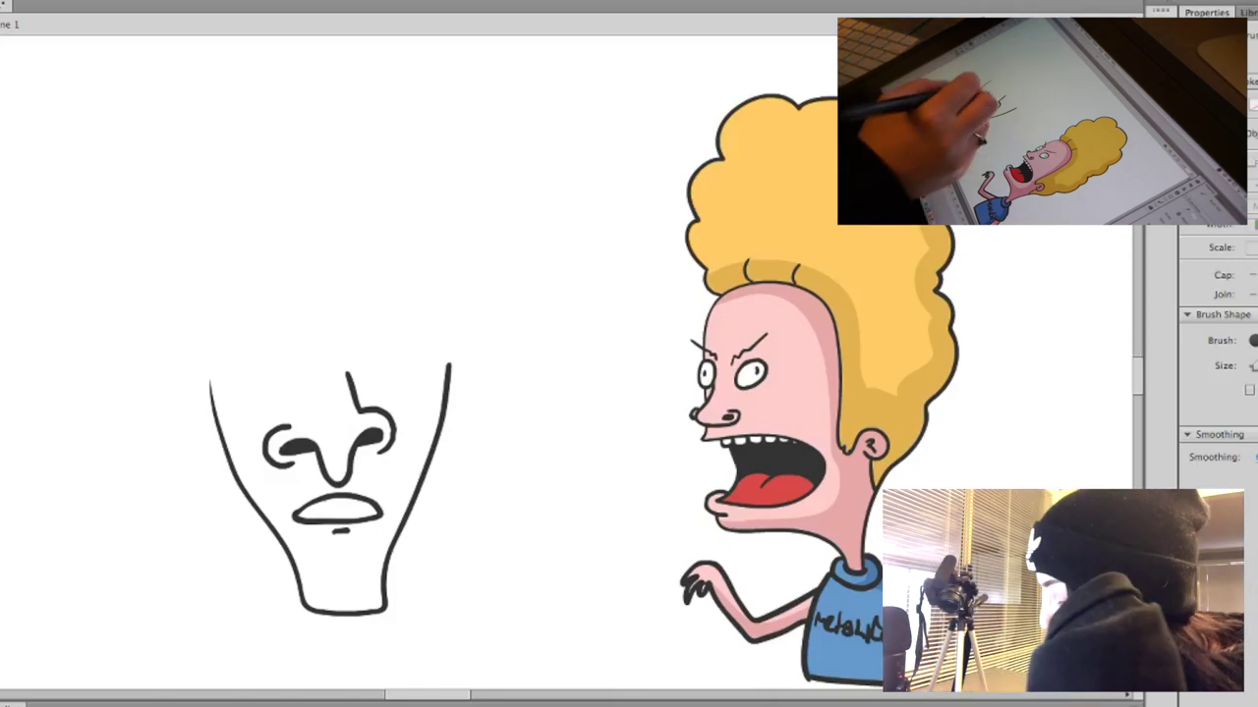
mouse_move(304, 512)
left_mouse_down()
mouse_move(375, 507)
mouse_move(312, 518)
mouse_move(348, 511)
left_mouse_up()
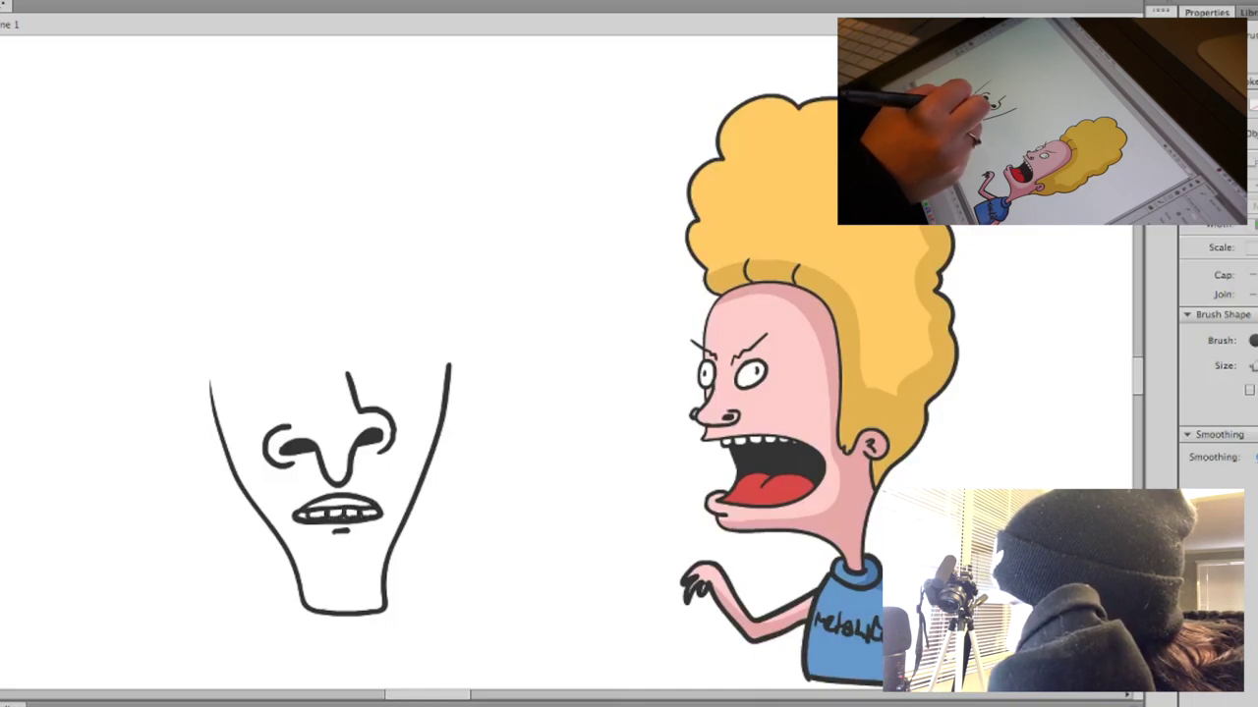
left_click_drag(315, 512, 322, 518)
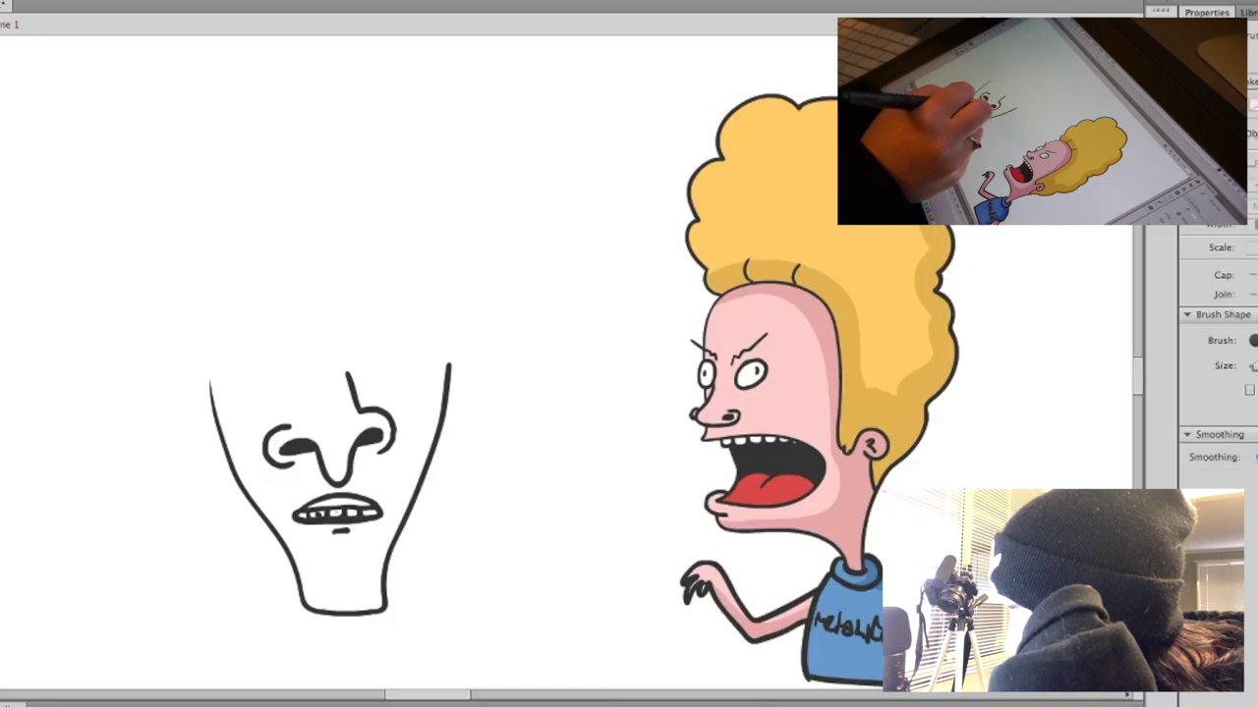
left_click(336, 512)
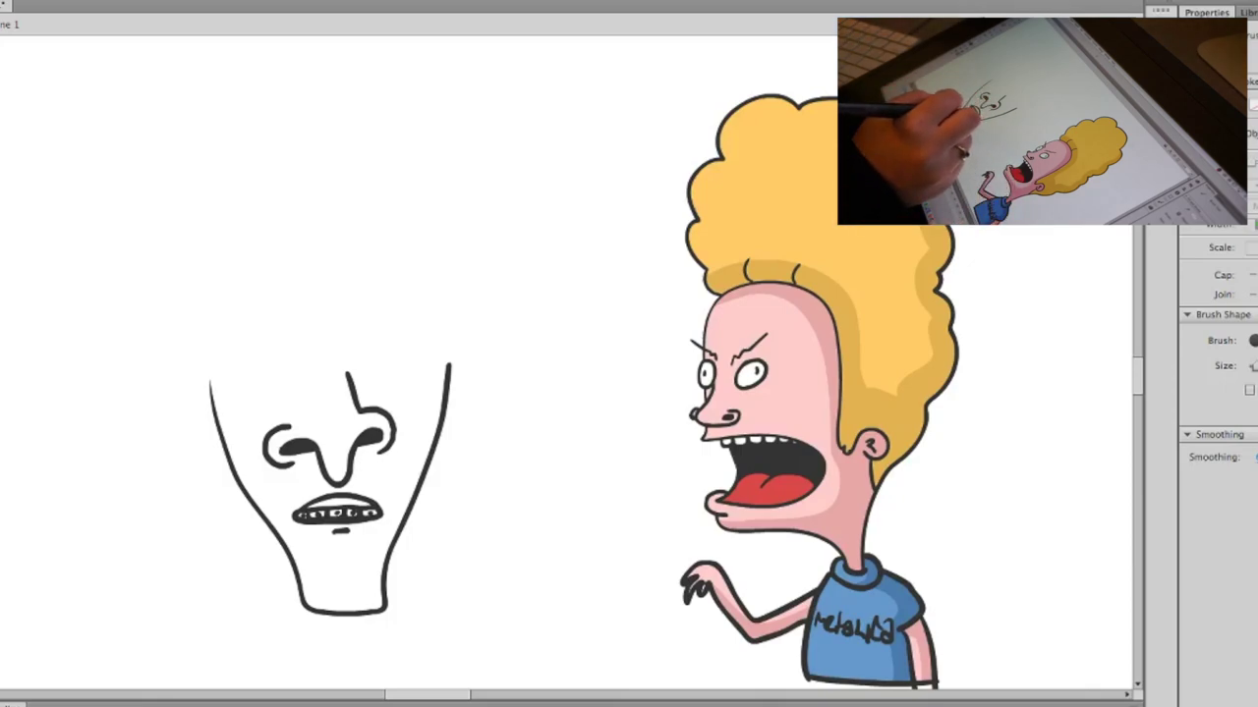
left_click_drag(320, 564, 369, 560)
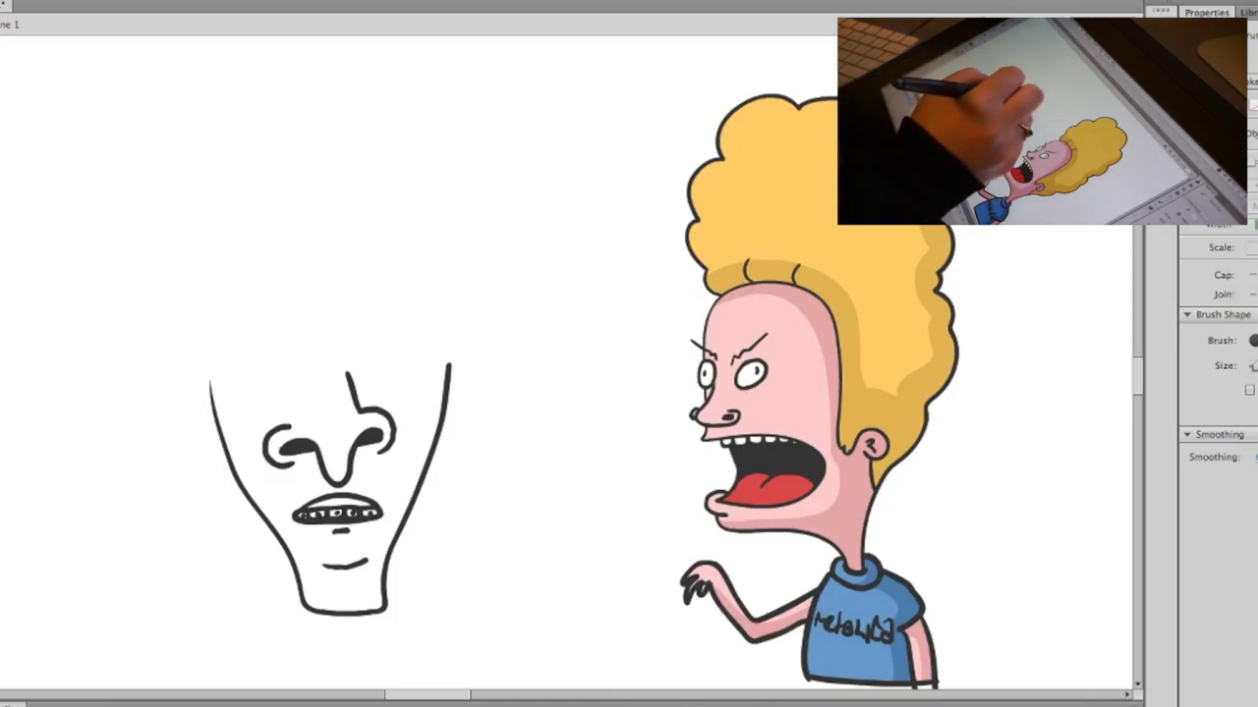
- Draw slanted oval eyes with small pupils and creases beneath, ears on both sides of the face and jagged eyebrows
mouse_move(395, 341)
left_mouse_down()
mouse_move(411, 335)
mouse_move(374, 374)
mouse_move(420, 360)
mouse_move(401, 340)
left_mouse_up()
mouse_move(276, 371)
left_mouse_down()
mouse_move(226, 366)
mouse_move(256, 389)
mouse_move(282, 381)
mouse_move(276, 370)
left_mouse_up()
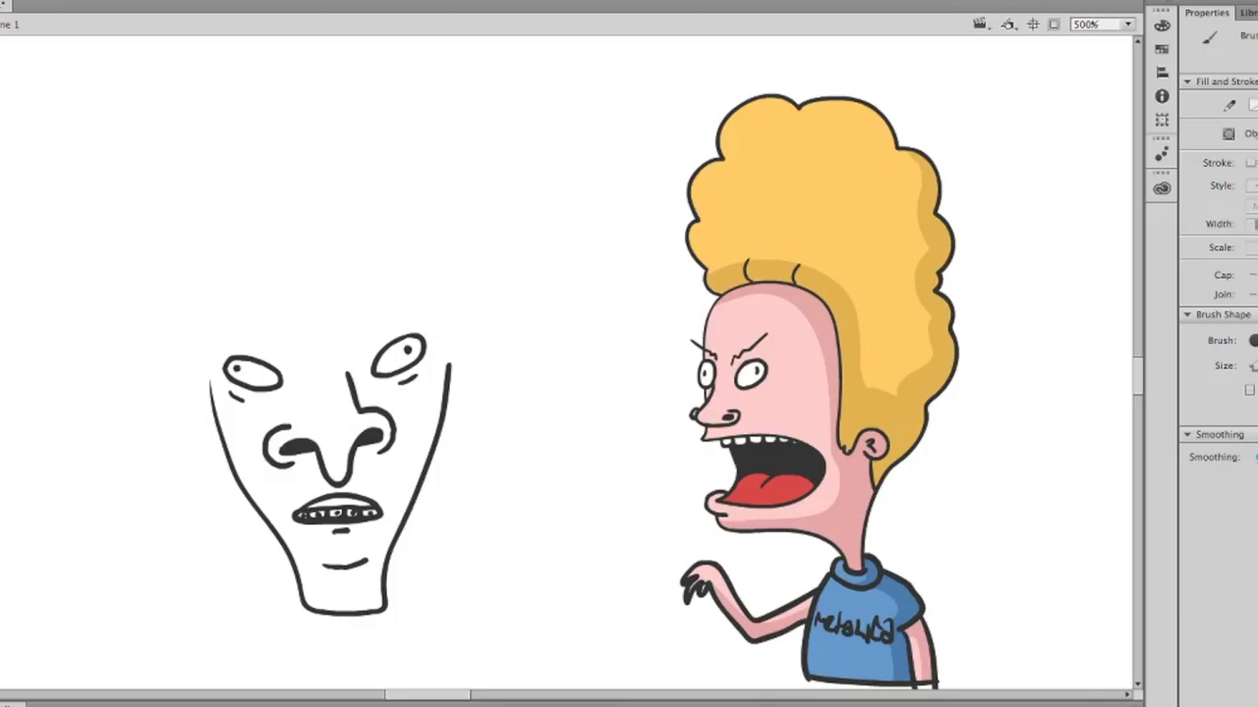
mouse_move(457, 365)
left_mouse_down()
mouse_move(468, 344)
mouse_move(445, 338)
left_mouse_up()
mouse_move(212, 401)
left_mouse_down()
mouse_move(189, 371)
mouse_move(209, 366)
left_mouse_up()
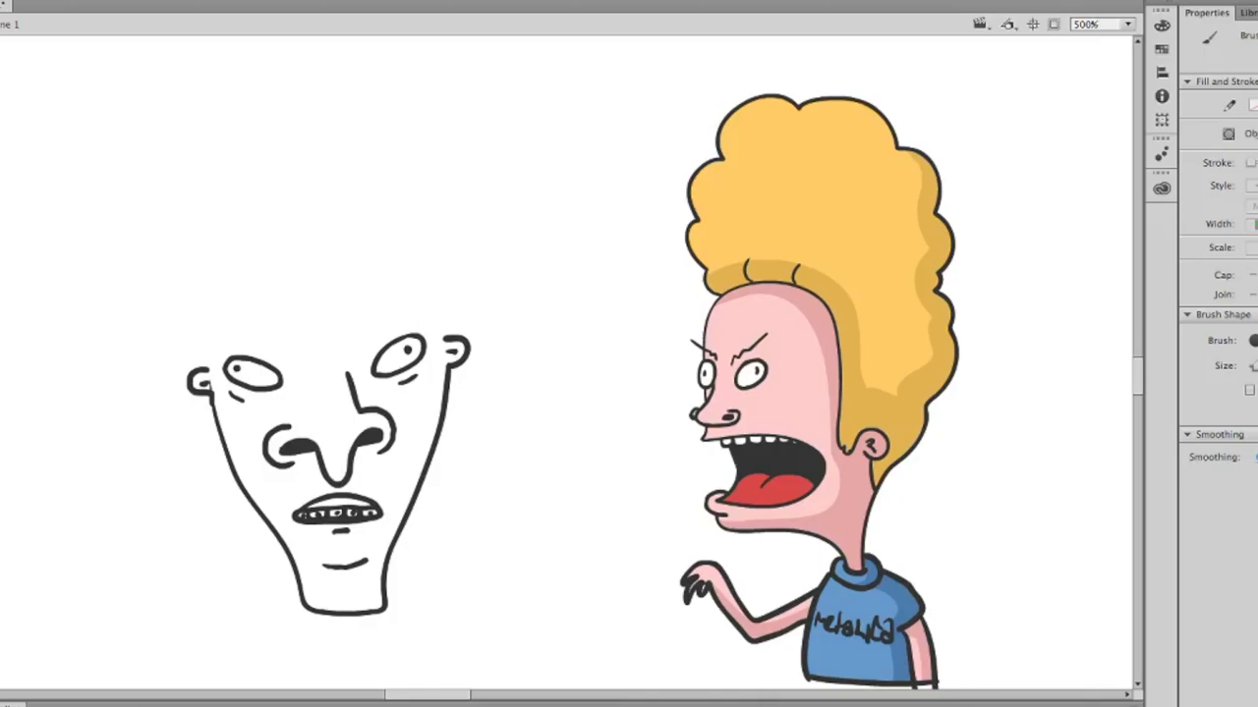
left_click_drag(364, 344, 417, 312)
left_click_drag(282, 348, 238, 337)
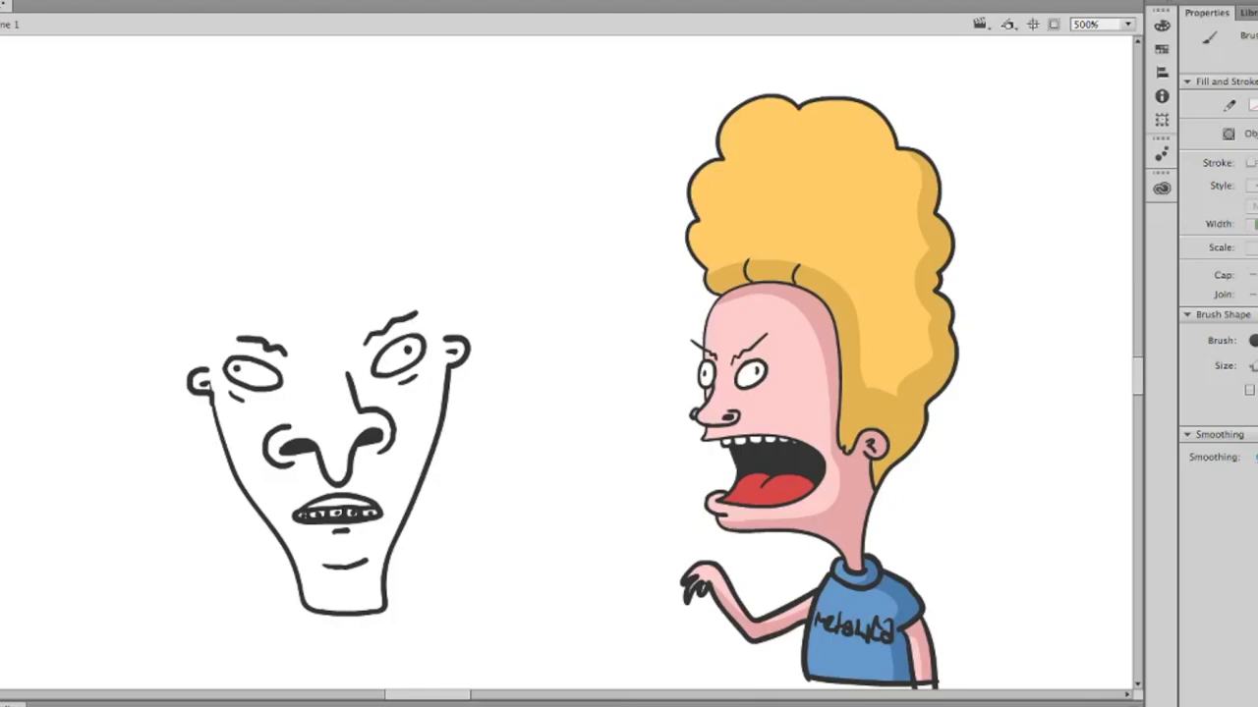
- Draw the shirt collar and both sloping shoulders below the neck, and letter "AC DC" across the chest
mouse_move(294, 591)
left_mouse_down()
mouse_move(336, 631)
mouse_move(389, 623)
mouse_move(397, 594)
left_mouse_up()
left_click_drag(291, 612, 228, 690)
mouse_move(399, 609)
left_mouse_down()
mouse_move(451, 645)
mouse_move(480, 690)
left_mouse_up()
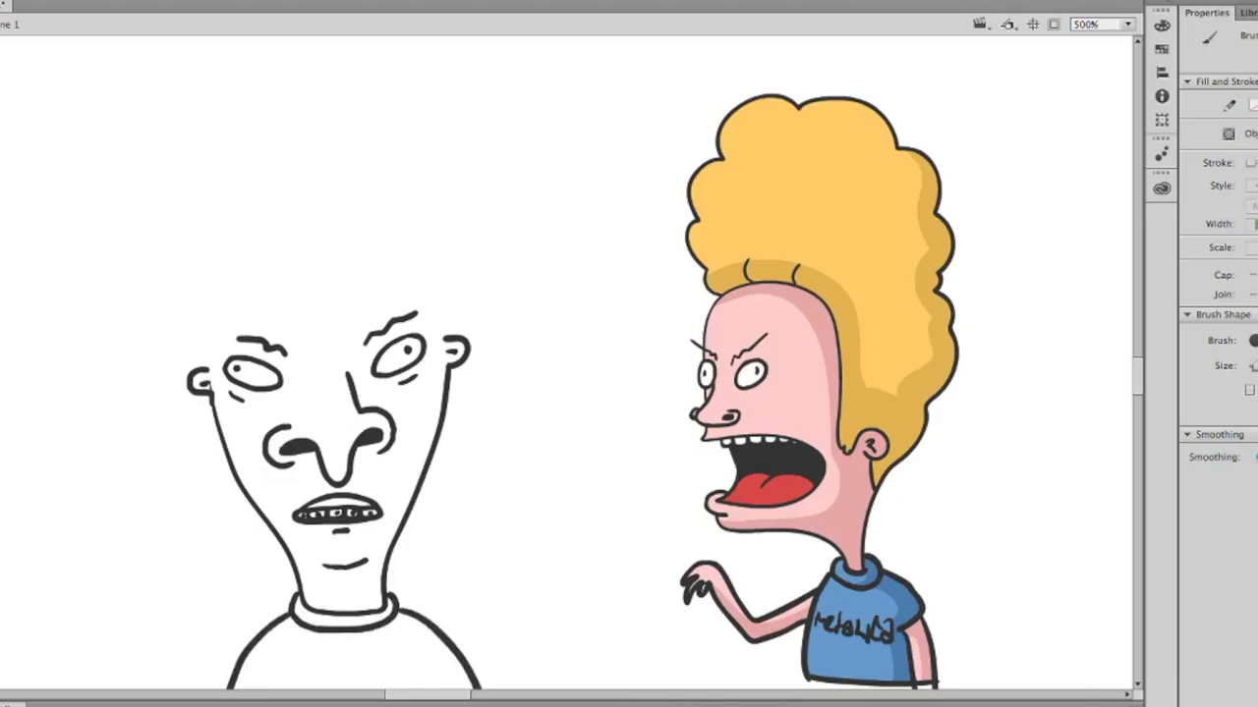
mouse_move(275, 680)
left_mouse_down()
mouse_move(289, 647)
mouse_move(301, 682)
left_mouse_up()
left_click_drag(279, 671, 364, 683)
left_click_drag(403, 652, 421, 681)
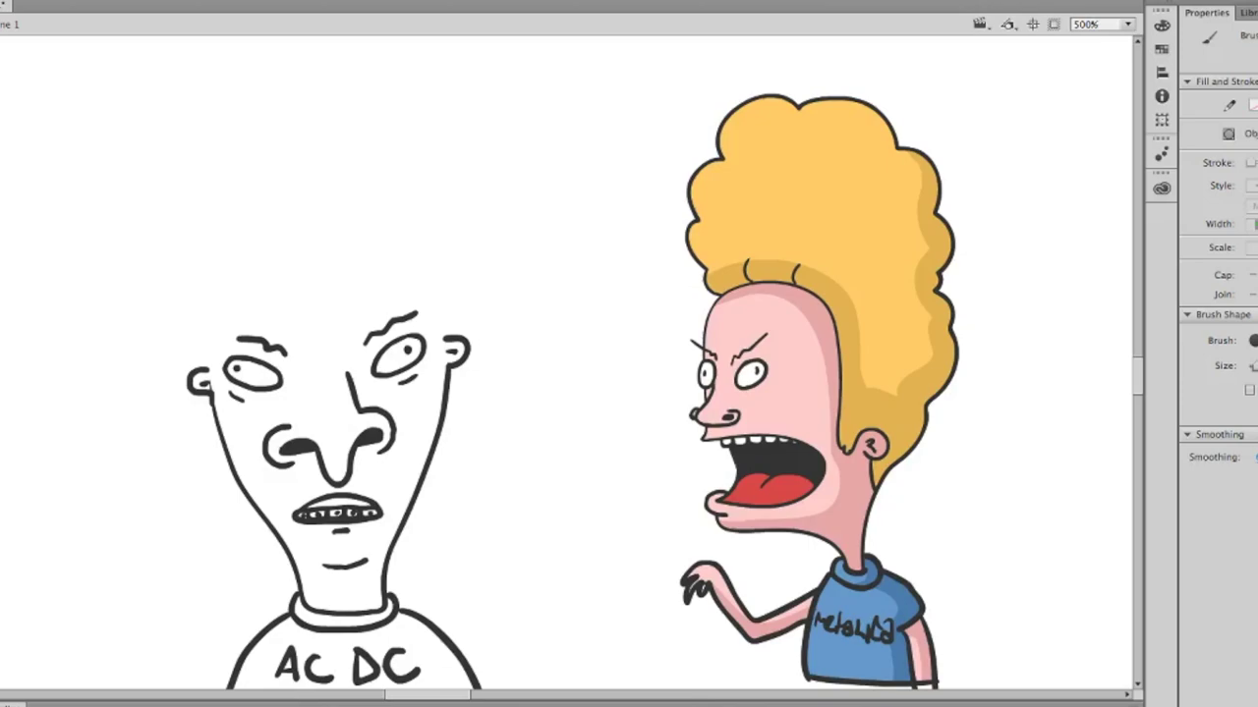
- Draw the wavy double-peaked hairline above the eyes and a tall, uneven hair outline rising around the head
mouse_move(206, 342)
left_mouse_down()
mouse_move(211, 253)
mouse_move(234, 213)
mouse_move(278, 210)
mouse_move(328, 249)
mouse_move(372, 236)
mouse_move(411, 192)
mouse_move(430, 196)
mouse_move(451, 237)
mouse_move(448, 339)
left_mouse_up()
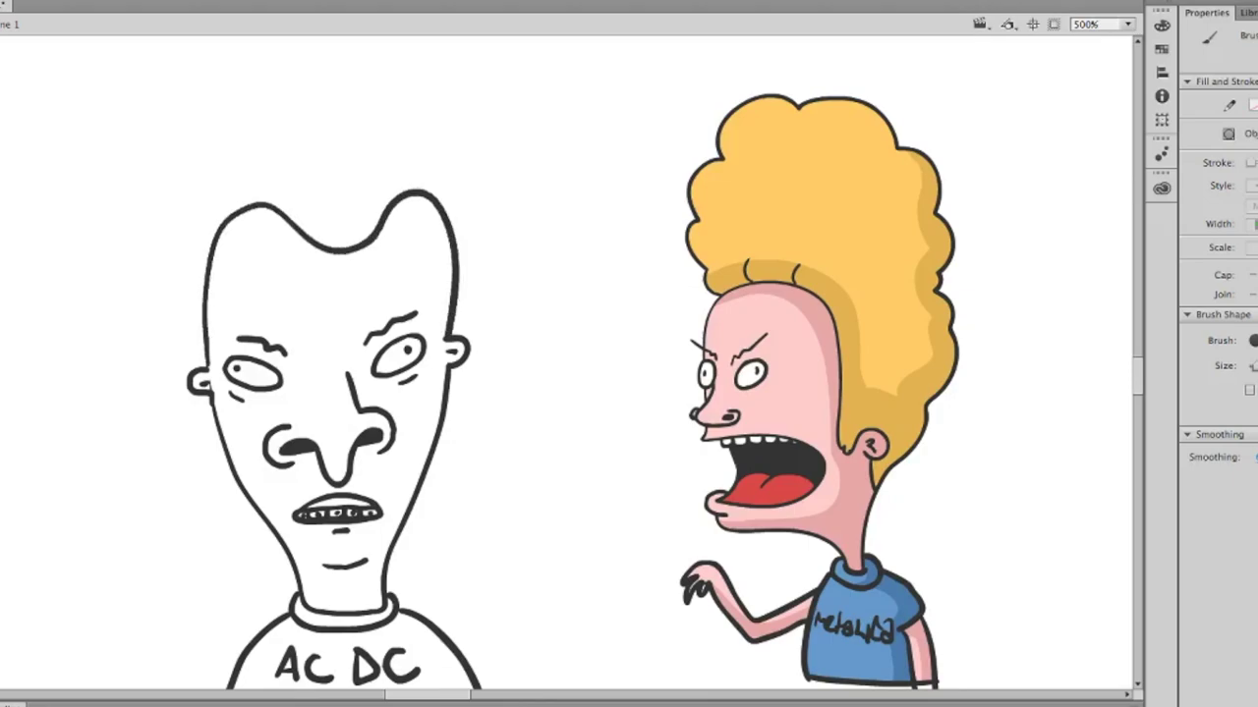
scroll(566, 363, "down", 3)
scroll(566, 363, "up", 4)
scroll(566, 364, "down", 2)
scroll(566, 364, "up", 4)
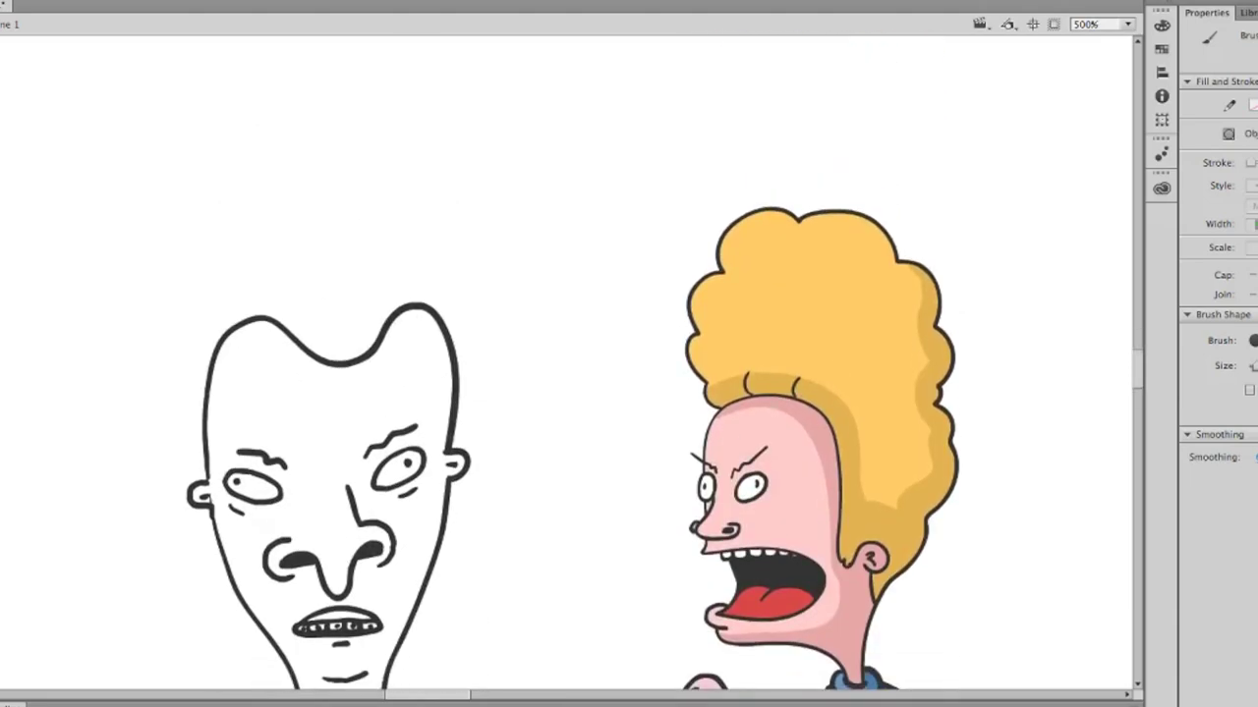
mouse_move(190, 471)
left_mouse_down()
mouse_move(163, 335)
mouse_move(213, 151)
mouse_move(245, 91)
mouse_move(300, 61)
mouse_move(351, 70)
mouse_move(393, 82)
mouse_move(465, 255)
mouse_move(488, 359)
mouse_move(480, 466)
mouse_move(444, 539)
left_mouse_up()
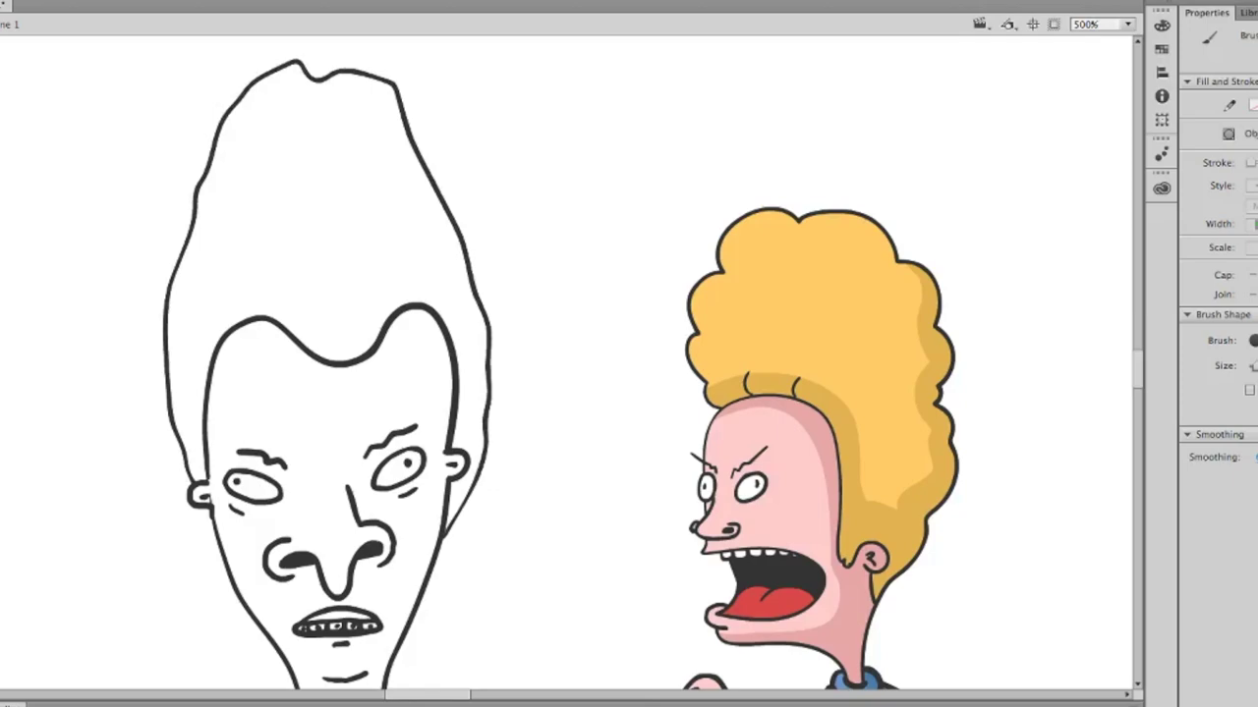
- Add short vertical strand lines inside the tall hair, above the forehead and along both sides
scroll(566, 363, "down", 4)
scroll(566, 363, "up", 2)
scroll(566, 363, "down", 1)
mouse_move(302, 173)
left_mouse_down()
mouse_move(303, 219)
mouse_move(339, 212)
left_mouse_up()
left_click_drag(379, 108, 379, 148)
left_click_drag(195, 187, 193, 226)
left_click_drag(186, 277, 181, 310)
left_click_drag(465, 282, 460, 312)
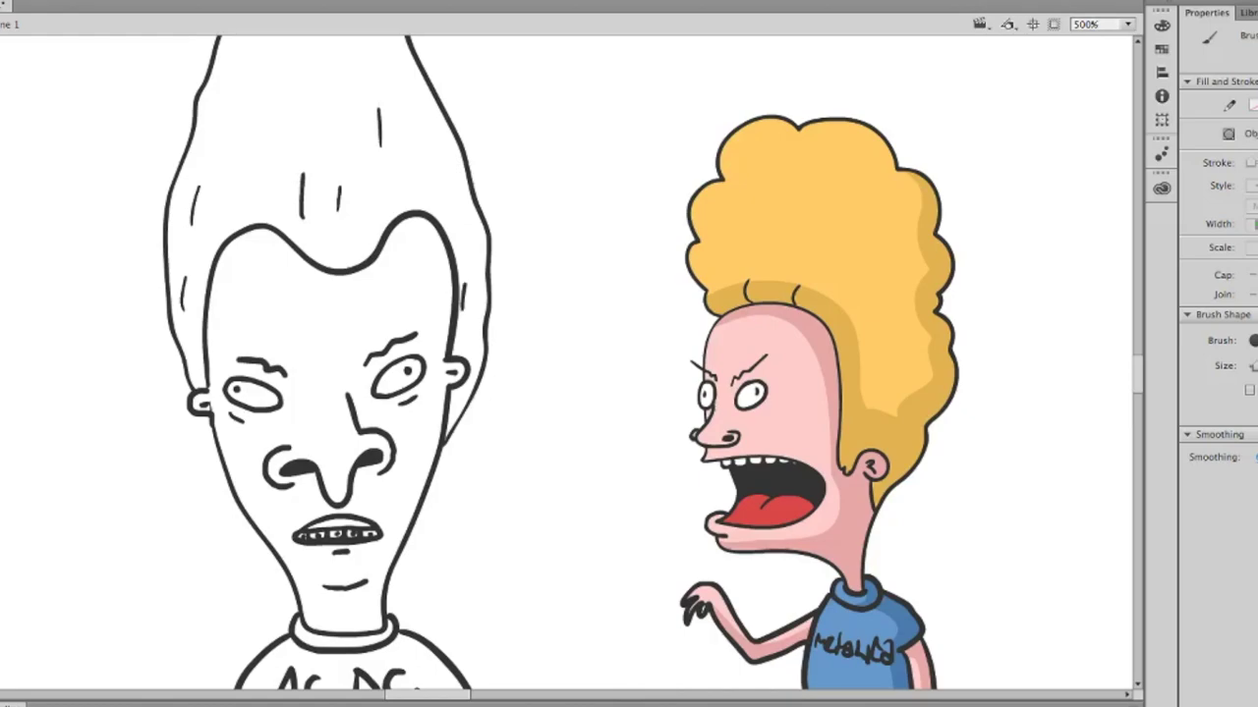
- Close the lower edge of the AC DC shirt with a slightly curved line between its two sides
scroll(652, 362, "down", 3)
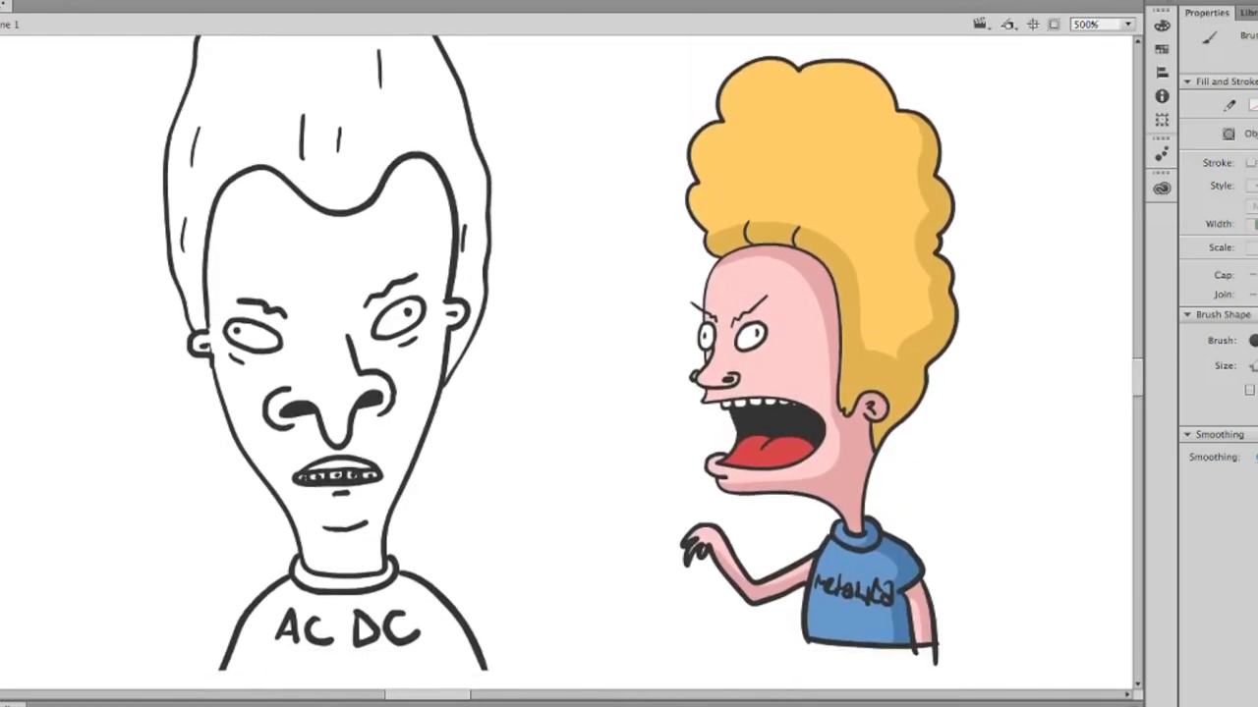
mouse_move(218, 671)
left_mouse_down()
mouse_move(296, 686)
mouse_move(483, 667)
left_mouse_up()
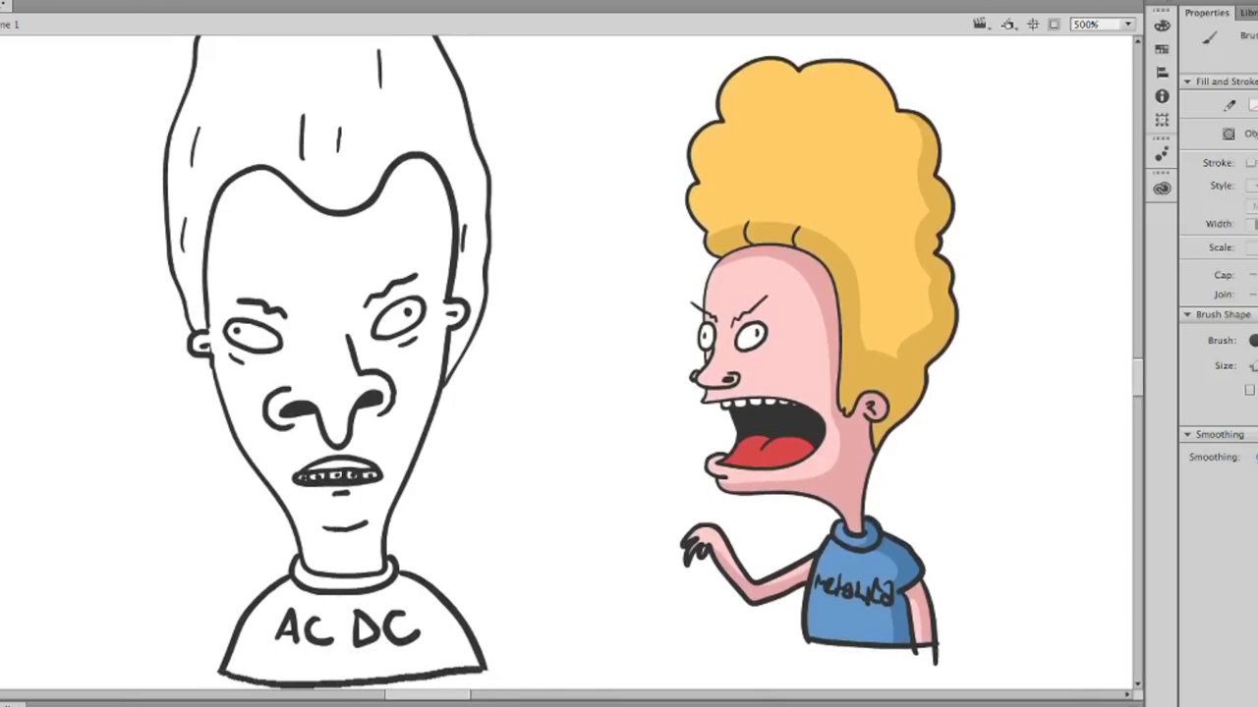
scroll(653, 362, "up", 5)
scroll(652, 363, "down", 5)
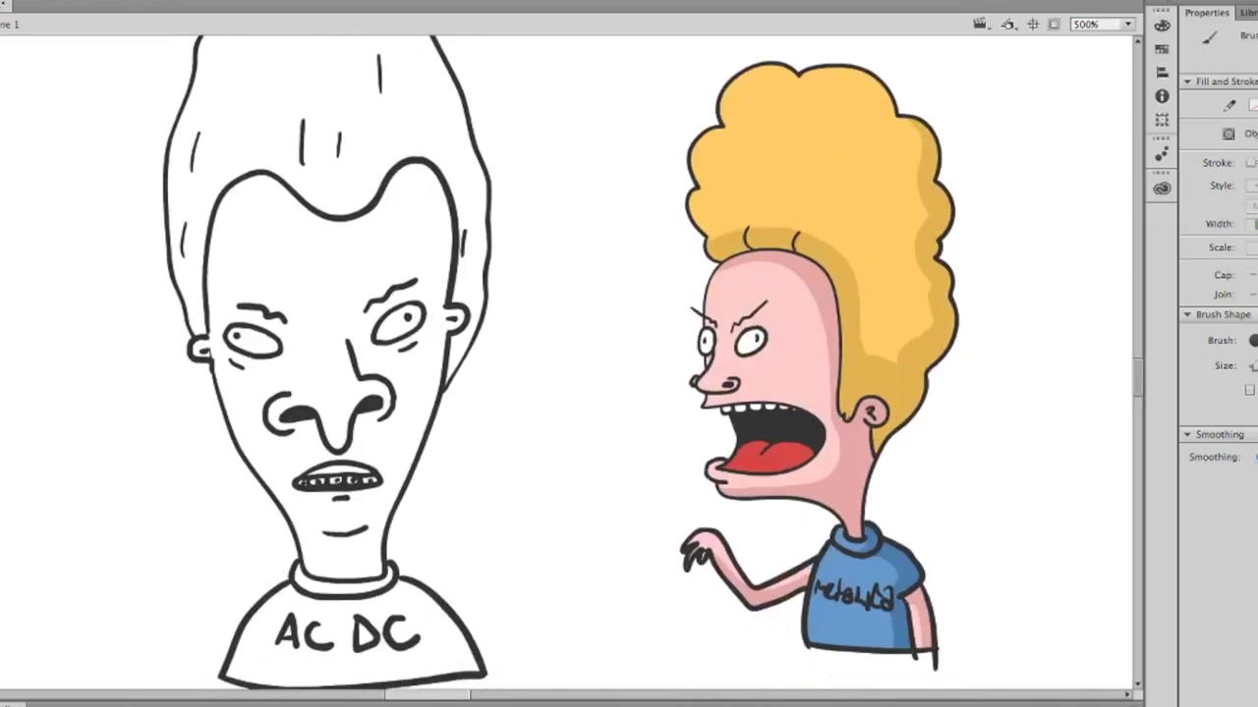
scroll(652, 363, "up", 2)
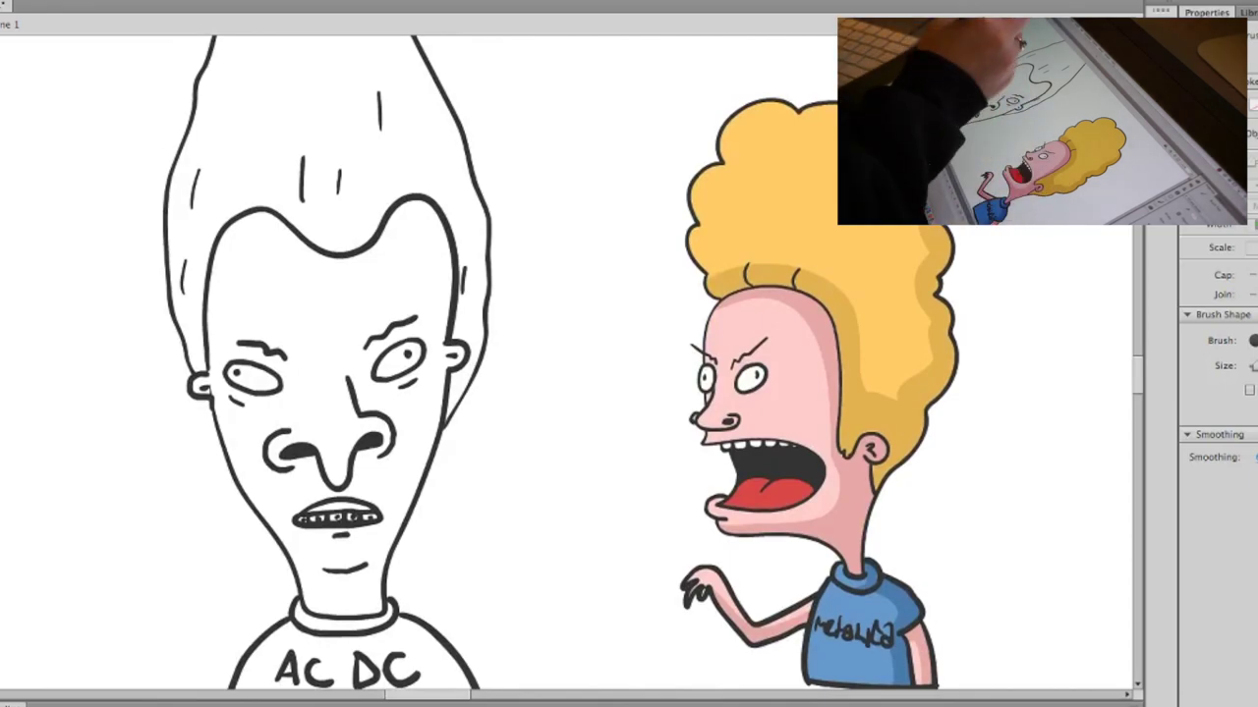
- Fill the new character's face, ears and neck with light pink and the upper lip with red
key("k")
left_click(329, 304)
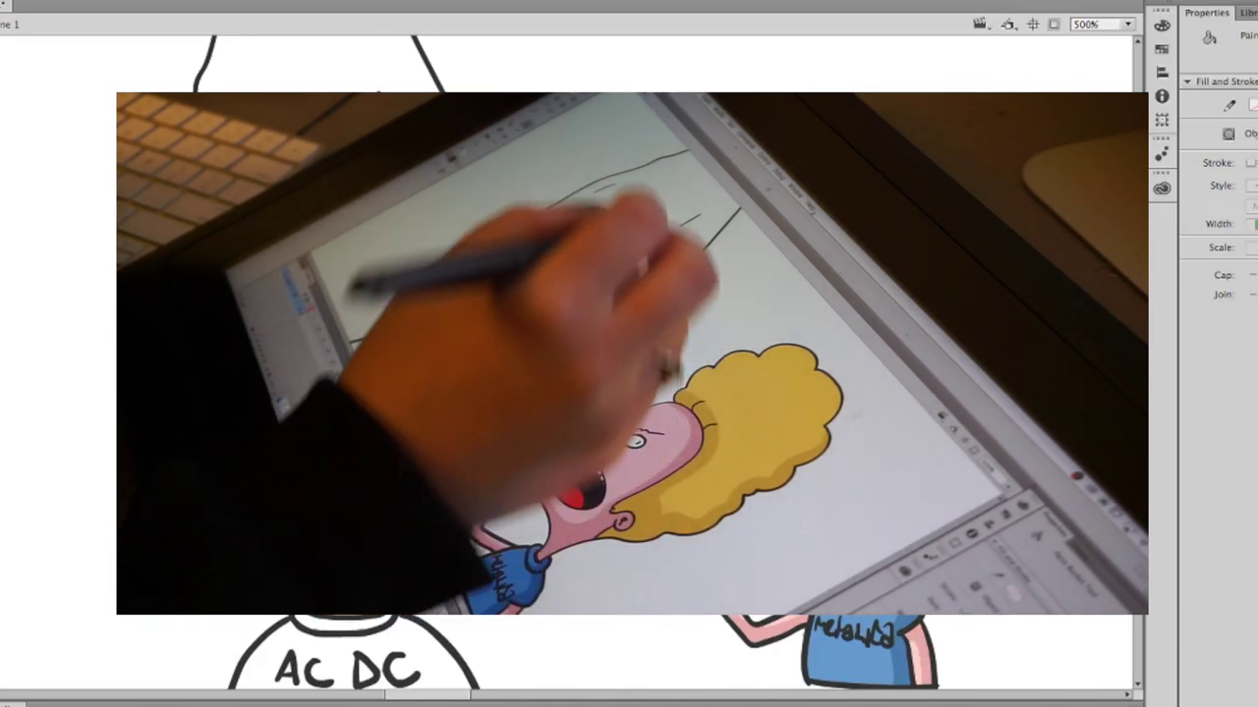
scroll(566, 362, "up", 4)
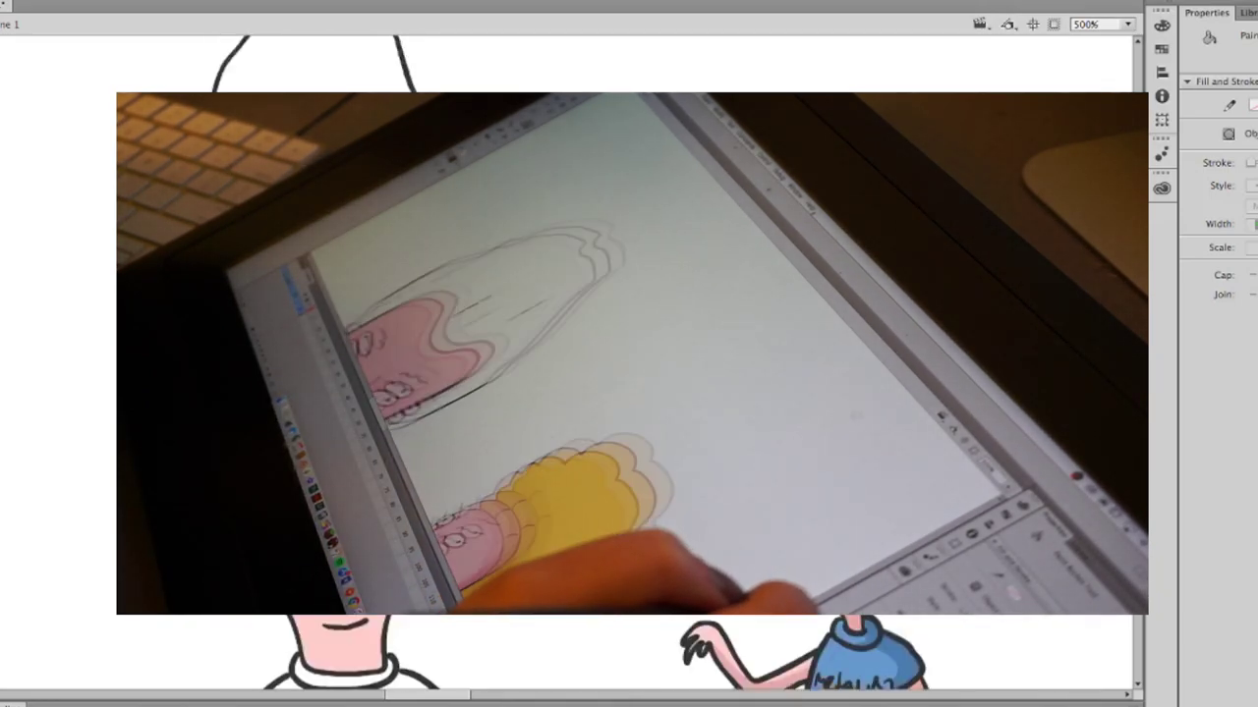
- Fill the tall hair with medium brown instead of dark brown, and the body of the AC DC shirt with grey
key("b")
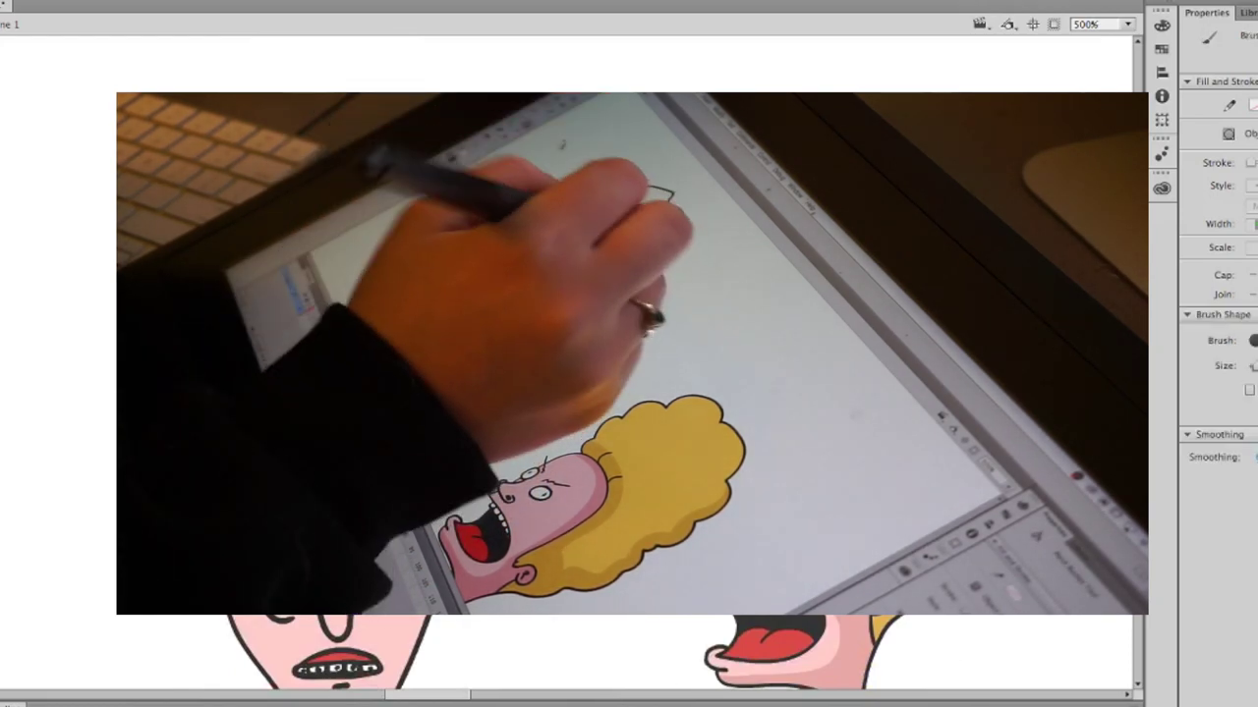
key("k")
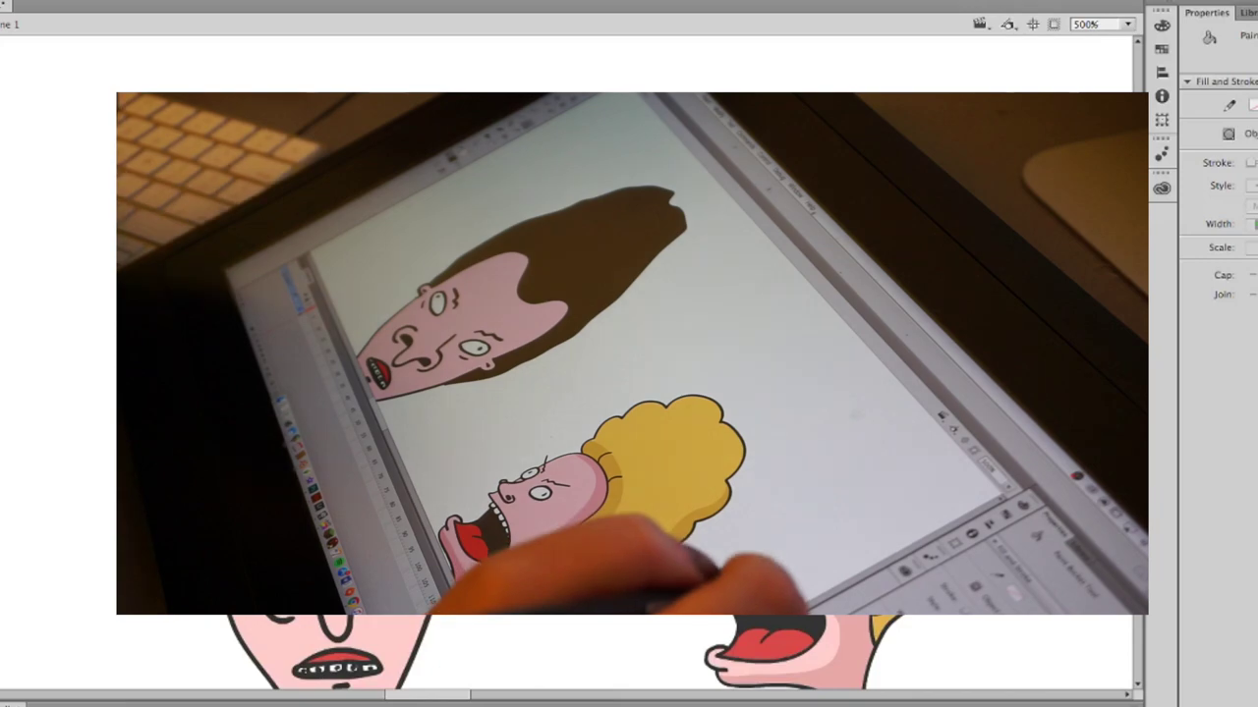
scroll(629, 353, "down", 5)
scroll(566, 362, "up", 3)
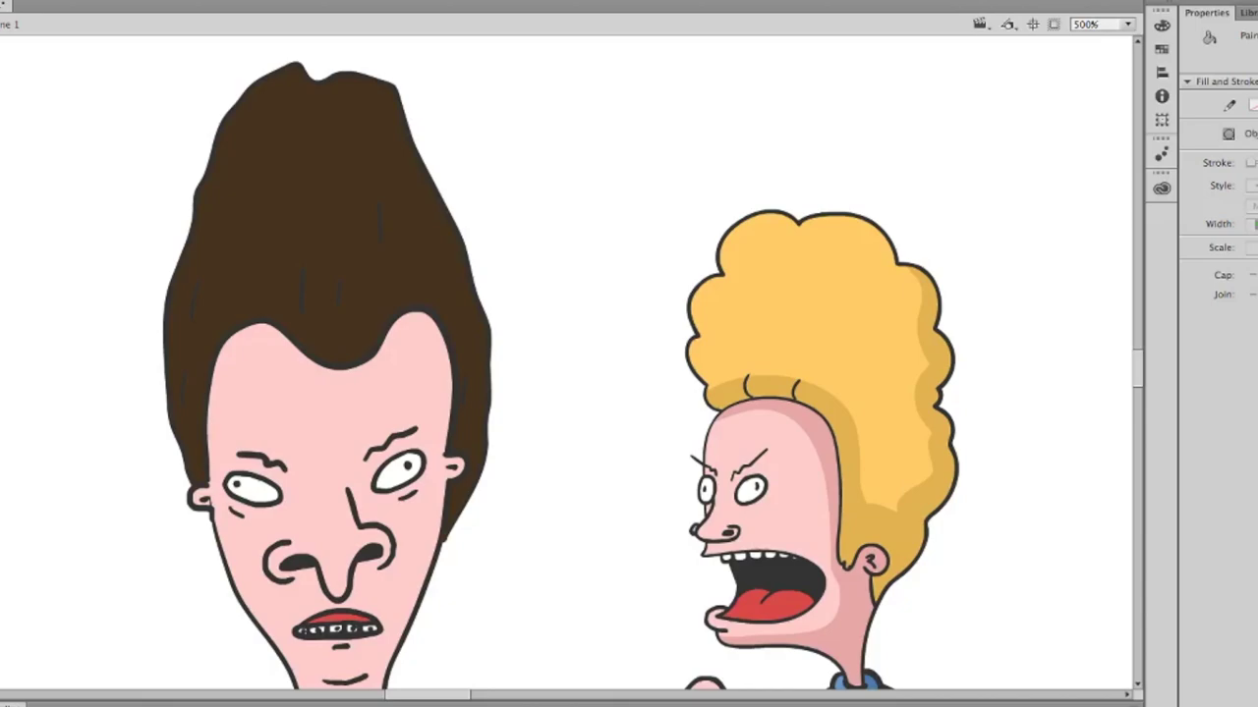
key("super+z")
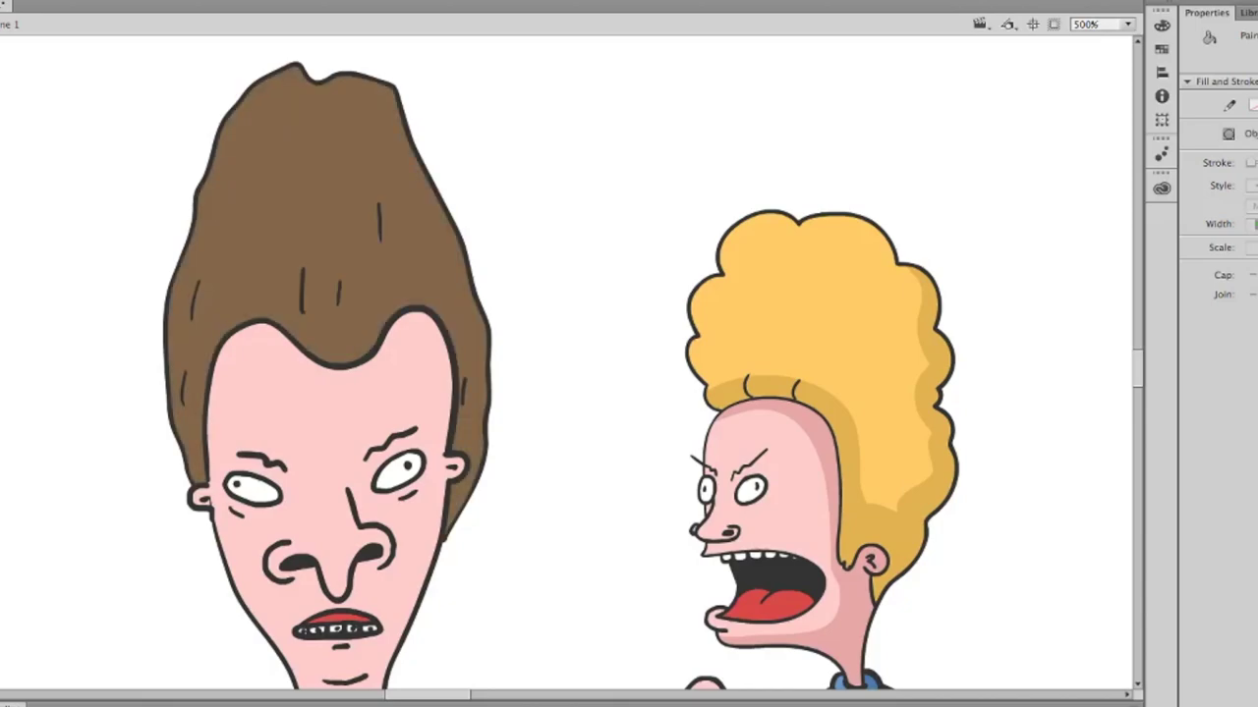
scroll(560, 364, "down", 4)
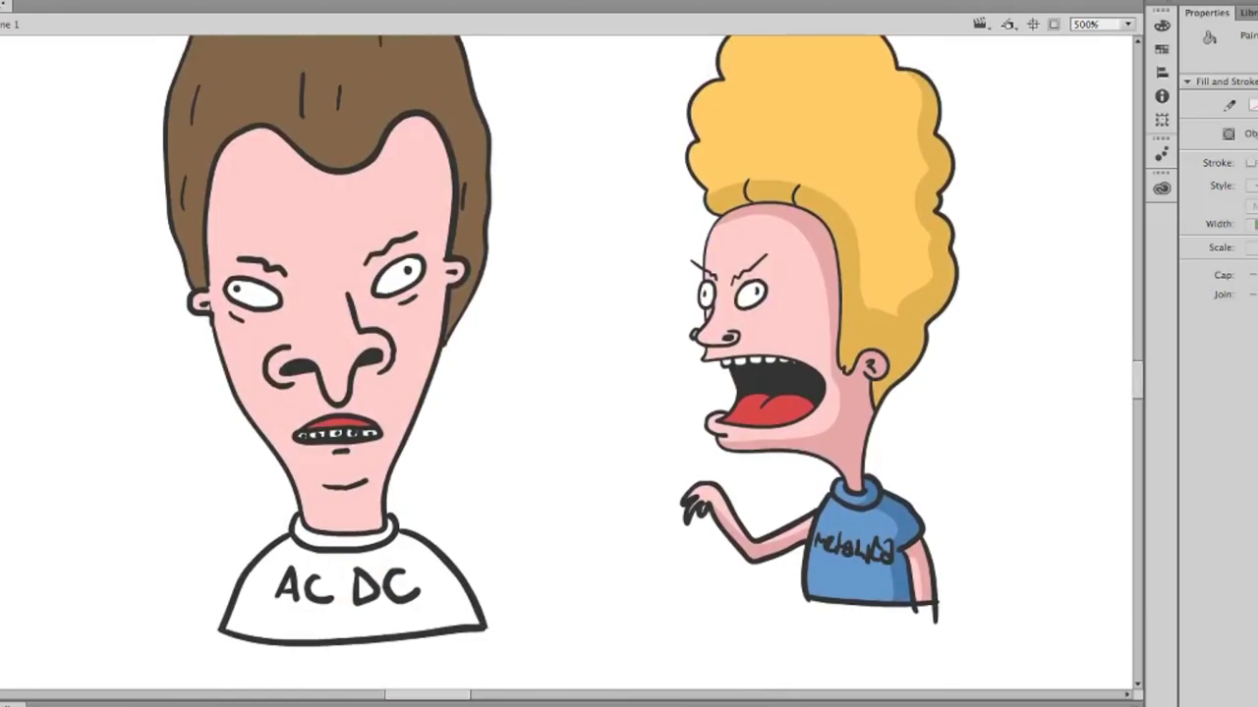
left_click(334, 619)
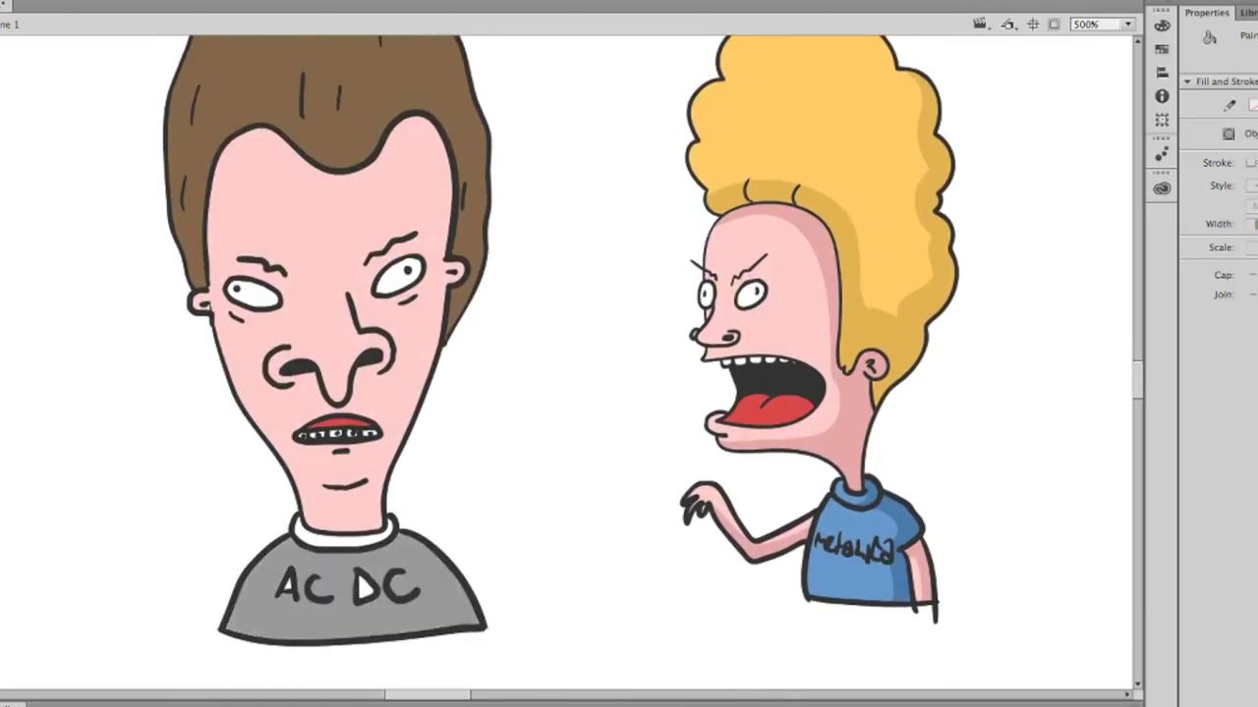
- Fill the AC DC shirt's collar and the inside of the letter D with the shirt's grey
left_click(344, 540)
left_click(366, 588)
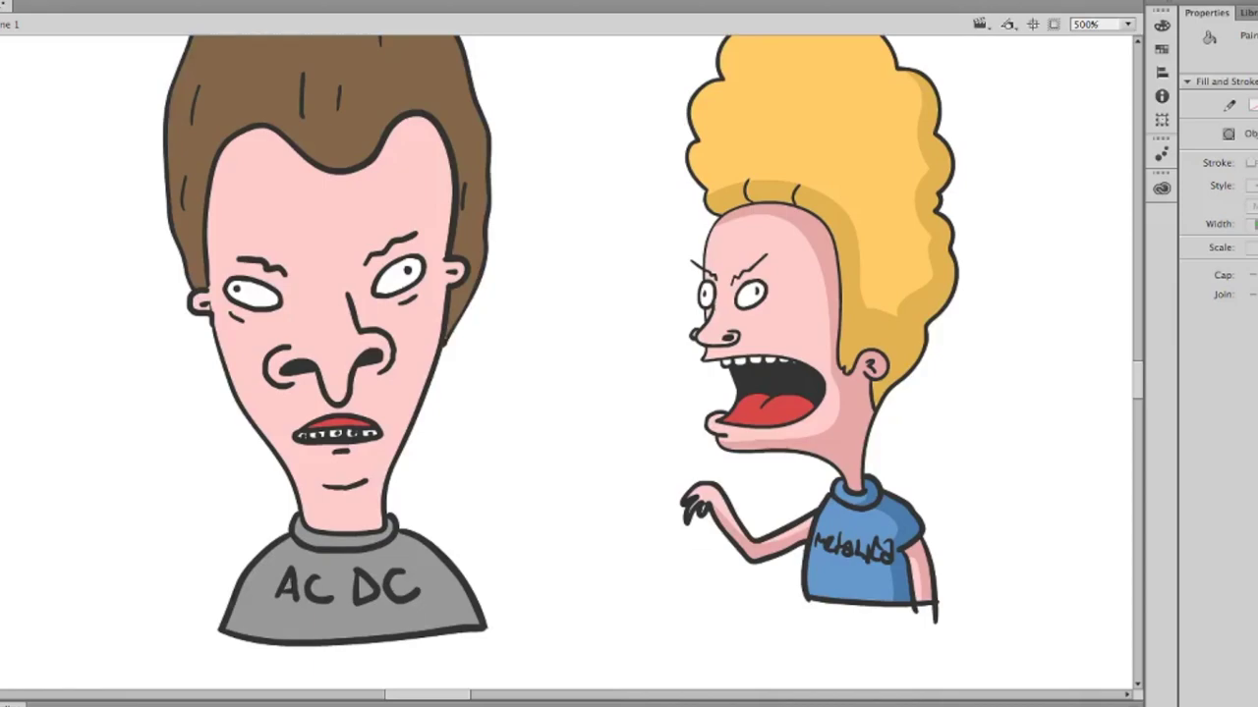
- Outline a shadow under the brown hairline, down the face's right side and above the chin, and fill it and the neck with darker pink
scroll(560, 363, "up", 2)
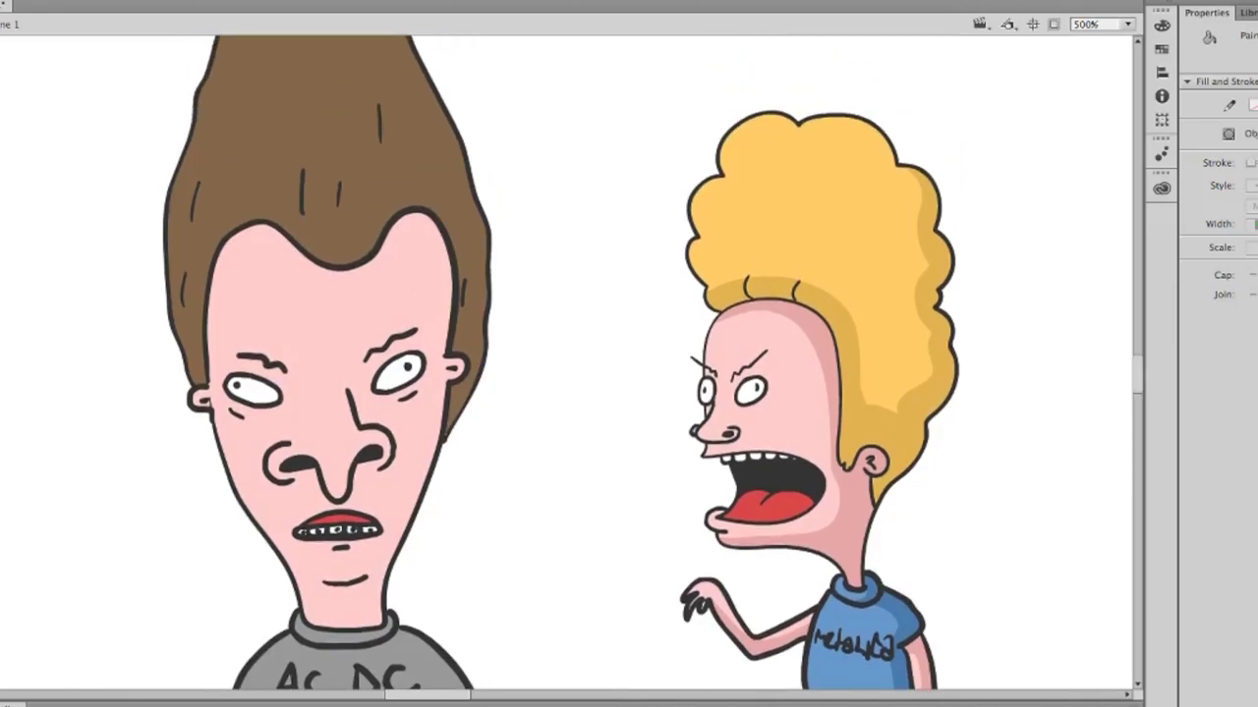
key("y")
mouse_move(198, 267)
left_mouse_down()
mouse_move(230, 245)
mouse_move(303, 274)
mouse_move(399, 265)
mouse_move(439, 314)
mouse_move(397, 506)
mouse_move(360, 566)
mouse_move(271, 552)
left_mouse_up()
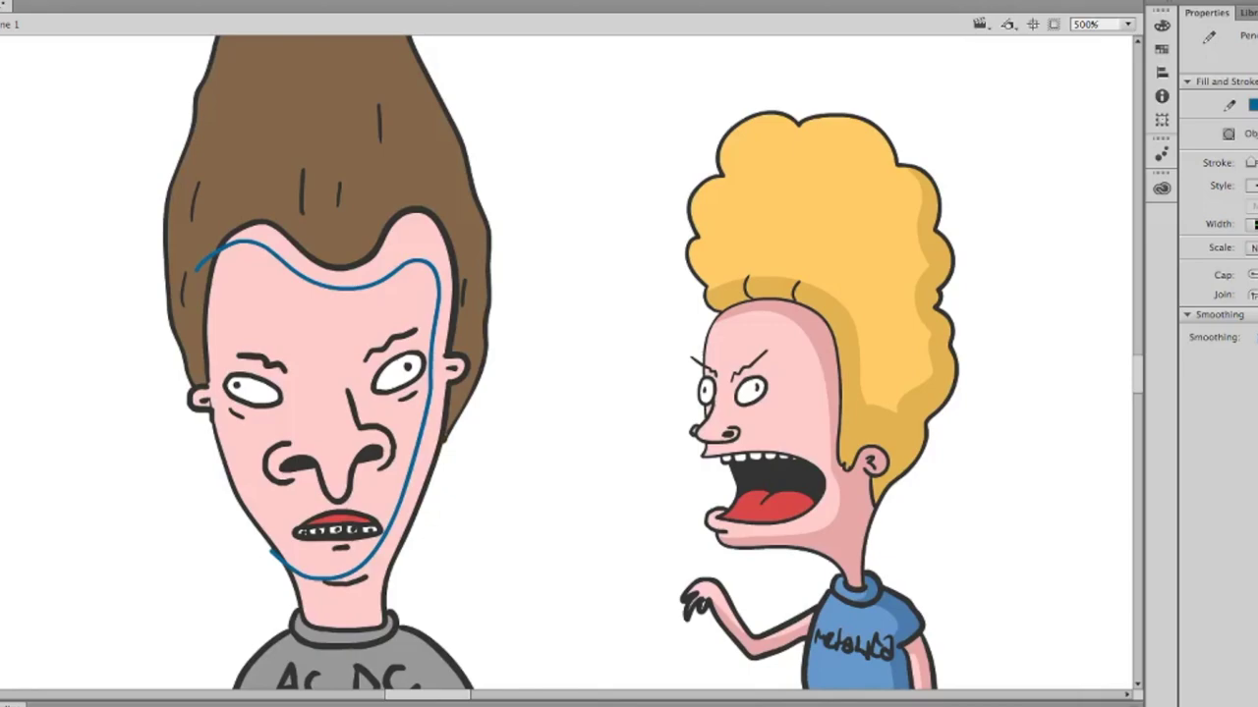
key("k")
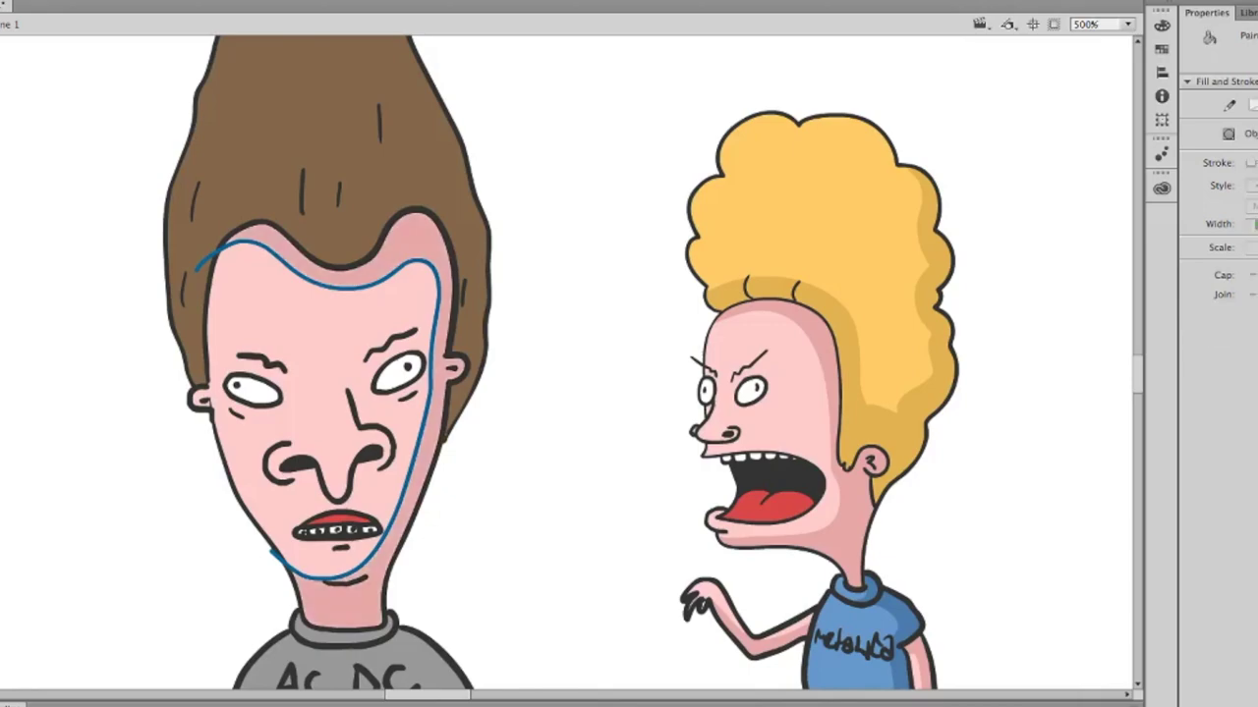
- Outline small shadow areas beside the nose bridge and under the nose tip, and fill them with darker pink
key("y")
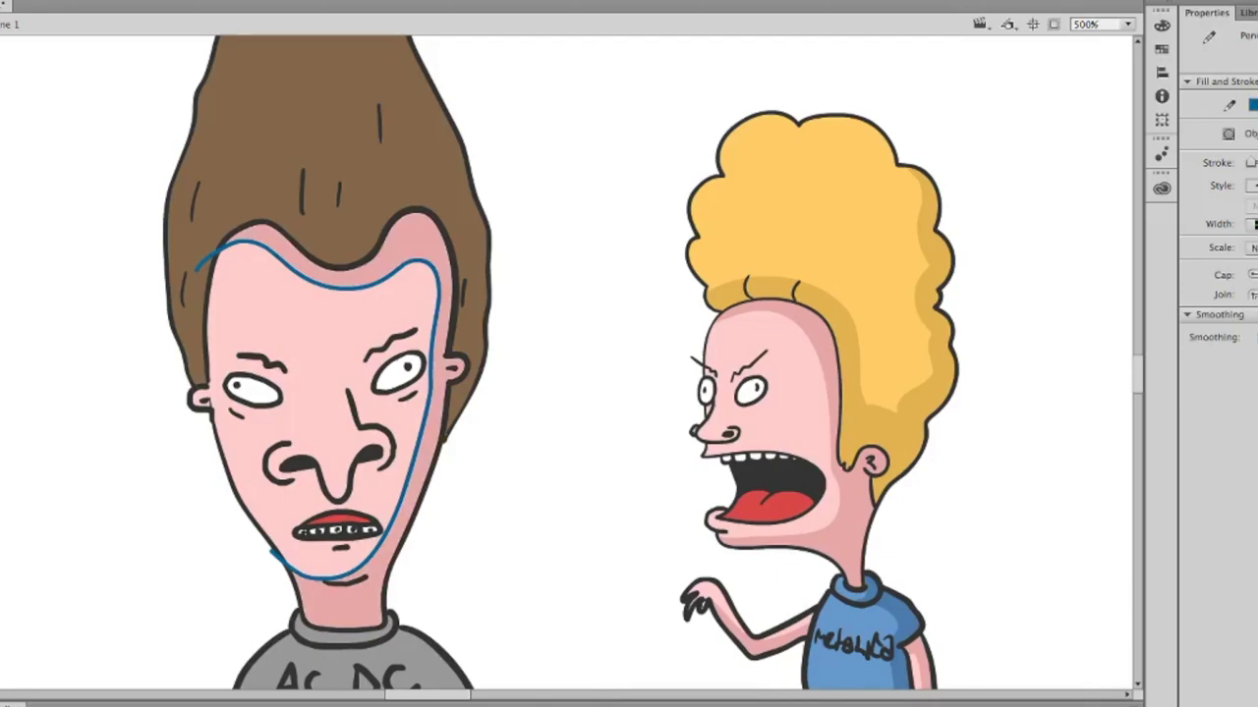
mouse_move(355, 413)
left_mouse_down()
mouse_move(373, 428)
mouse_move(352, 370)
left_mouse_up()
left_click_drag(280, 466, 310, 449)
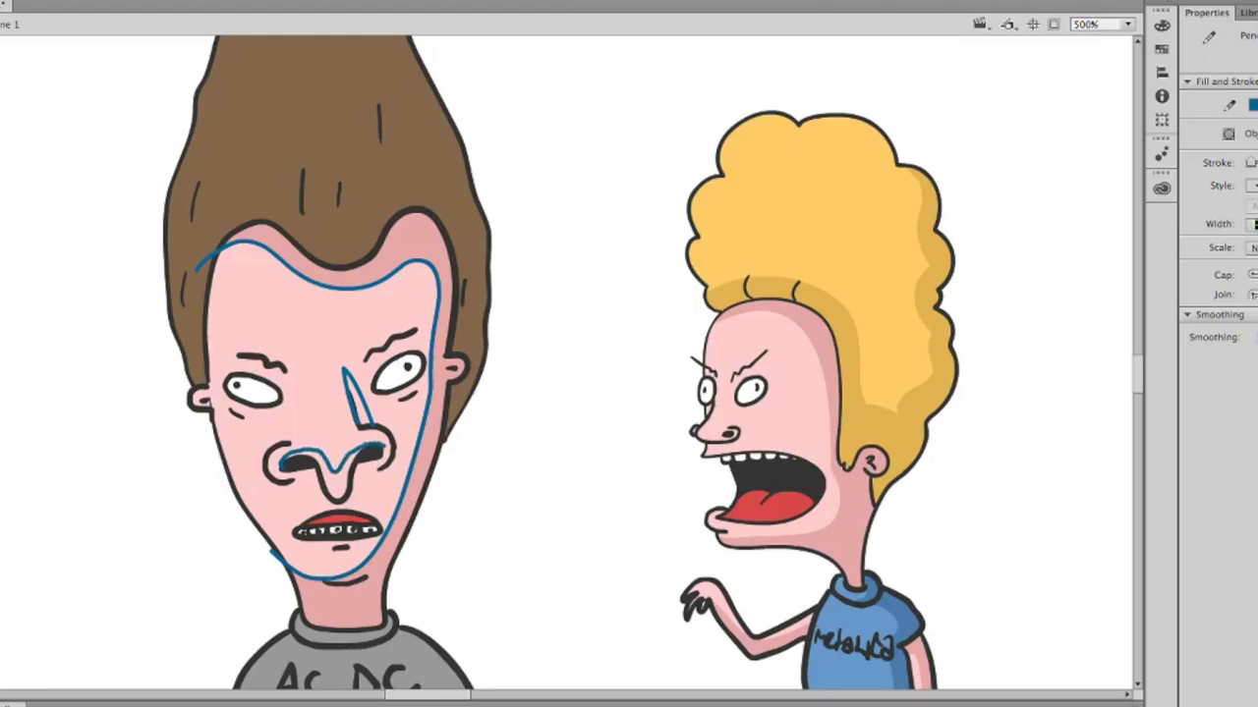
key("k")
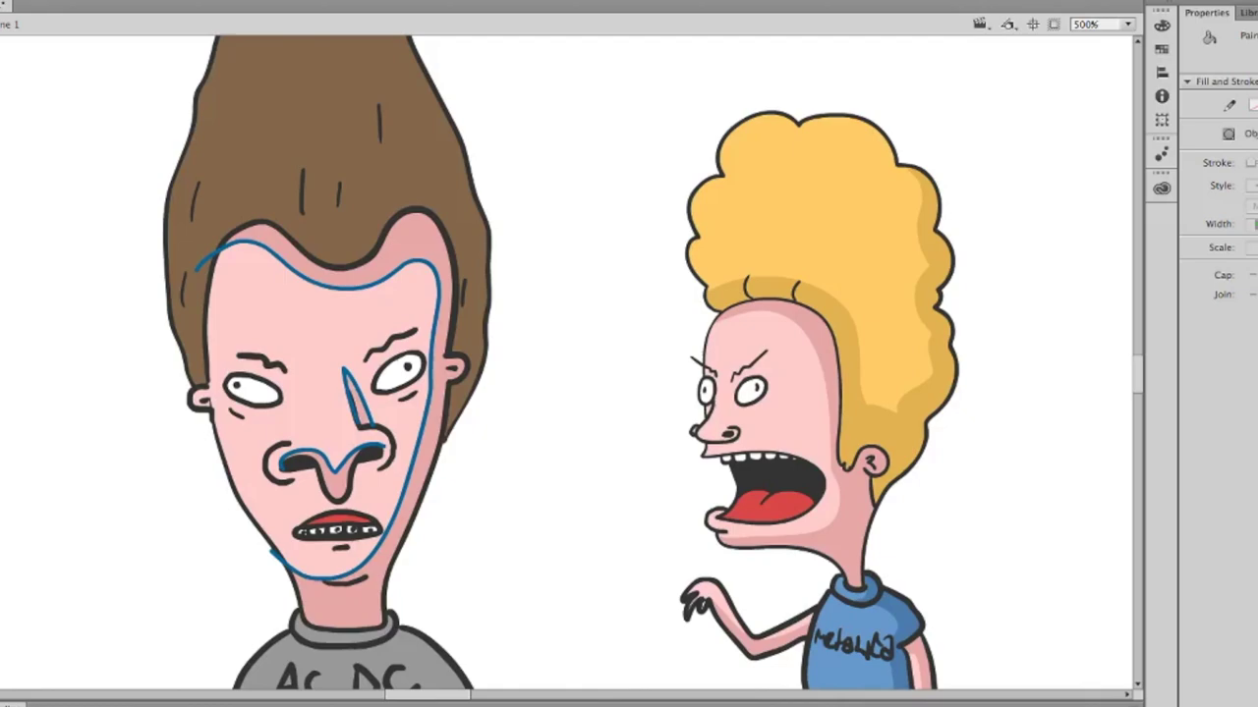
- Draw a wavy shadow boundary across the brown hair above the forehead and fill the hair below it with darker brown
key("y")
mouse_move(183, 104)
left_mouse_down()
mouse_move(180, 159)
mouse_move(222, 208)
mouse_move(359, 220)
mouse_move(427, 185)
left_mouse_up()
left_click_drag(472, 223, 503, 206)
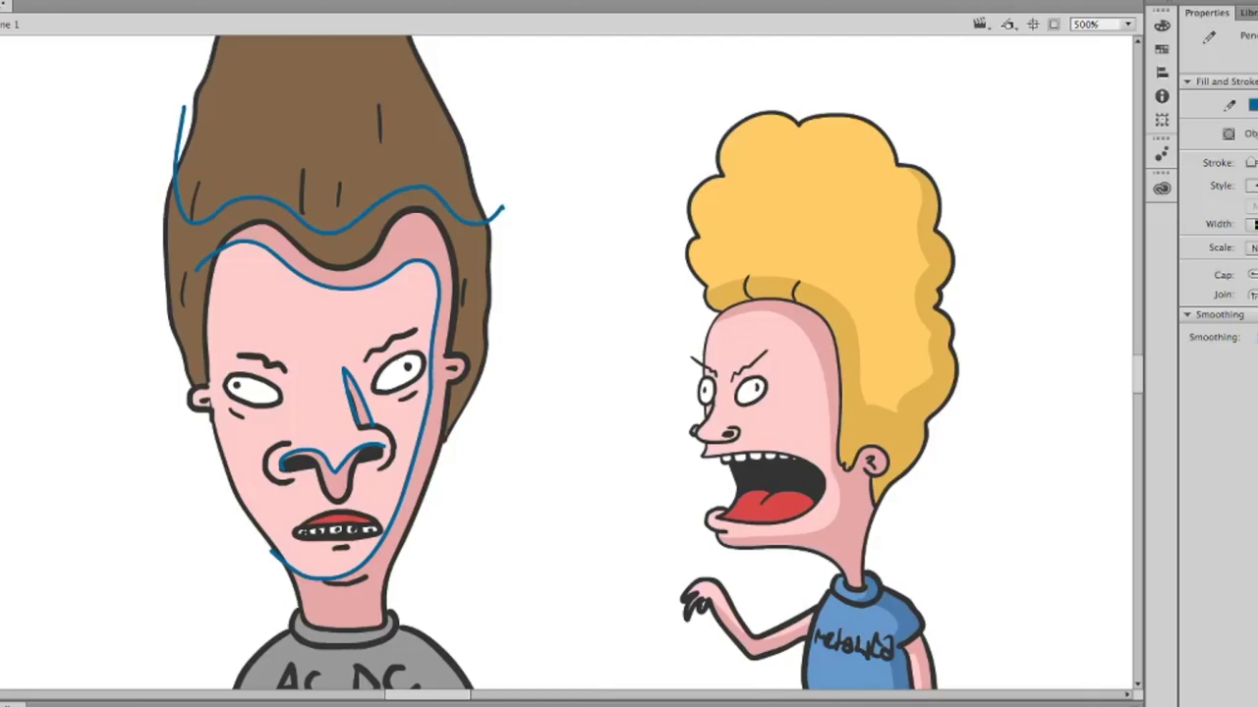
key("b")
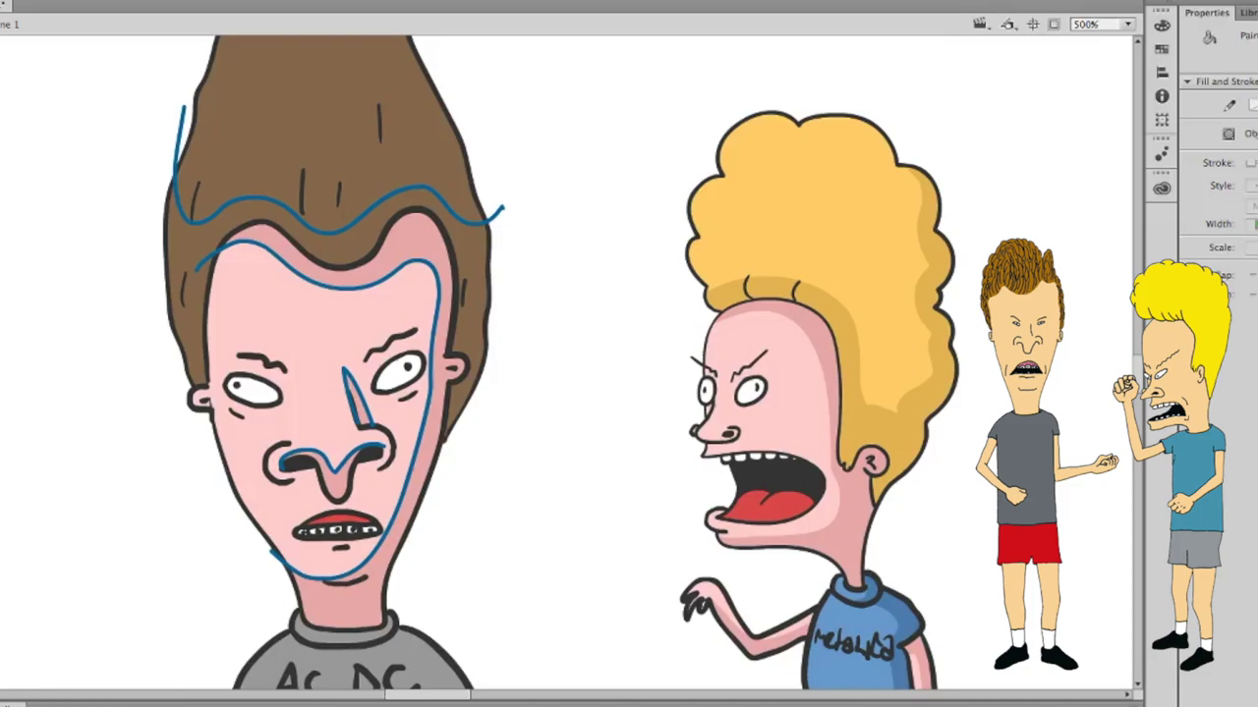
- Remove the blue shading guide lines from the brown-haired character's face, nose and hair, and clear the selection
key("ctrl+a")
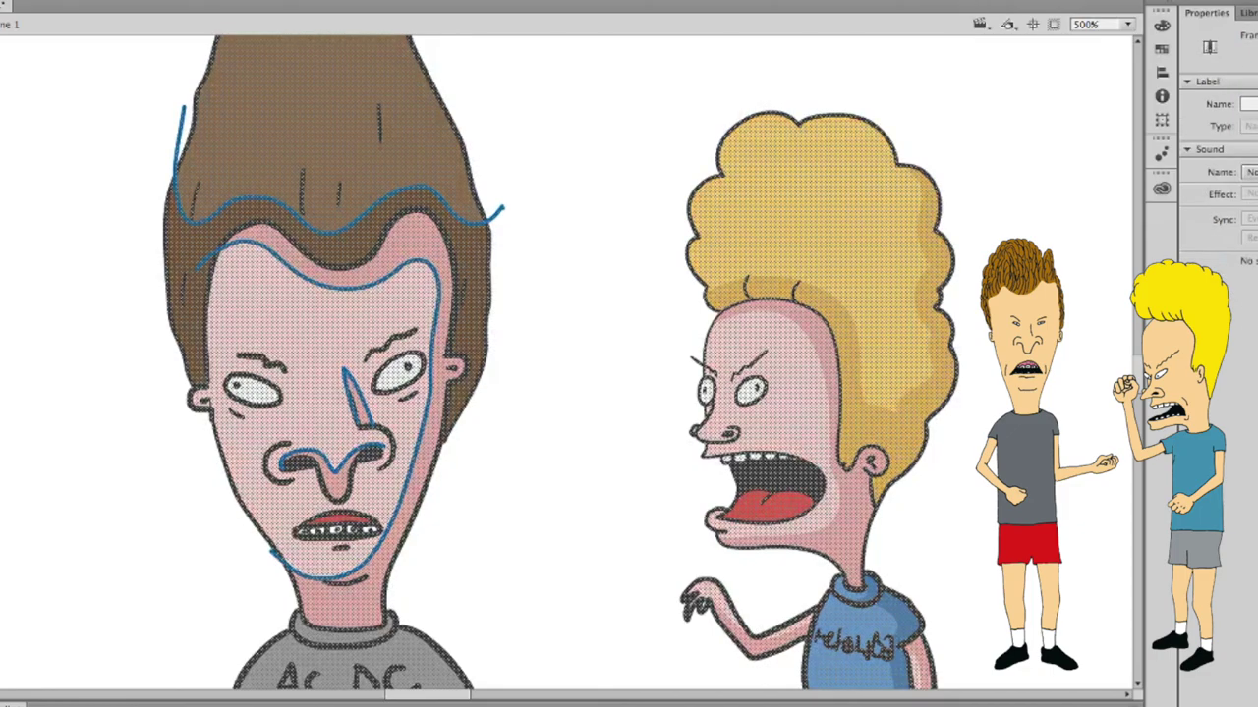
key("ctrl+a")
key("ctrl+shift+a")
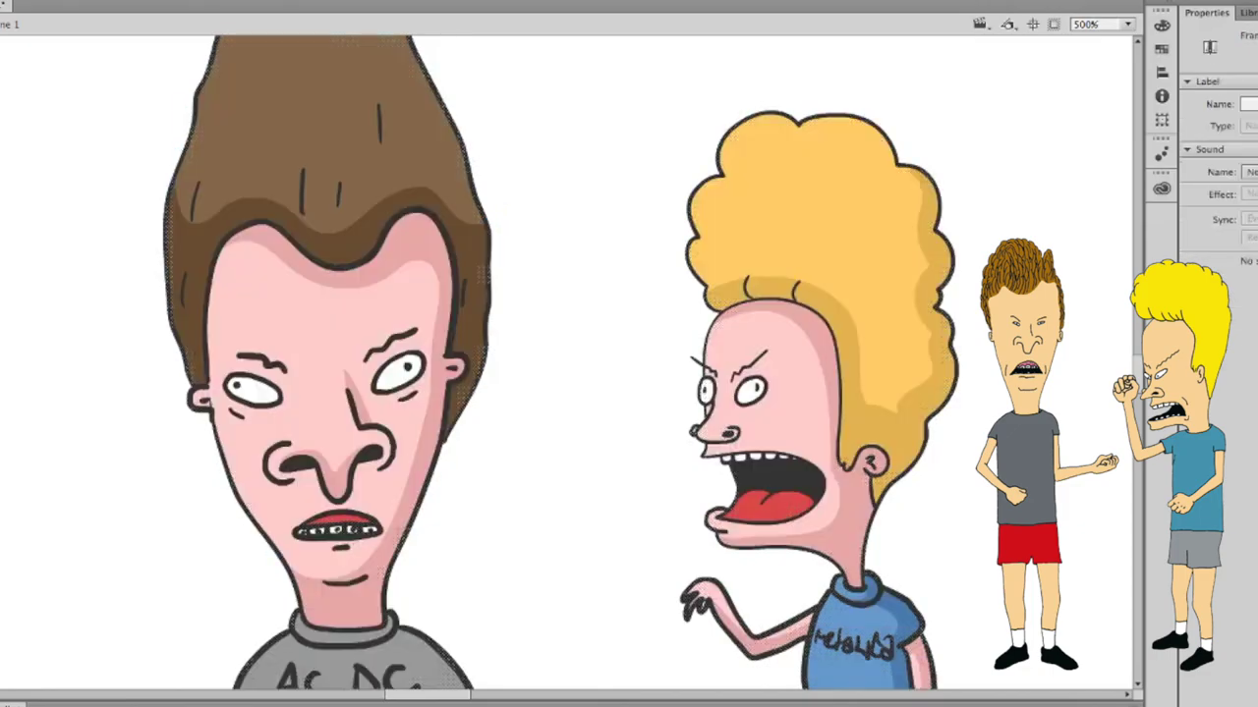